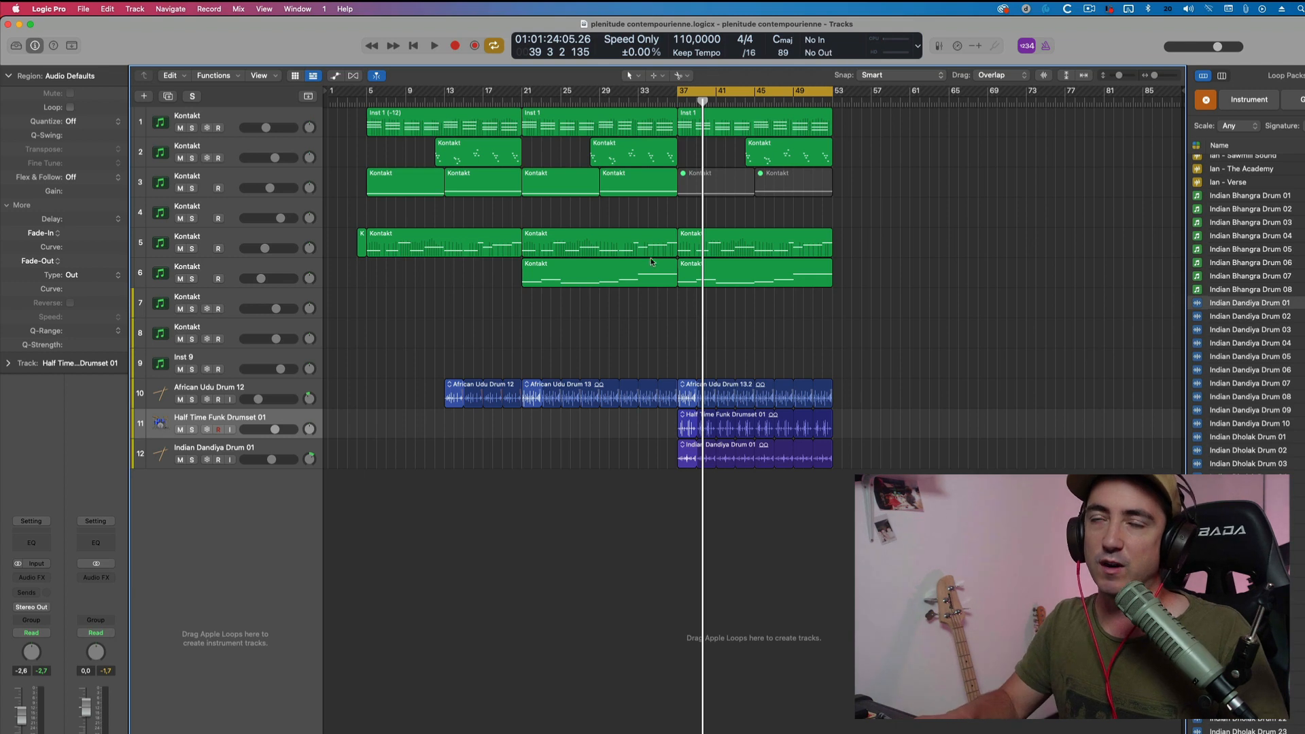
- Set the cycle range to bars 21–37 and select the first Kontakt region on track 6
drag(677, 90, 522, 91)
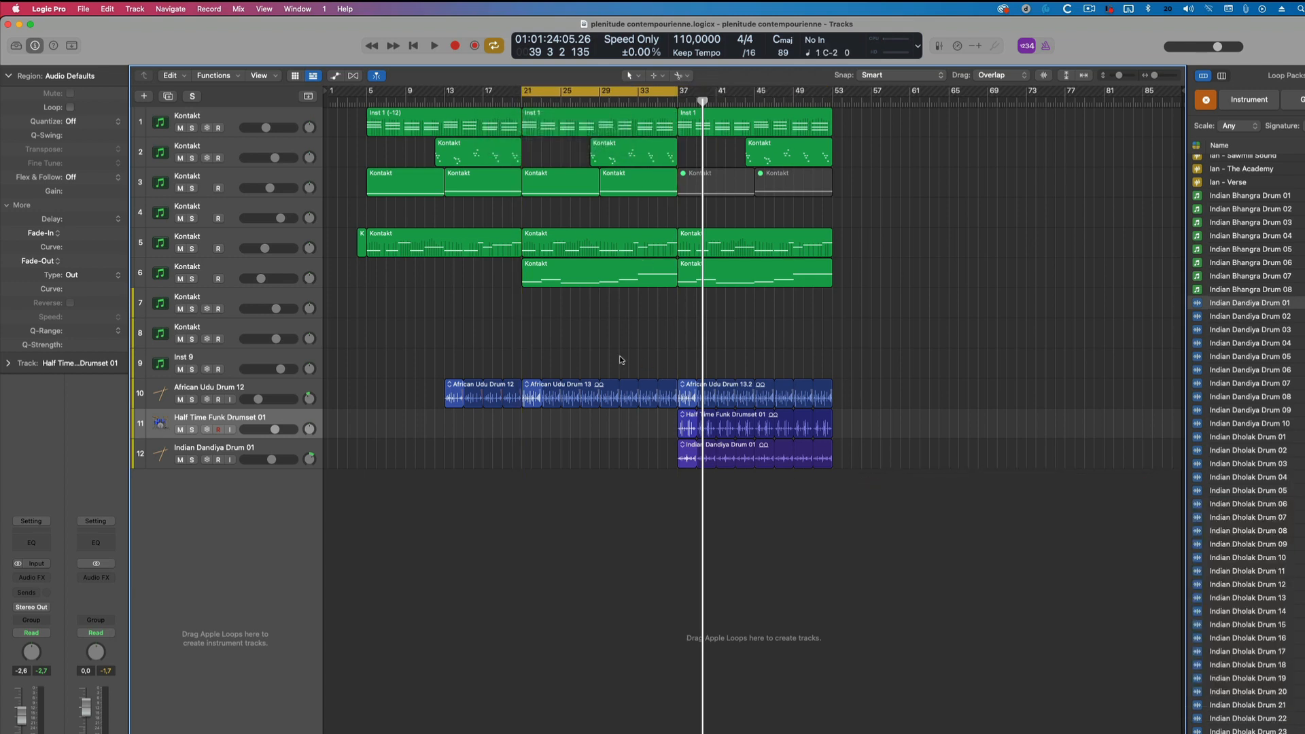
click(559, 271)
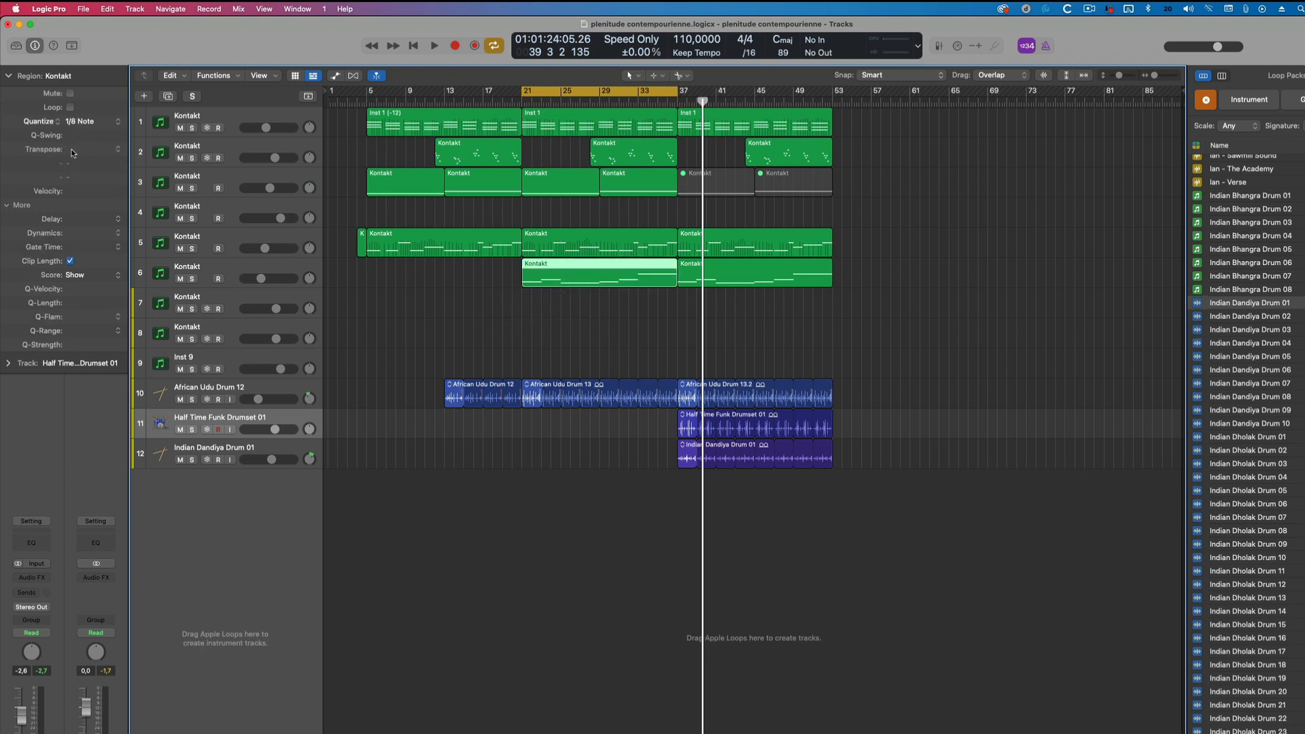
- Transpose the selected Kontakt region up to +5 semitones
drag(94, 149, 102, 148)
key(alt)
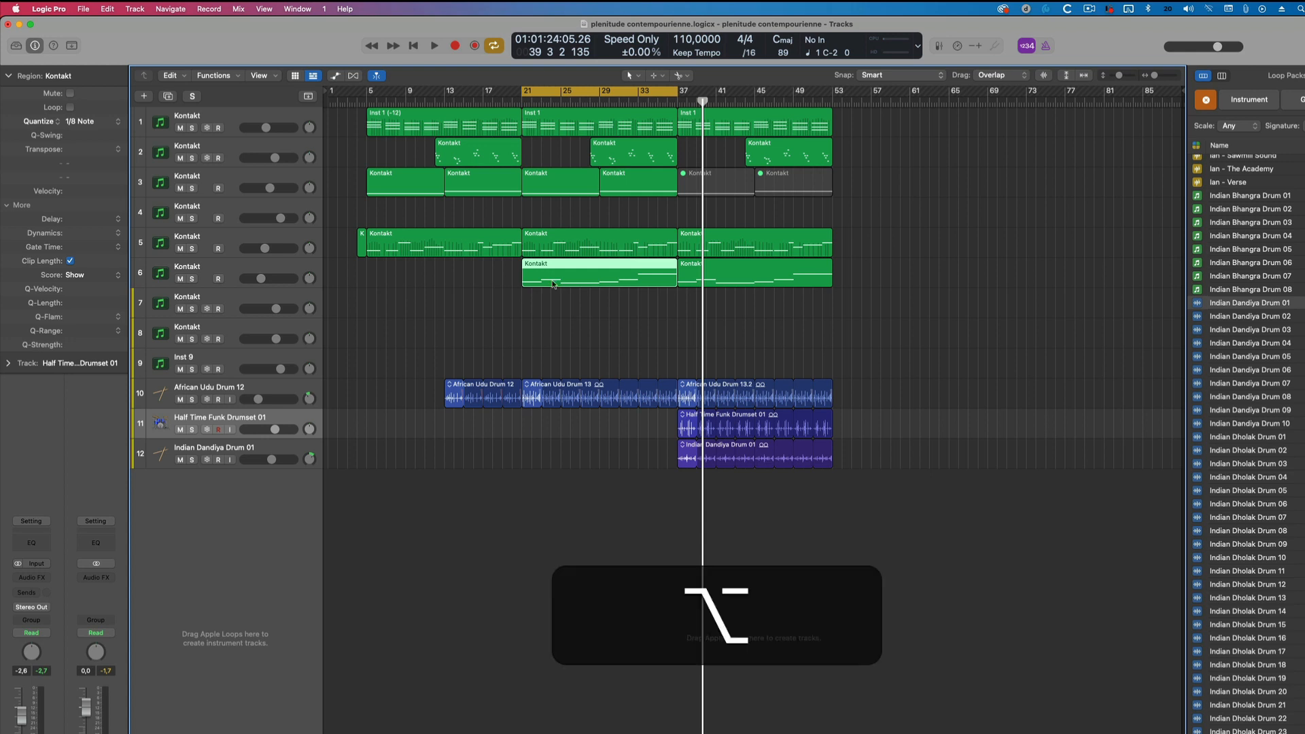
key(alt+Up)
key(alt+Up)
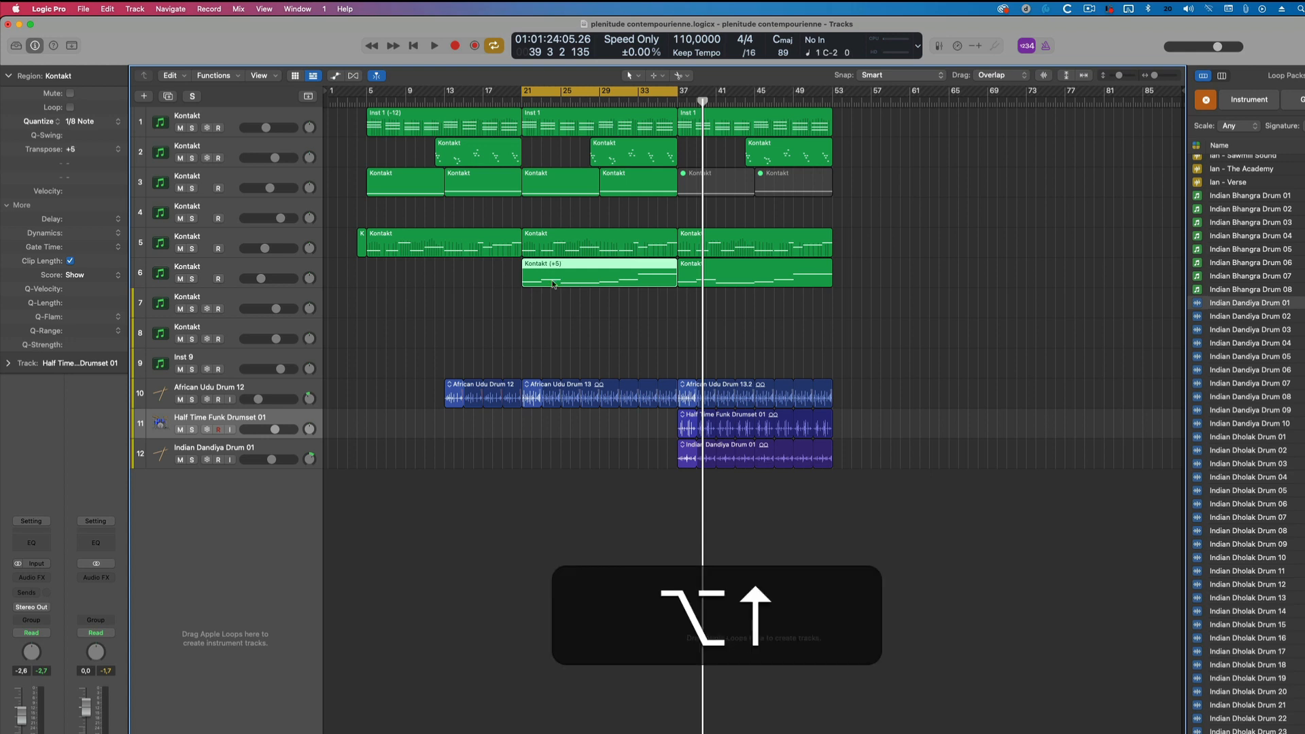
- Lower the track 6 region's transposition by semitones to below -8, and raise it back to 0
key(alt+Down)
key(alt+Down)
key(alt+Down)
key(alt+Down)
key(alt+Down)
key(alt+Down)
key(alt+Down)
key(alt+Down)
key(alt+Down)
key(alt+Down)
key(alt+Down)
key(alt+Down)
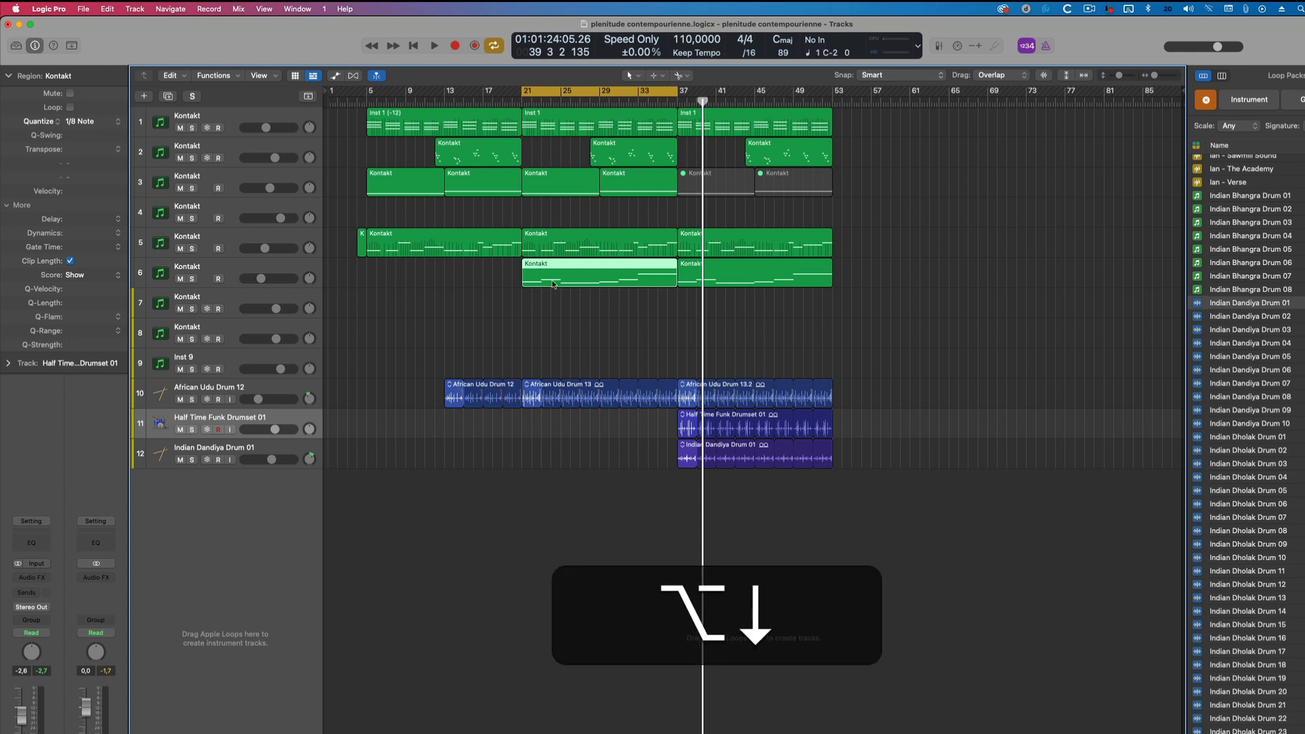
key(alt+Up)
key(alt+Up)
key(alt+Up)
key(alt+Up)
key(alt+Up)
key(alt+Up)
key(alt+Up)
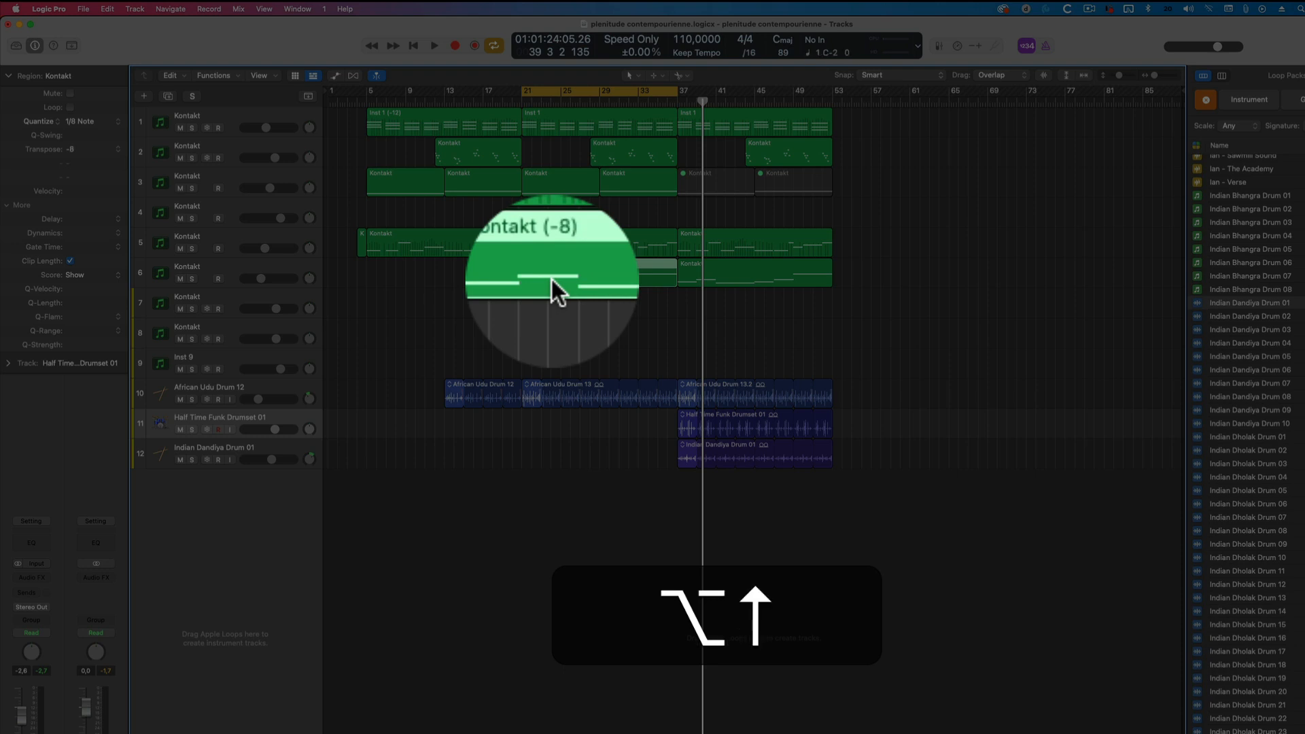
key(alt+Up)
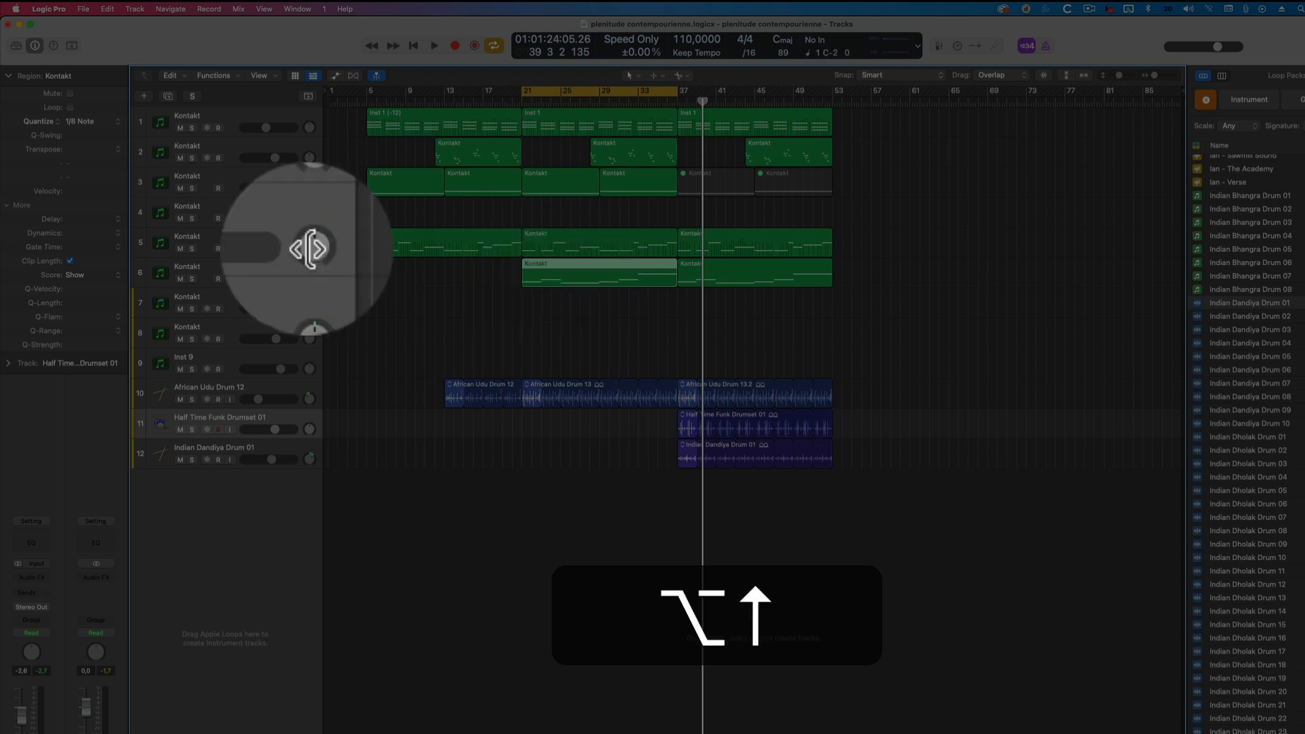
- Solo track 6 and audition its first region at the original pitch from bar 21
click(193, 279)
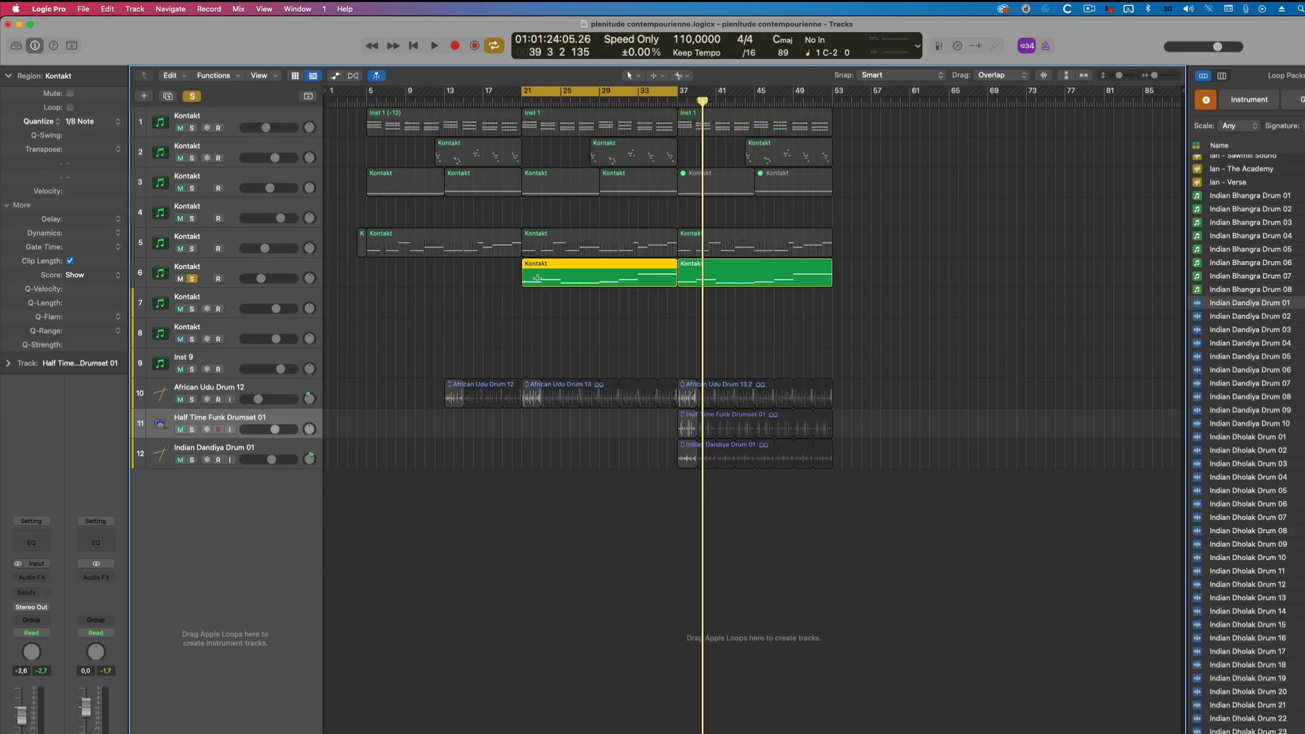
key(space)
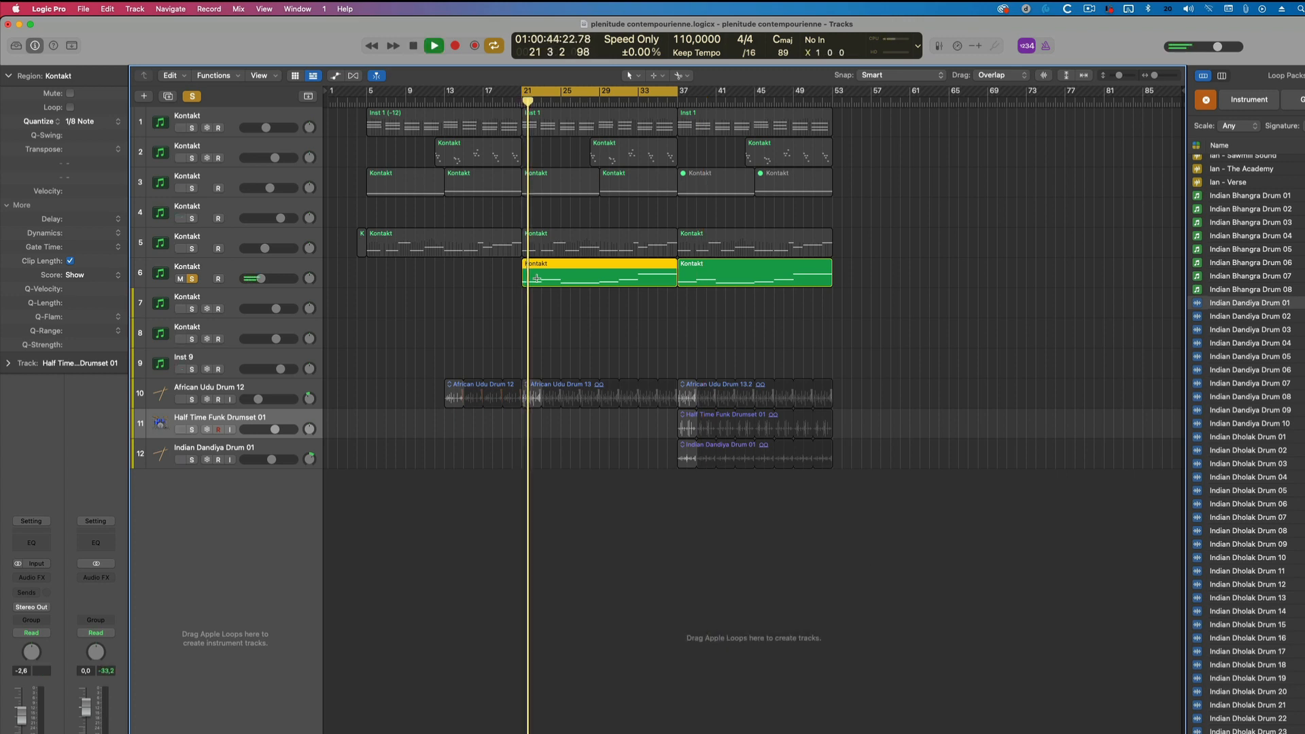
key(space)
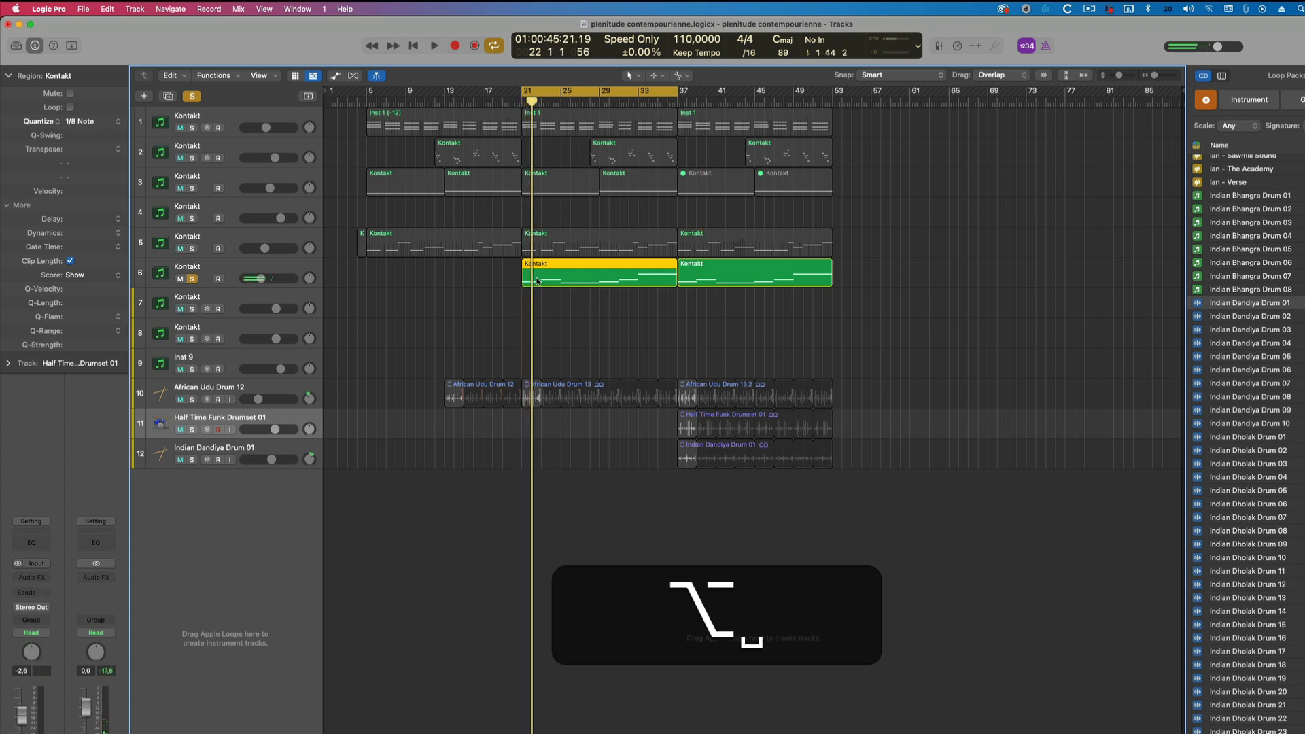
- Lower the track 6 region's transposition to -10 semitones while auditioning it, and return it to 0
key(alt+Down)
key(space)
key(space)
key(alt+Down)
key(alt+Down)
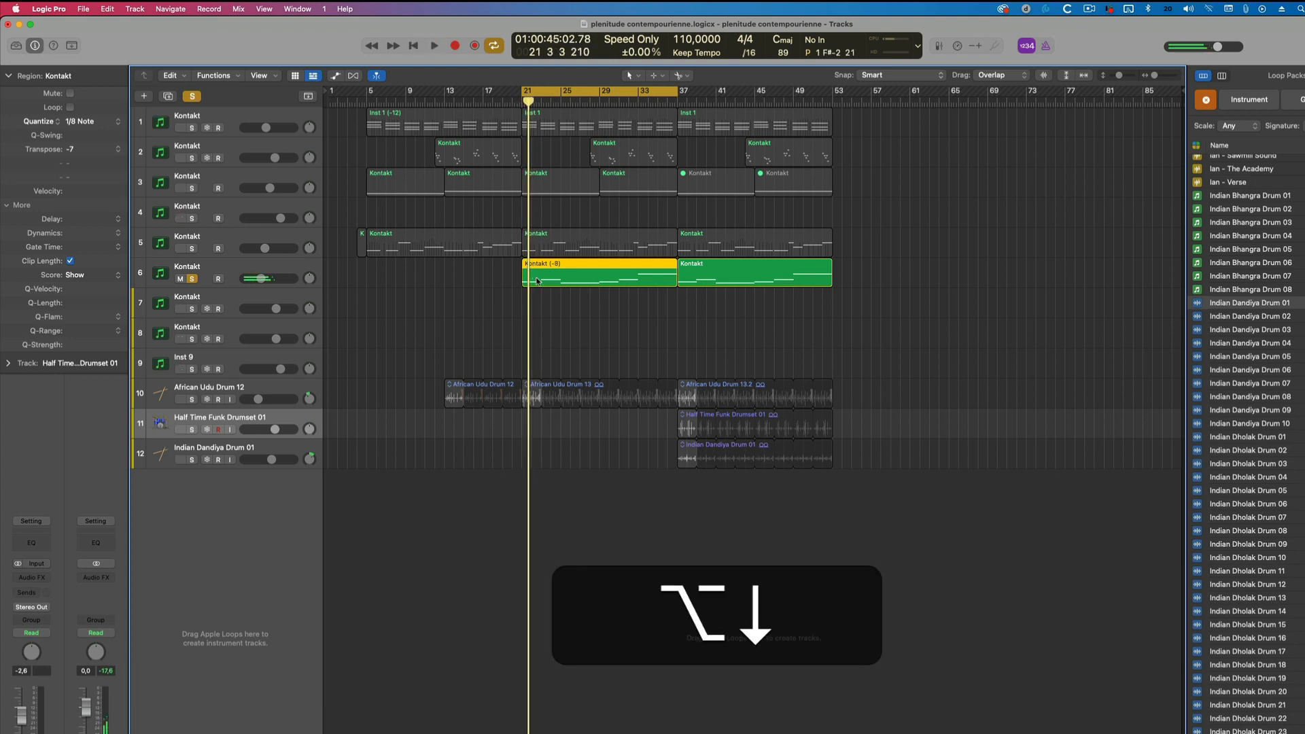
key(alt+space)
key(space)
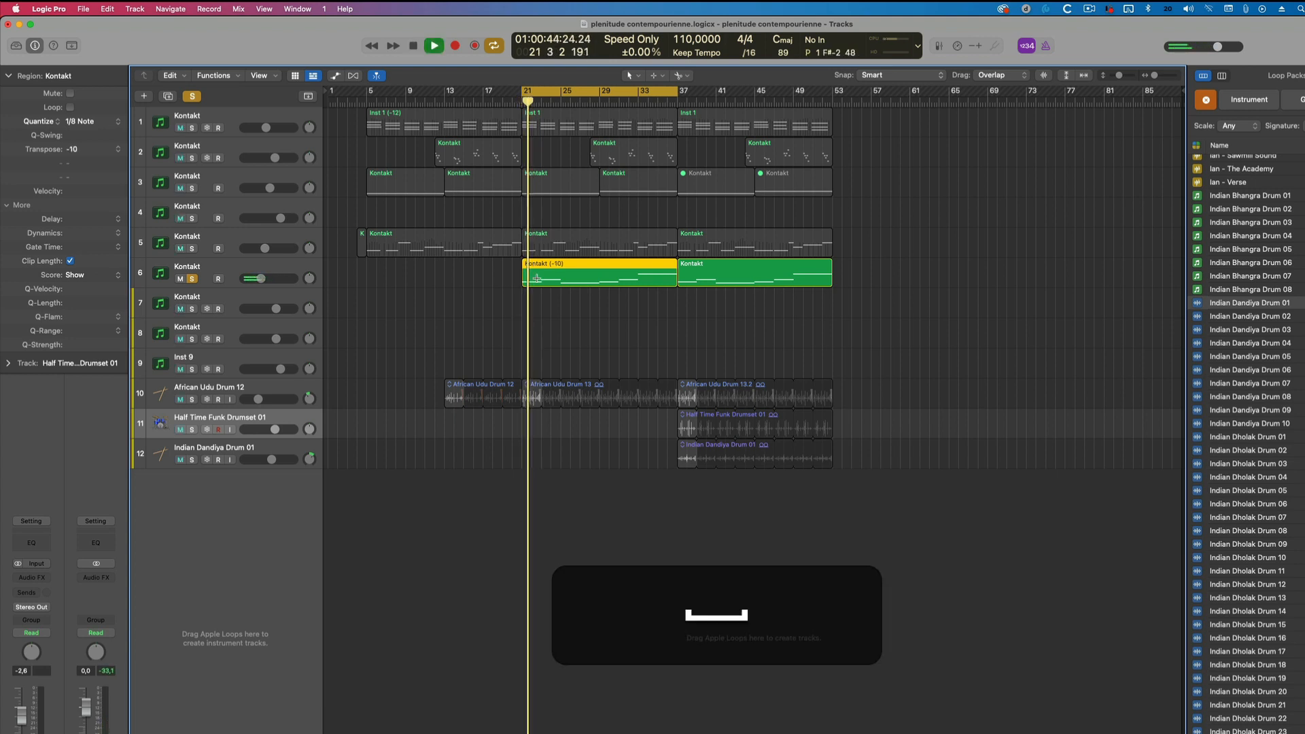
key(alt+Up)
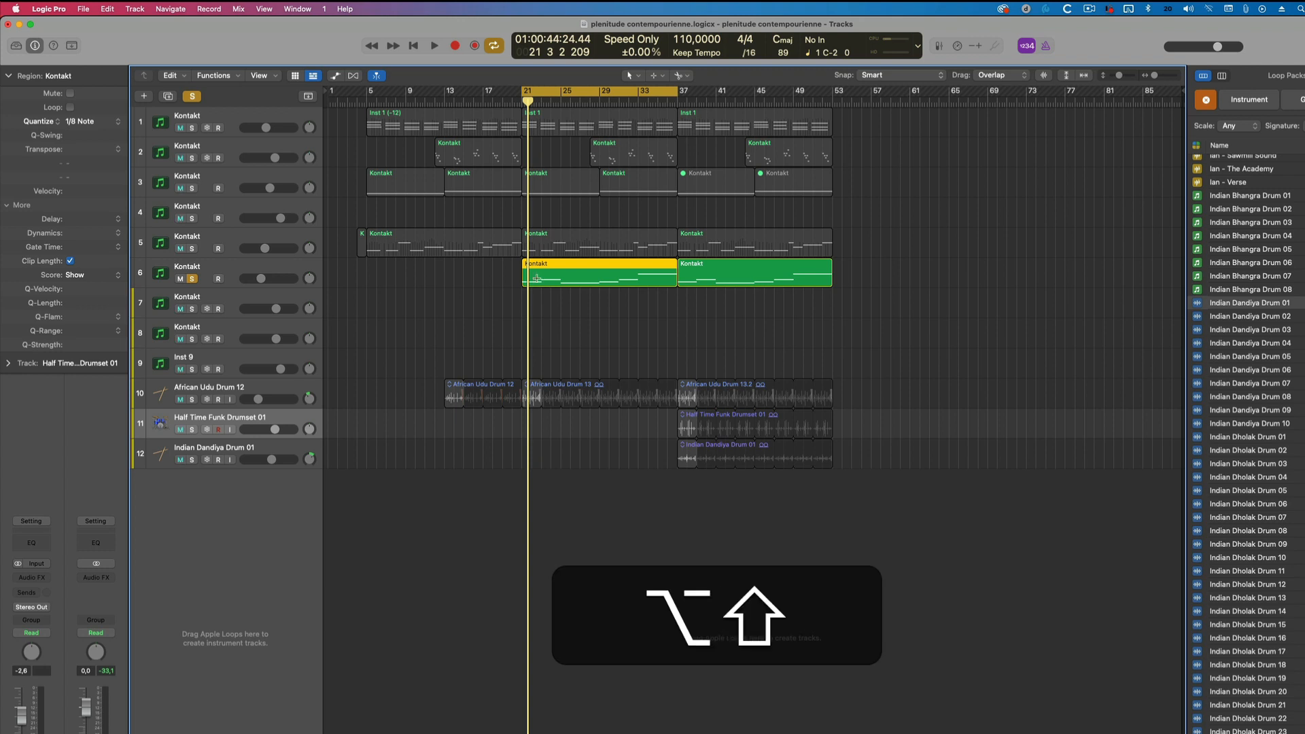
- Transpose the track 6 region up one octave to +12 and audition it
key(alt+shift+Up)
key(space)
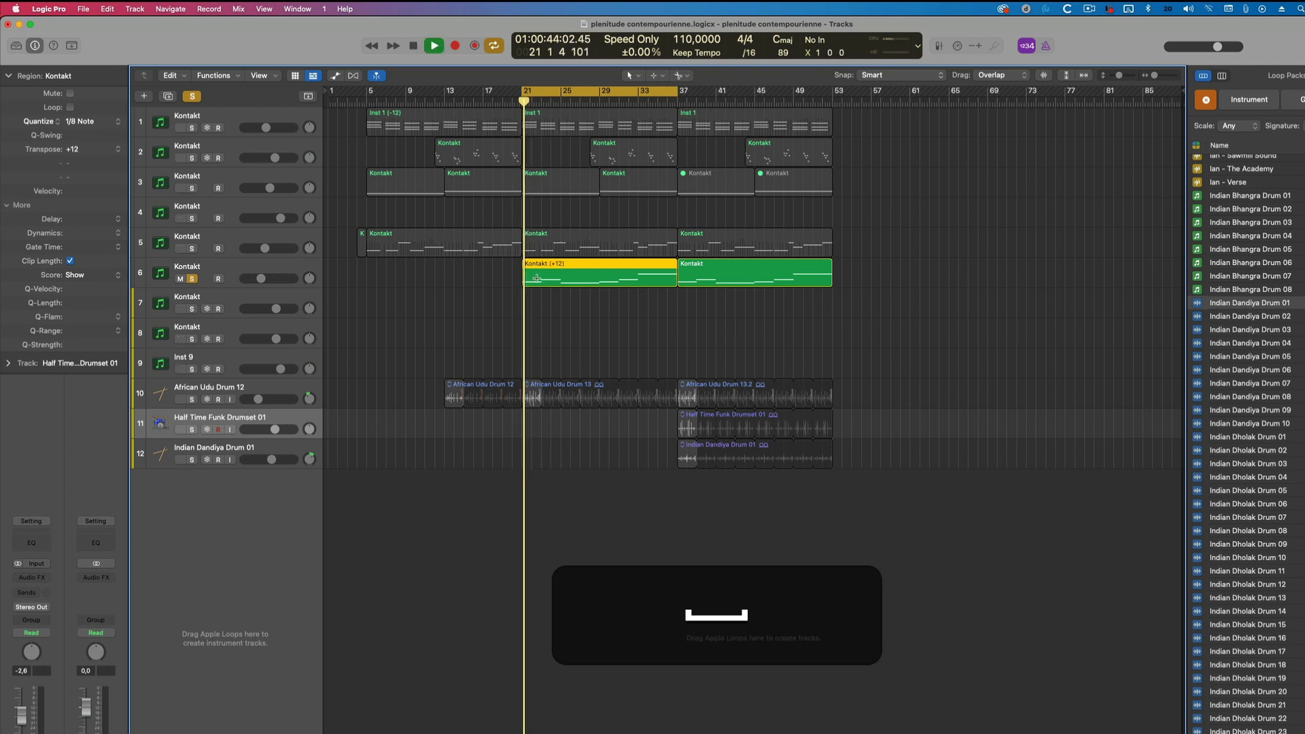
key(space)
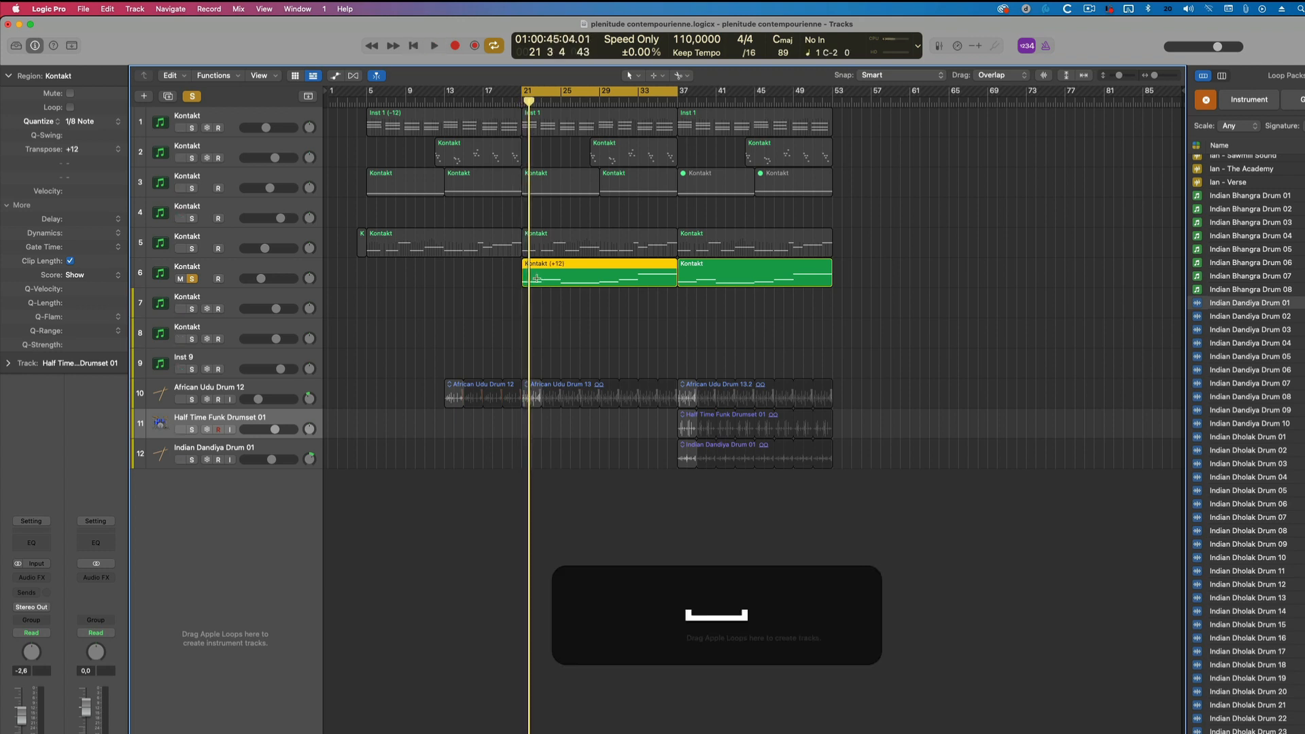
- Transpose the track 6 region down two octaves to -12 and audition it
key(alt+shift+Down)
key(alt+shift+Down)
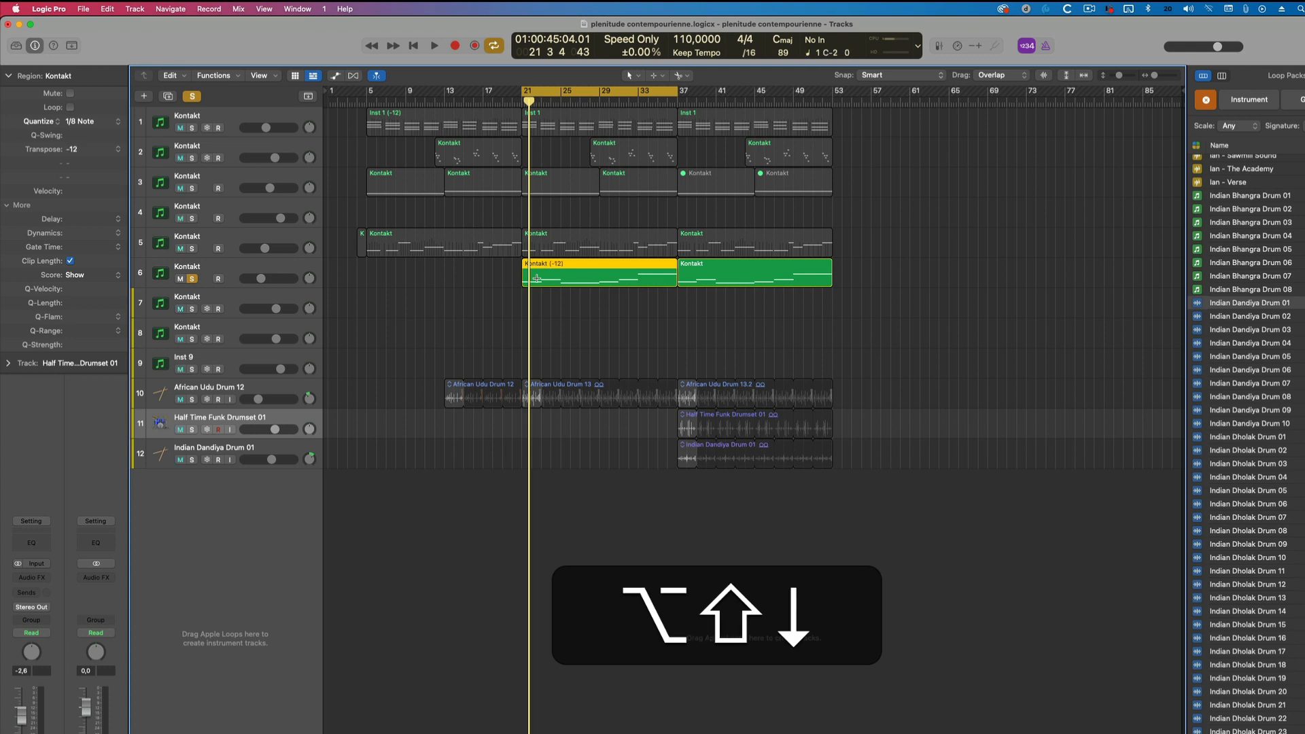
key(space)
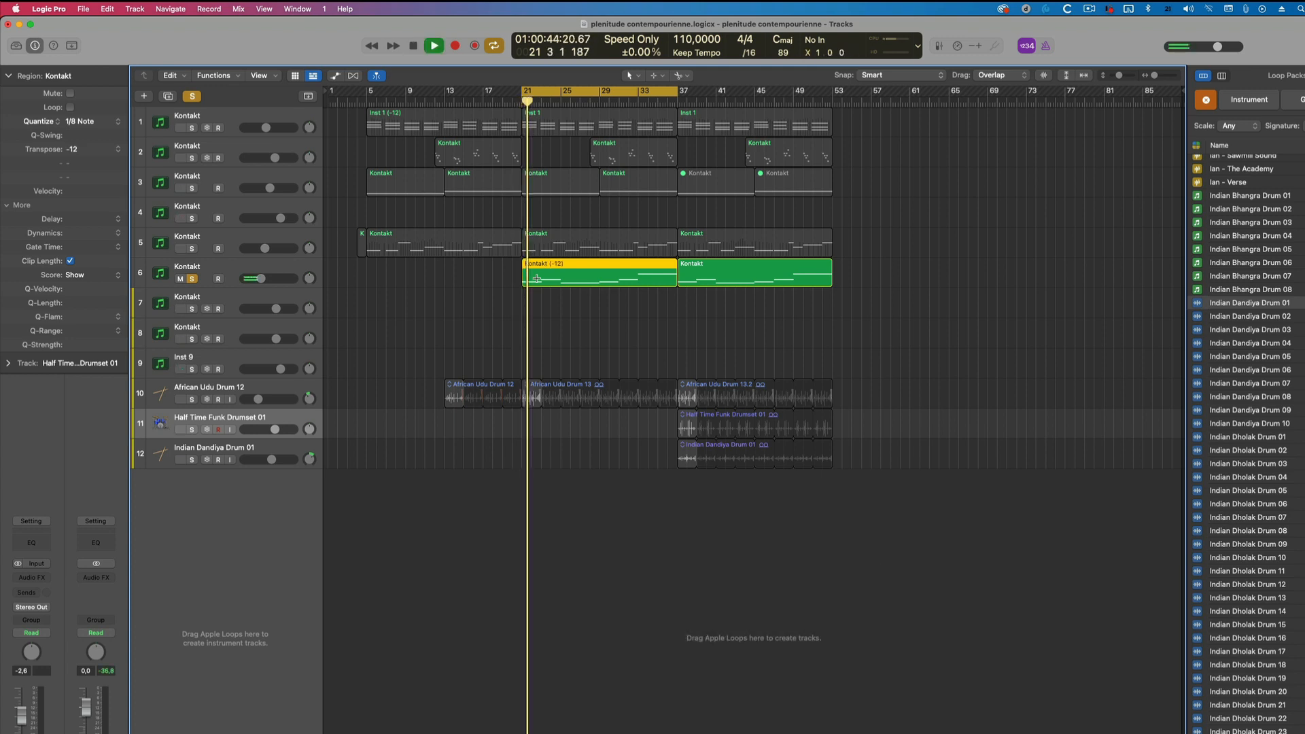
key(space)
- Lower the track 6 region by further octaves to -24 and -36, auditioning each setting
key(alt+shift+Down)
key(space)
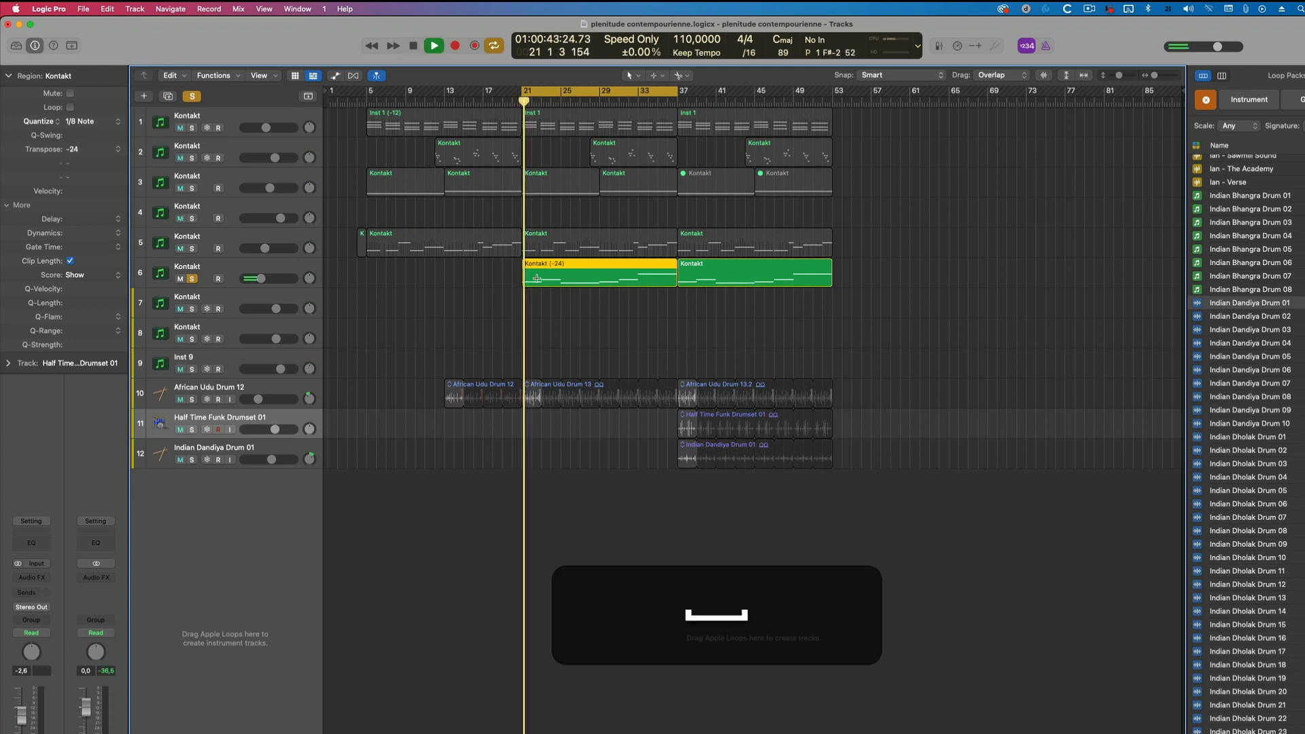
key(space)
key(alt+shift+Down)
key(alt+shift+space)
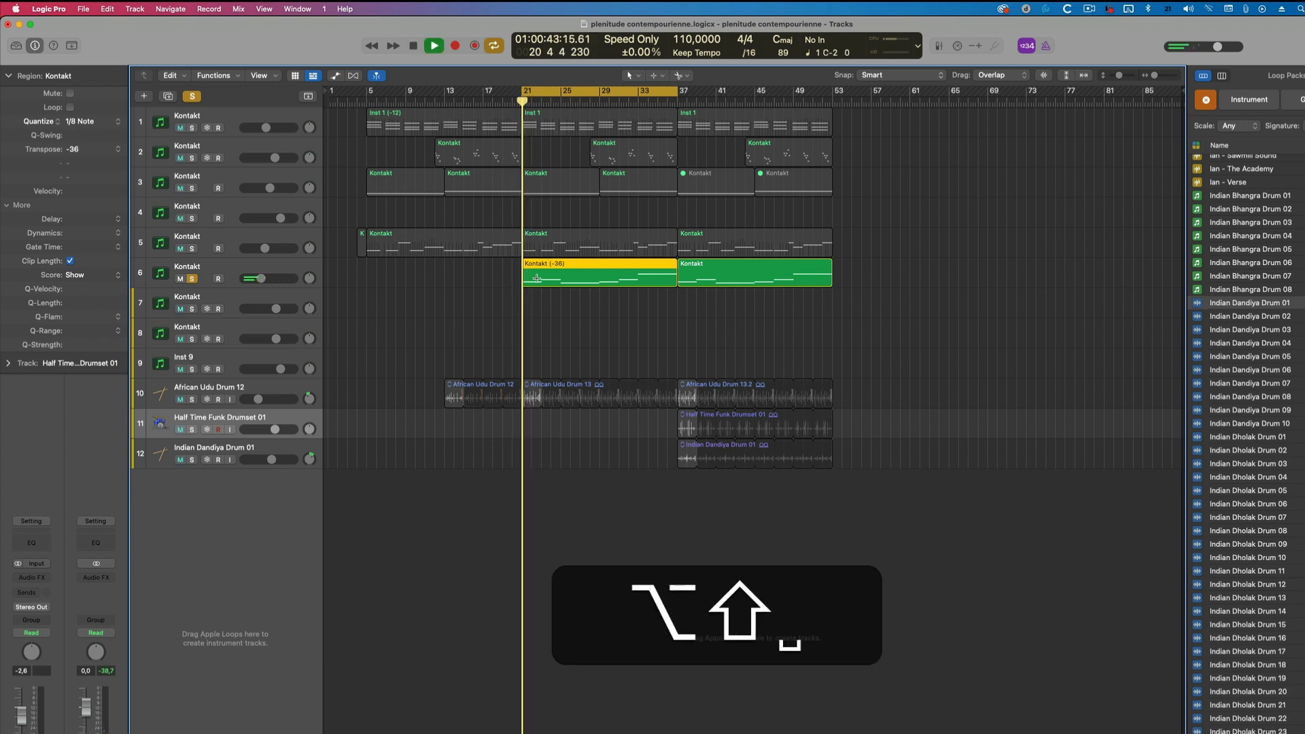
key(space)
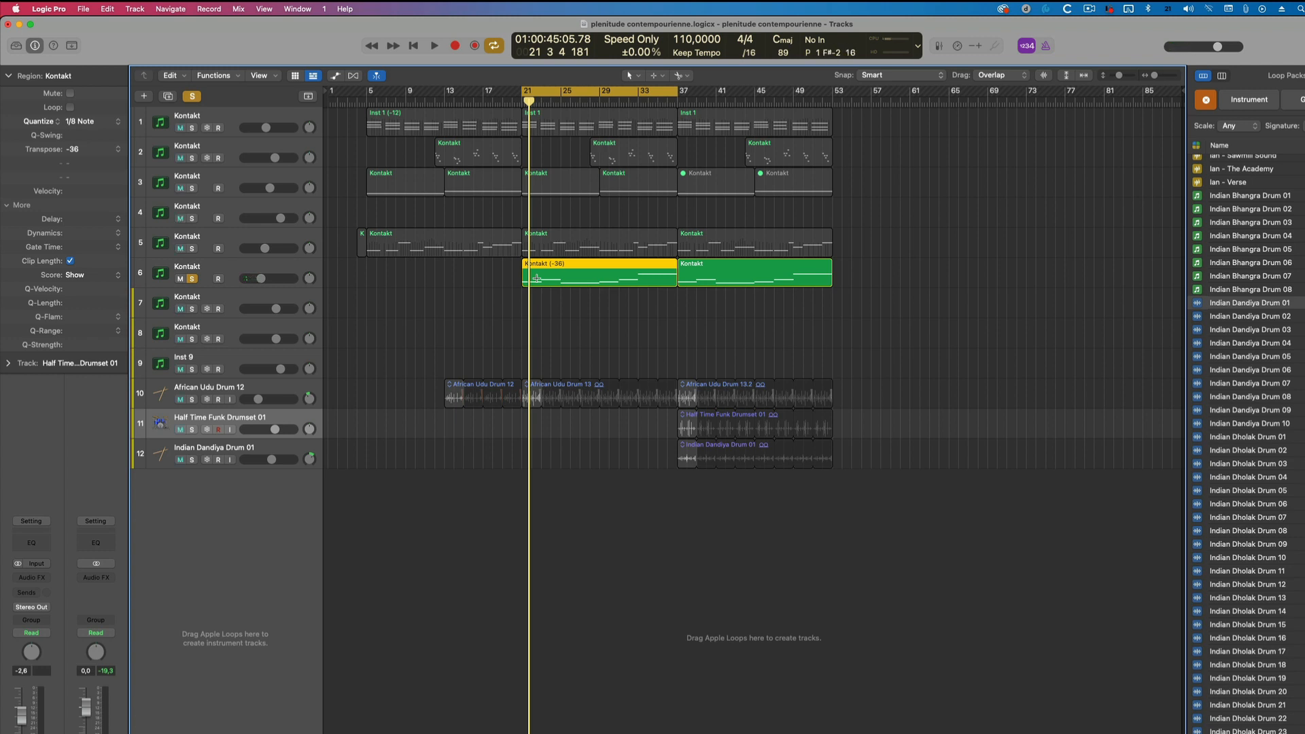
- Raise the track 6 region by three octaves so its transposition is back at 0
key(alt+shift+Up)
key(alt+shift+Up)
key(alt+shift+Up)
- Solo the African Udu Drum 12 track instead of track 6, then audition it and select the African Udu Drum 13 region
click(192, 399)
click(192, 280)
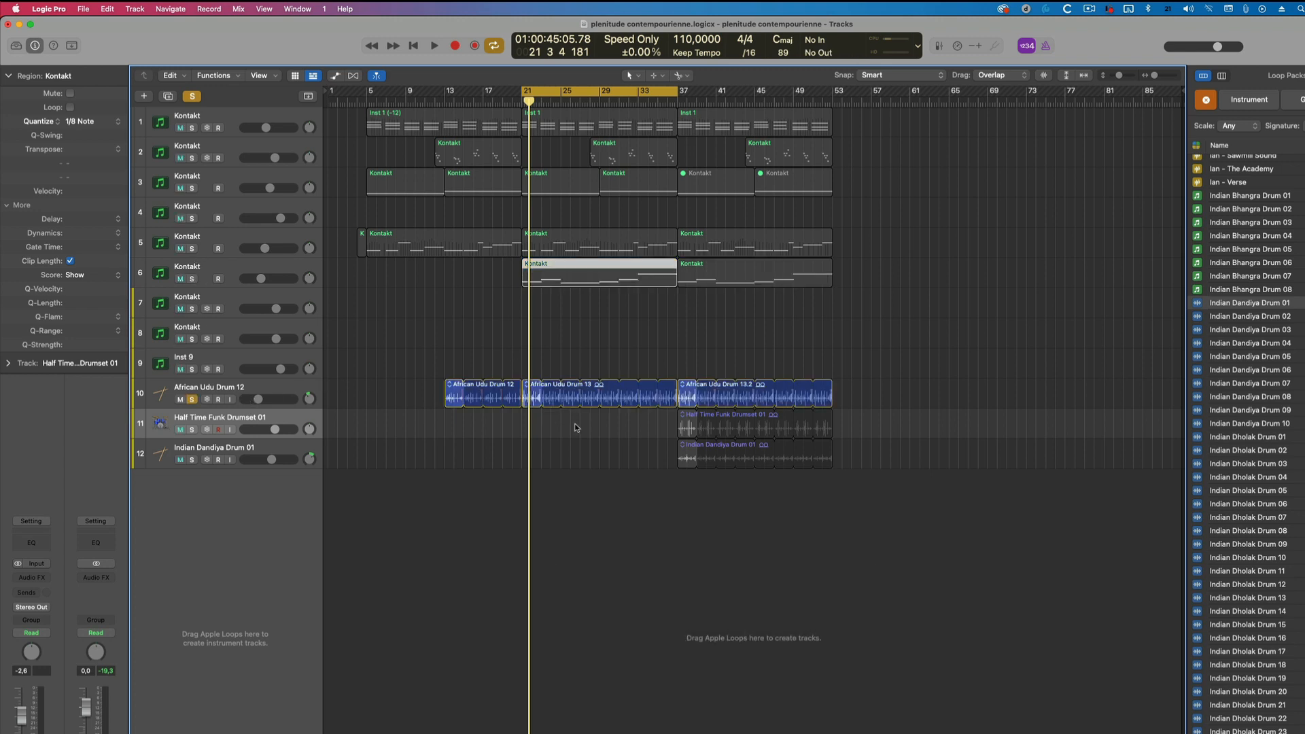
key(space)
click(534, 396)
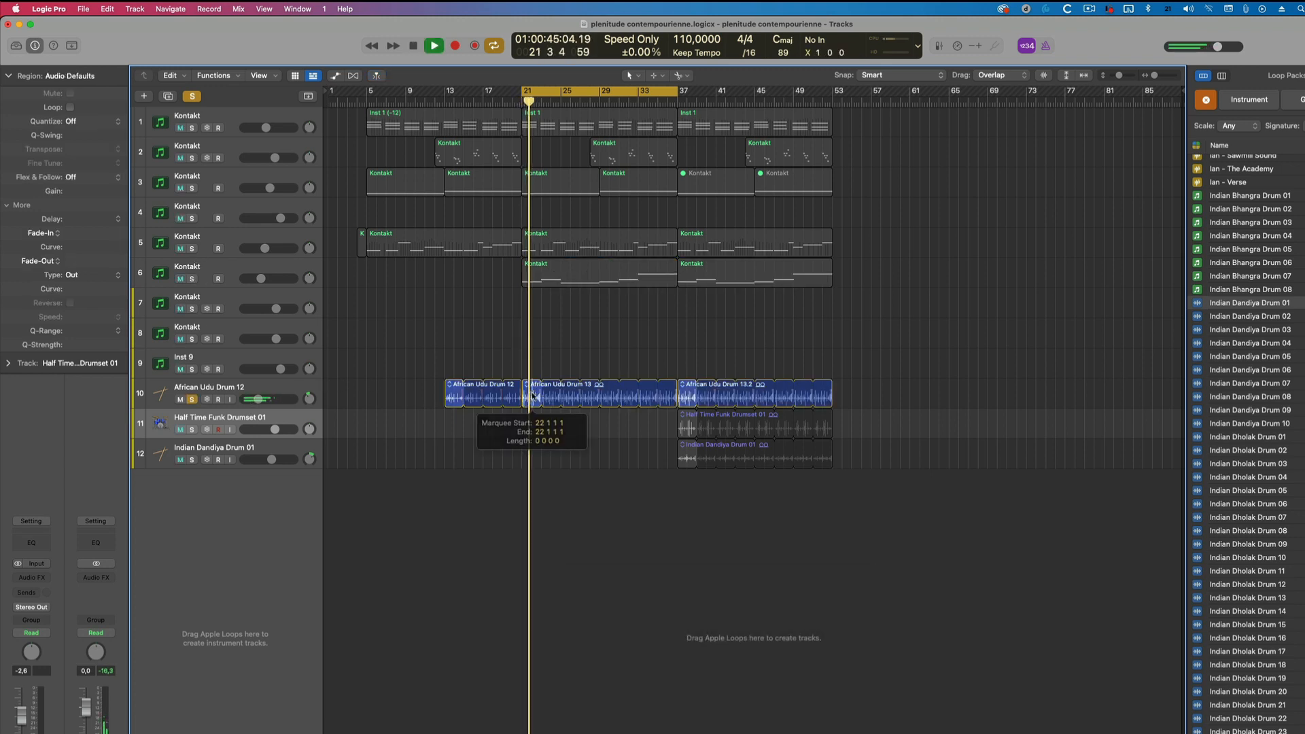
key(space)
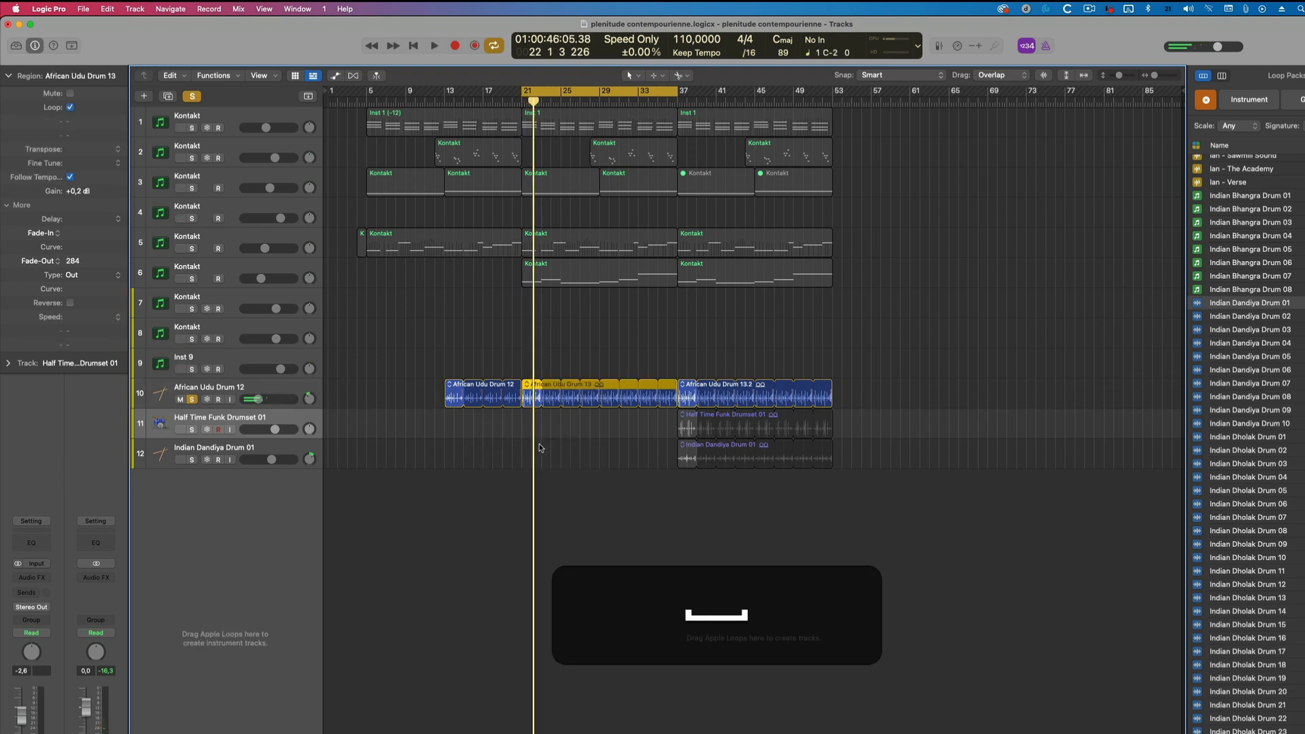
- Transpose the African Udu Drum 13 region up one octave to +12 and audition it
key(alt+shift+Up)
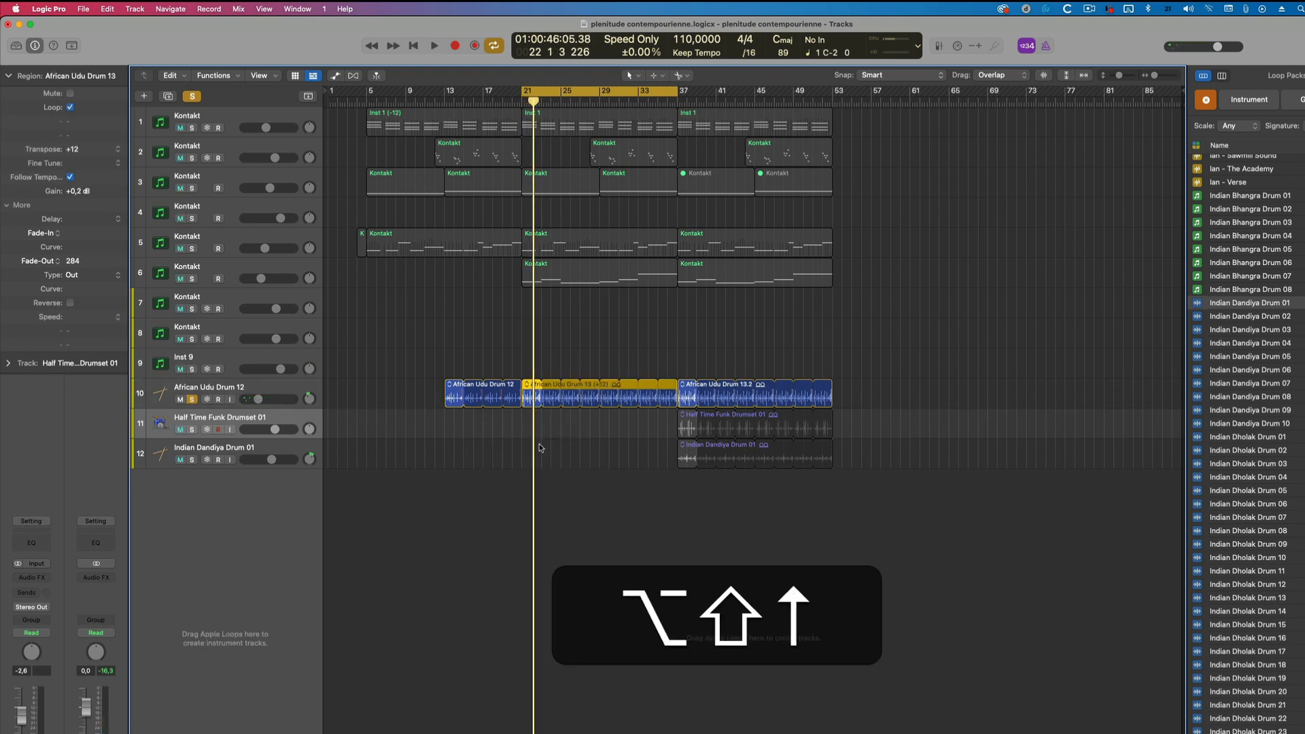
key(alt+shift+space)
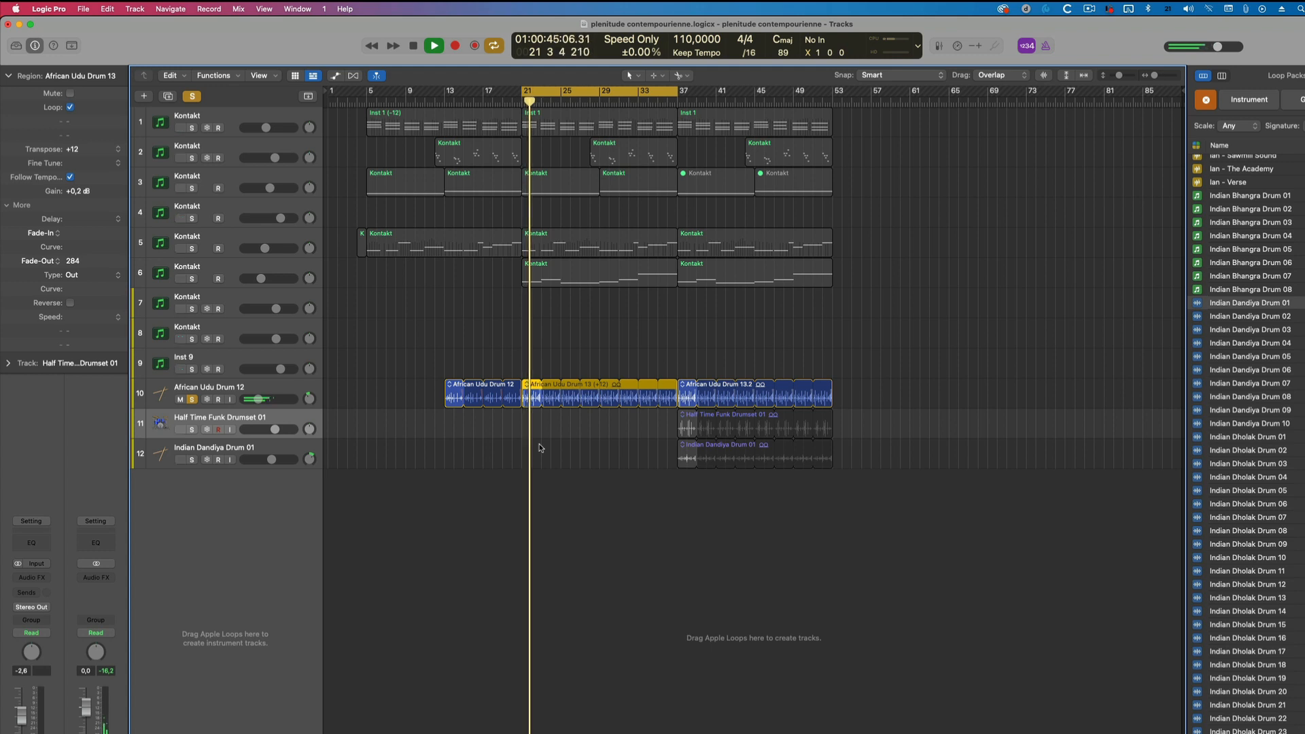
key(space)
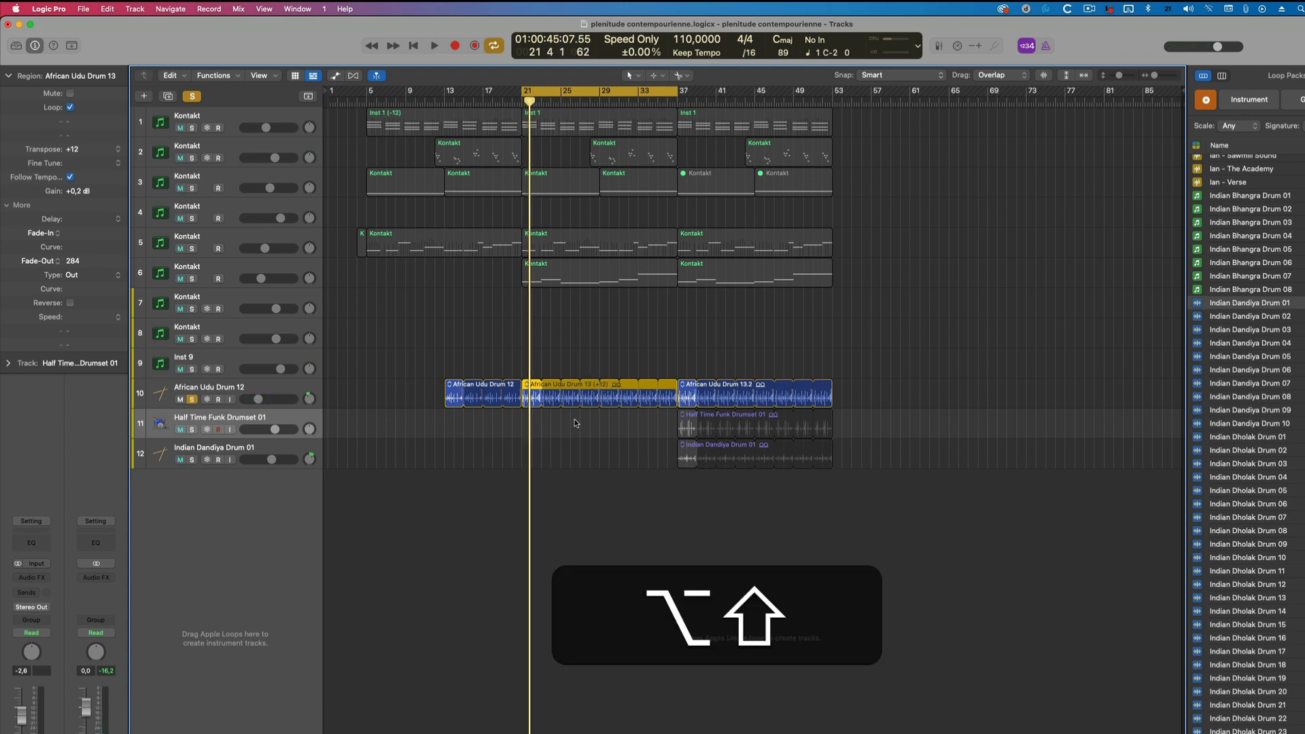
- Transpose the African Udu Drum 13 region down two octaves to -12 and audition it
key(alt+shift+Down)
key(alt+shift+Down)
key(alt+shift+space)
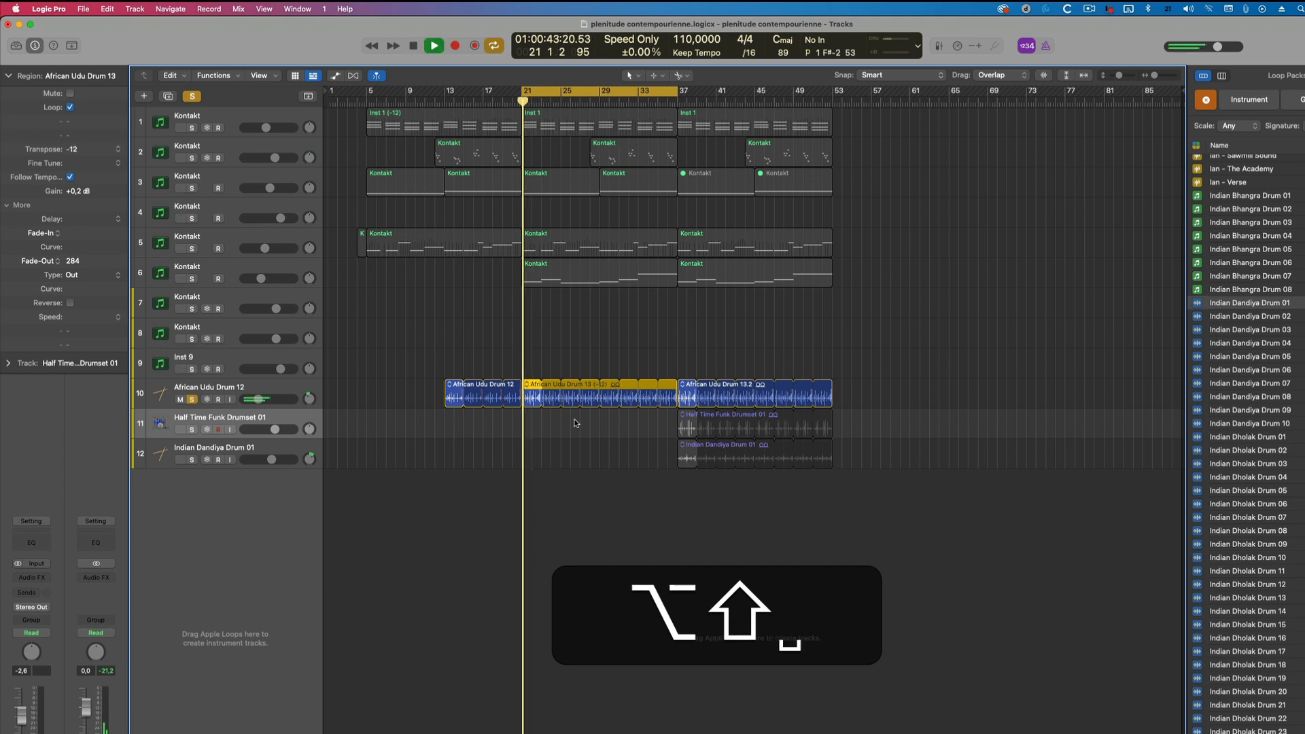
- Raise the African Udu Drum 13 region's transposition by octaves to +24 while auditioning it
key(alt+shift+Up)
key(alt+shift+Up)
key(alt+shift+Up)
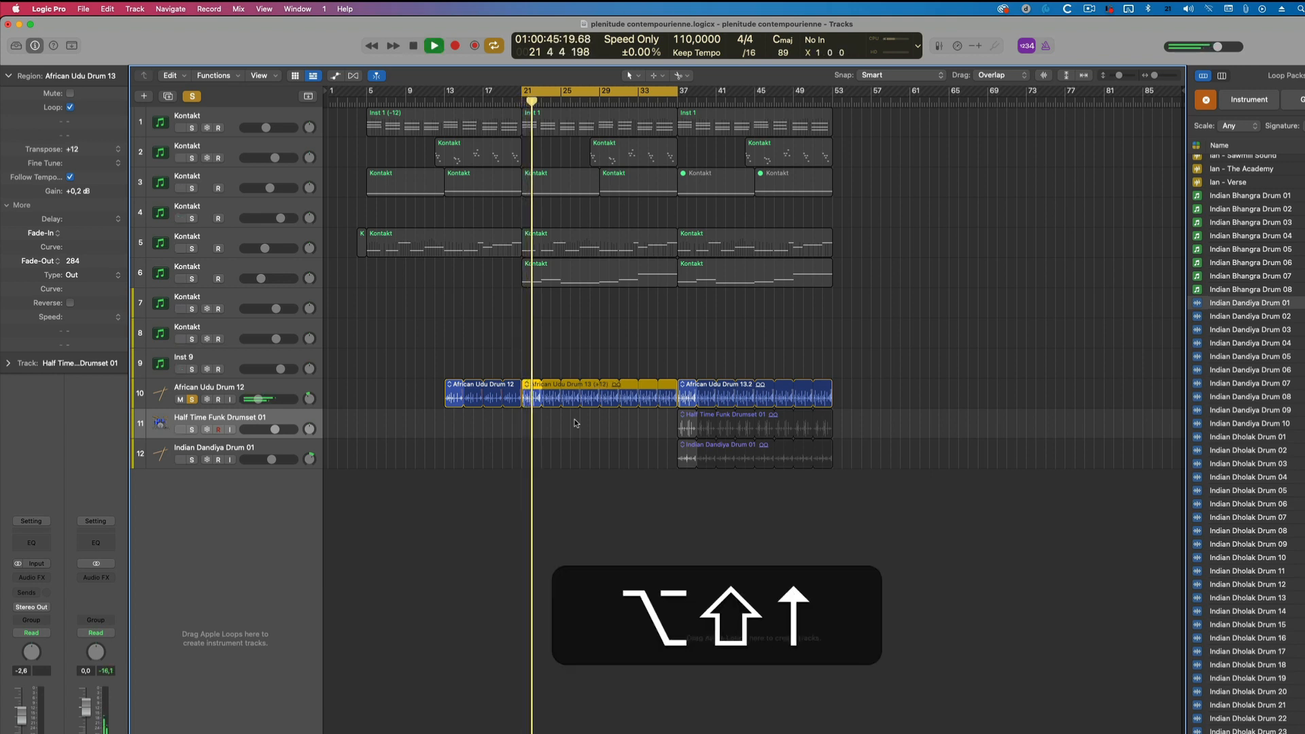
key(space)
key(space)
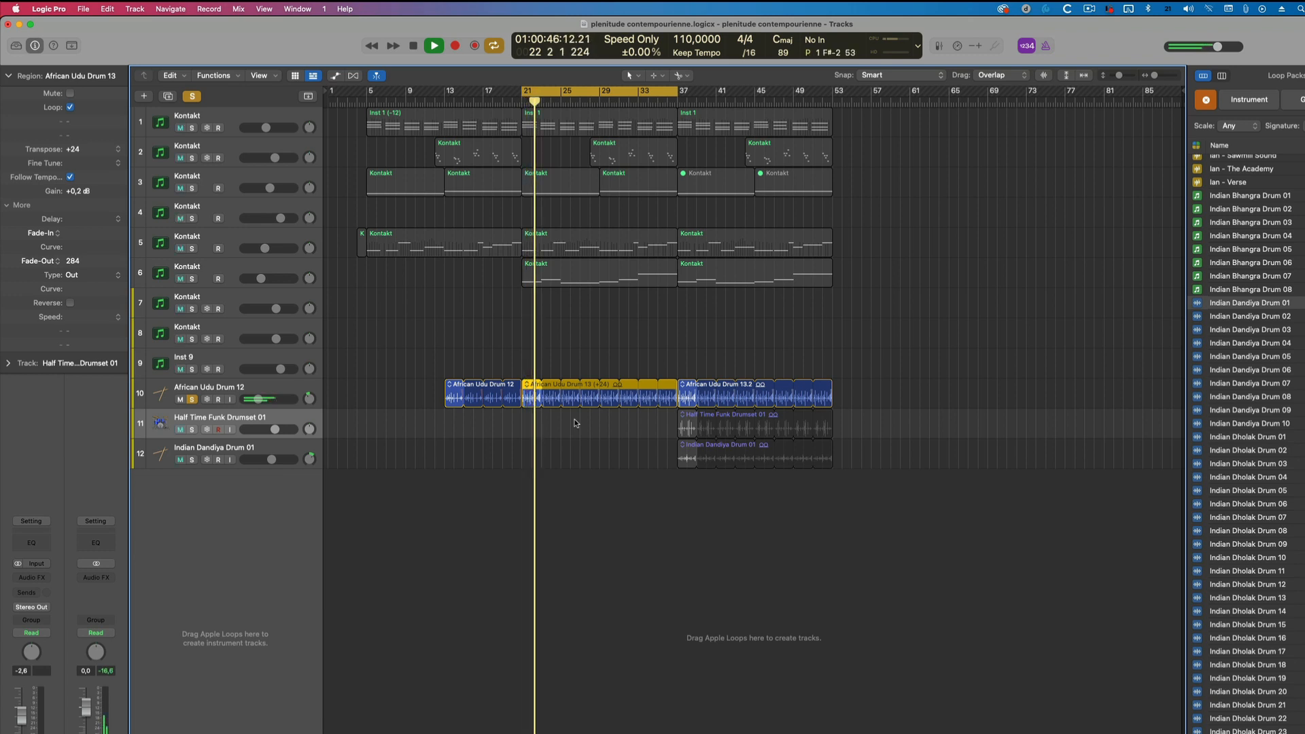
key(space)
- Run tempo detection on the African Udu Drum 13 region, examine the tempo options, and cancel without applying them
click(587, 420)
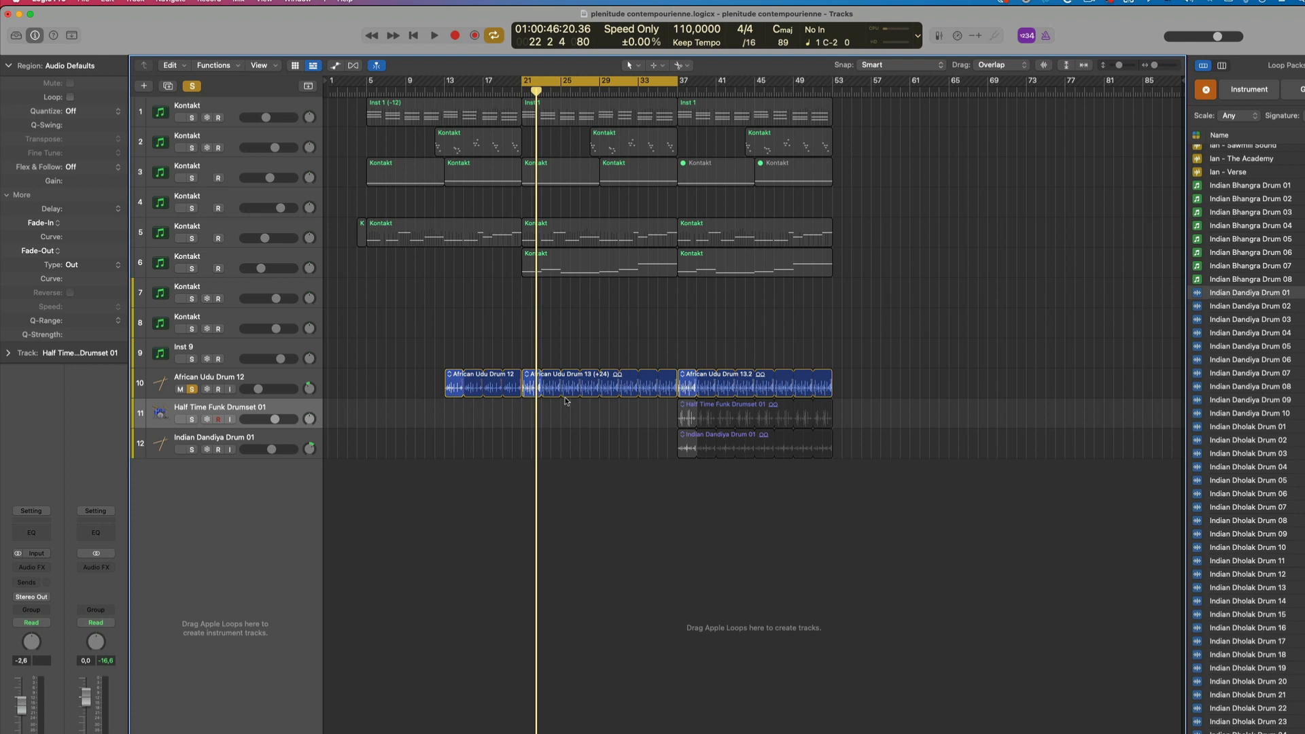
click(531, 383)
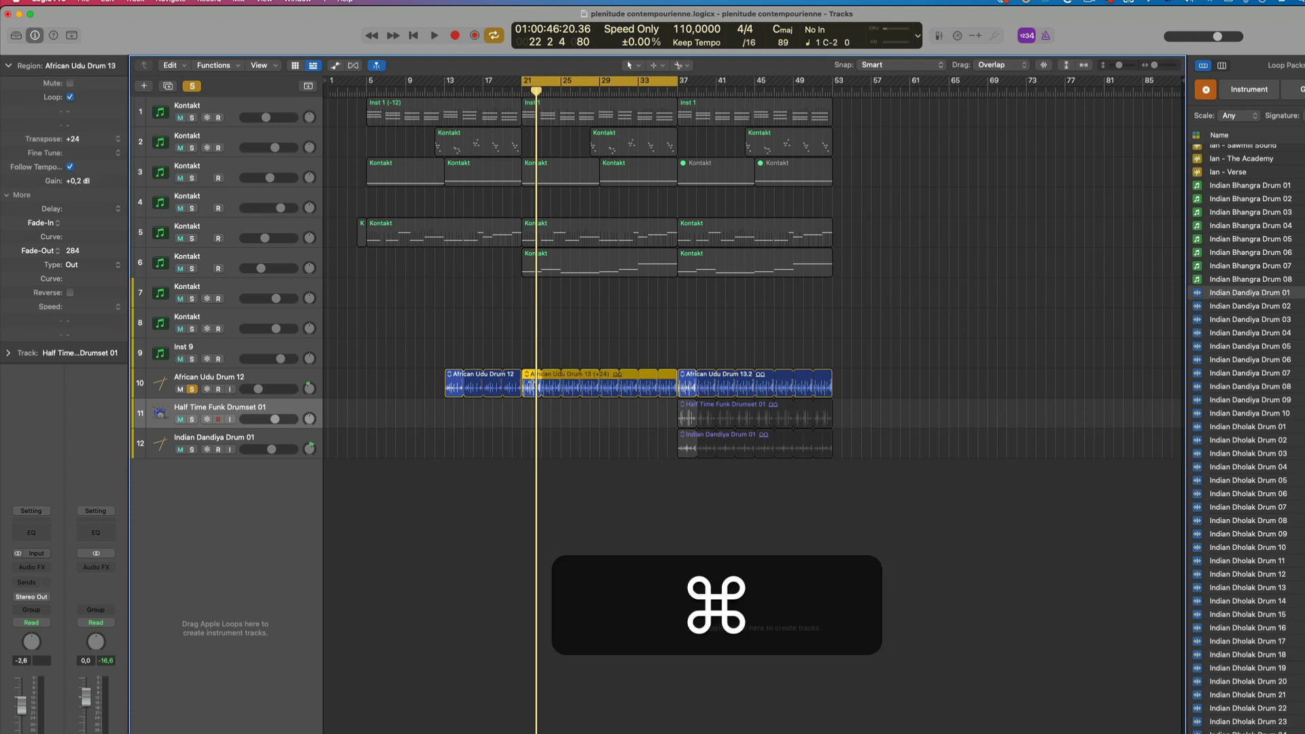
key(alt+super+t)
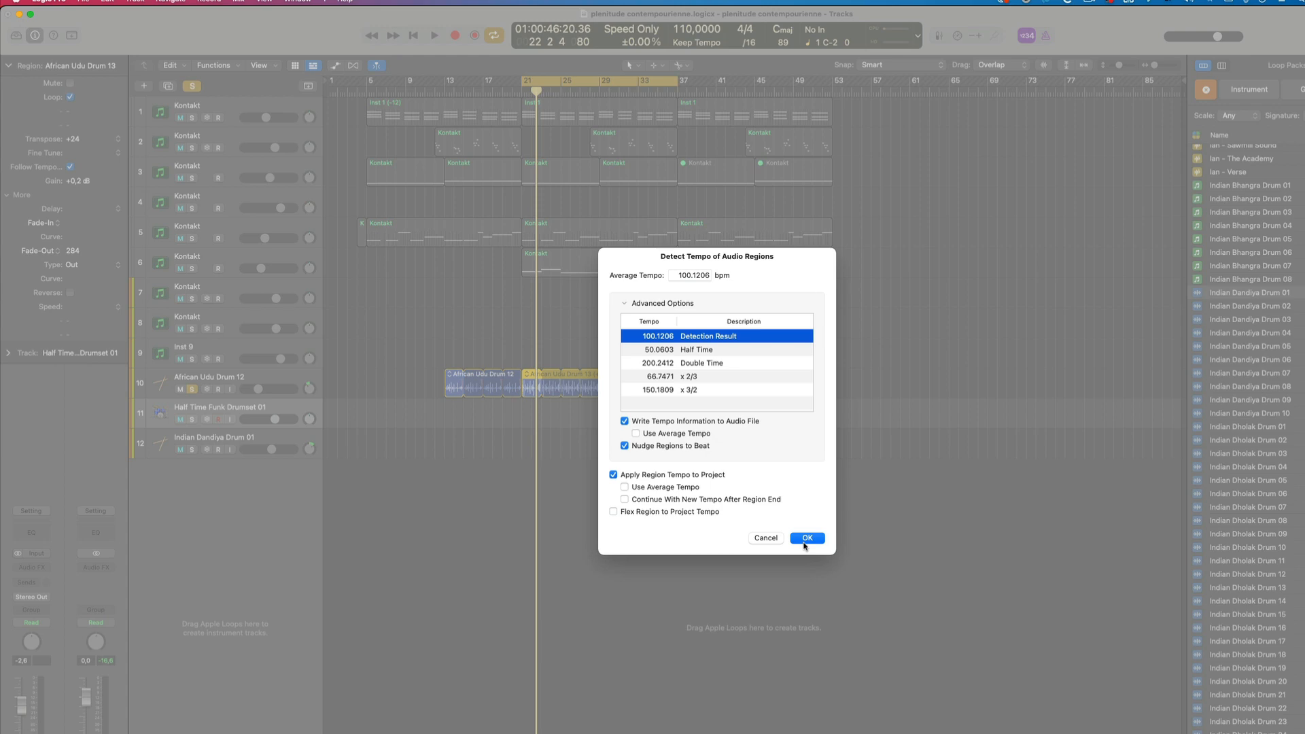
click(768, 538)
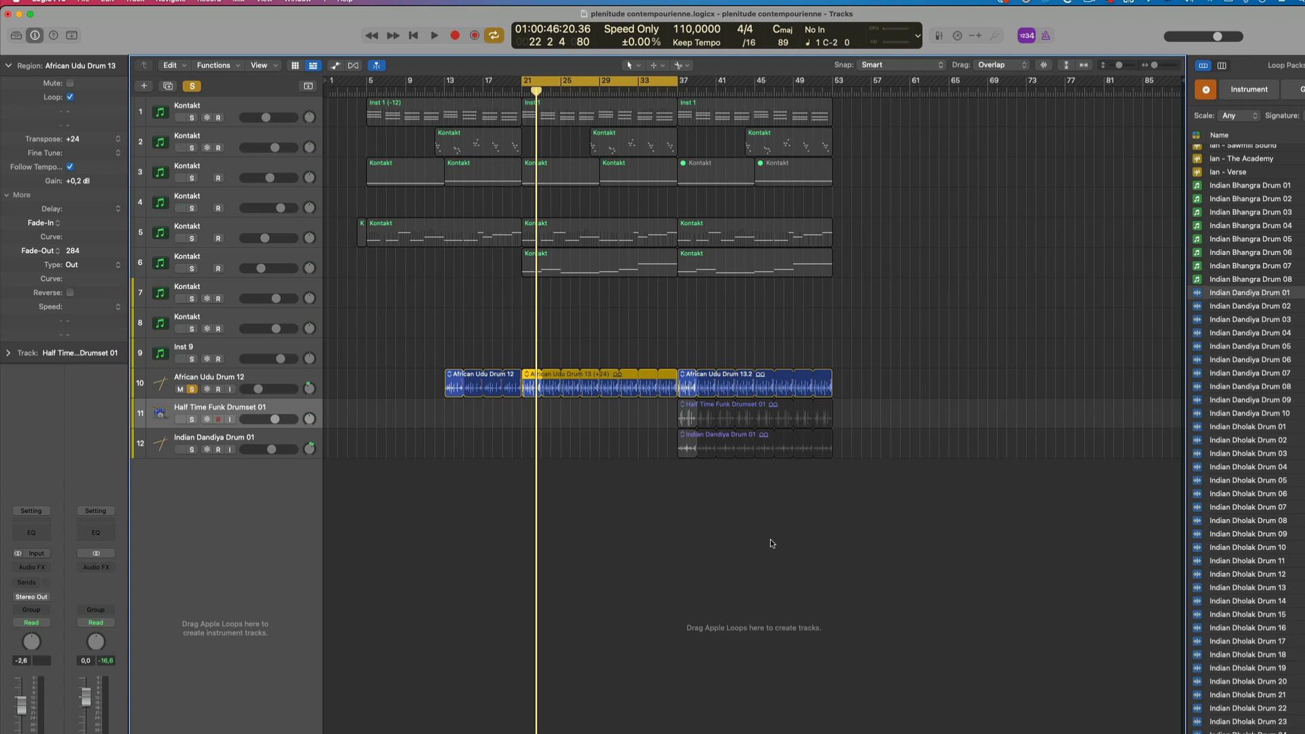
- Move the first track 6 Kontakt region onto a new track below track 12, and undo the move
click(516, 408)
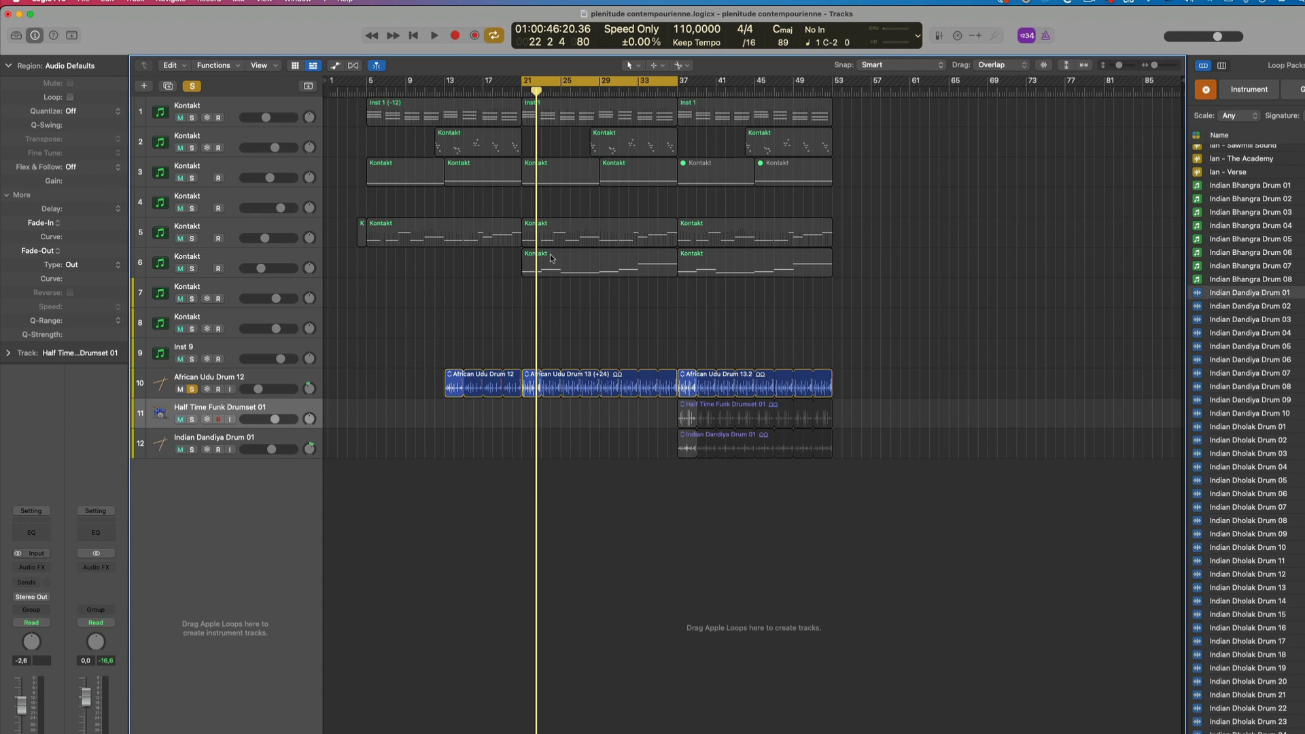
drag(550, 258, 473, 536)
key(super+z)
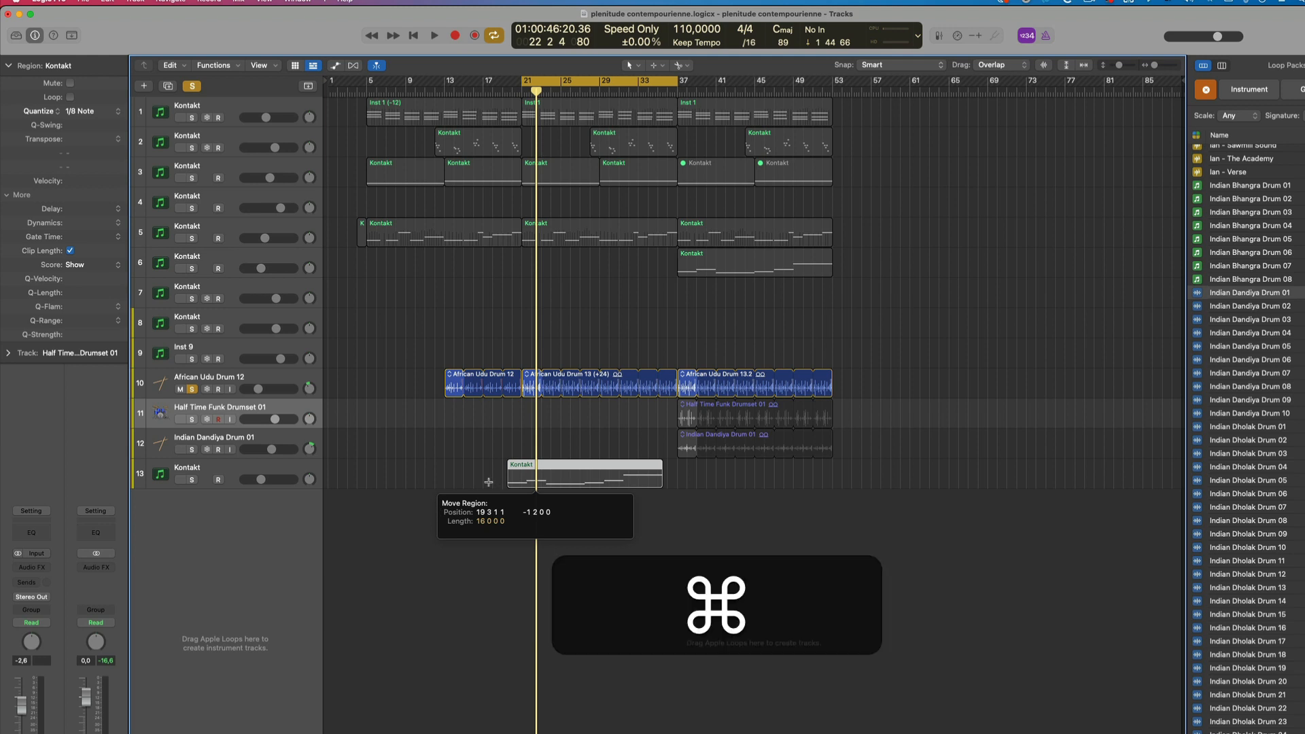
- Undo the dragged region move, and move the first track 6 Kontakt region onto the Inst 9 track by selecting that track as the target
key(super+z)
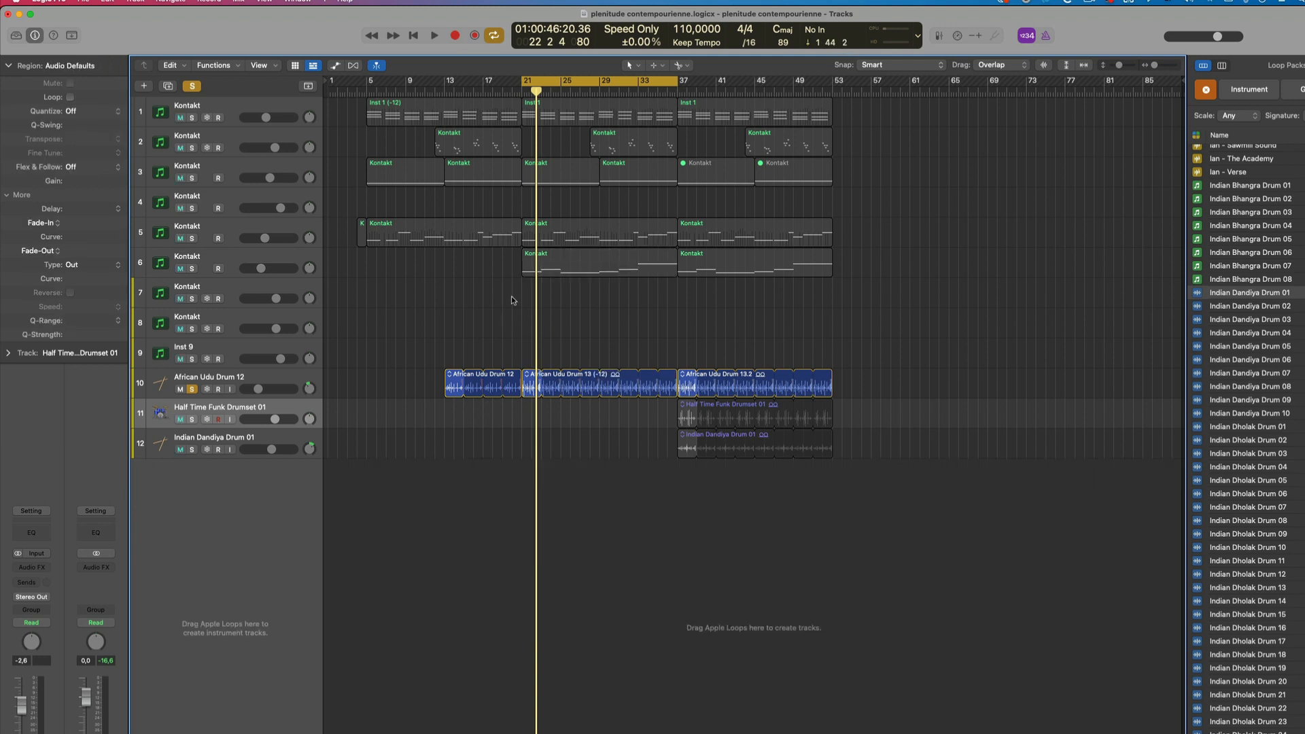
click(252, 342)
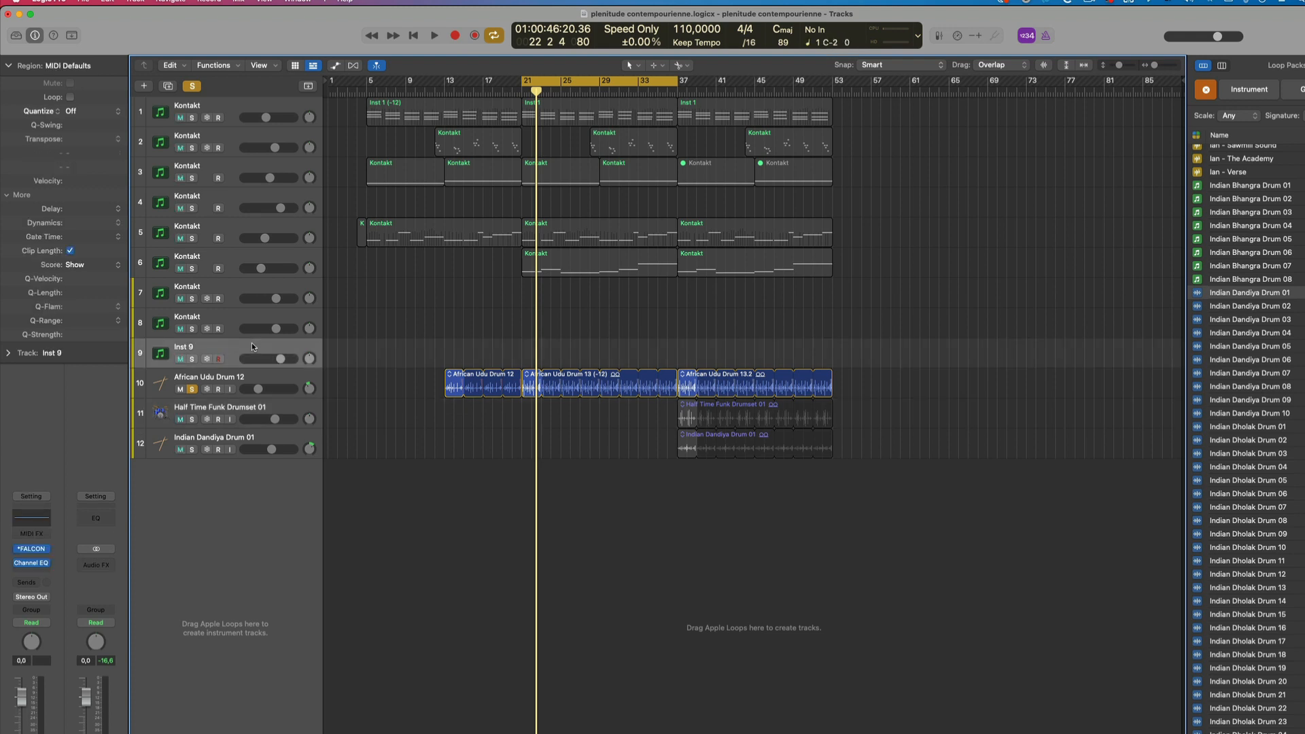
click(554, 257)
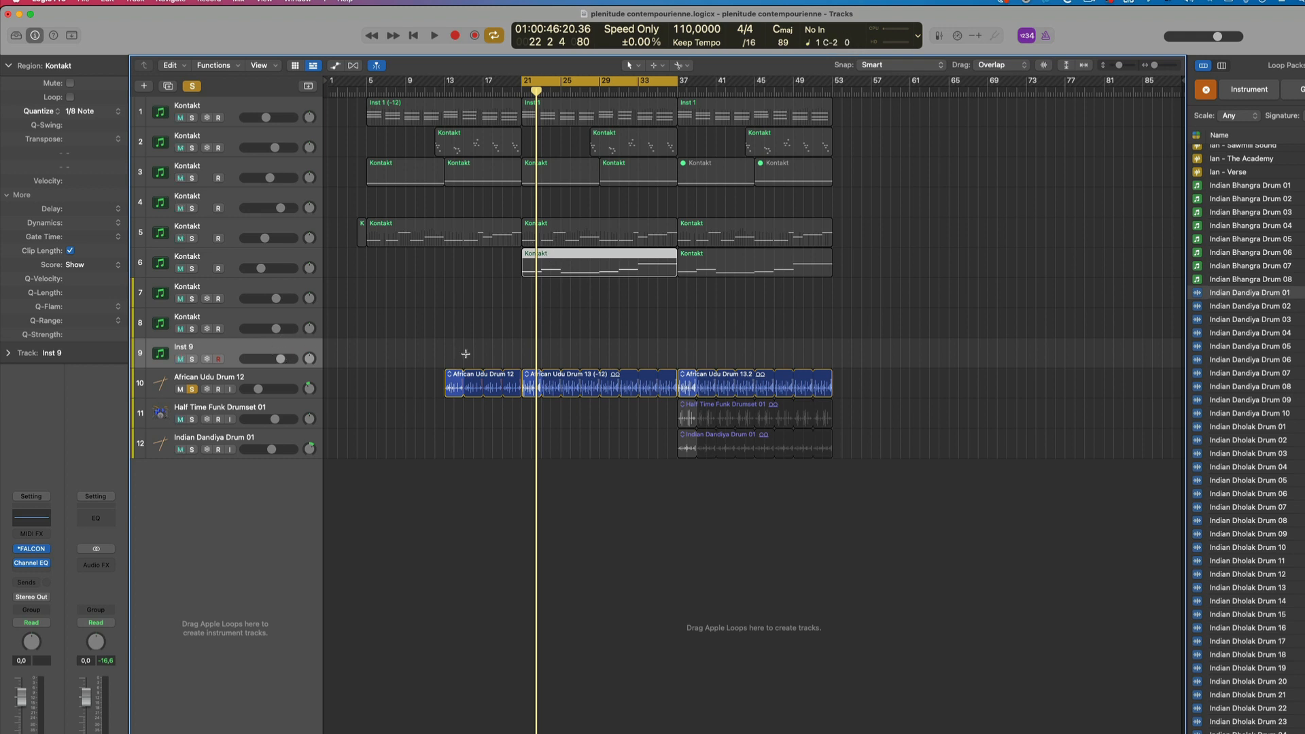
key(shift)
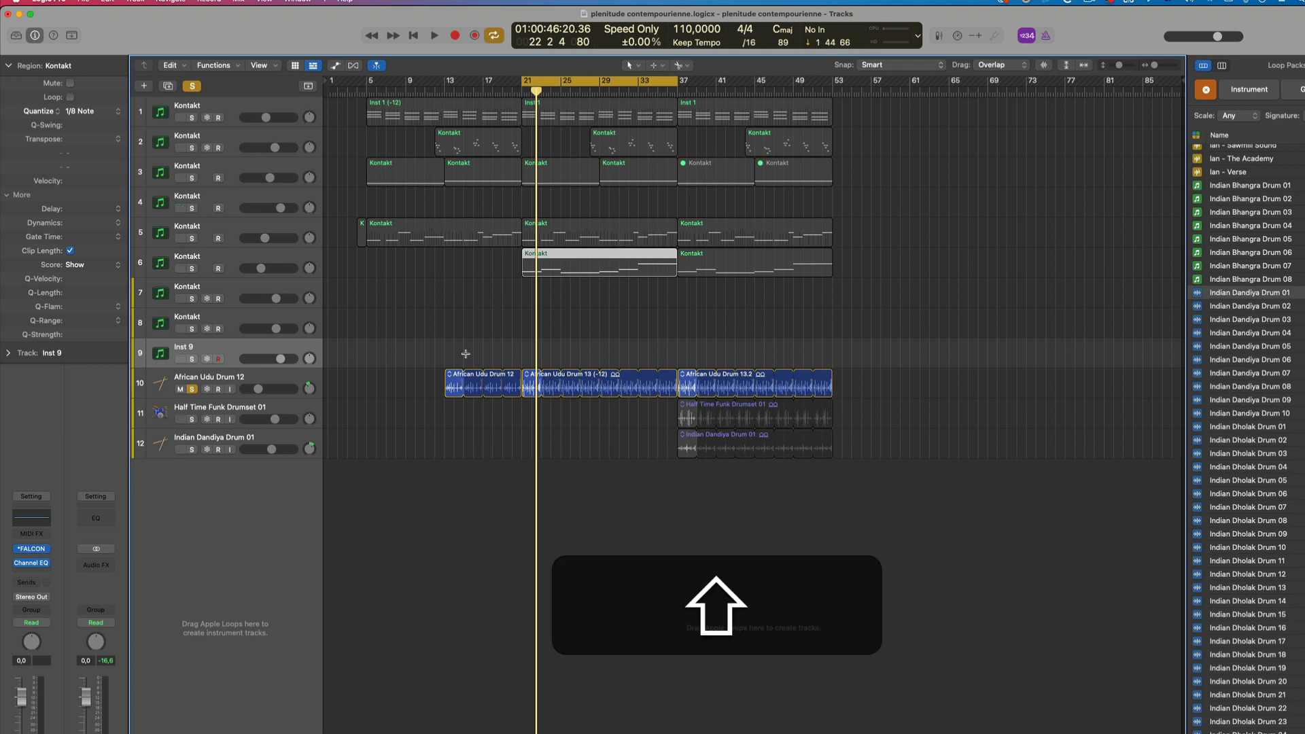
key(ctrl+shift+t)
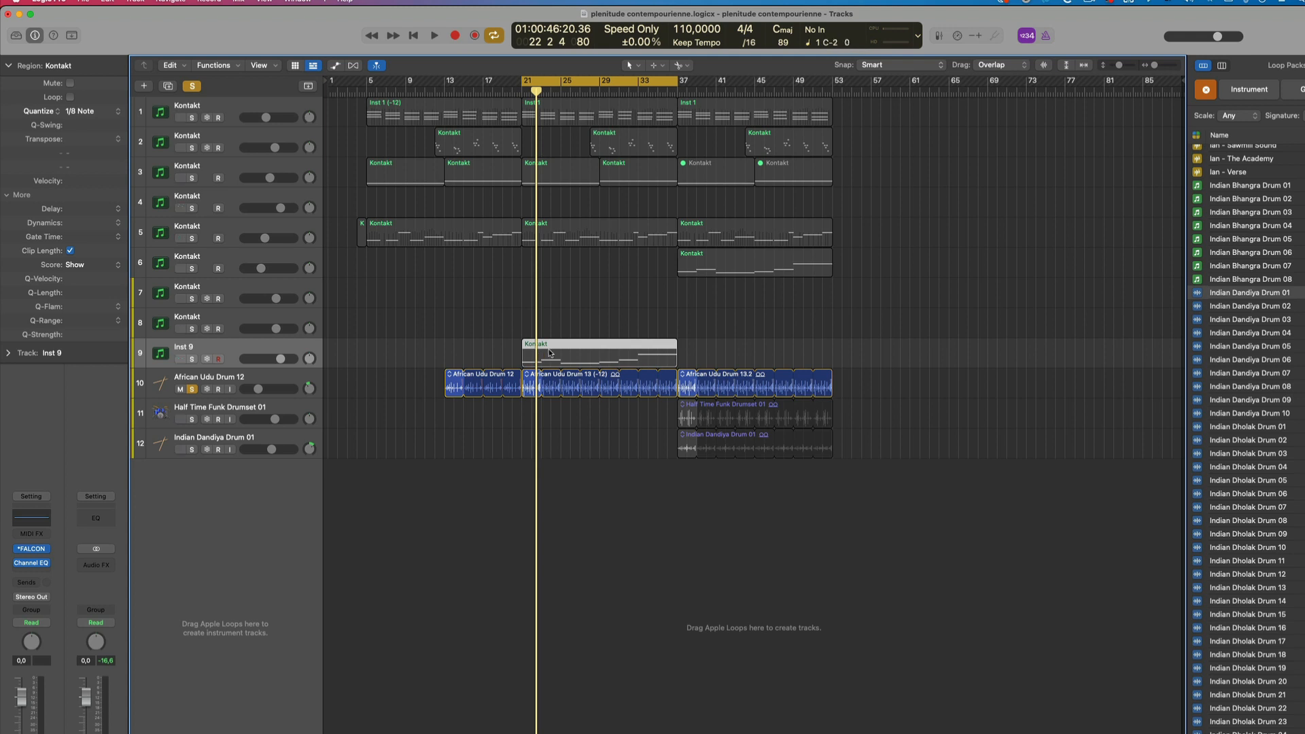
- Move the Kontakt region from the Inst 9 track back to track 6 by making track 6 the selected track
click(234, 254)
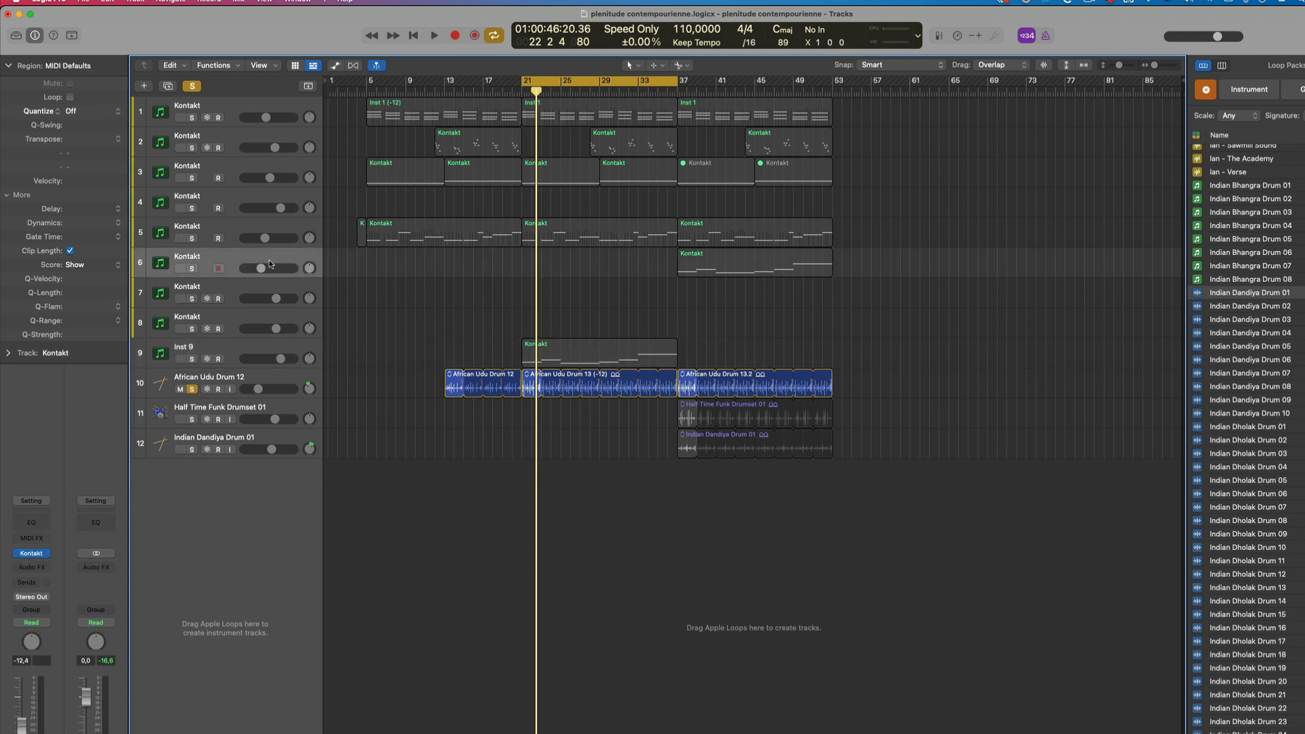
click(593, 345)
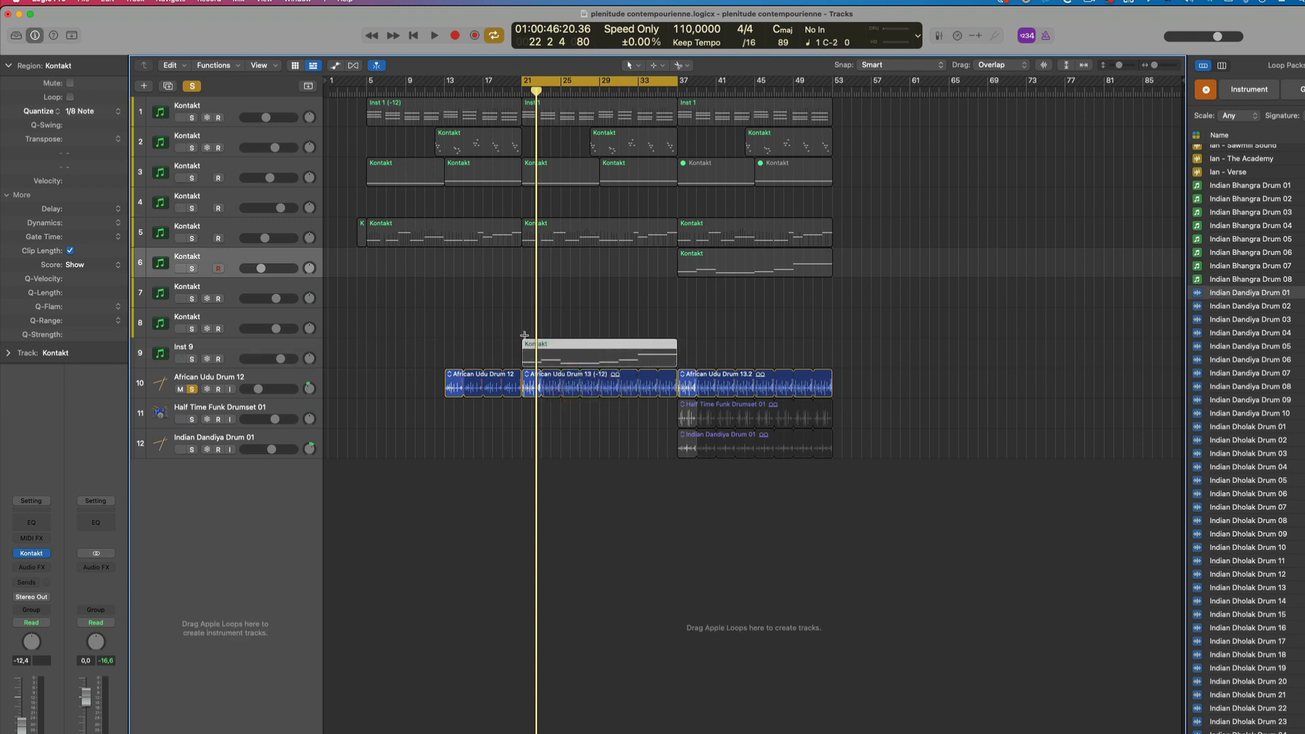
key(ctrl+shift+t)
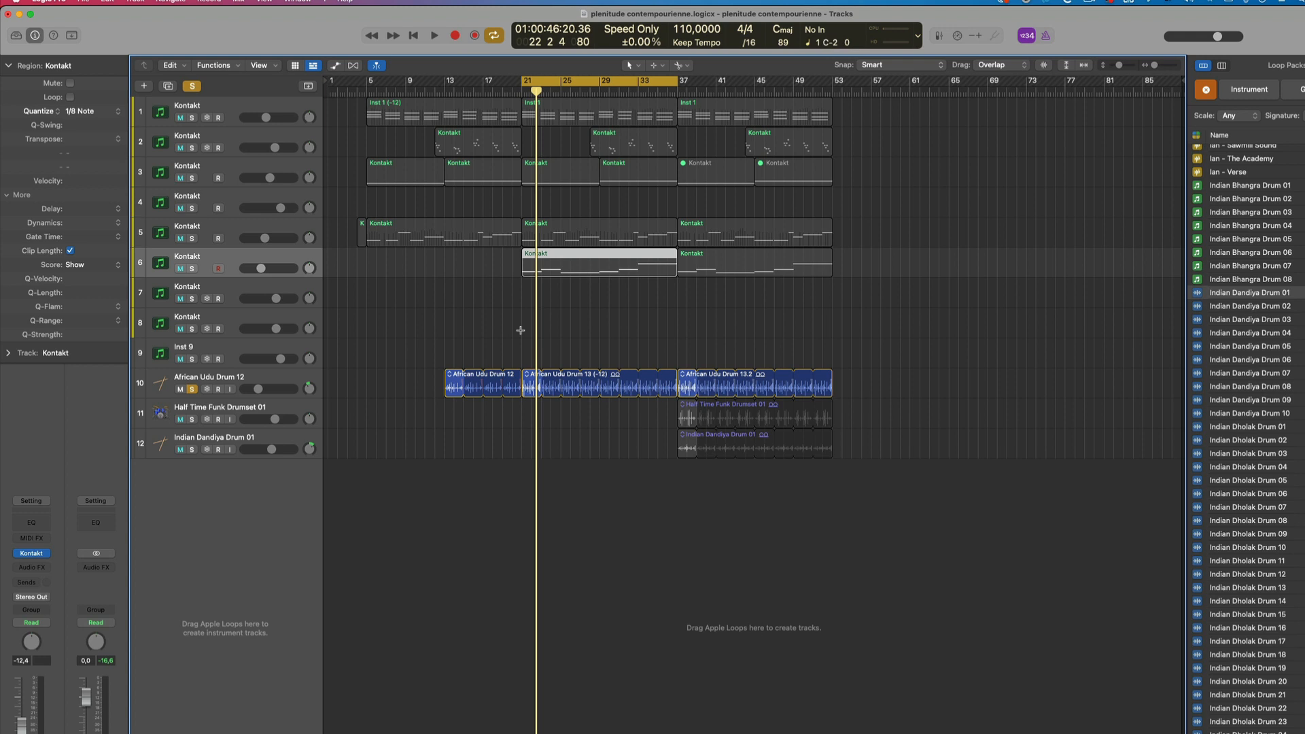
click(574, 318)
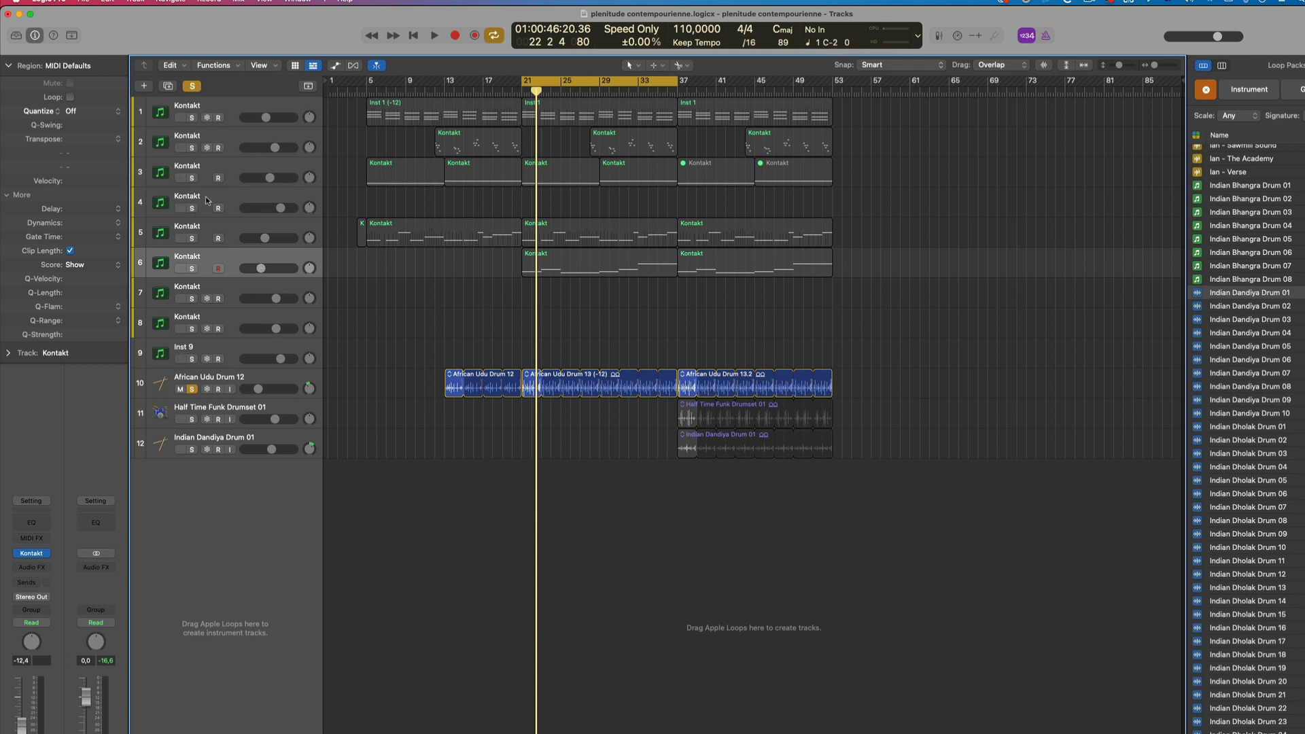
- Open the Kontakt instrument window from track 4's channel strip, and close it
click(226, 196)
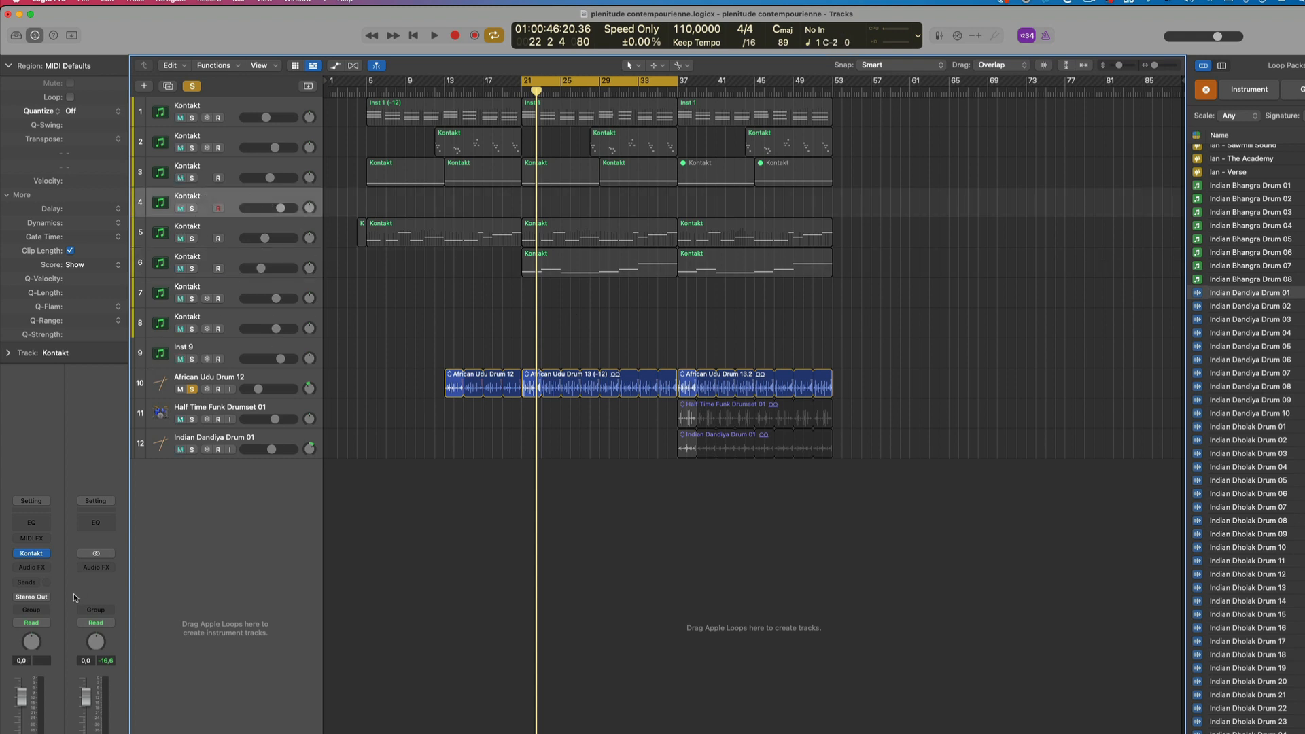
mouse_move(31, 556)
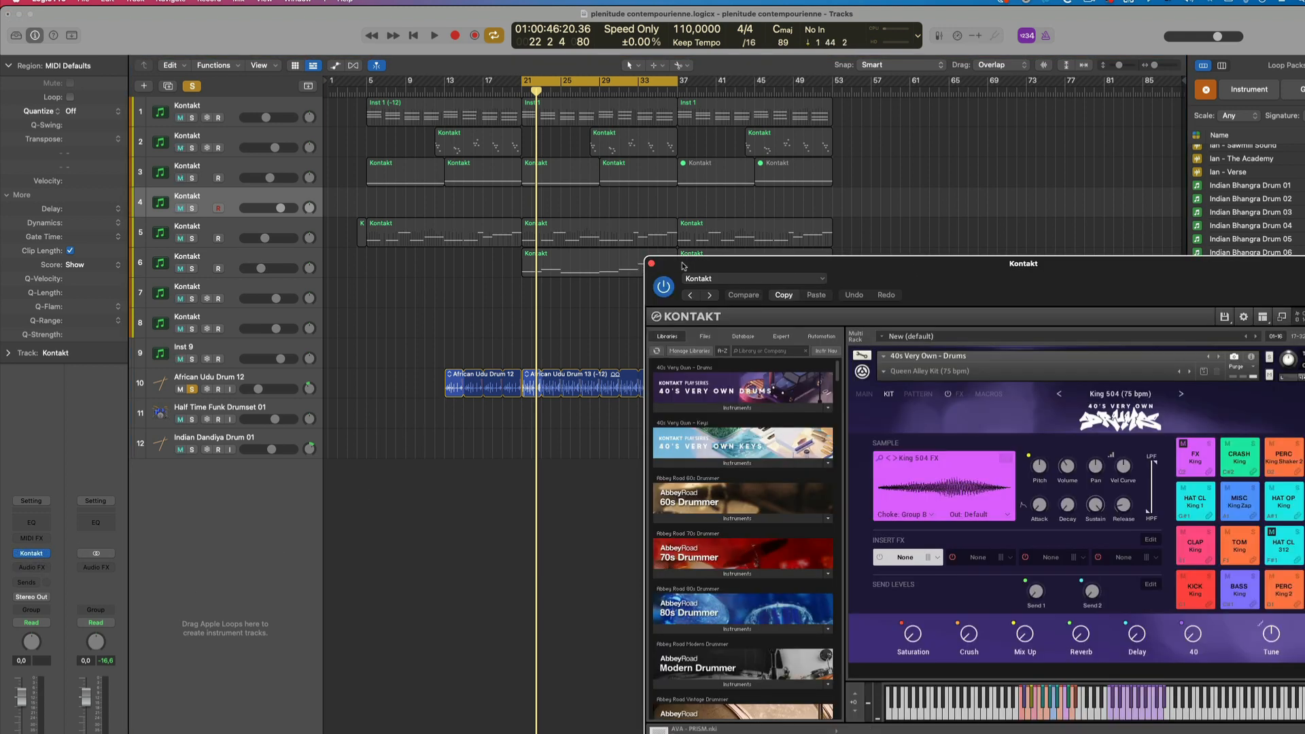
click(650, 263)
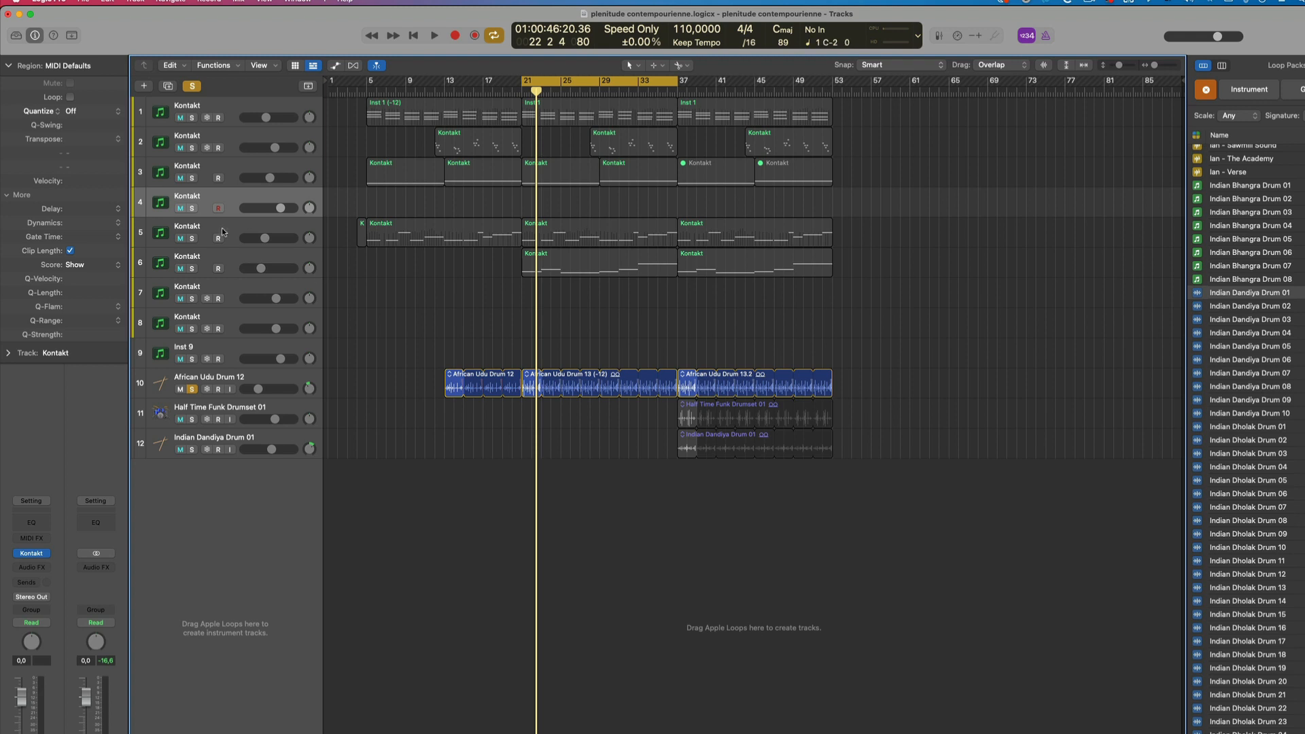
- Turn off solo for all tracks, and open, reposition and close track 4's Kontakt window
click(193, 86)
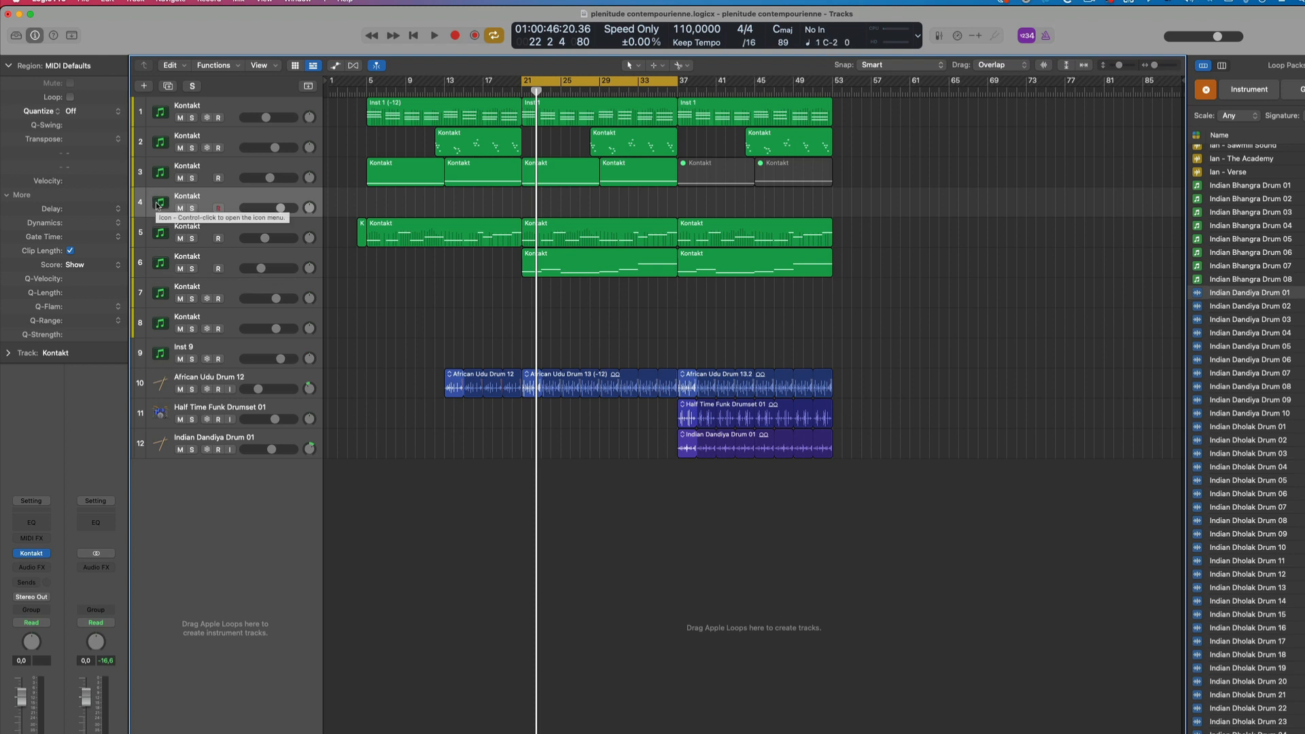
key(super)
key(v)
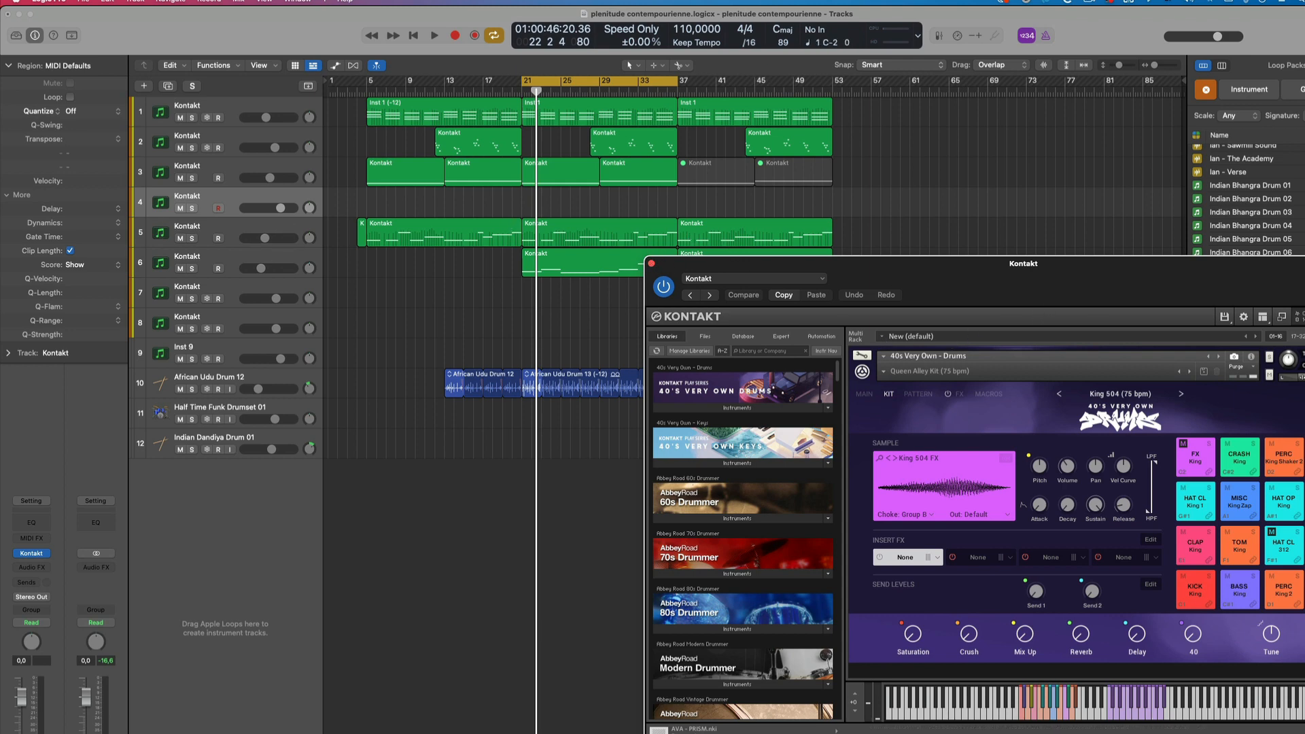
drag(1304, 271, 1176, 251)
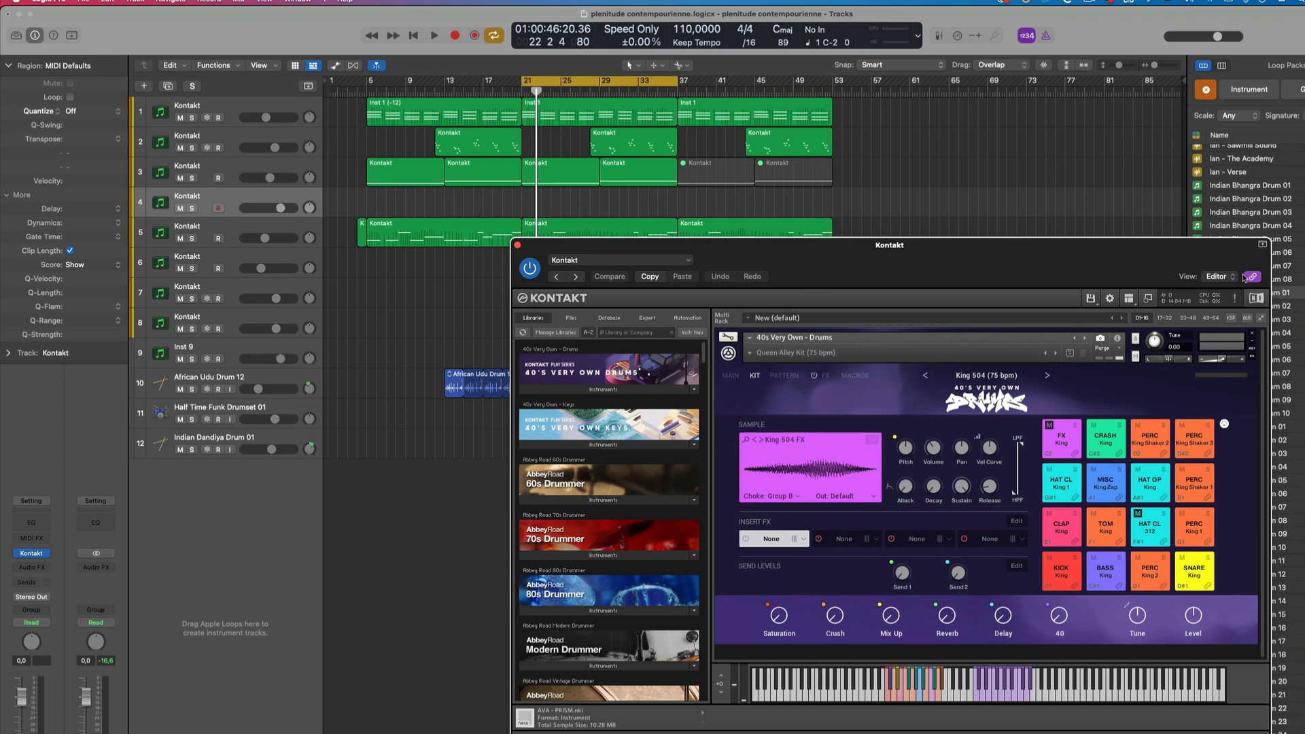
click(520, 244)
- Open track 5's Kontakt window and view the instruments of tracks 6, 7 and 8 in the same linked window
click(161, 235)
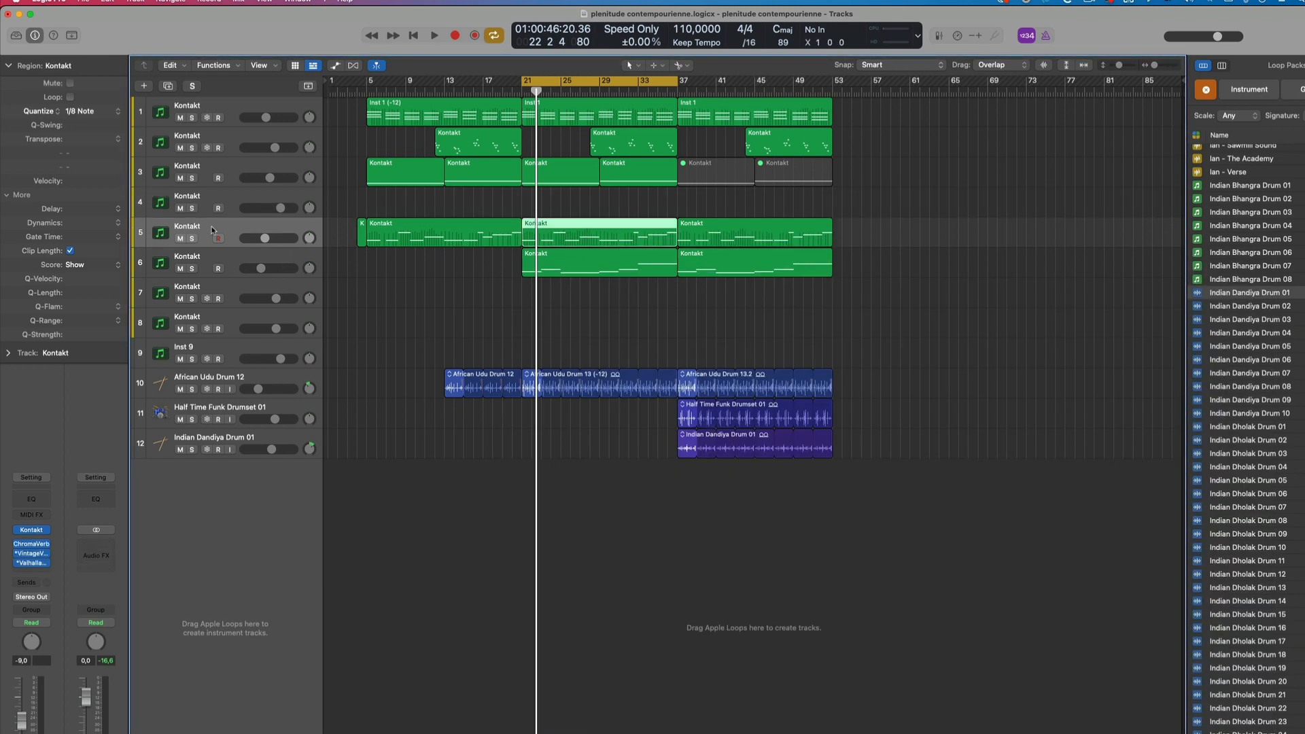
click(161, 235)
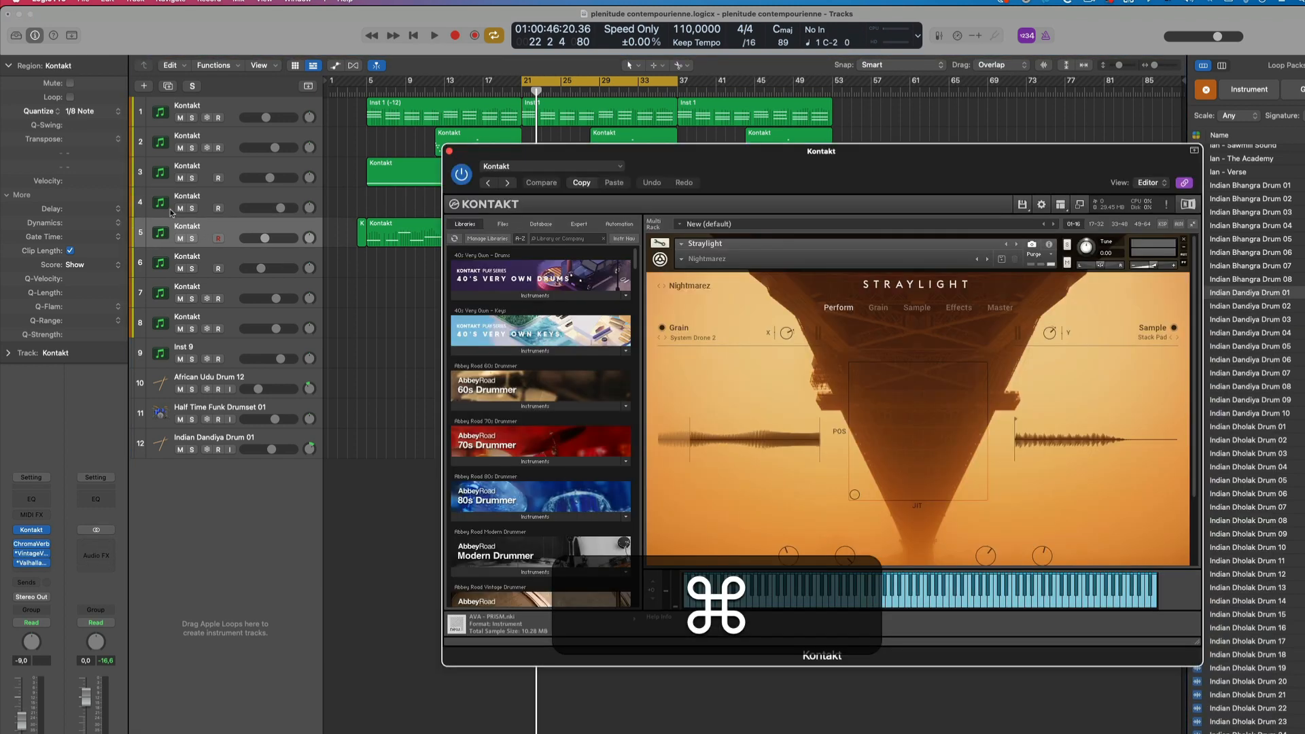
click(206, 256)
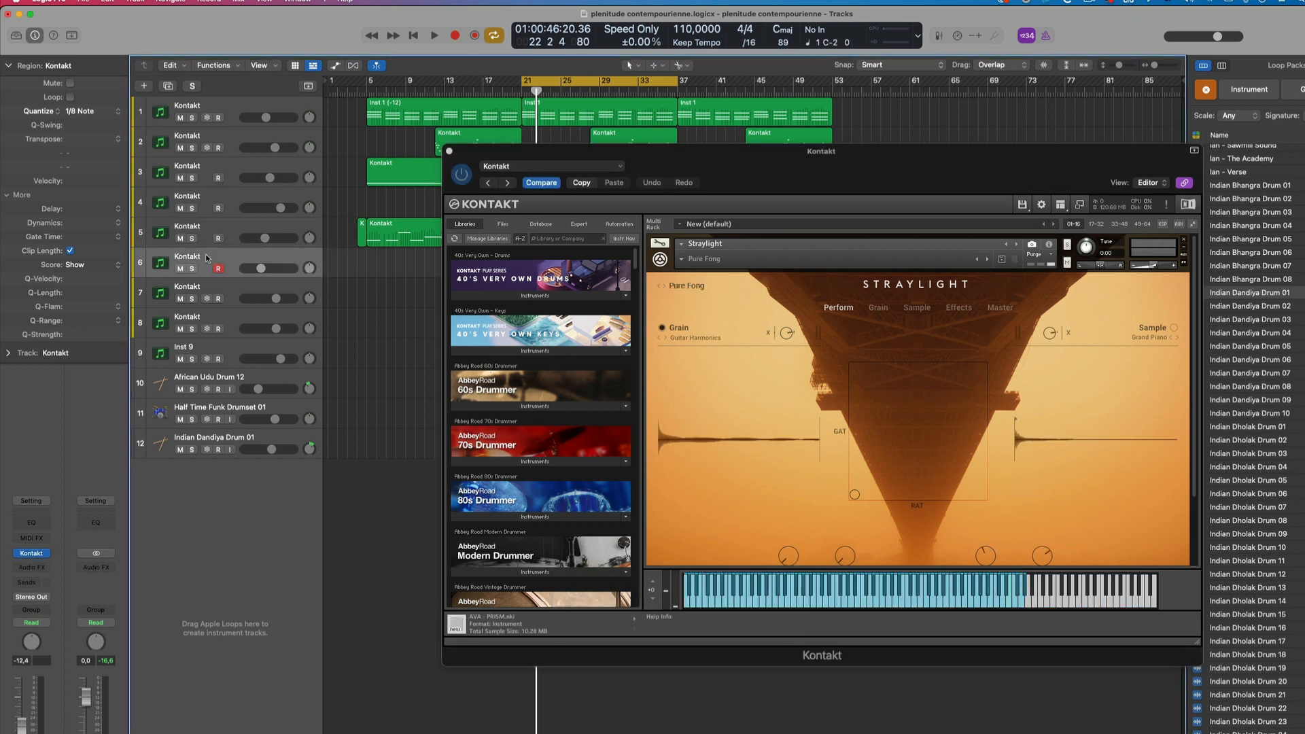
click(230, 286)
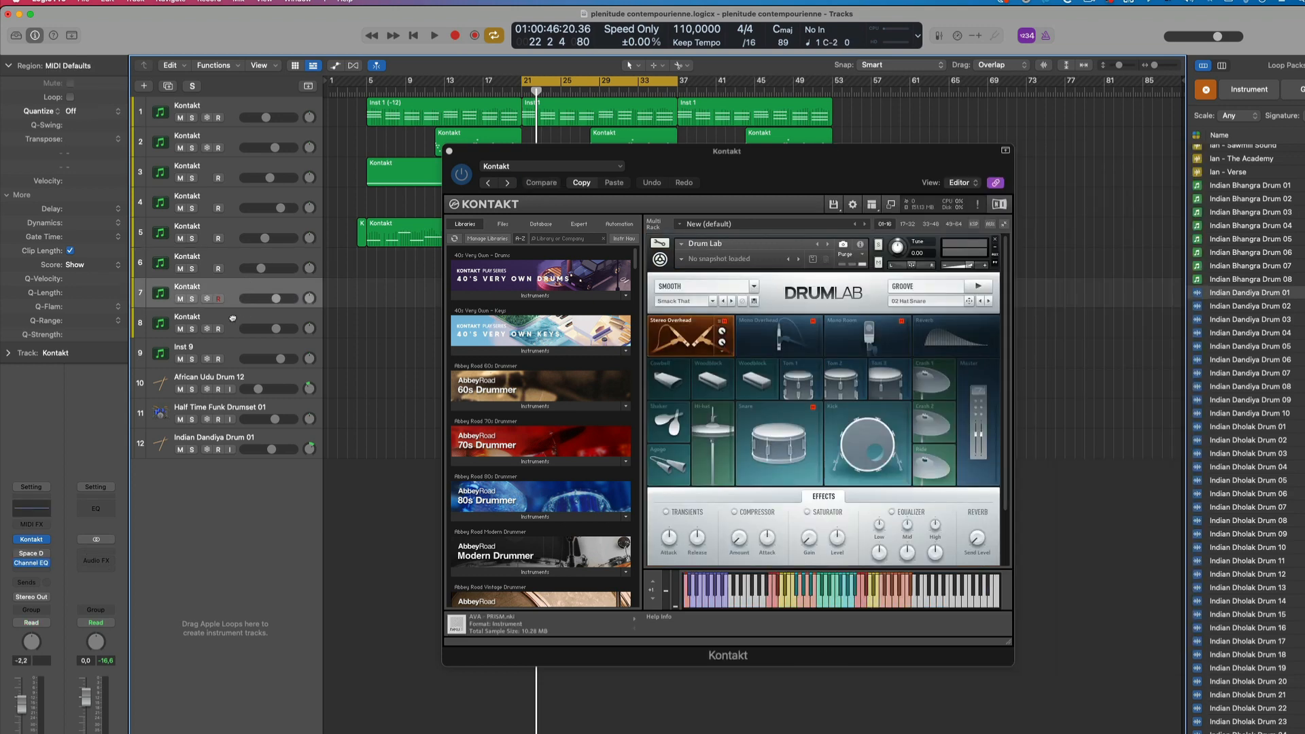
click(232, 318)
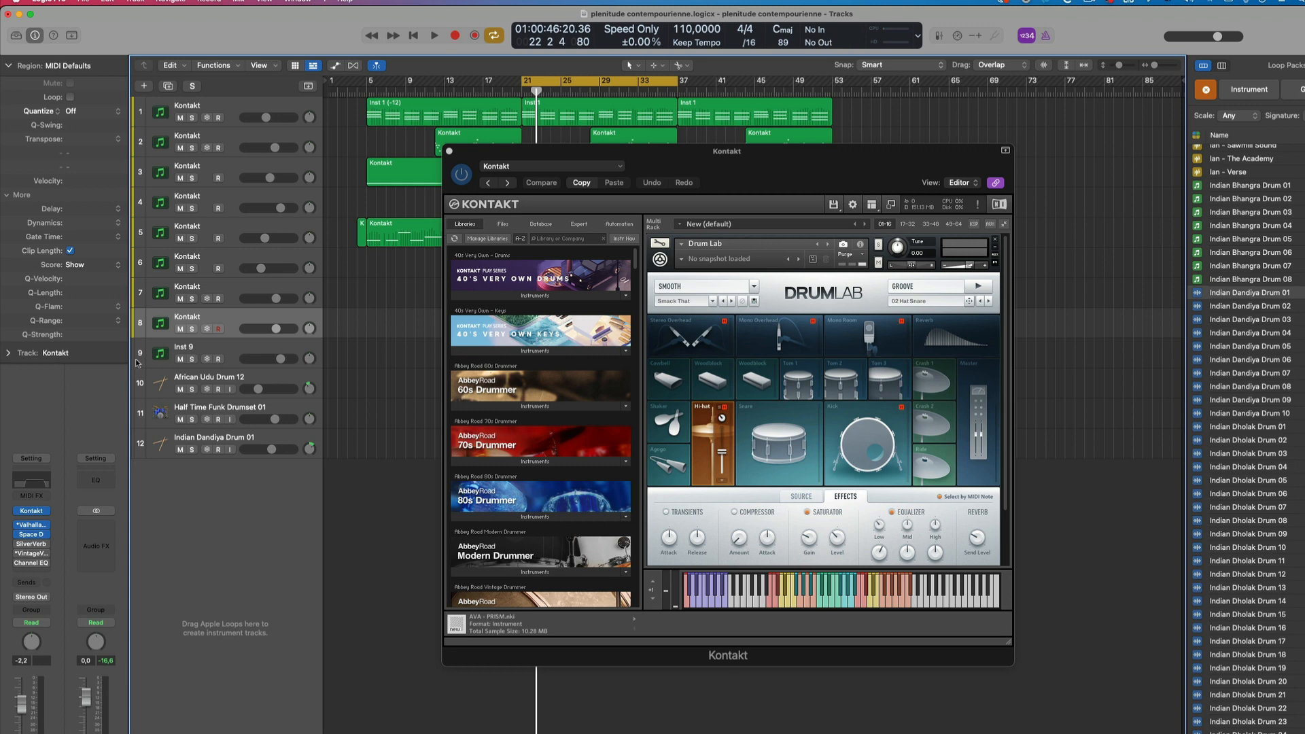
- View track 8's Valhalla Delay, Space Designer and Kontakt plug-ins in the linked window, and reposition that window
click(31, 525)
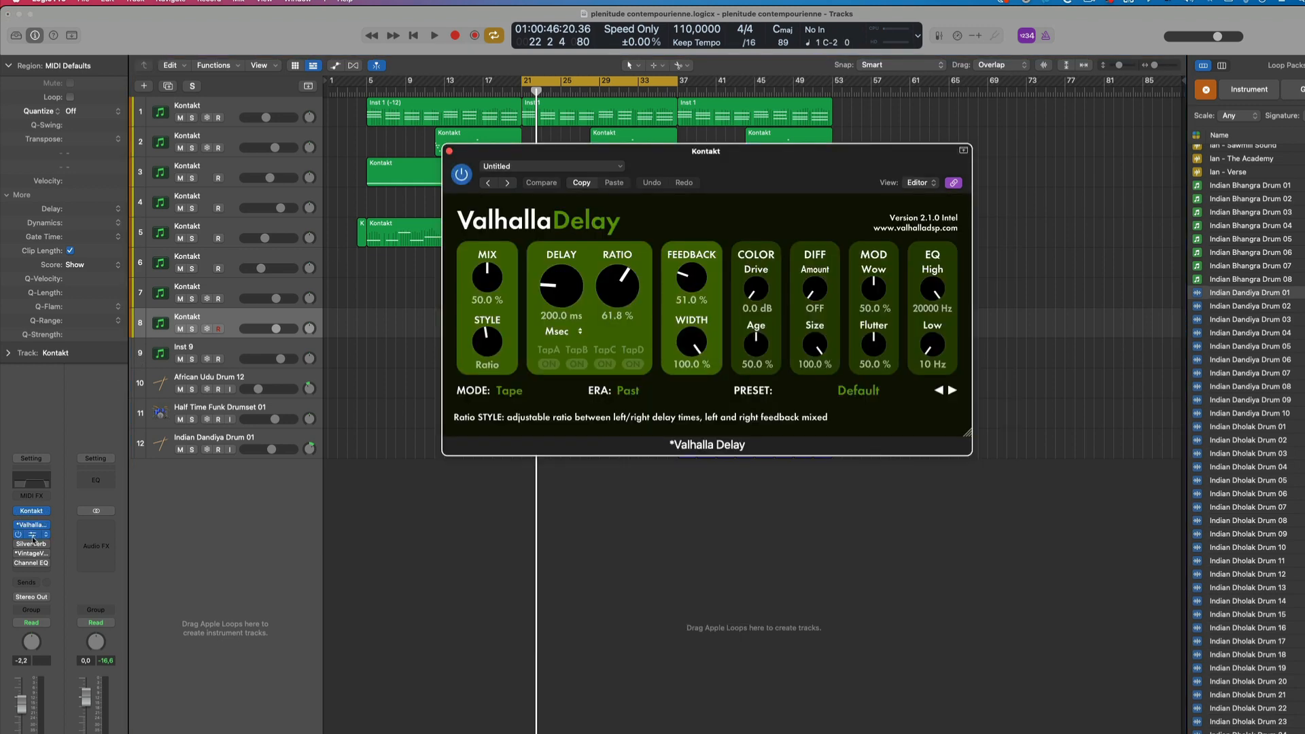
click(32, 536)
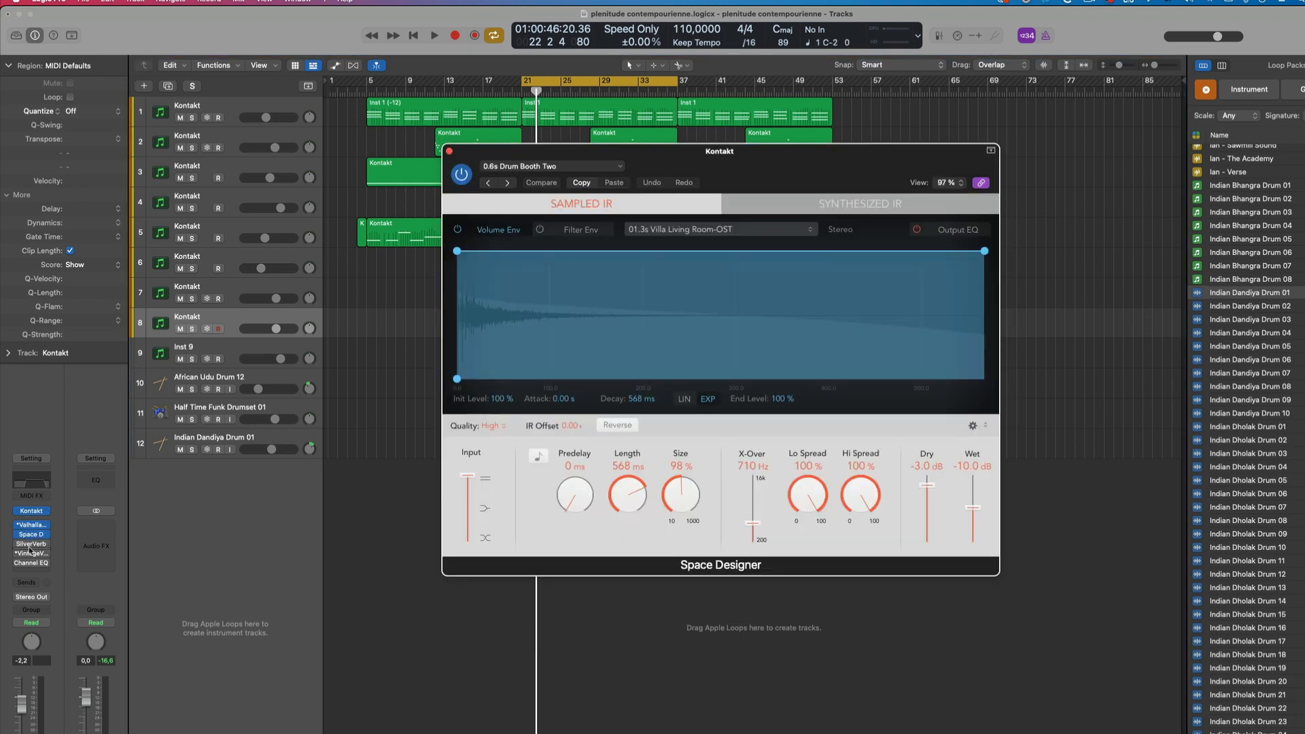
click(30, 548)
click(25, 498)
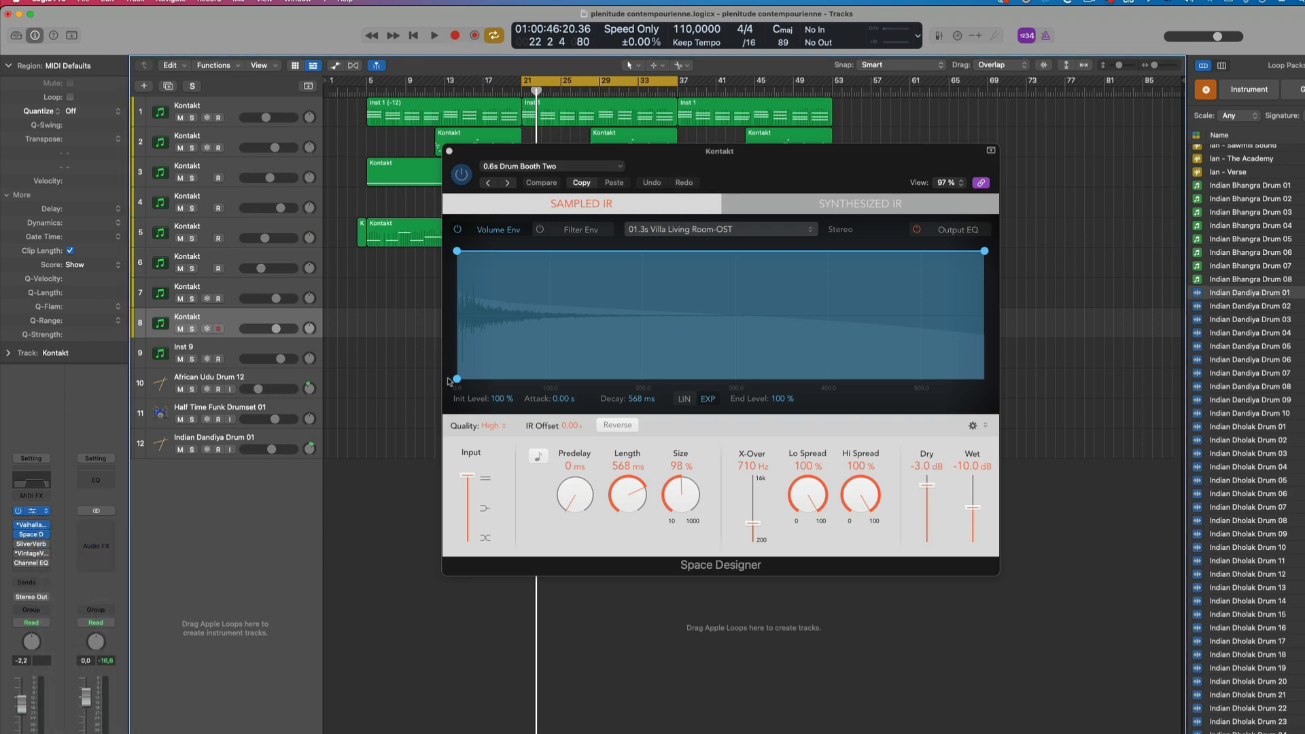
drag(745, 164, 871, 163)
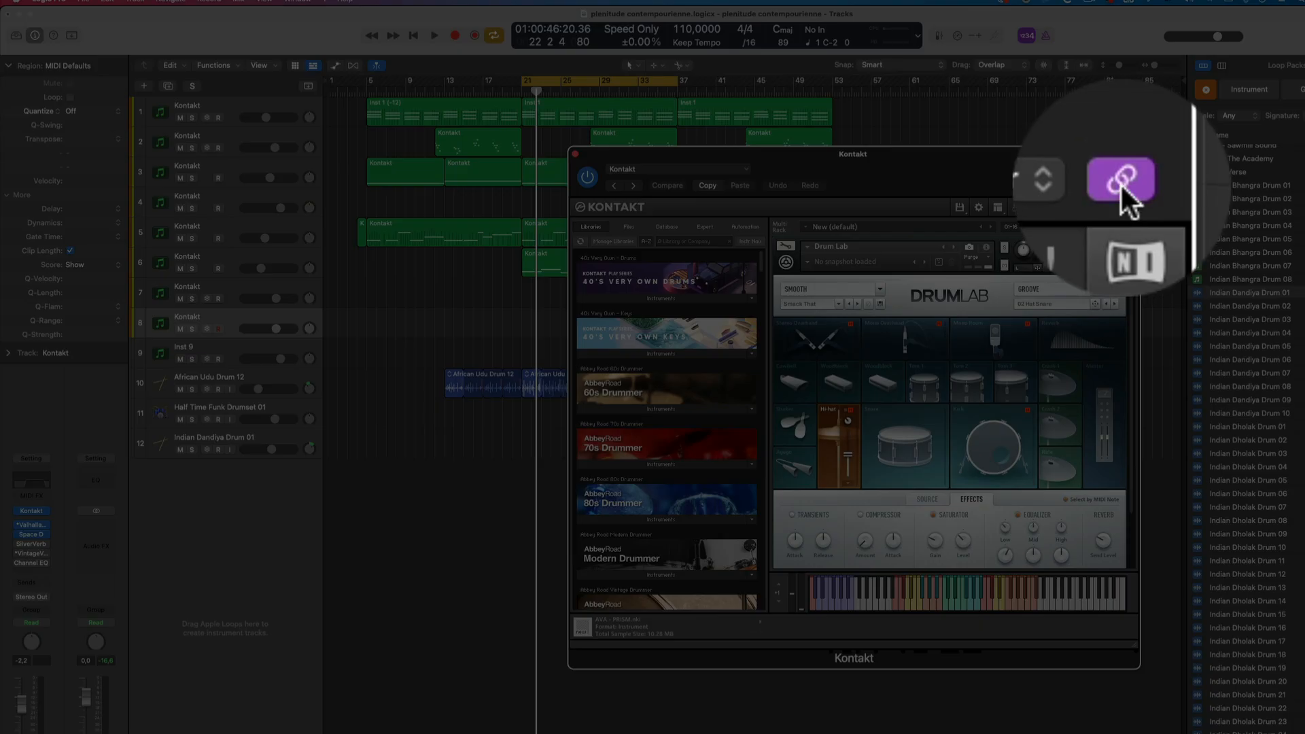
- Unlink the Kontakt plug-in window and open Valhalla Delay, Space Designer and SilverVerb in separate windows for track 8
click(1121, 185)
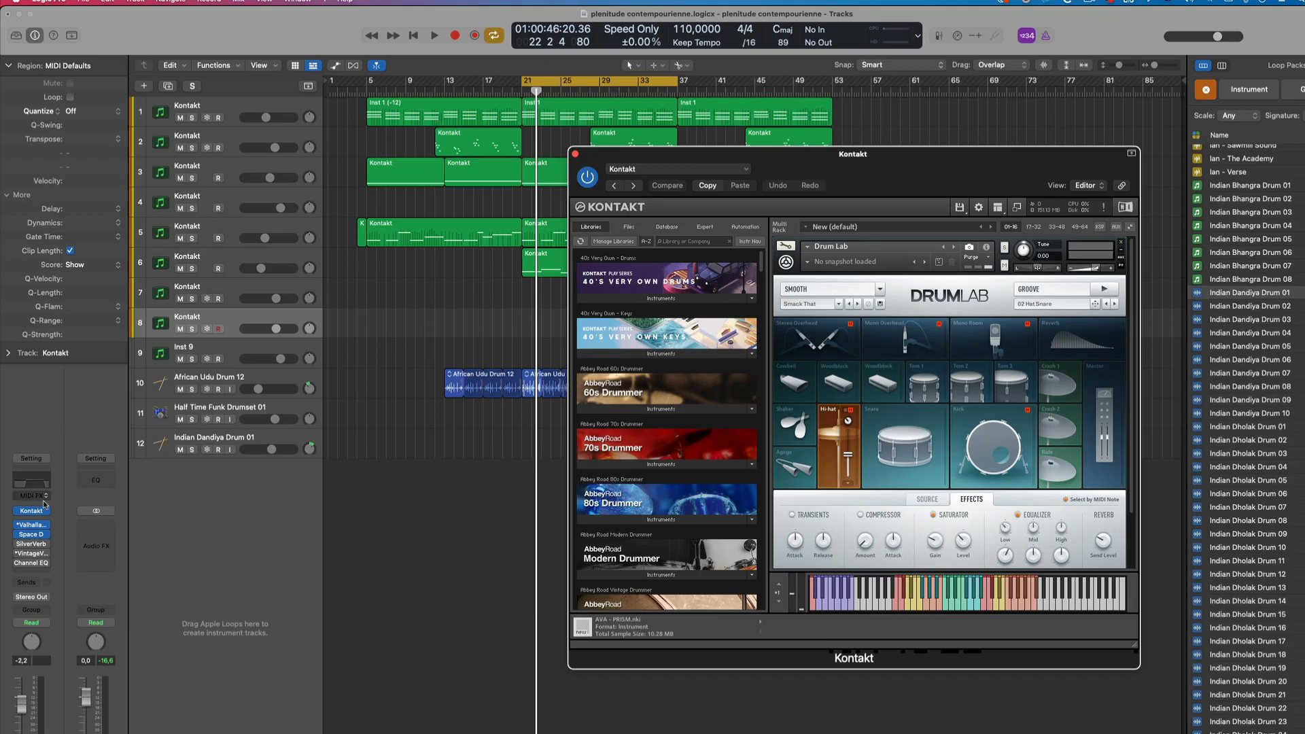
click(34, 527)
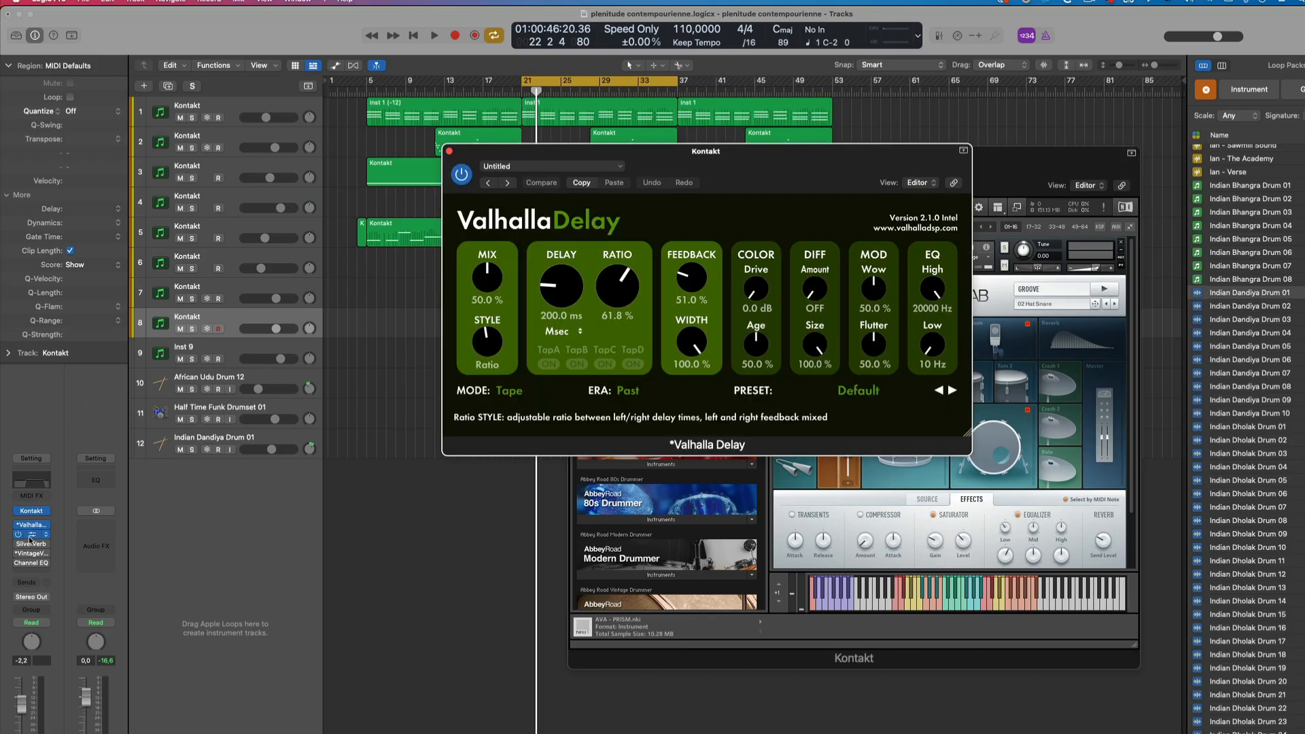
click(31, 534)
click(30, 543)
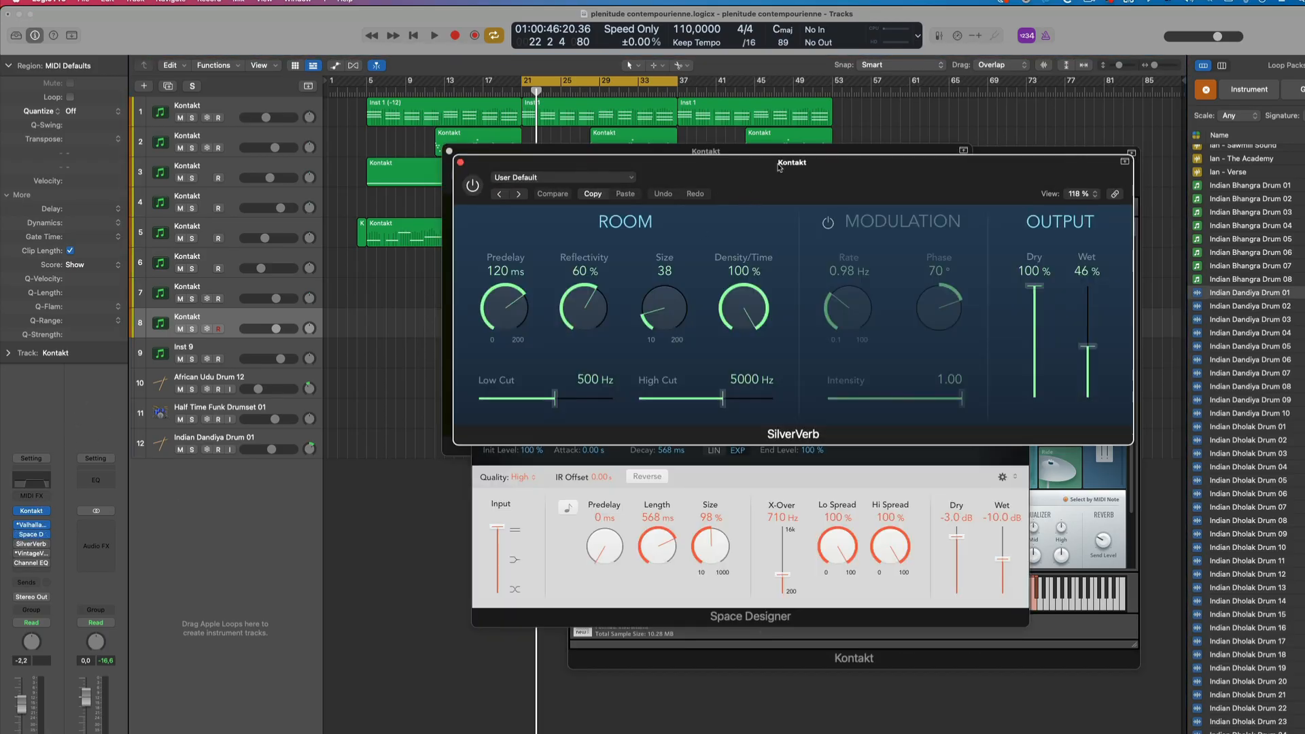
- Spread out the SilverVerb, Space Designer and Valhalla Delay windows so that all plug-ins can be seen together
click(797, 207)
drag(797, 207, 485, 206)
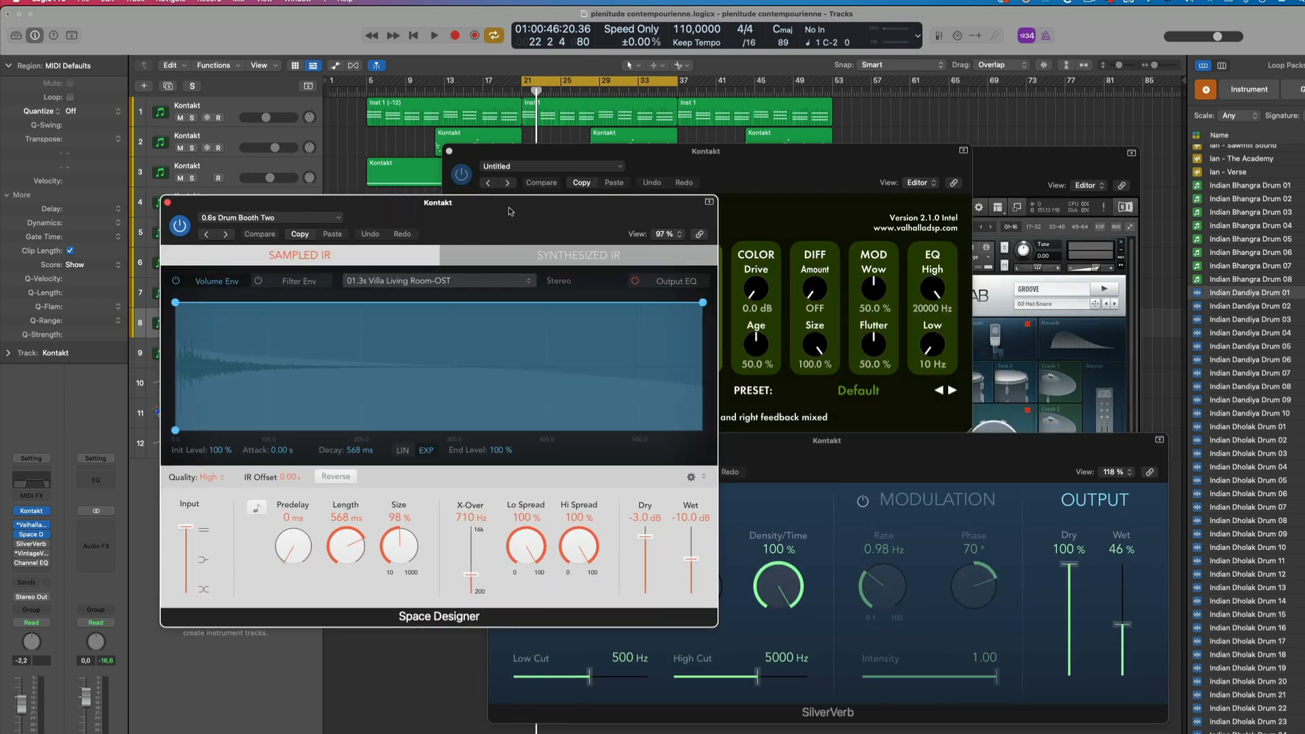
drag(743, 161, 684, 131)
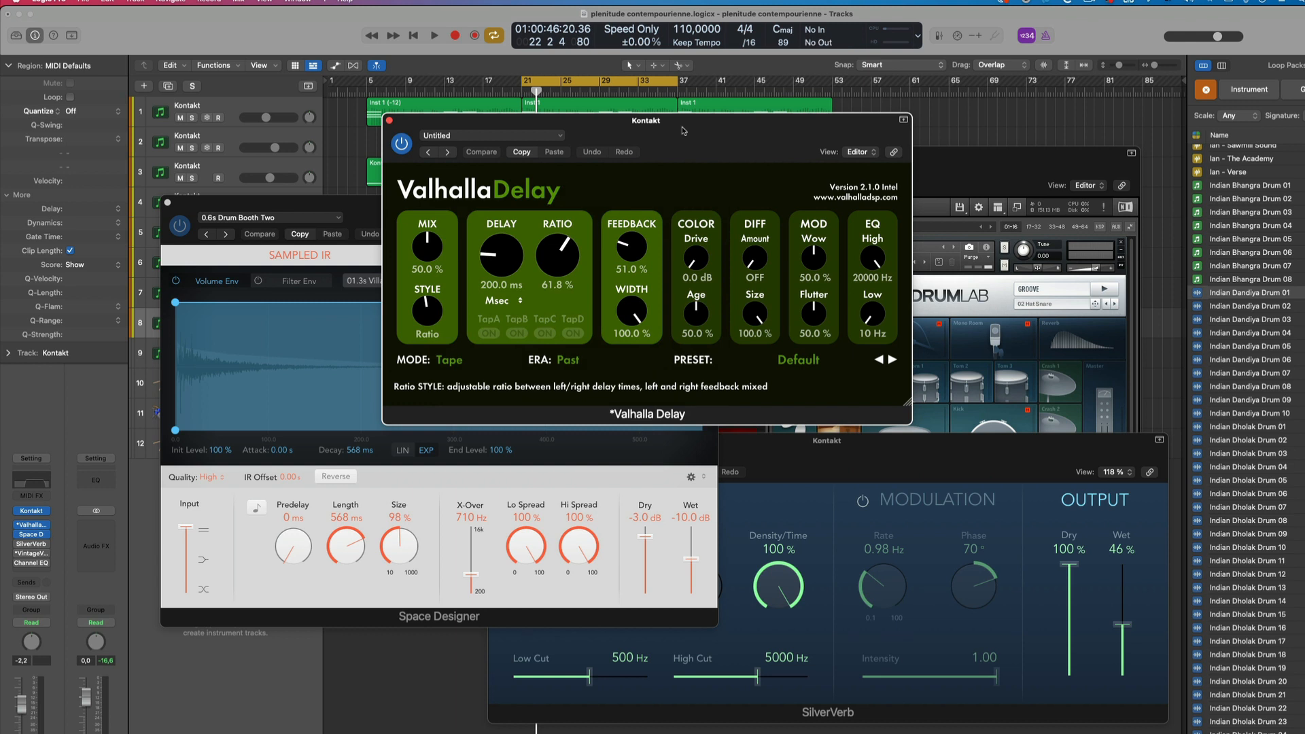
- Hide the loop browser, and repeatedly hide and show all open plug-in windows, leaving them shown
key(o)
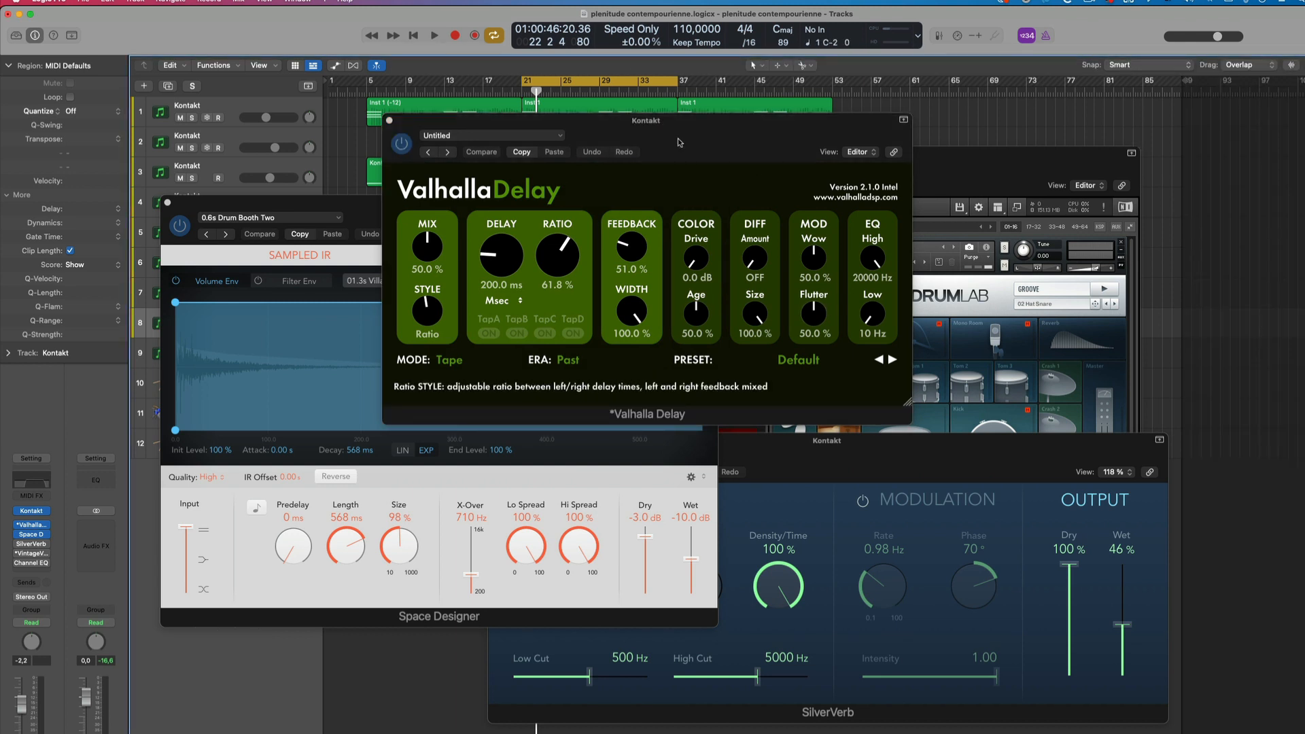
key(v)
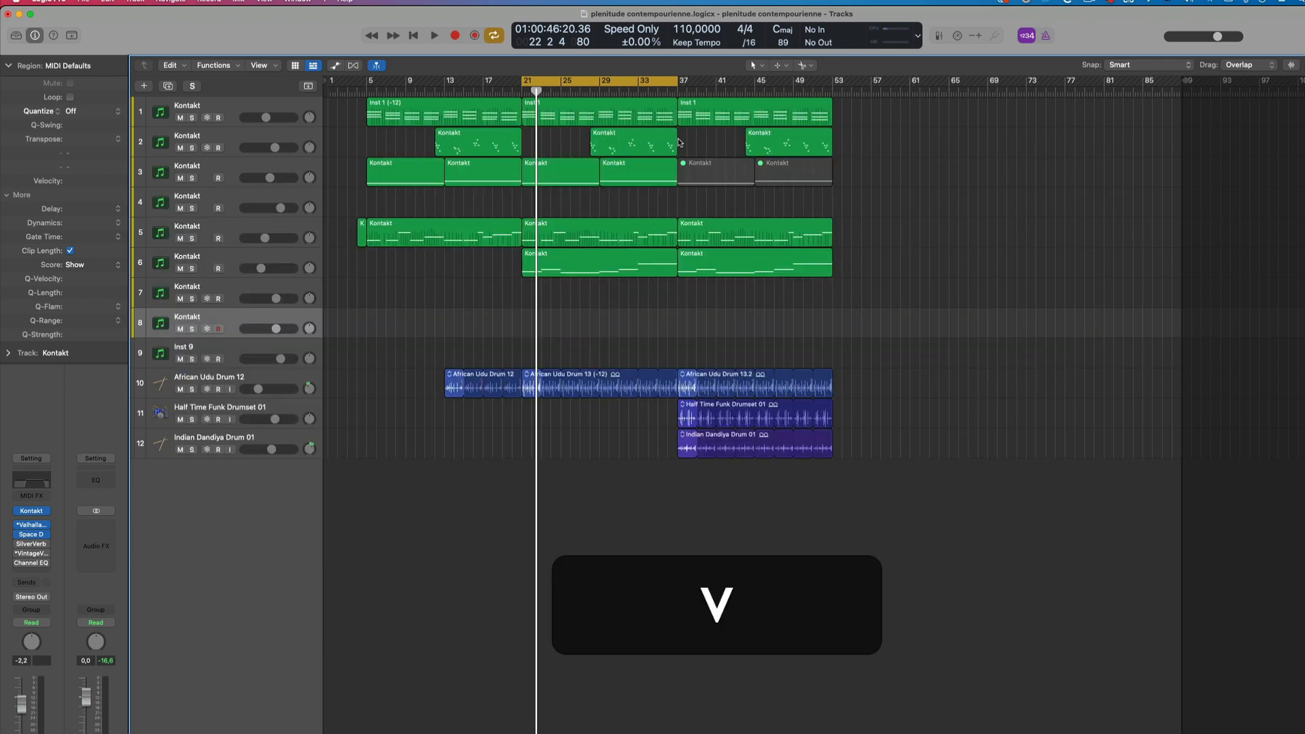
key(v)
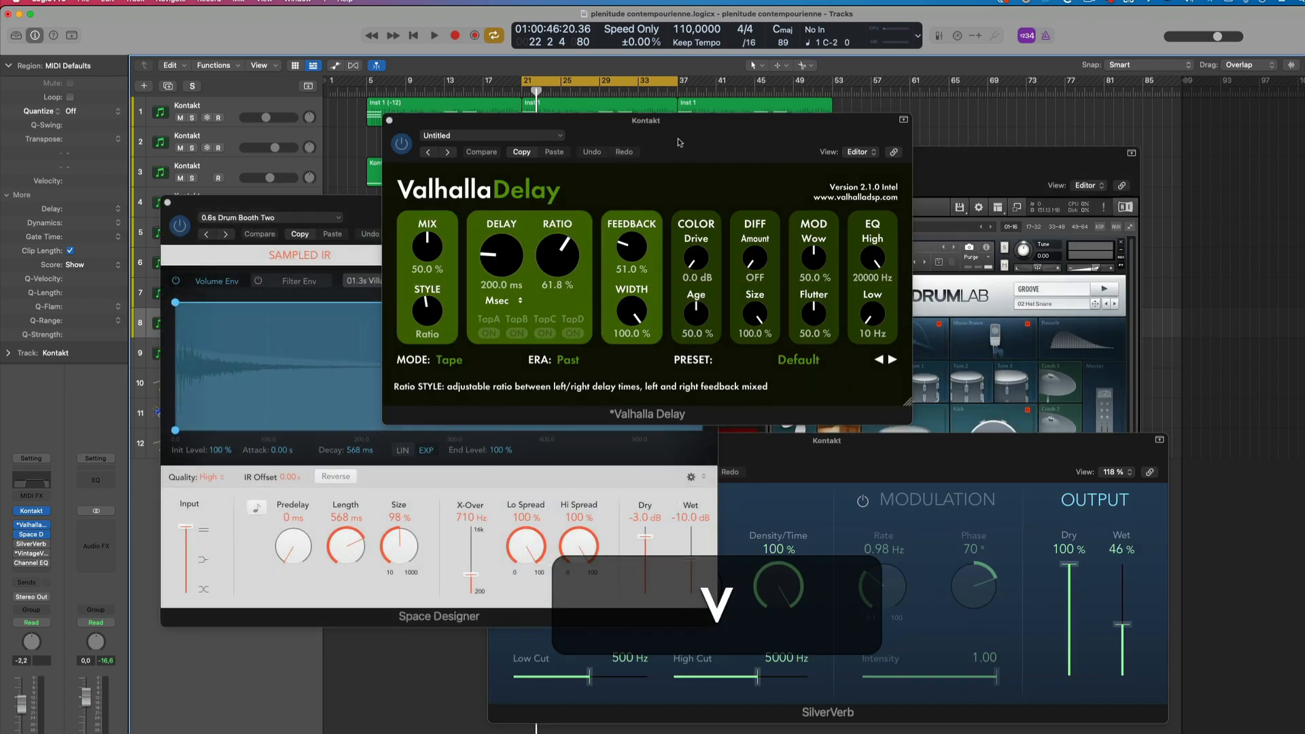
key(v)
key(v)
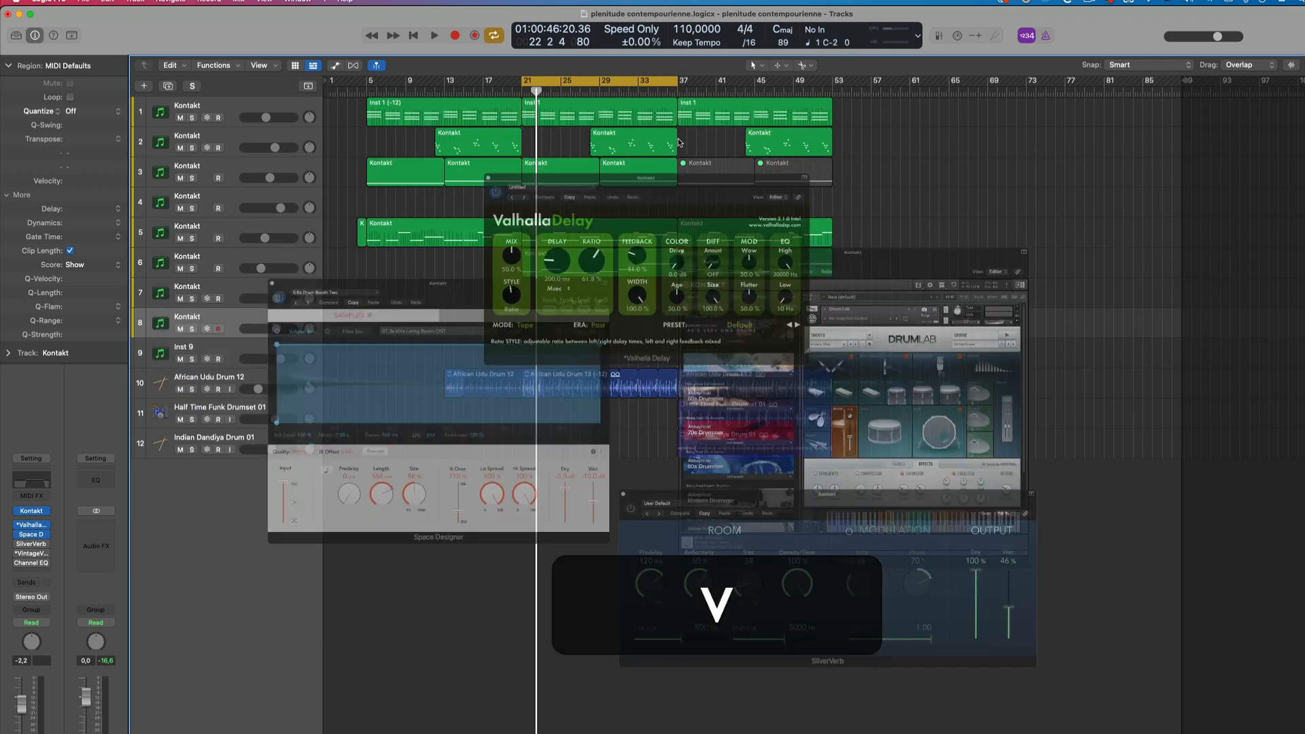
key(v)
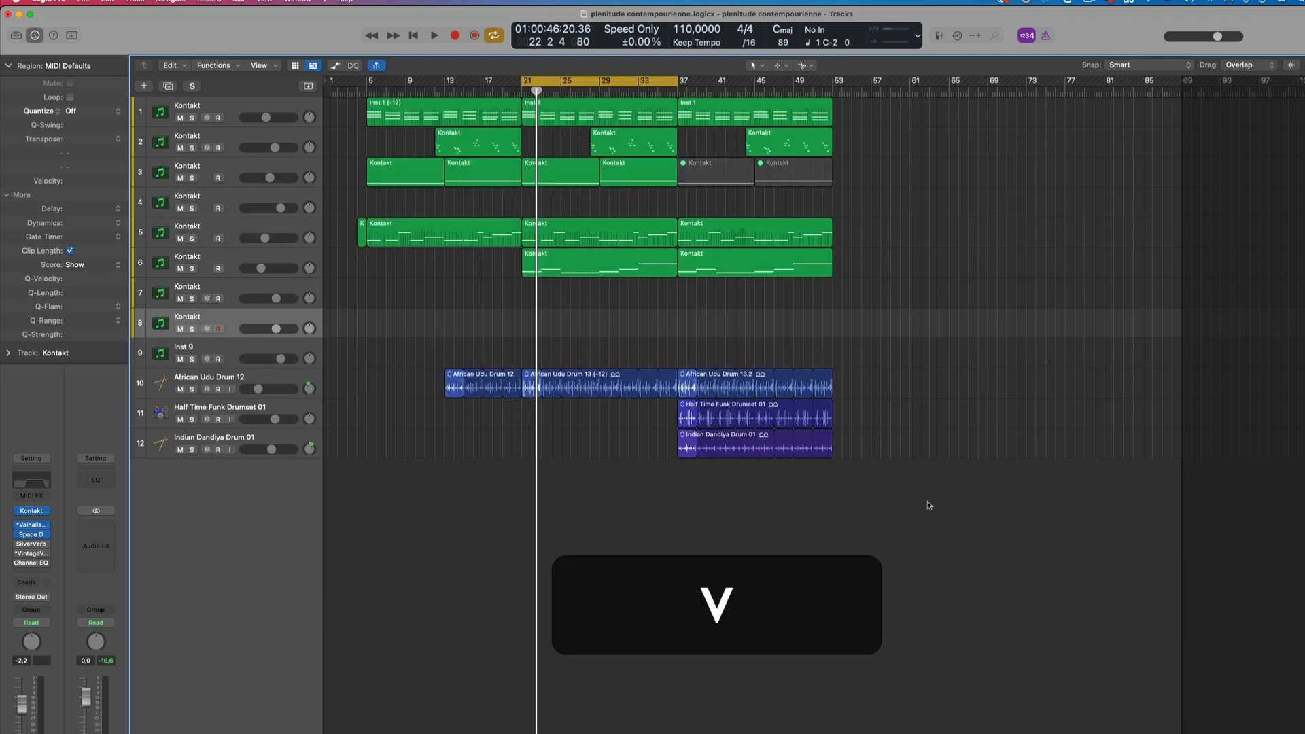
key(v)
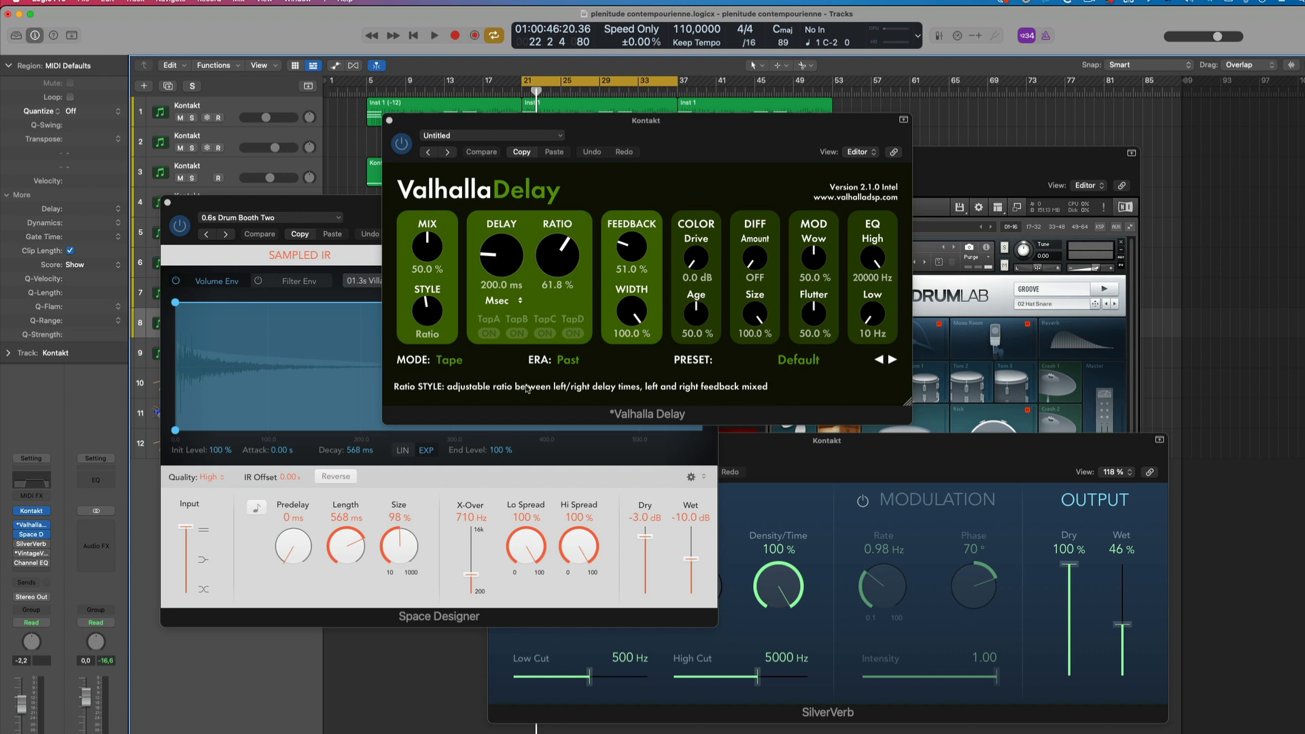
- Close all open plug-in windows at once, starting from the Valhalla Delay window
click(428, 126)
key(shift)
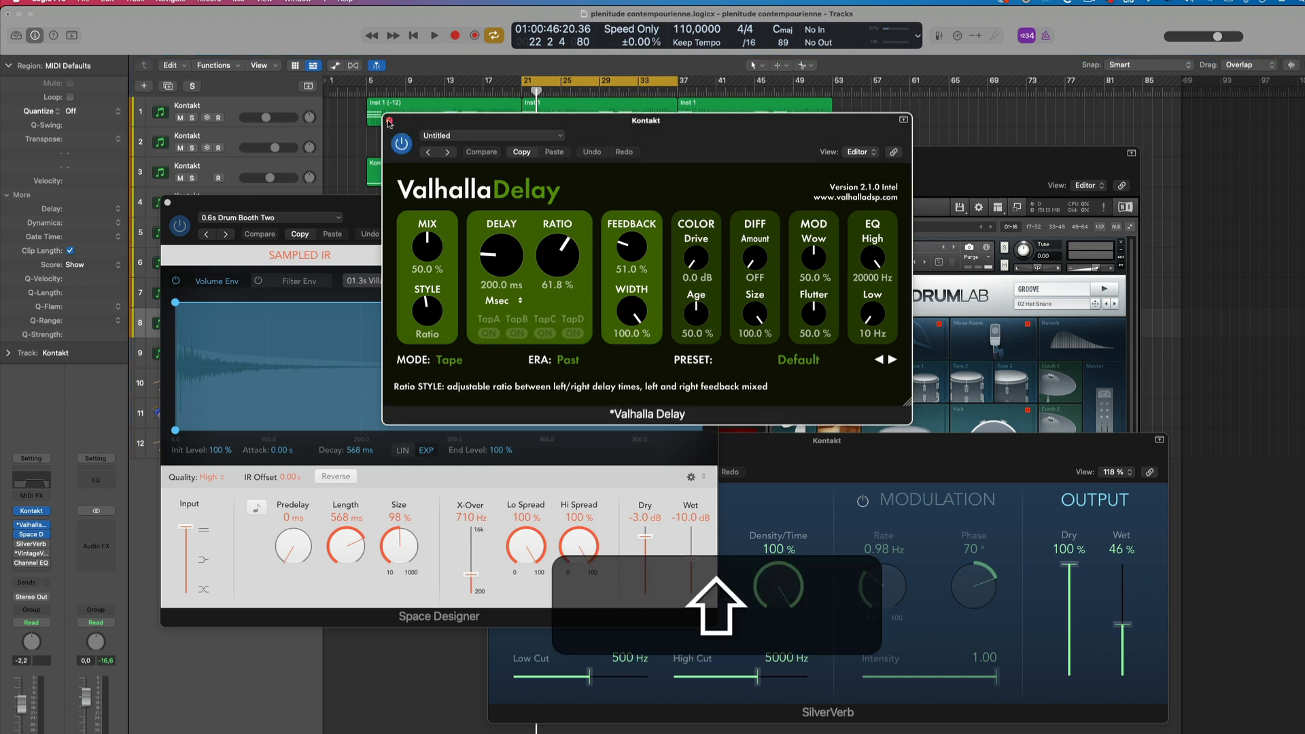
shift+click(390, 121)
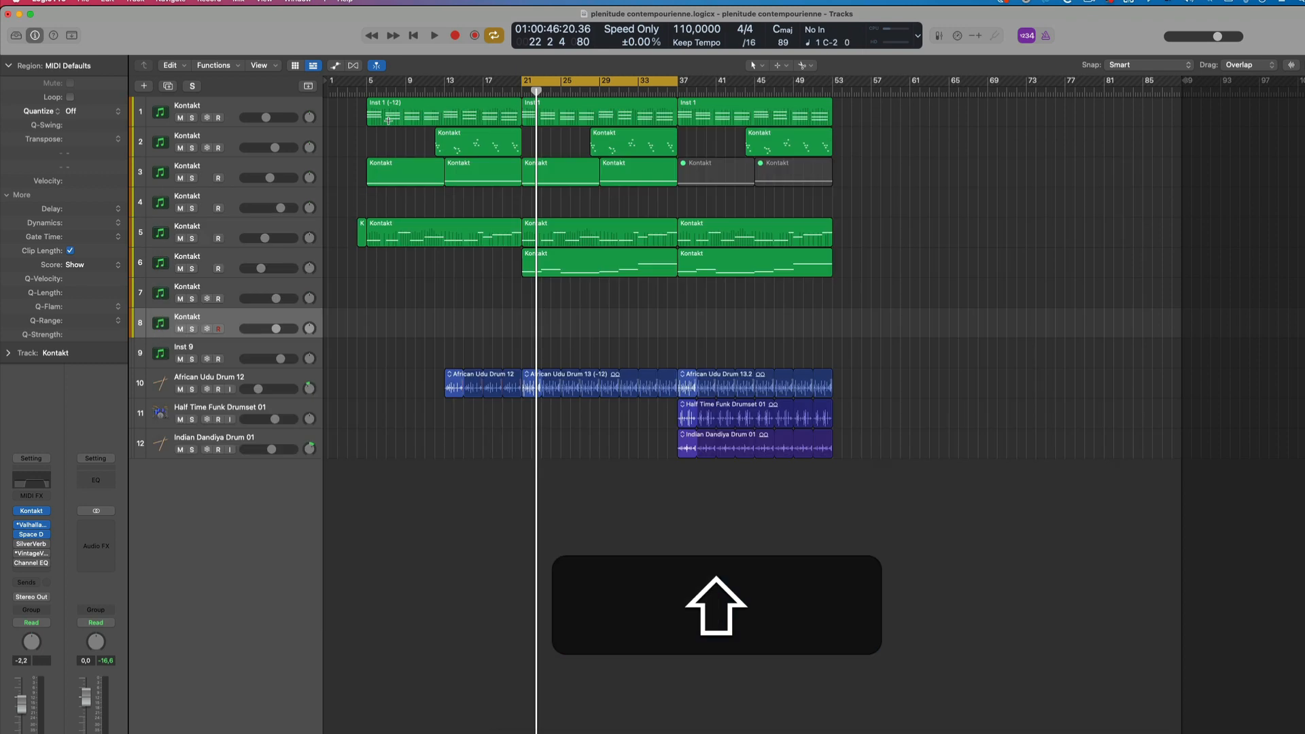
key(v)
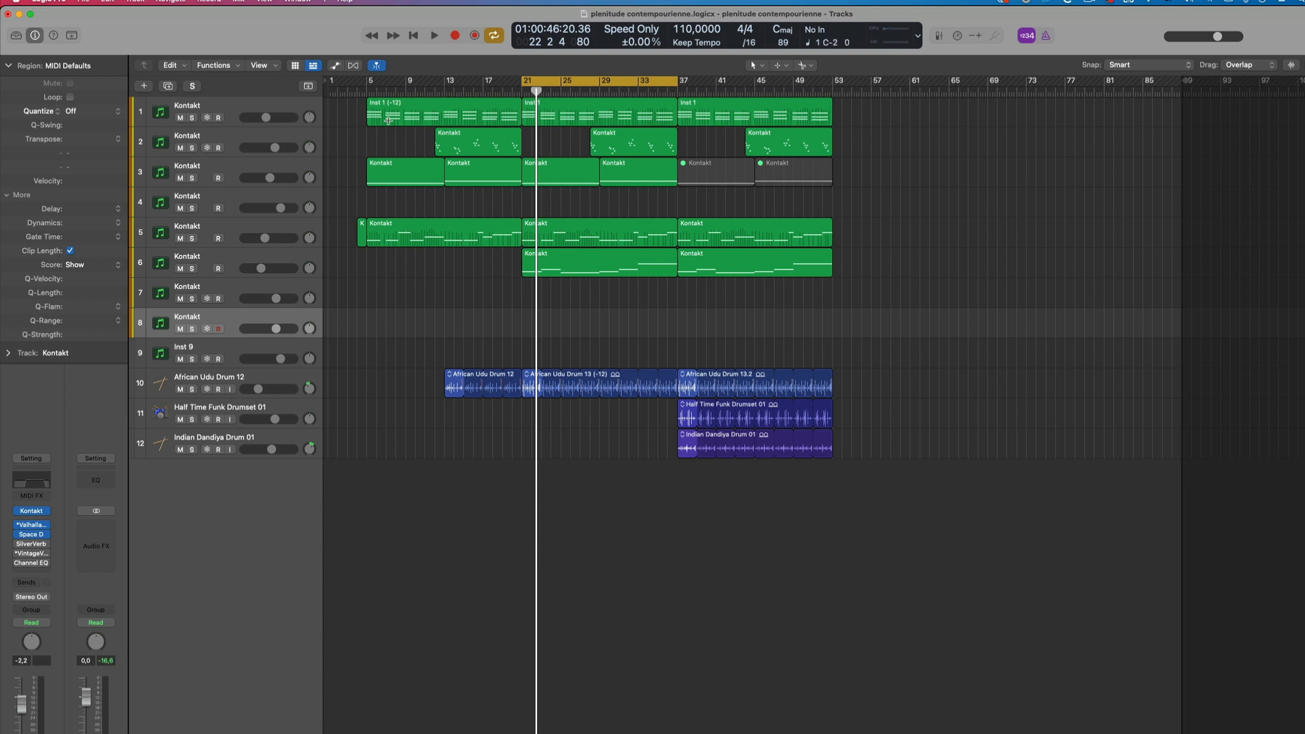
- Open track 3's Kontakt plug-in, switch the linked window to track 1's instrument, and unlink and close it
click(203, 165)
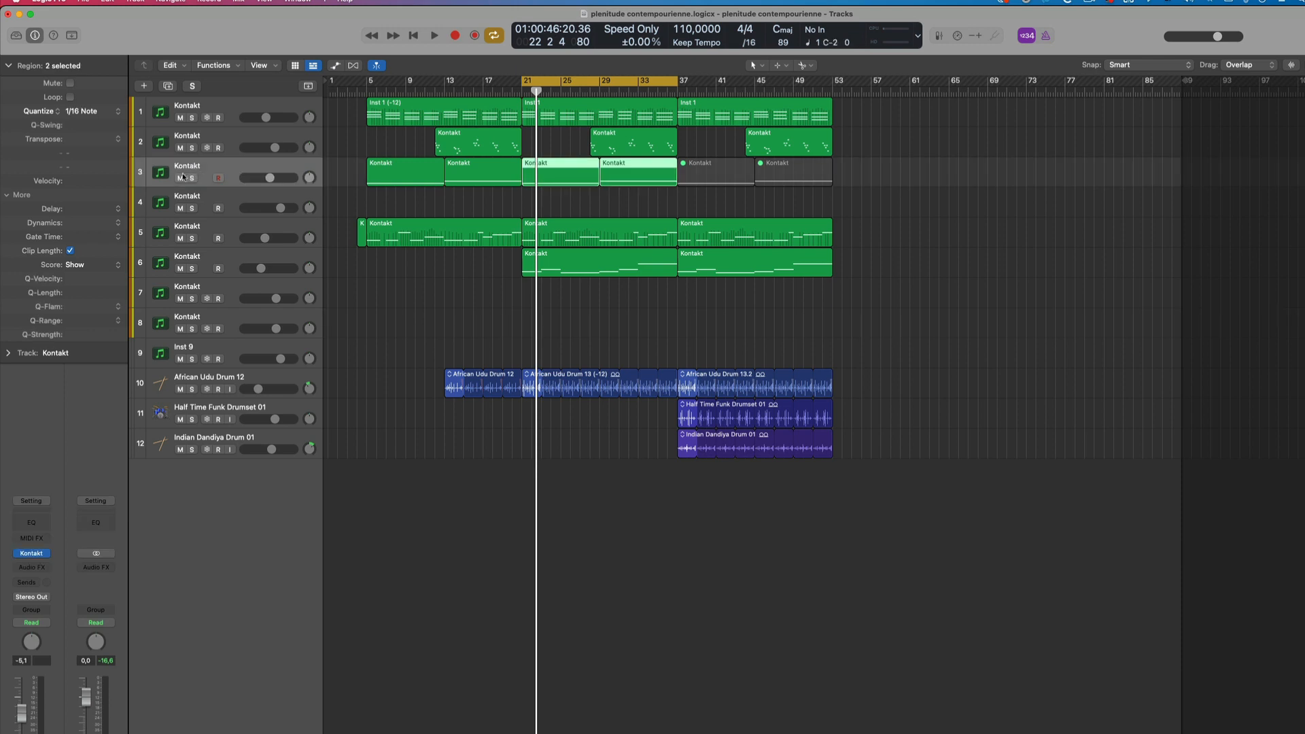
super+click(157, 174)
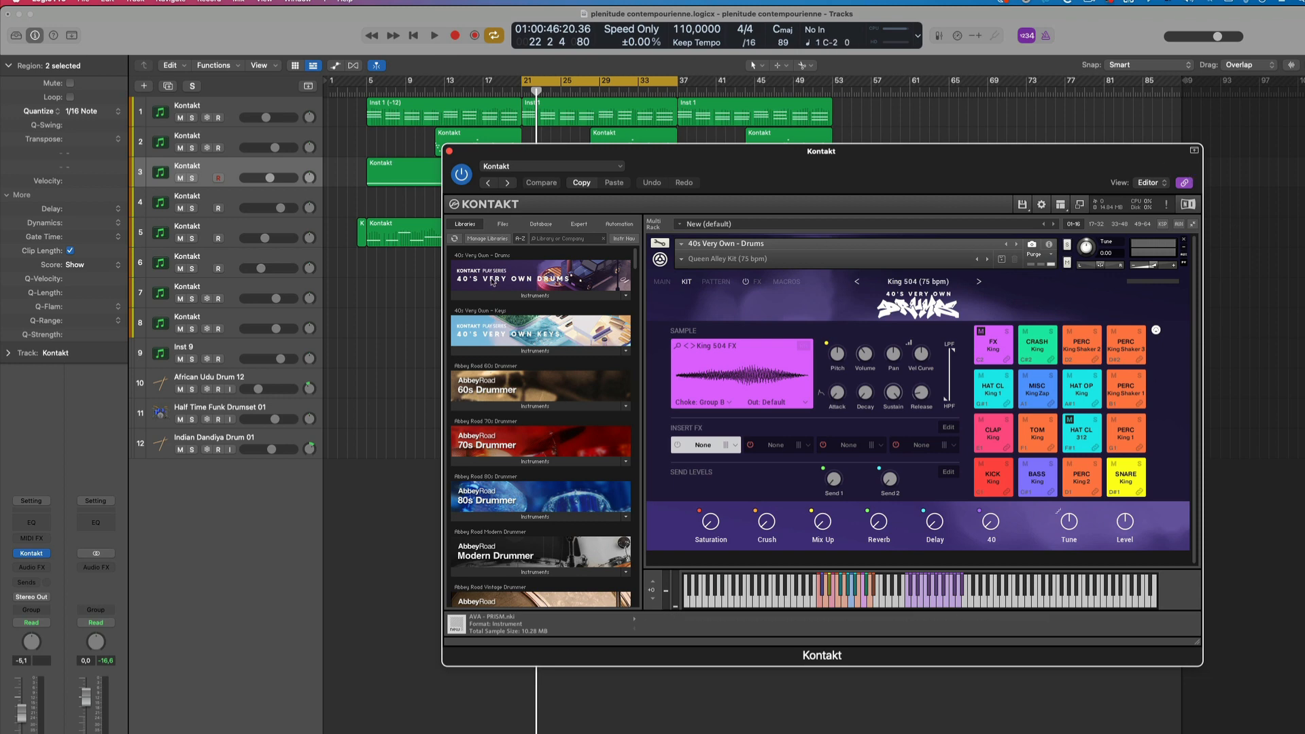
drag(221, 132, 244, 99)
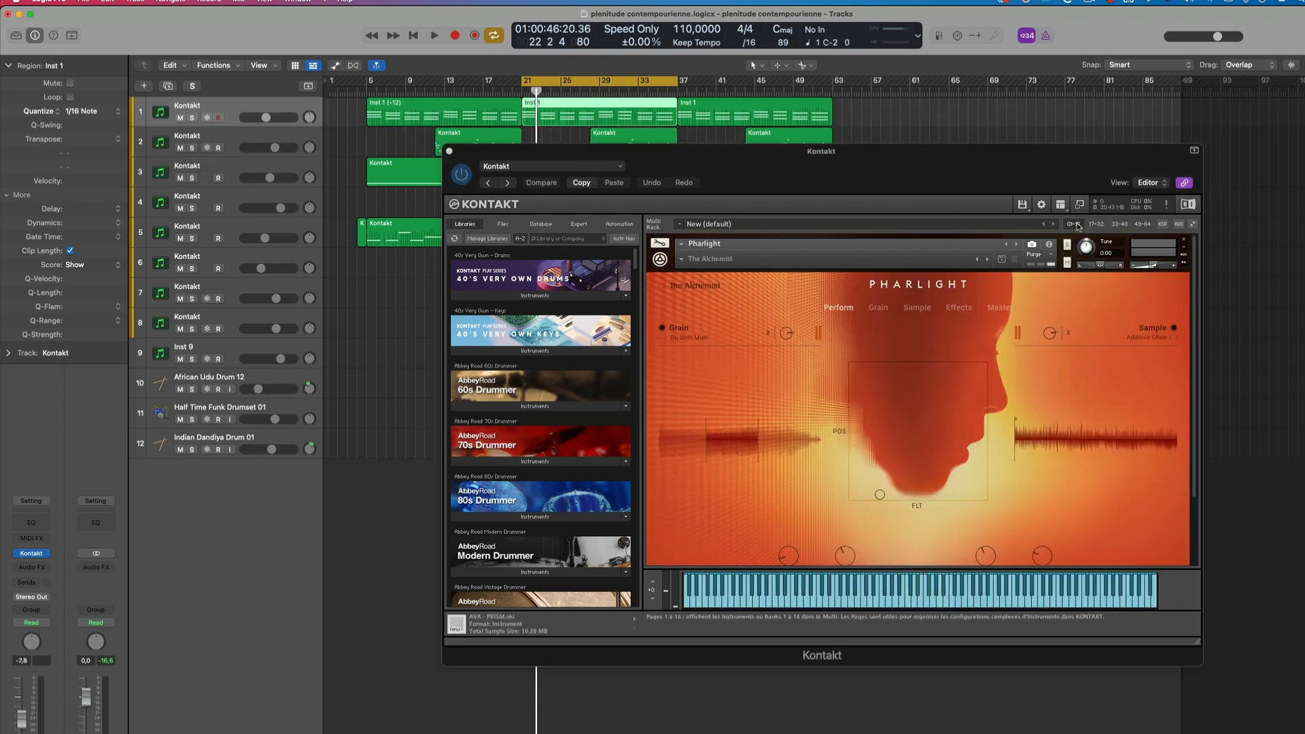
click(1183, 184)
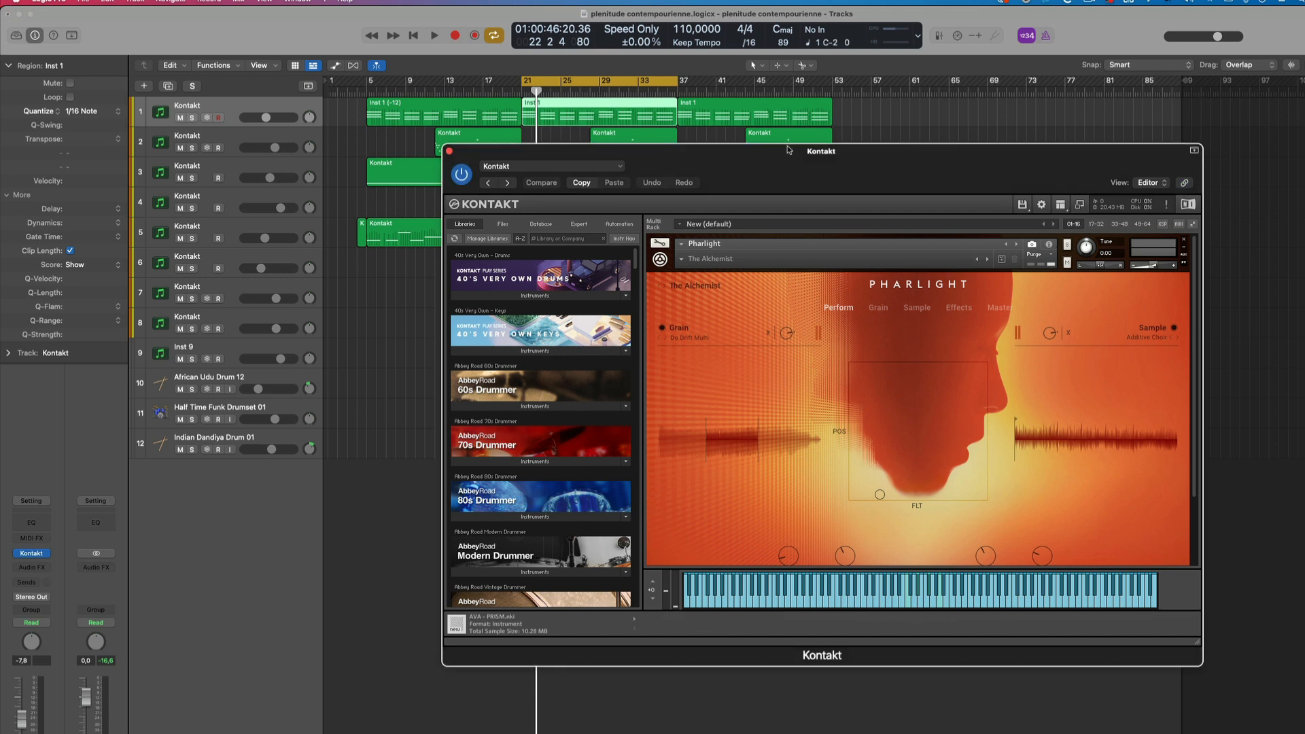
click(449, 150)
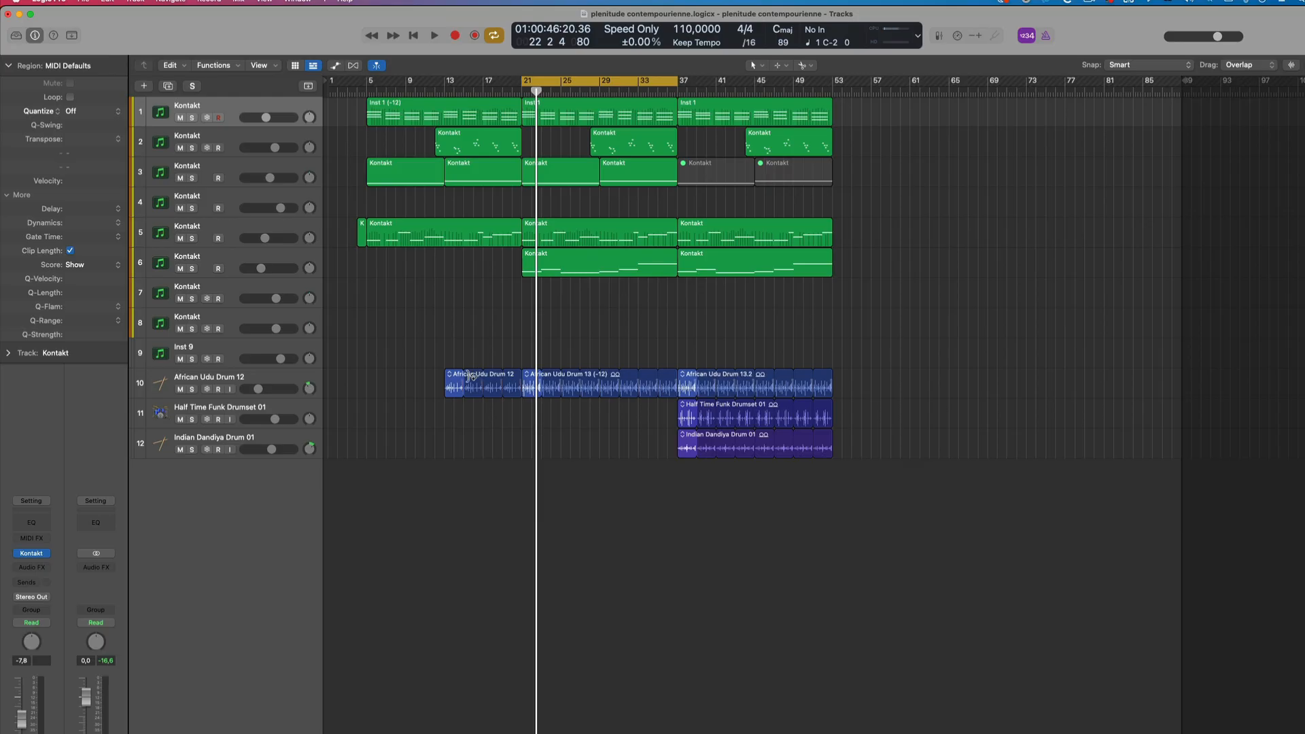
- Play from the start of the African Udu Drum 12 region, stop playback, and turn off cycle mode
click(456, 383)
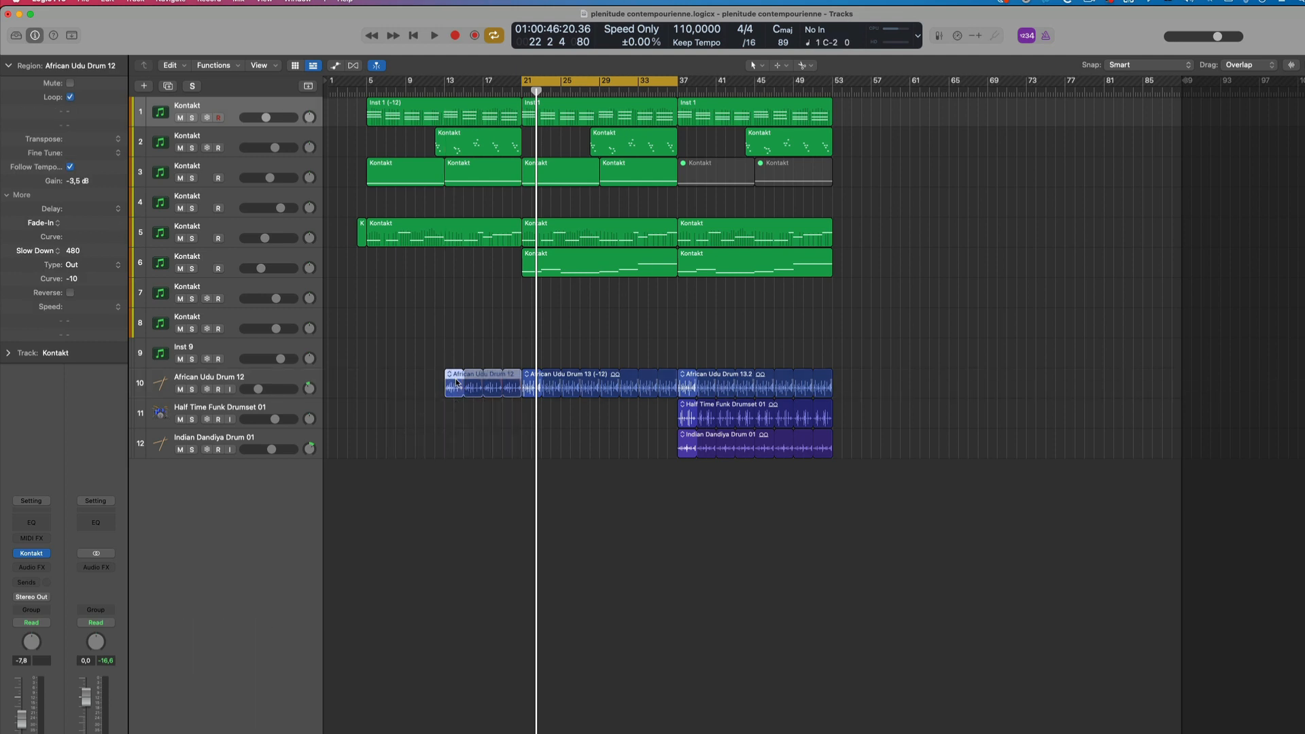
key(shift+space)
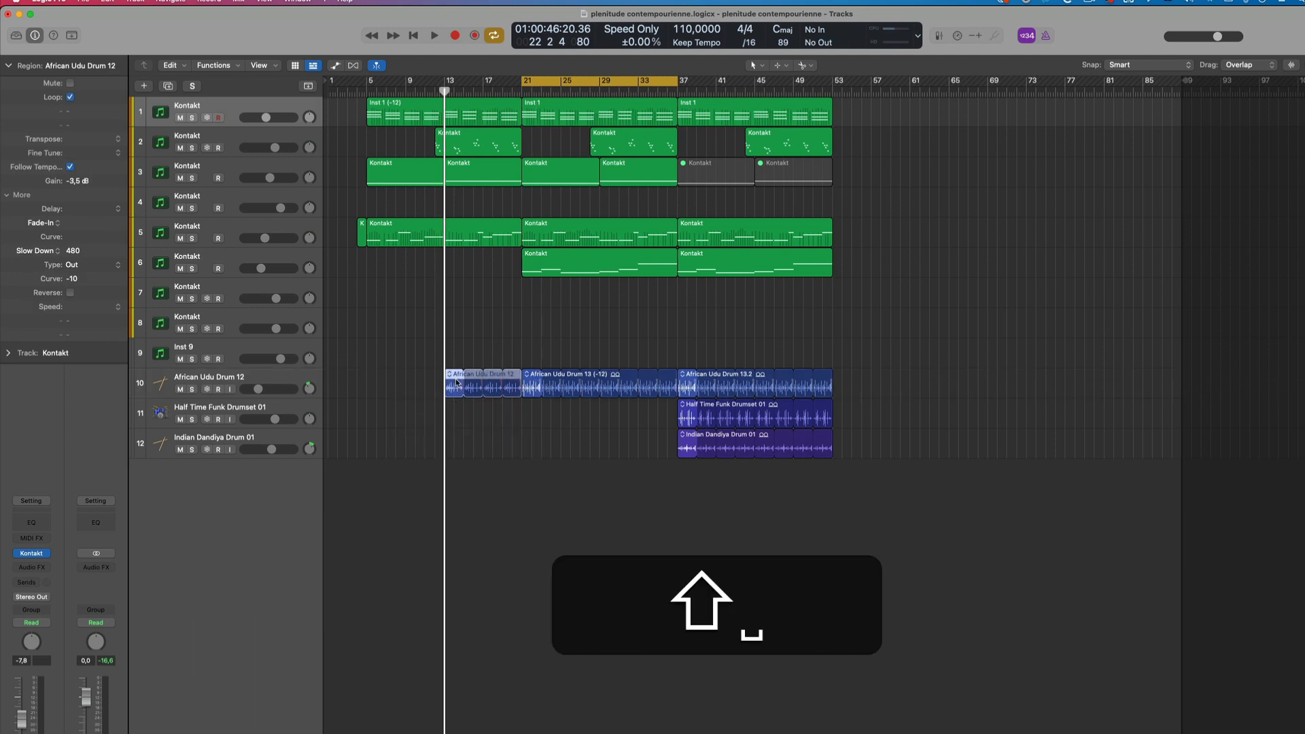
key(space)
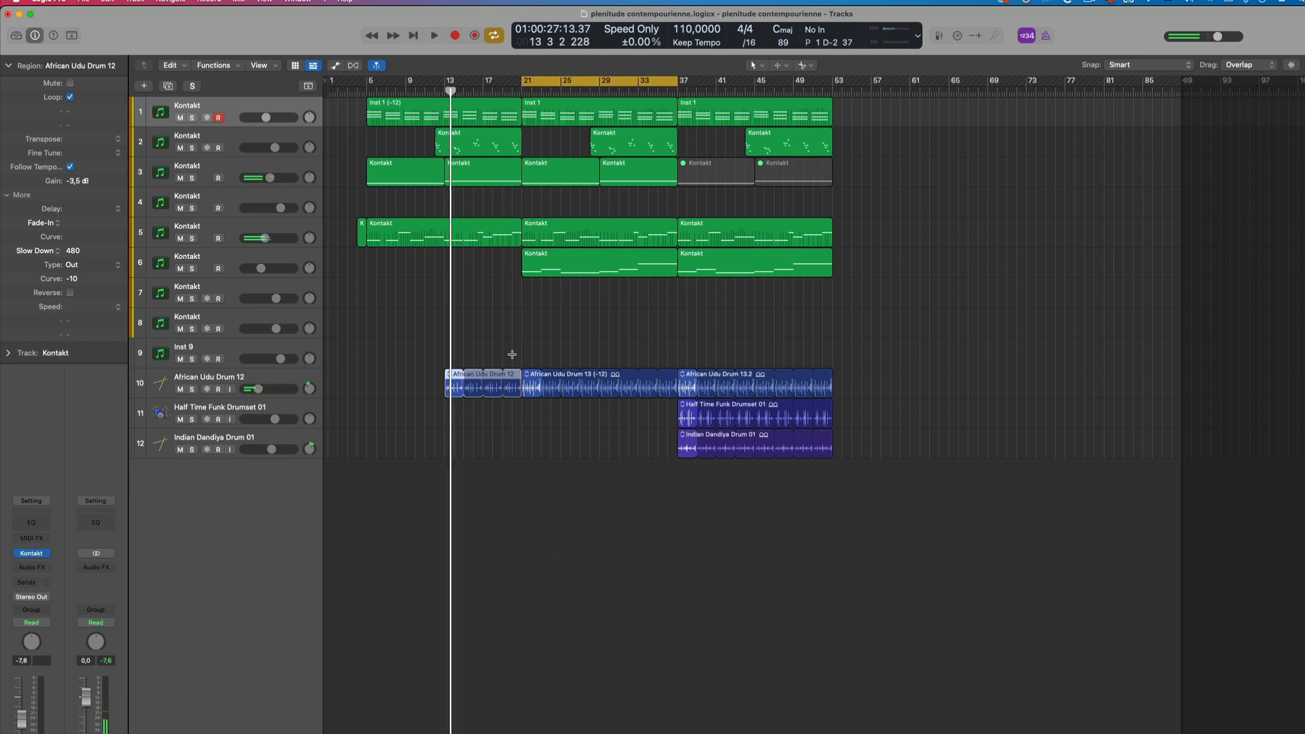
key(c)
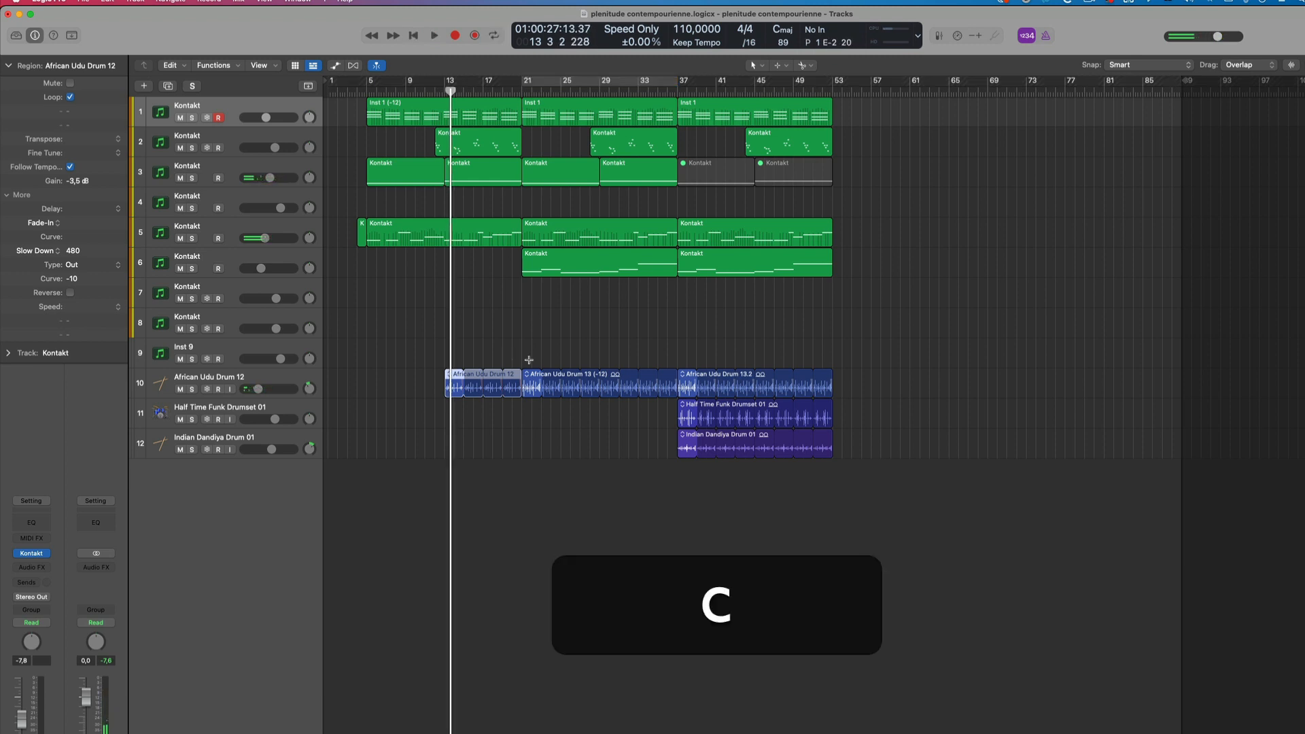
- Play from the track 5 region at bar 5, jump playback to the last region on track 6, and stop
click(403, 228)
key(shift+space)
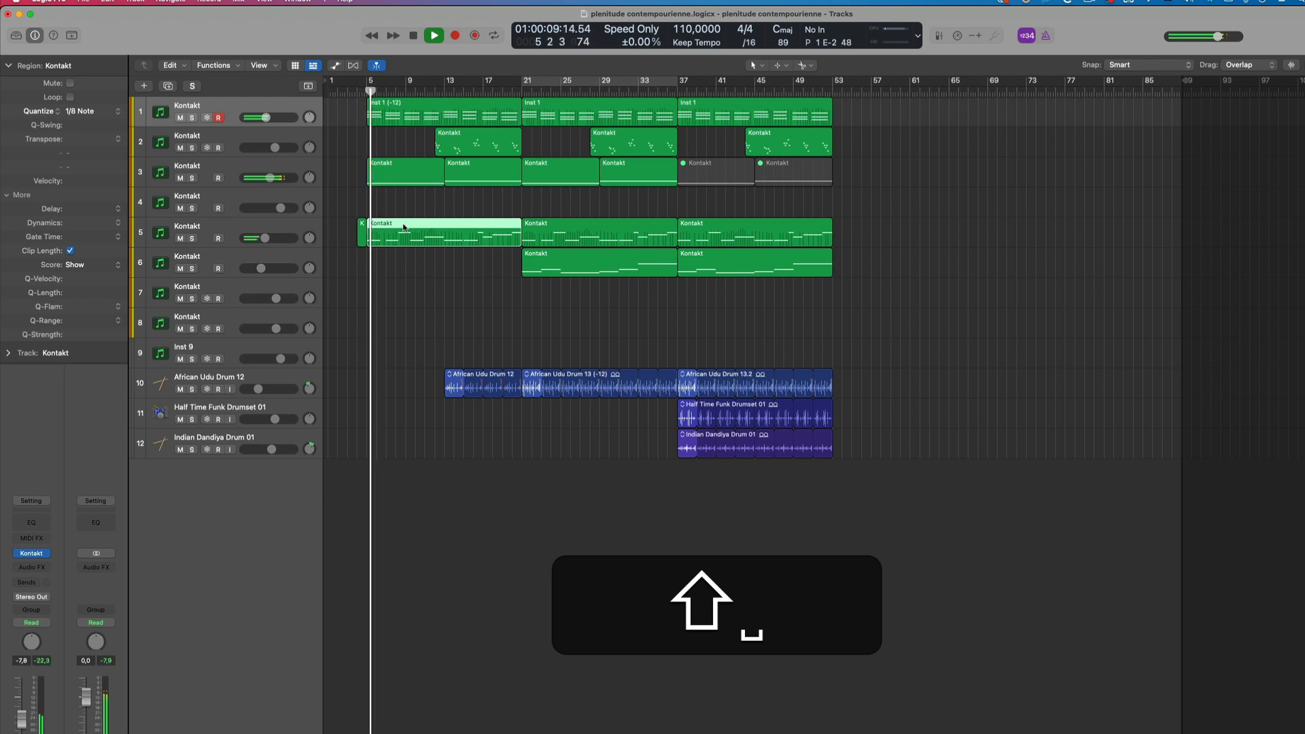
click(808, 257)
key(shift+space)
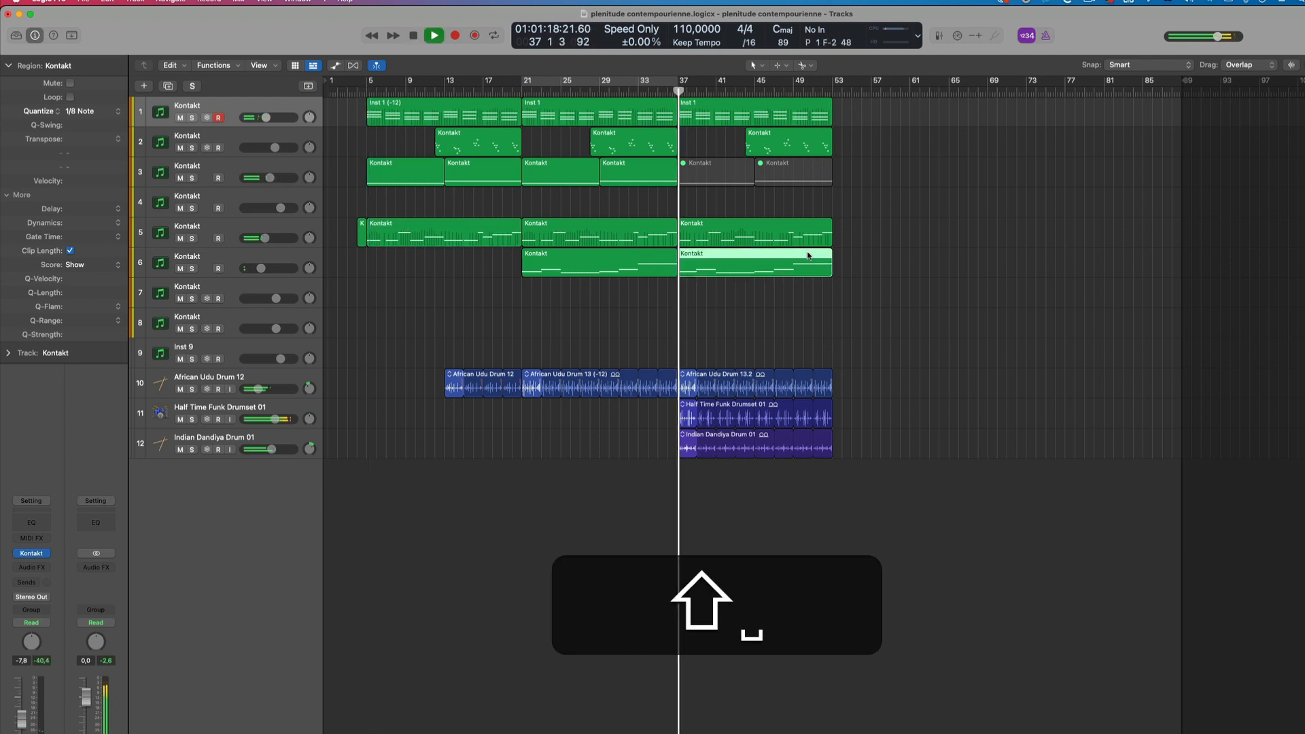
key(space)
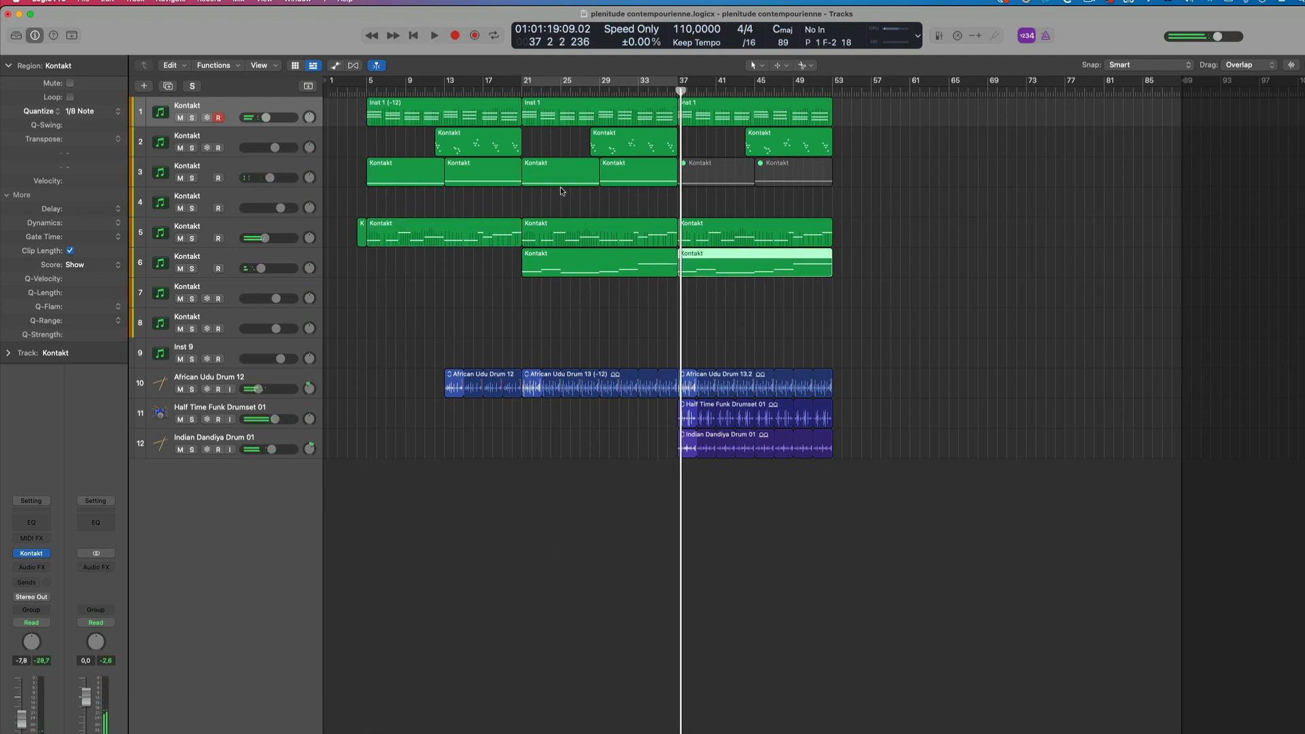
- Briefly play from the first region on track 2 and from the track 5 region at bar 5, stopping each time
click(473, 138)
key(shift+space)
key(space)
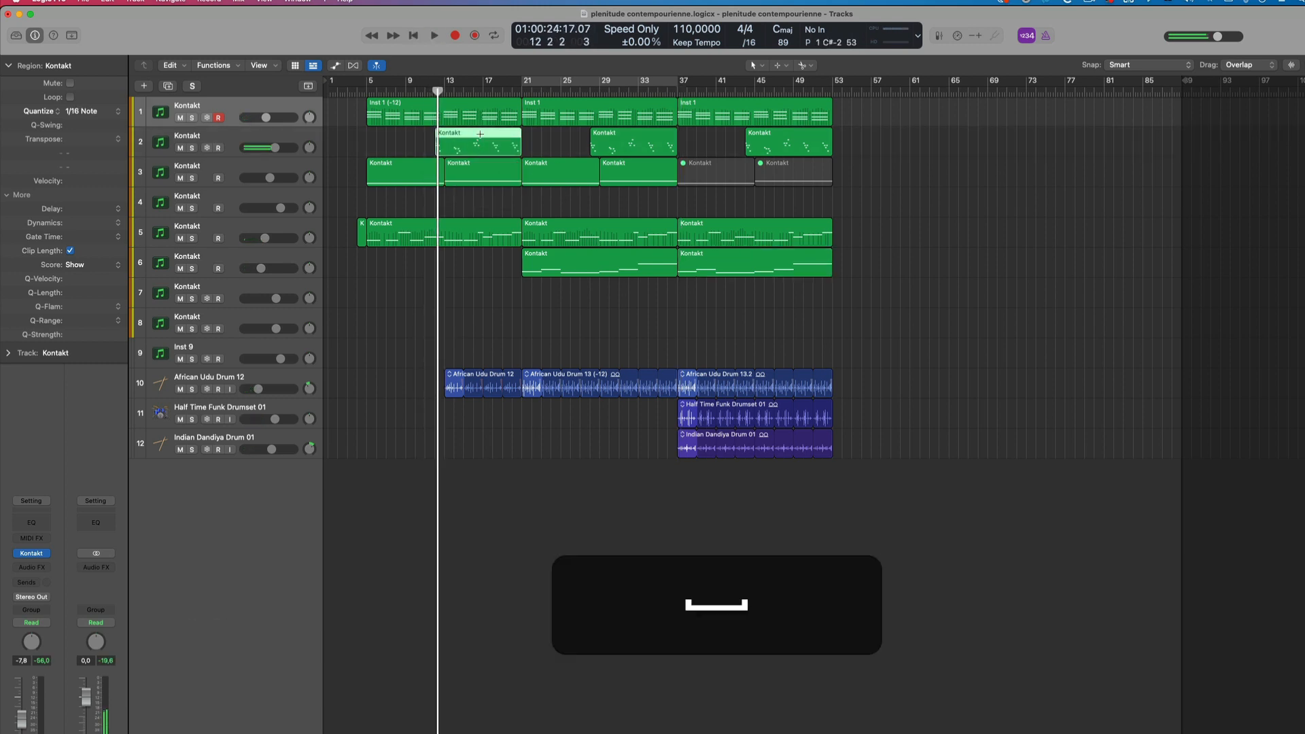
mouse_move(438, 97)
mouse_down()
mouse_move(530, 104)
mouse_move(430, 106)
mouse_up()
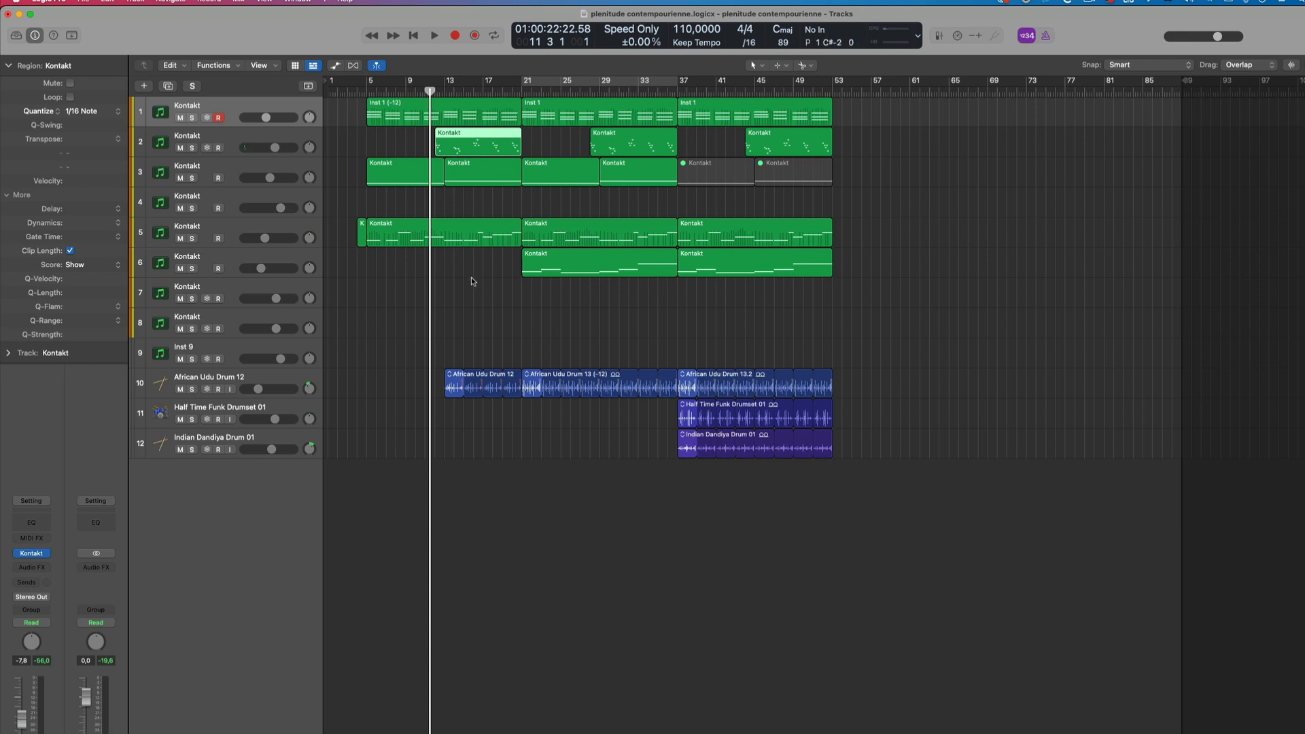
click(463, 223)
key(shift+space)
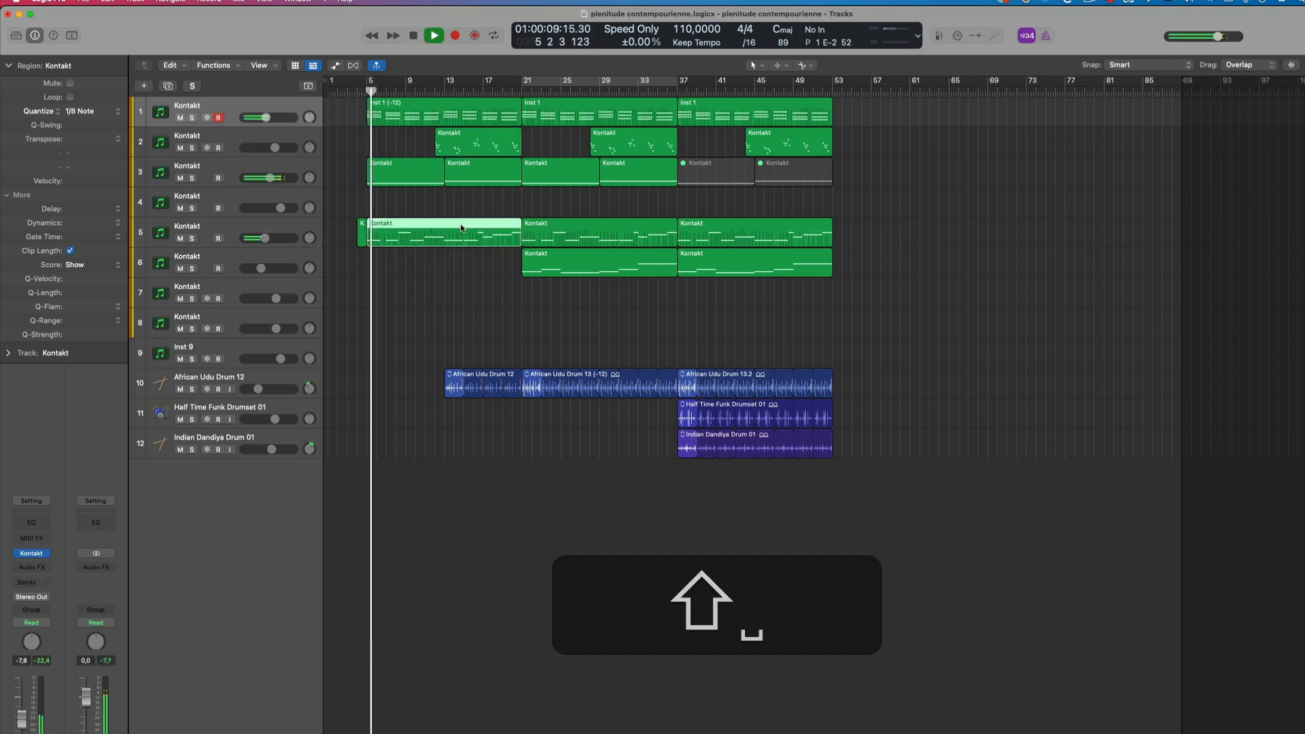
key(space)
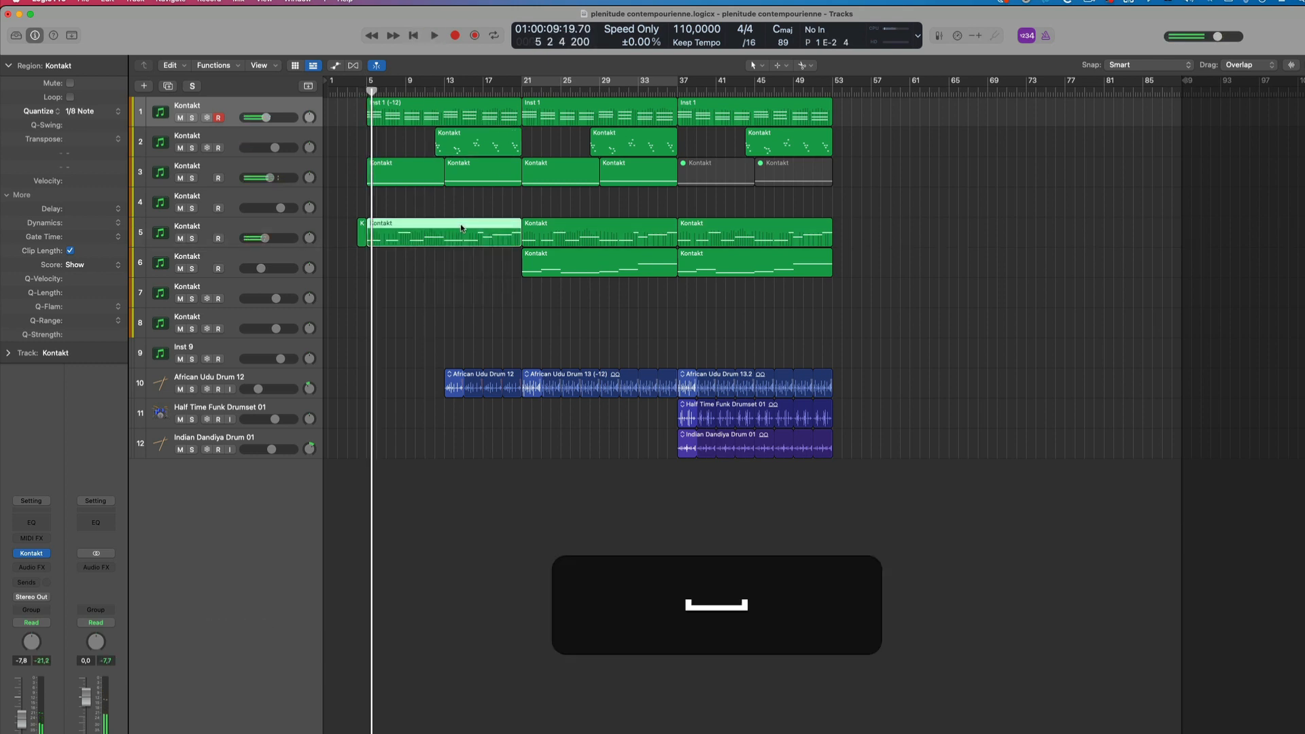
- Briefly play from the African Udu Drum 13 region, and undo the accidental removal of its loop
click(536, 375)
key(shift+space)
key(space)
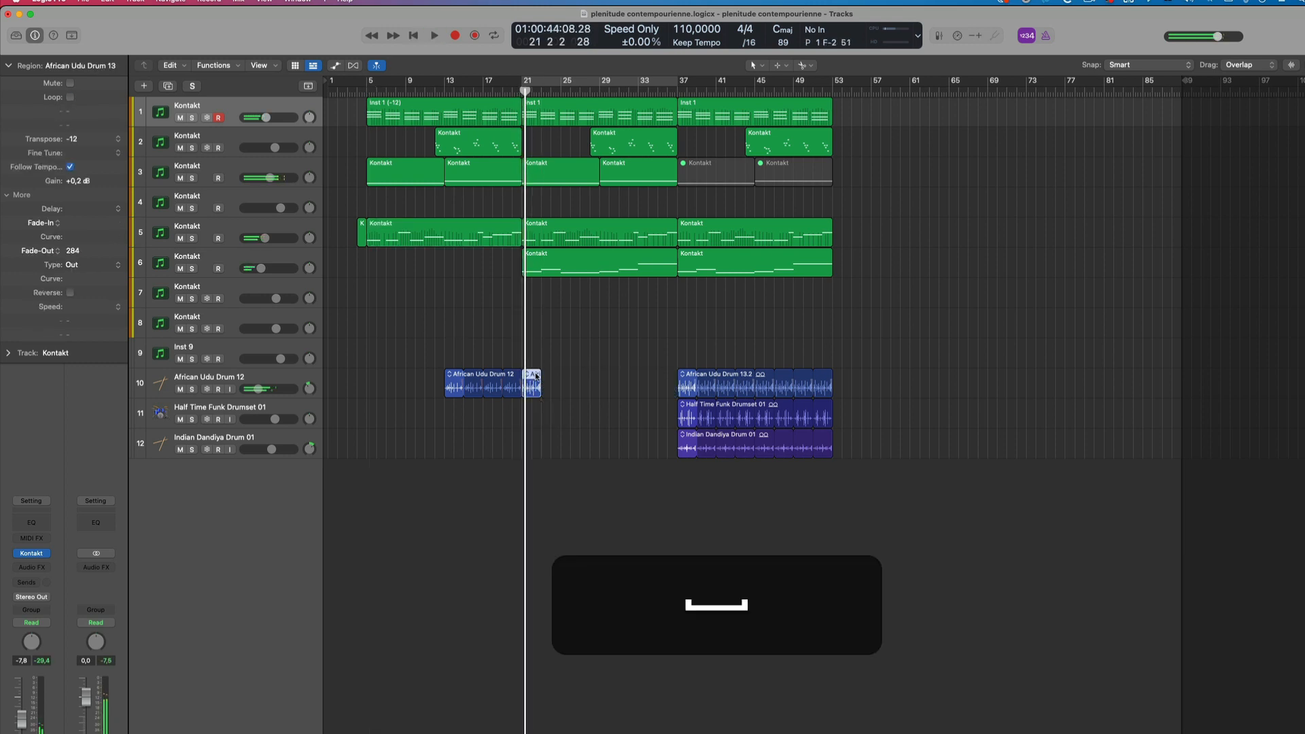
key(super+z)
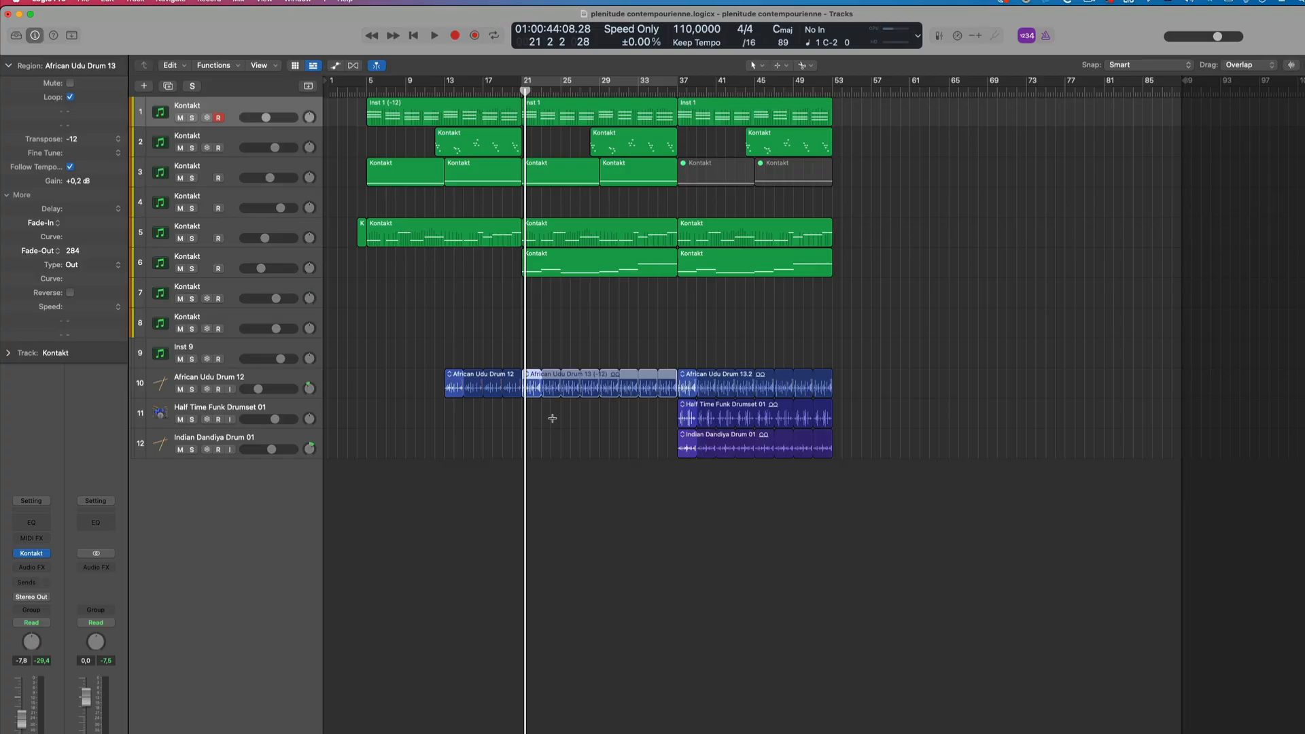
- Deselect all regions, move the playhead to bar 30, and briefly play from about bar 18
click(838, 320)
drag(411, 91, 590, 101)
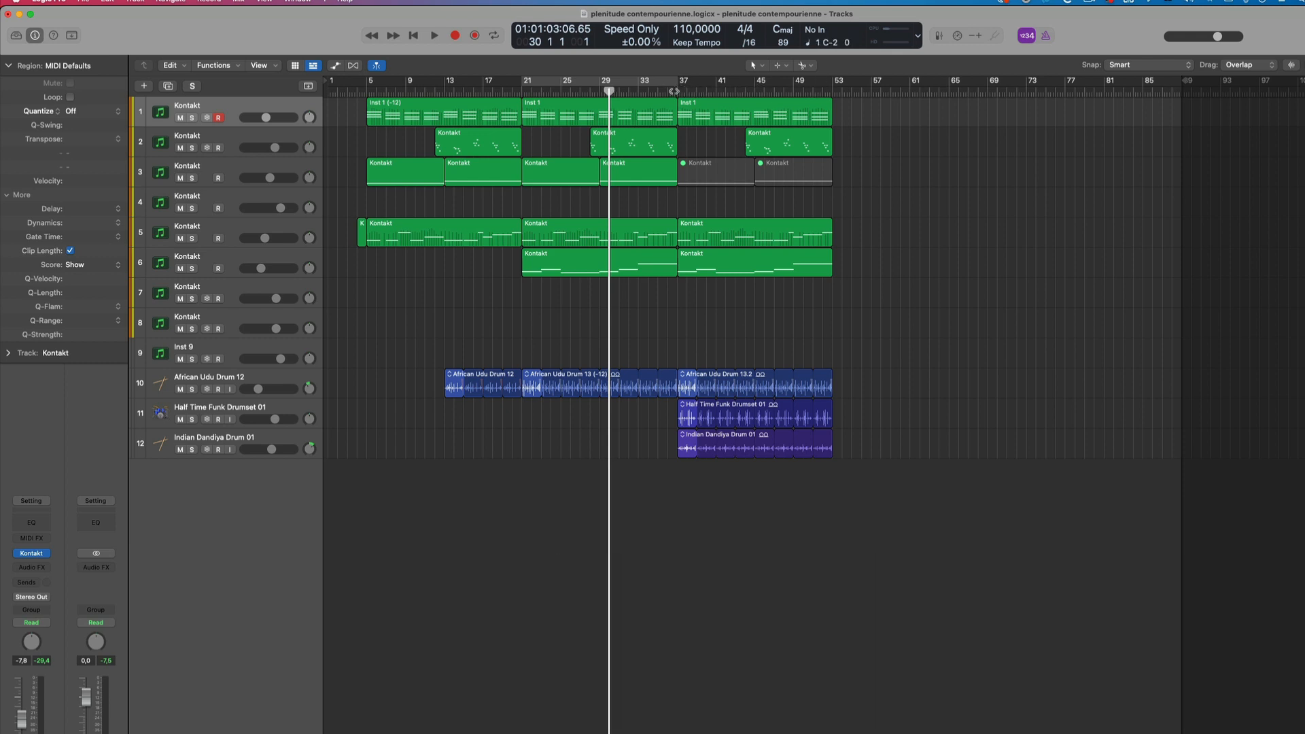
click(490, 93)
key(space)
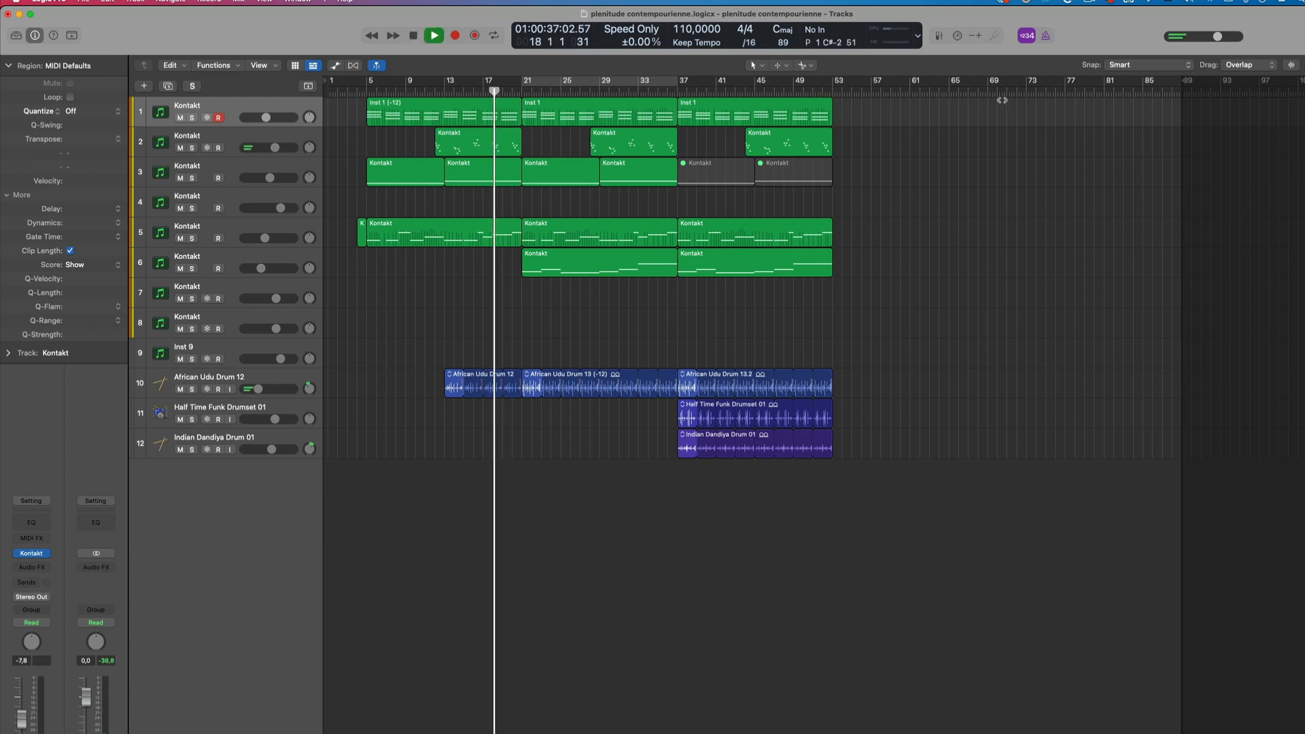
key(space)
- Briefly play from about bar 60 and from about bar 71 using the timeline ruler, stopping each time
click(909, 93)
key(space)
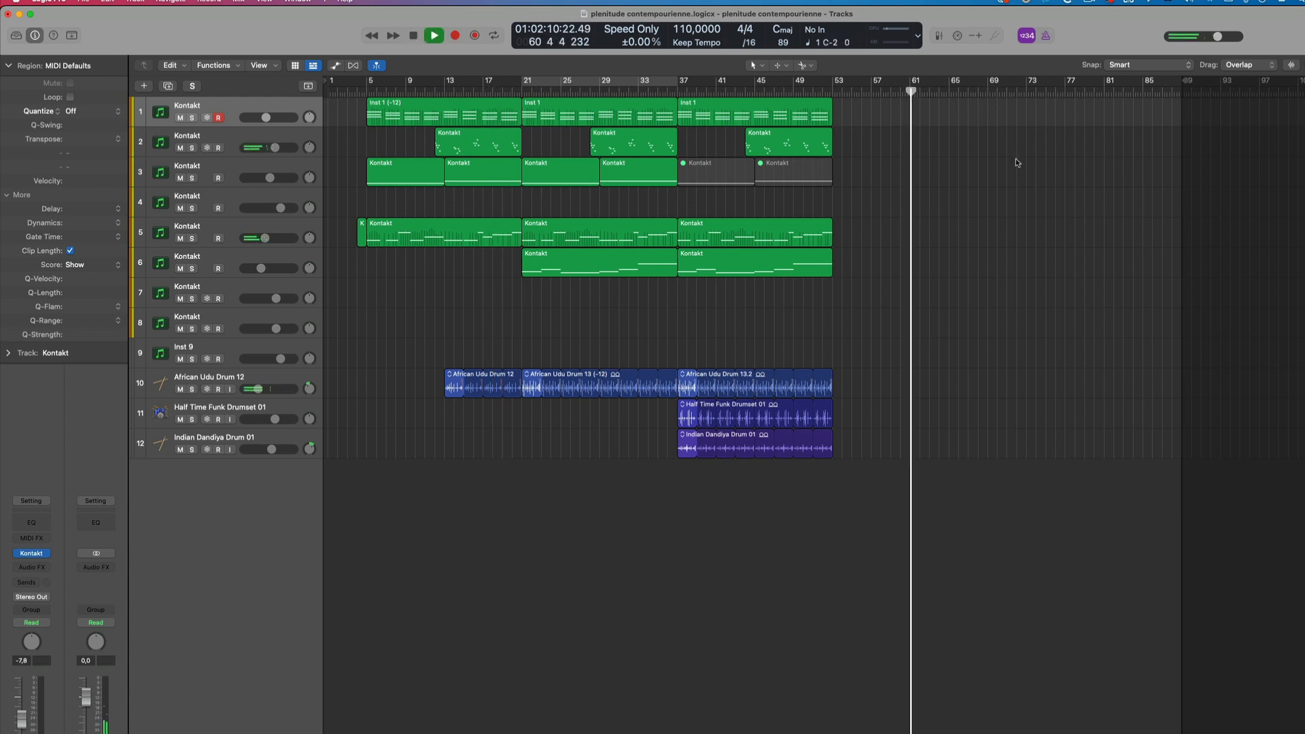
key(space)
click(1009, 93)
key(space)
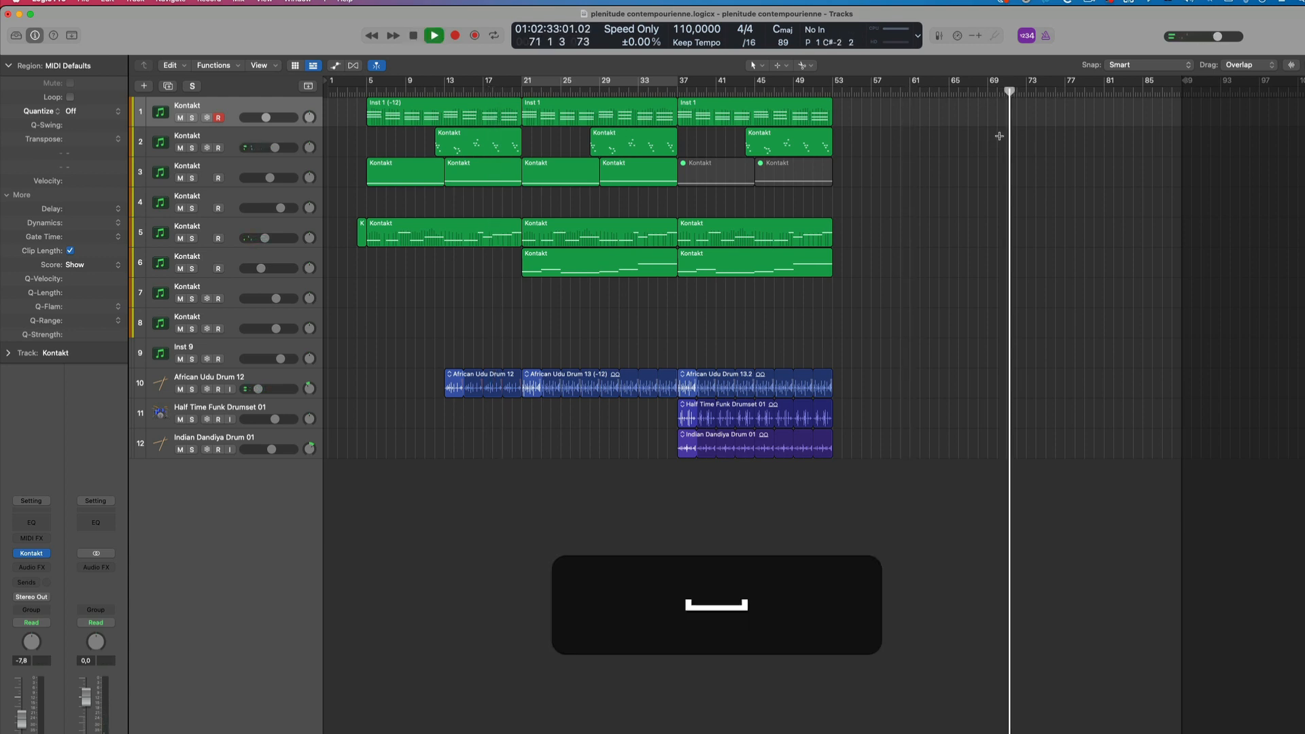
key(space)
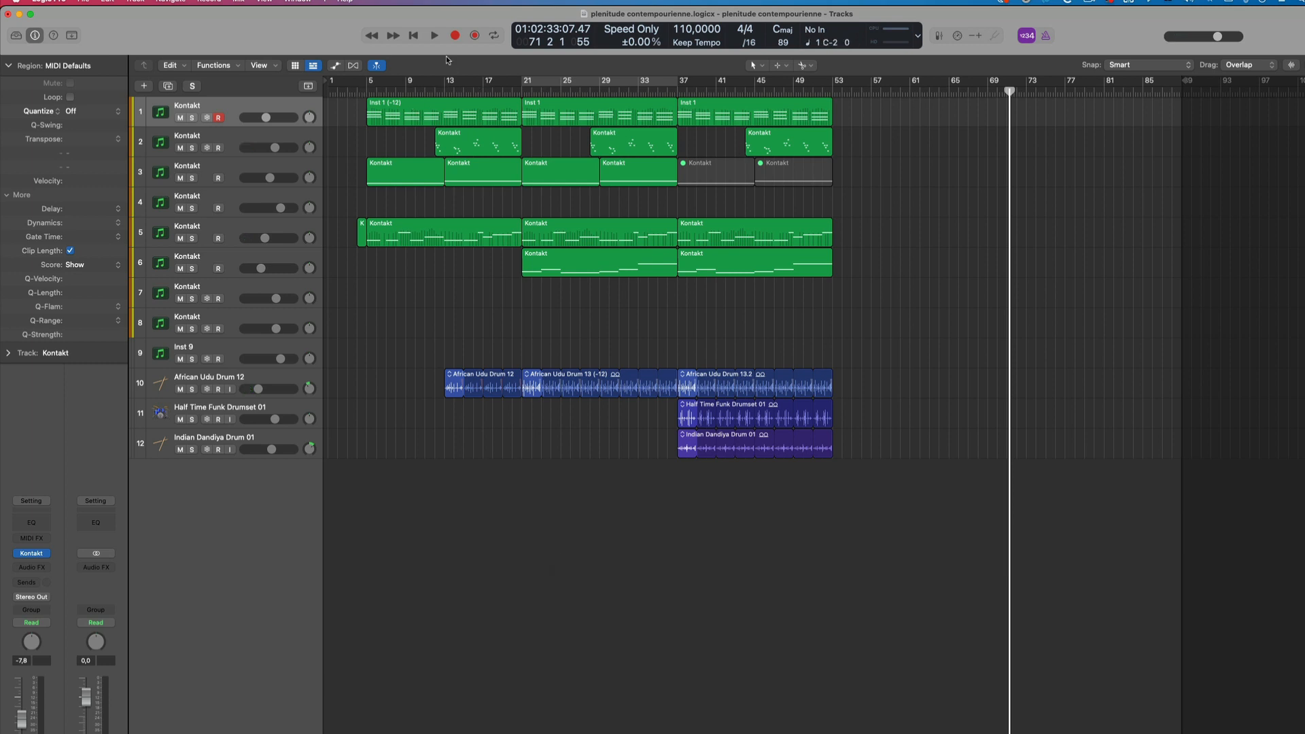
- Briefly play from the current playhead position and from about bar 10, stopping each time
click(434, 36)
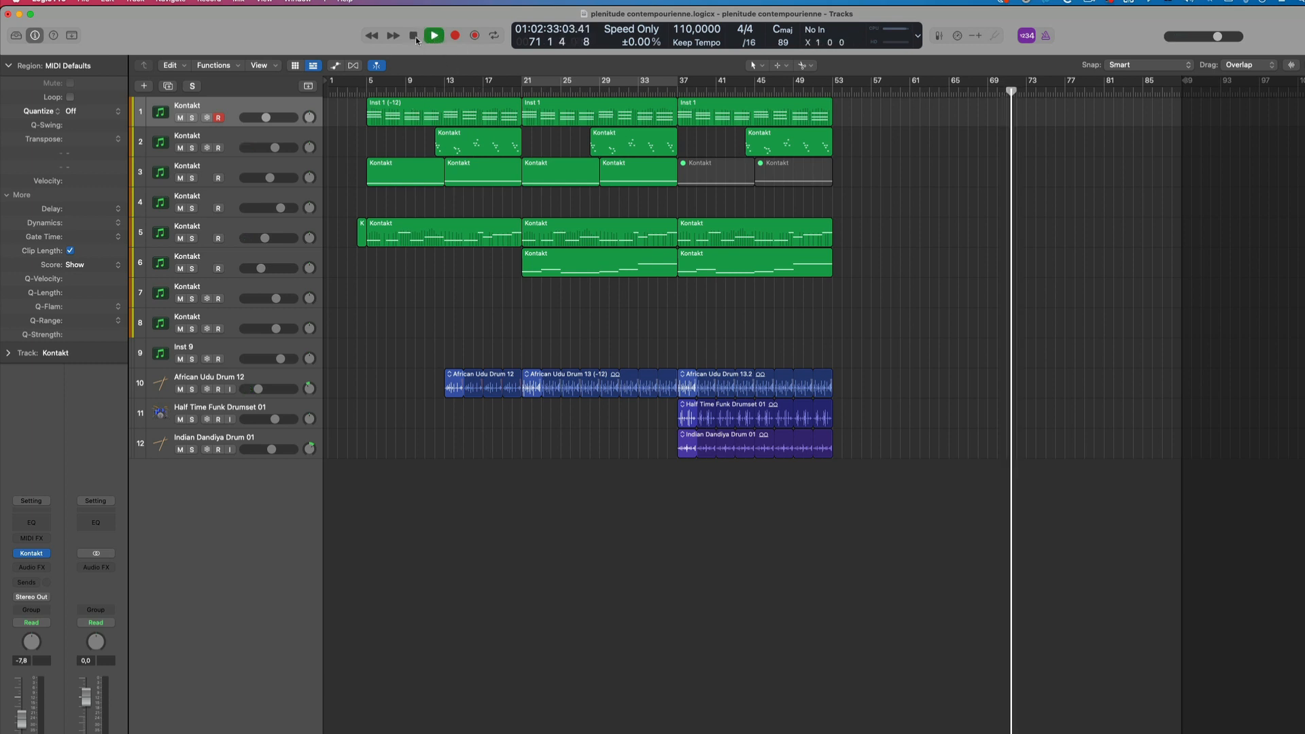
key(space)
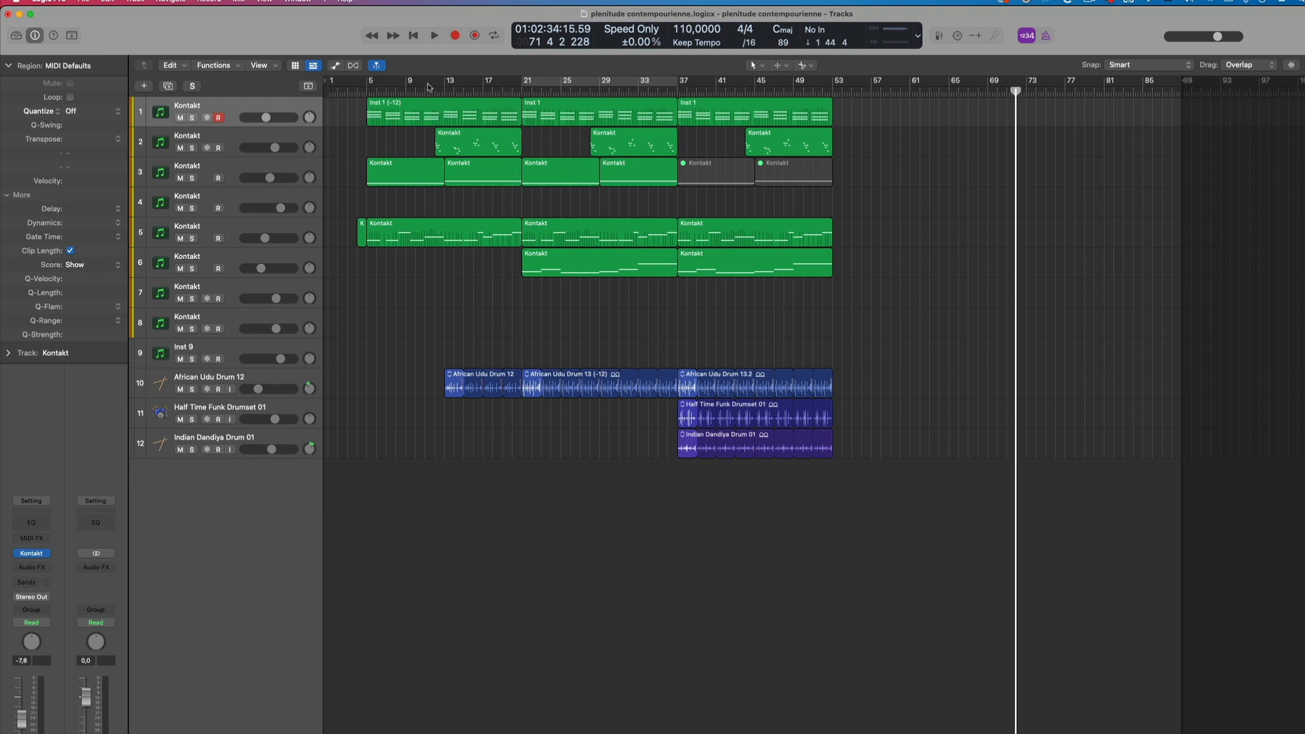
click(412, 87)
key(space)
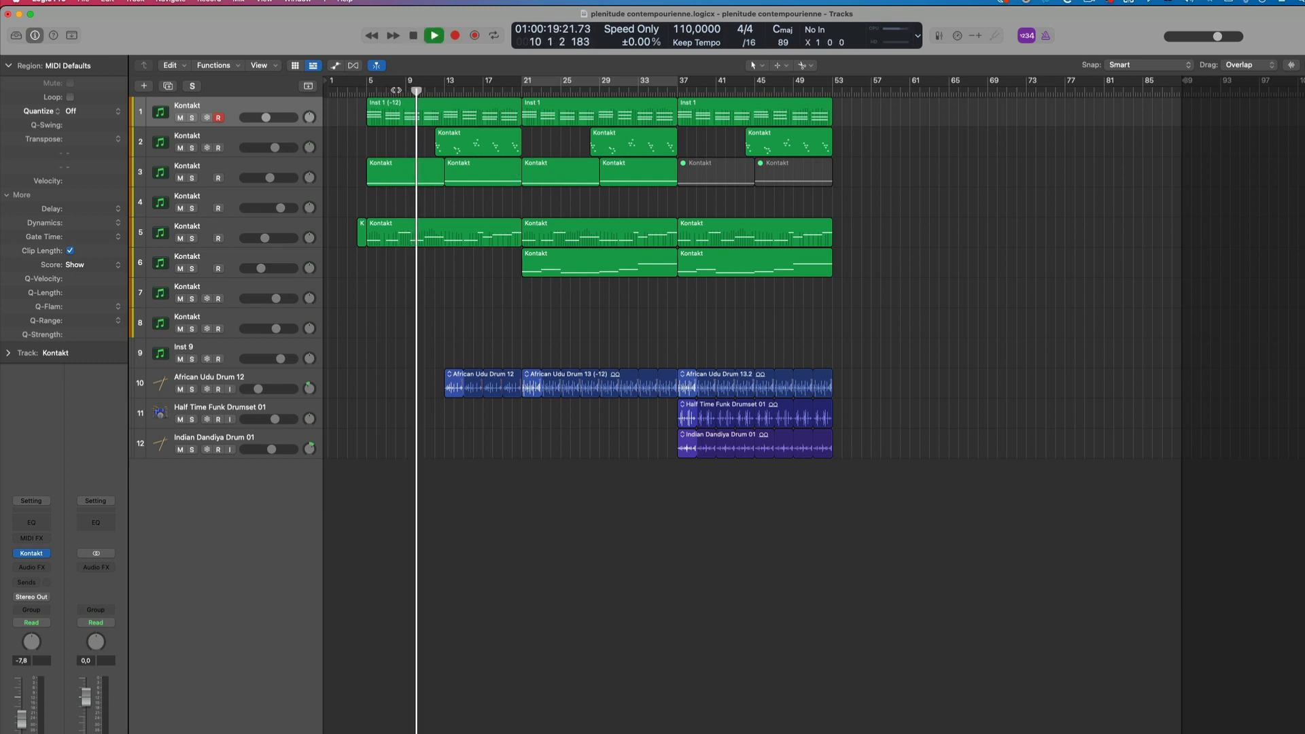
key(space)
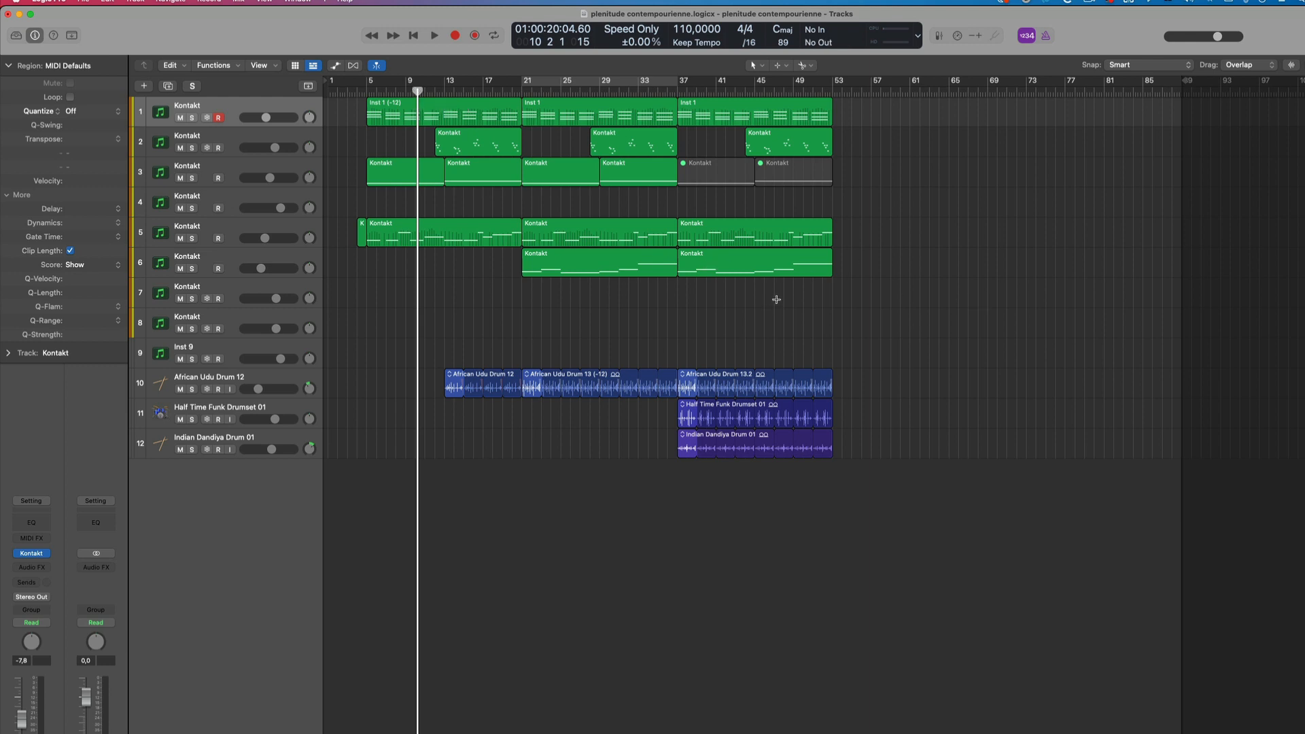
- Enlarge the track heights in the arrangement strongly with vertical zoom and reduce them partway again
key(alt)
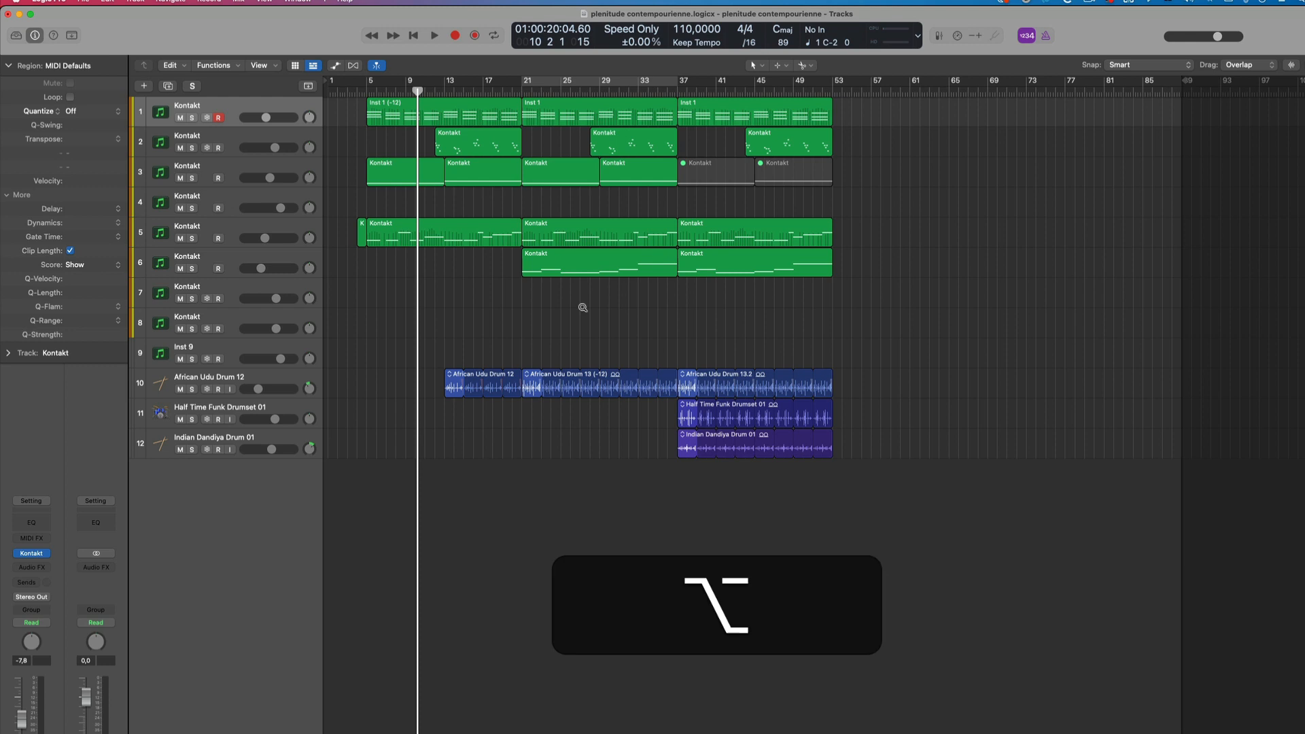
scroll(582, 308, up, 5)
scroll(582, 307, up, 5)
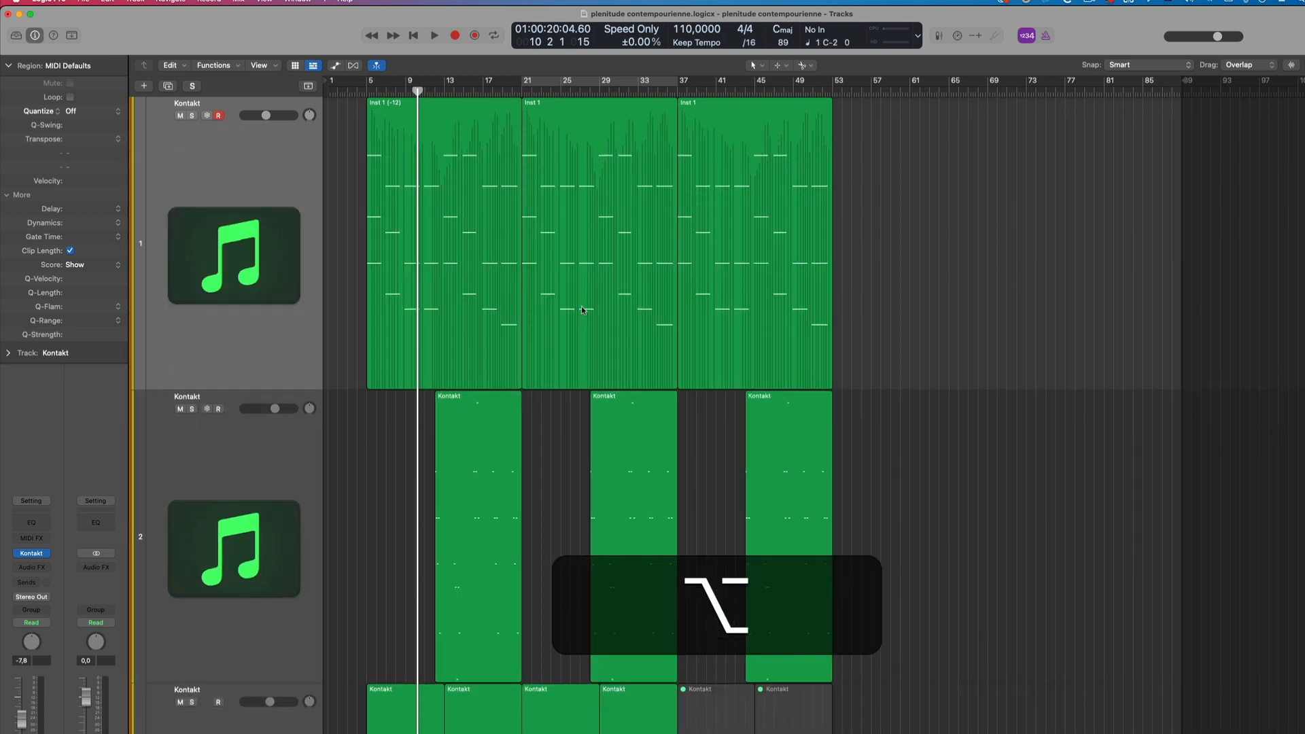
scroll(582, 306, down, 3)
scroll(582, 309, down, 3)
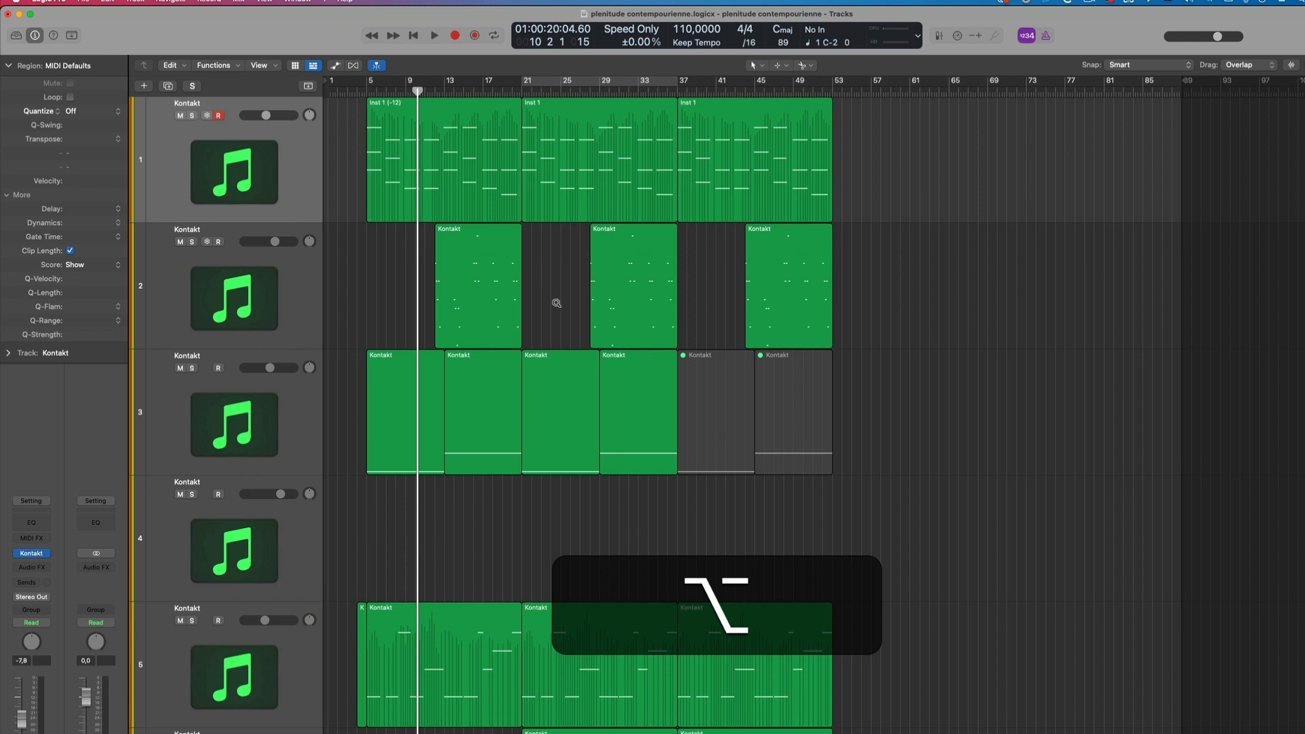
- Zoom the arrangement in horizontally and shrink the track heights so about eleven tracks fit in view
scroll(543, 269, up, 2)
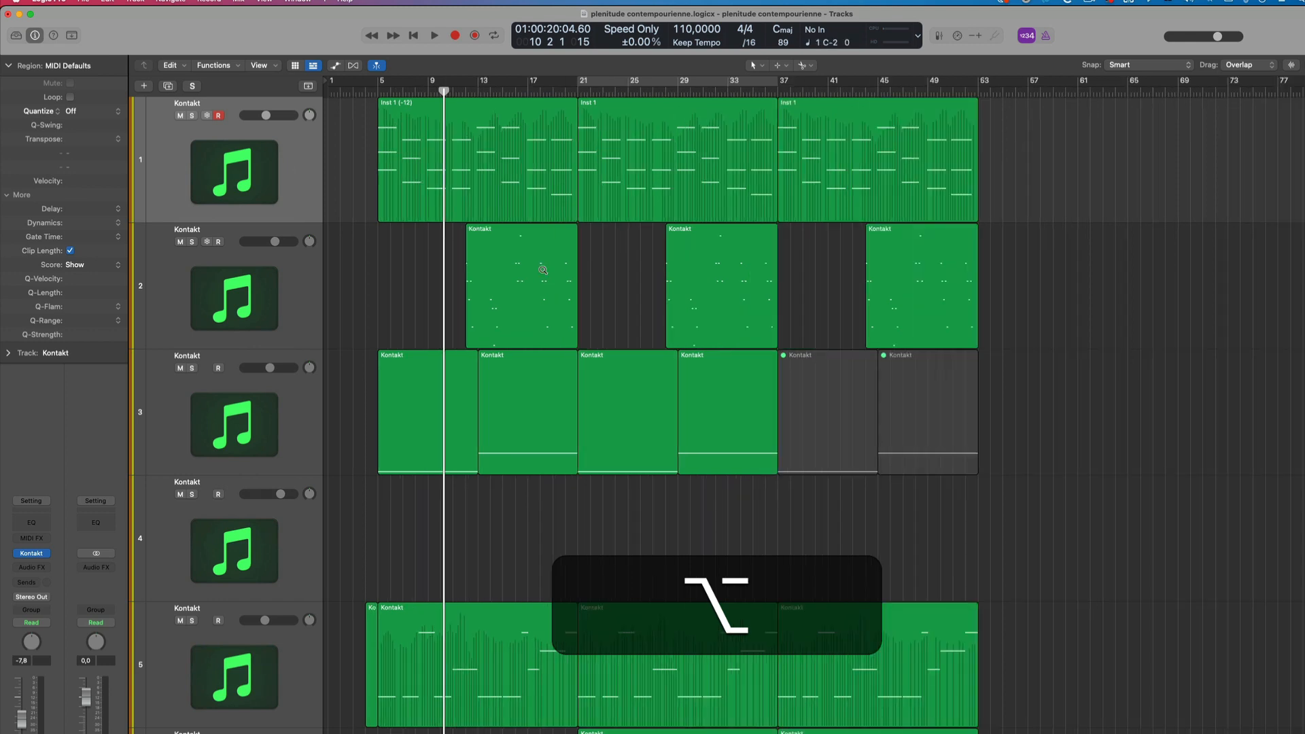
scroll(543, 270, up, 3)
scroll(544, 269, down, 3)
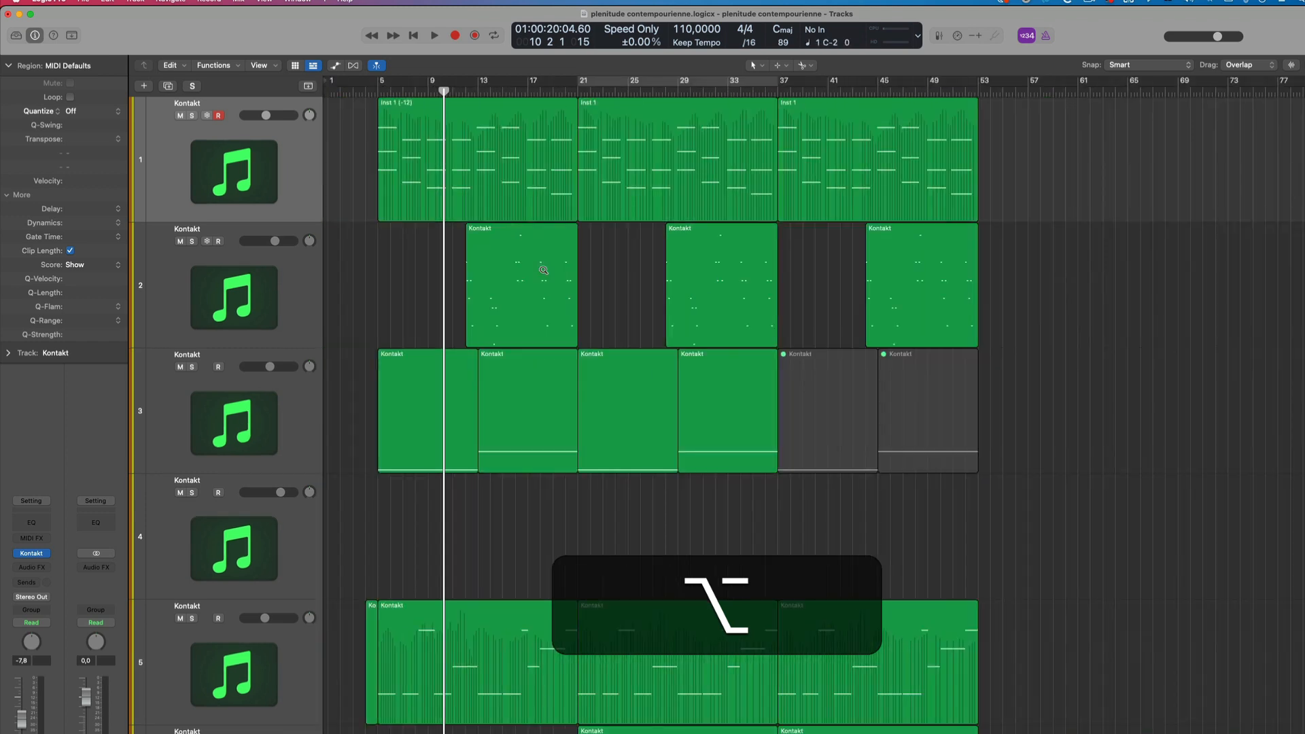
scroll(543, 270, down, 5)
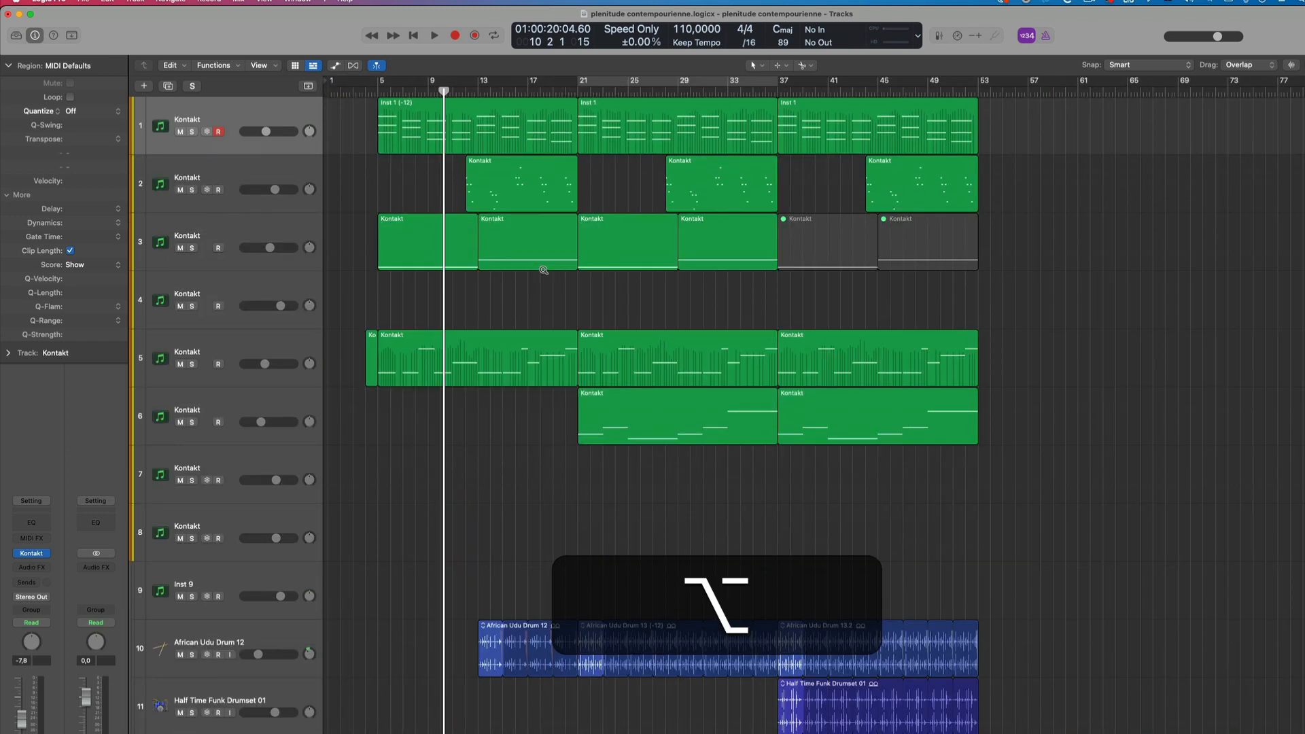
- Zoom the timeline in and back out horizontally, and lower the track heights until all twelve tracks fit in view
scroll(543, 270, up, 4)
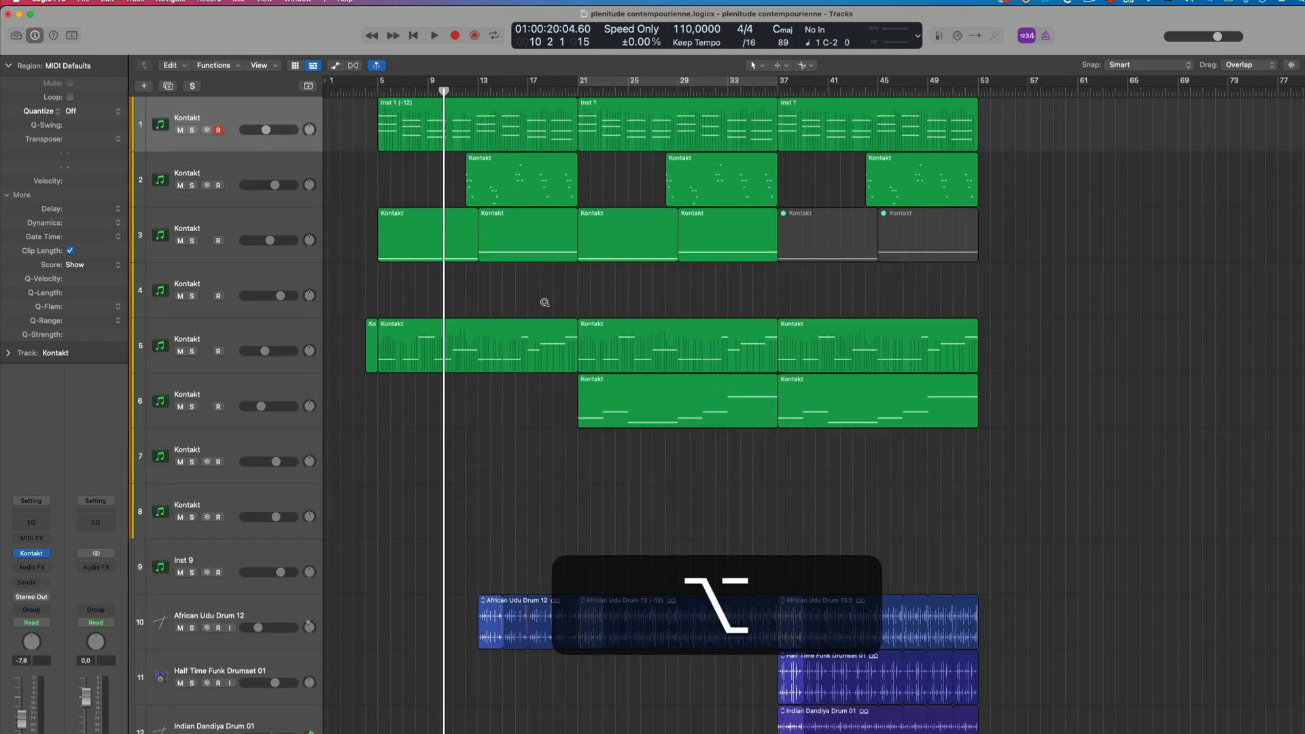
scroll(545, 302, up, 6)
scroll(544, 303, down, 7)
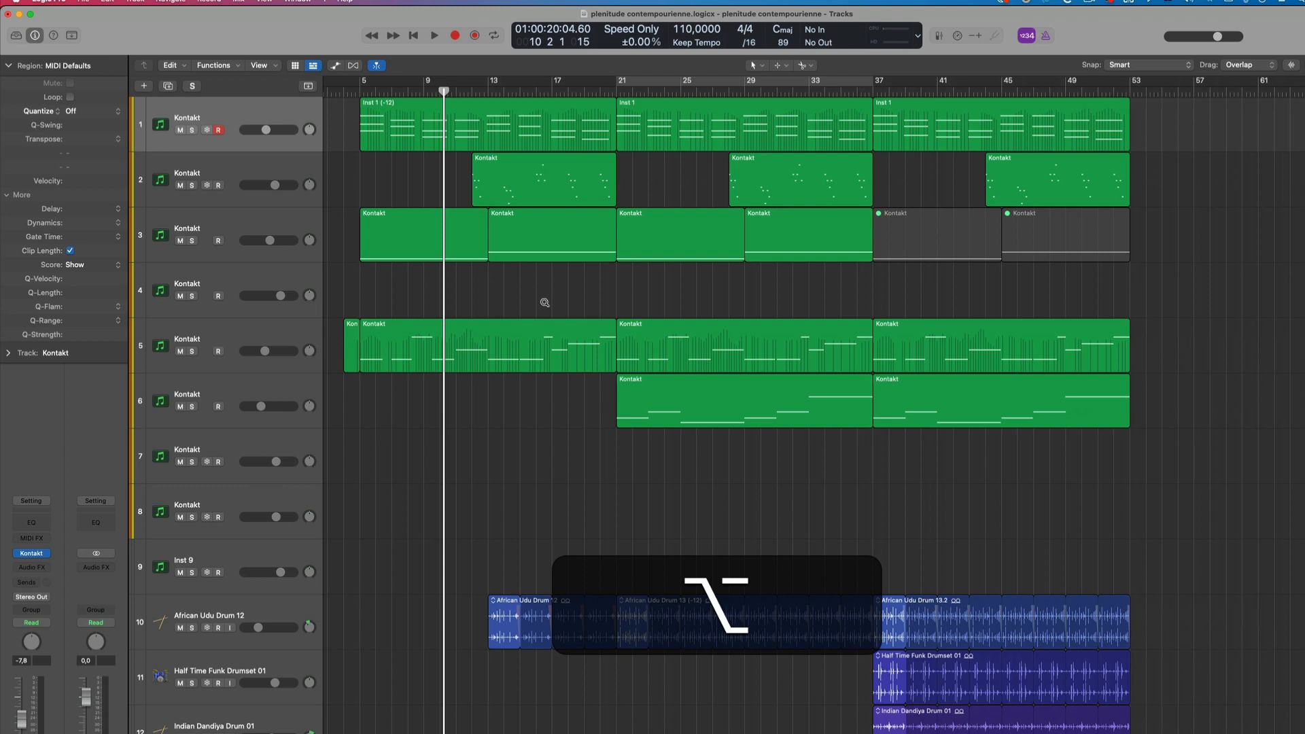
scroll(545, 303, down, 2)
scroll(624, 417, down, 4)
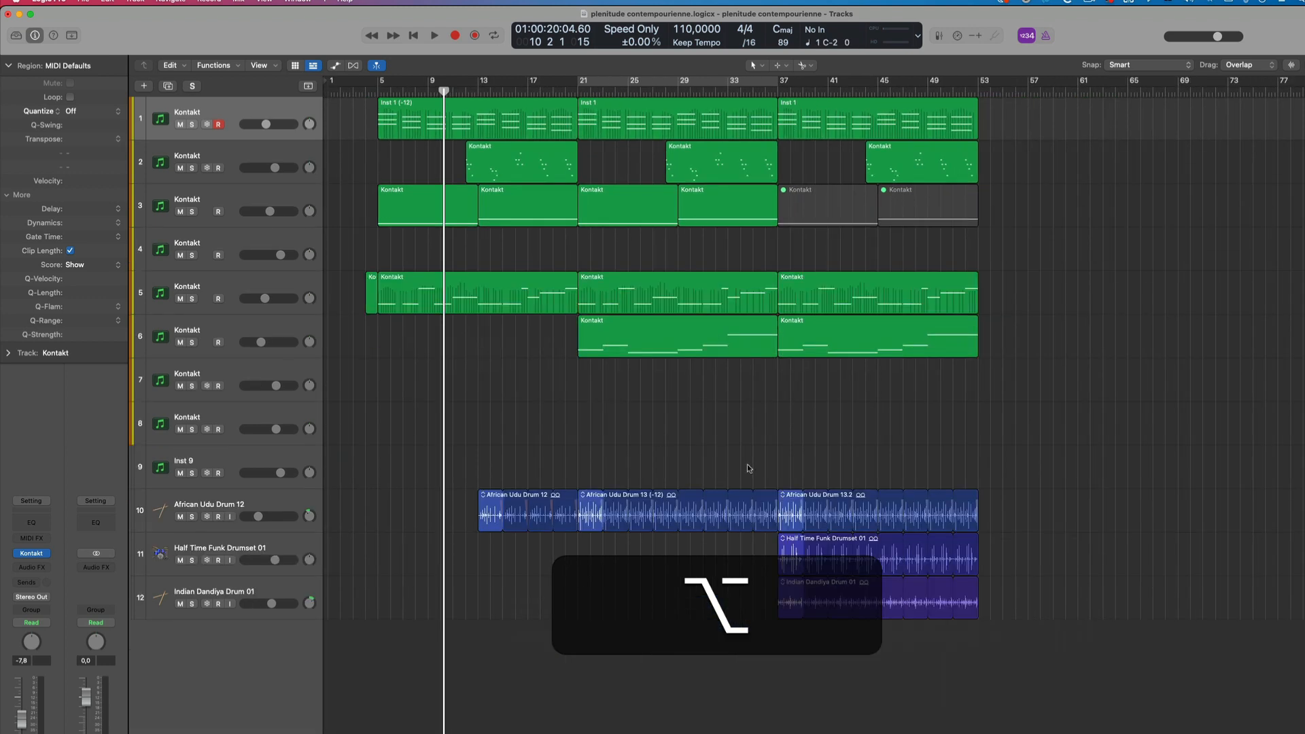
- Zoom into tracks 8 to 11 around bars 33 to 46, vary the track heights, and return to the full arrangement view
drag(924, 266, 725, 342)
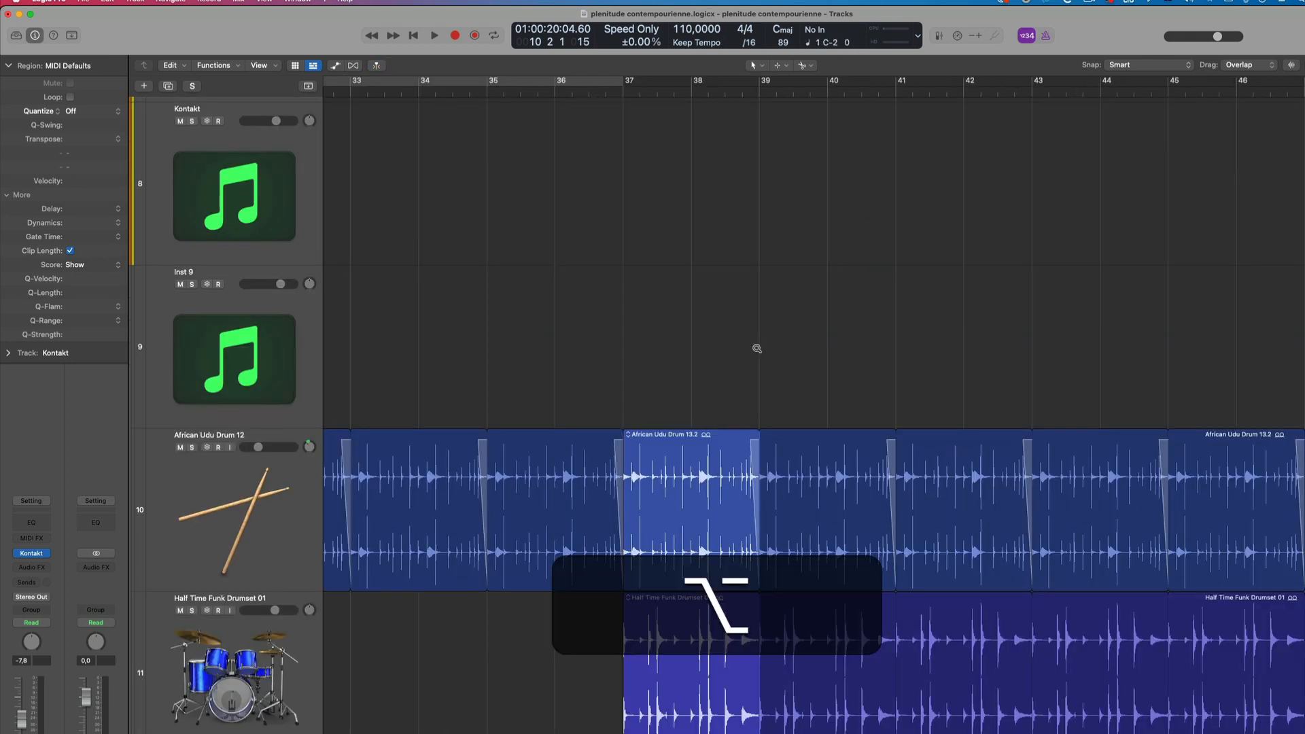
scroll(757, 348, up, 1)
scroll(756, 348, down, 3)
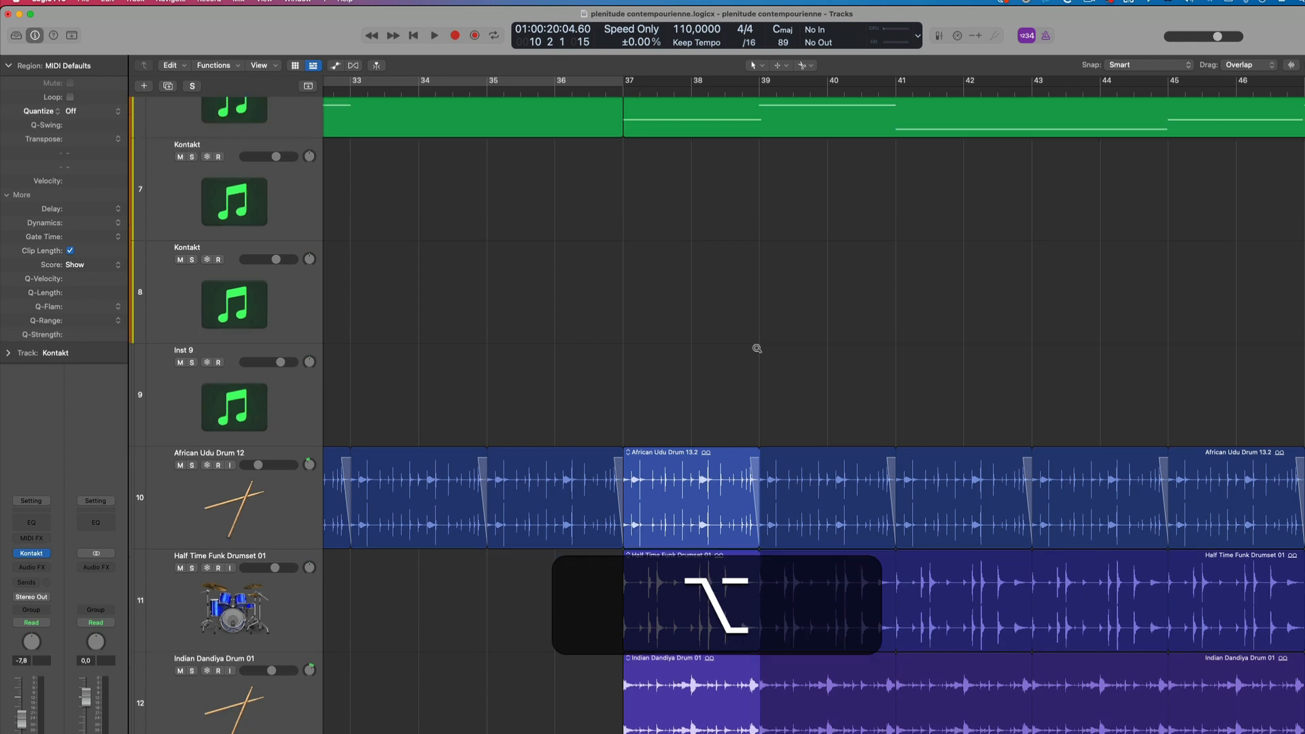
alt+click(756, 348)
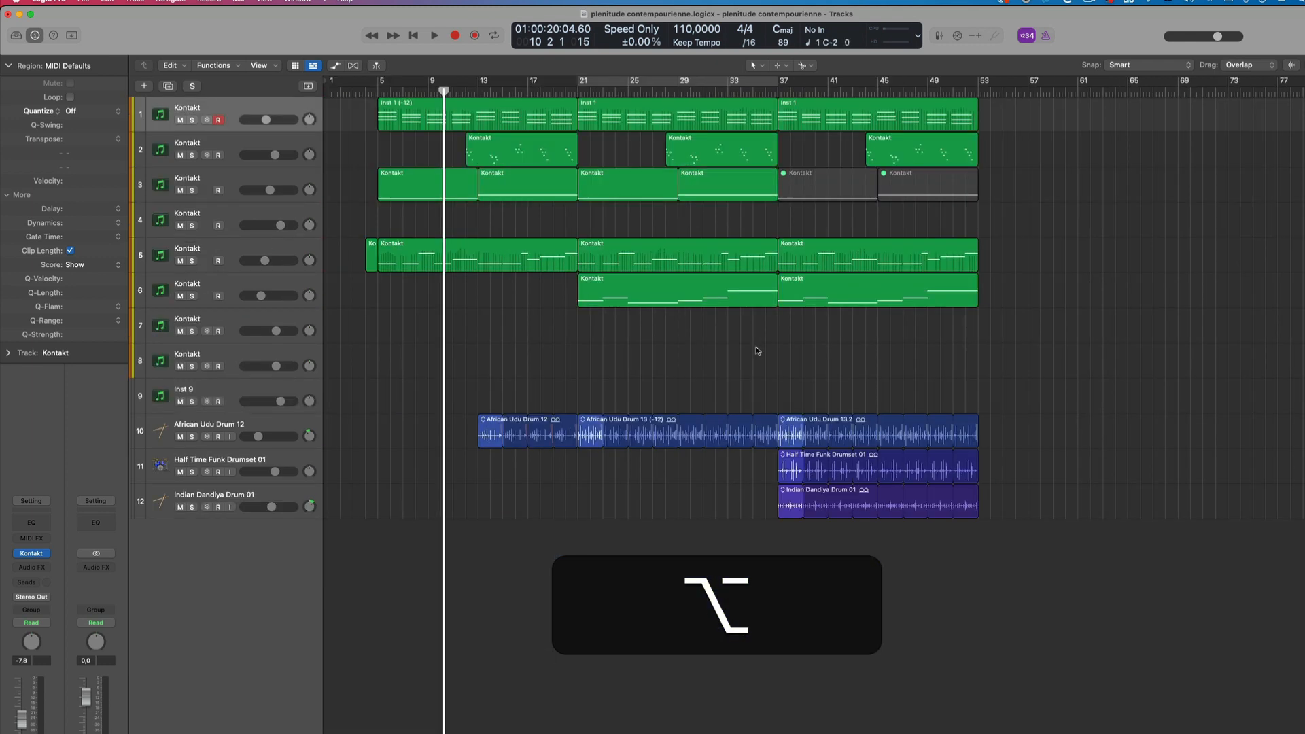
- Zoom into an area of tracks 5 to 7 around bars 19 to 23, and fit all regions back into view
key(alt)
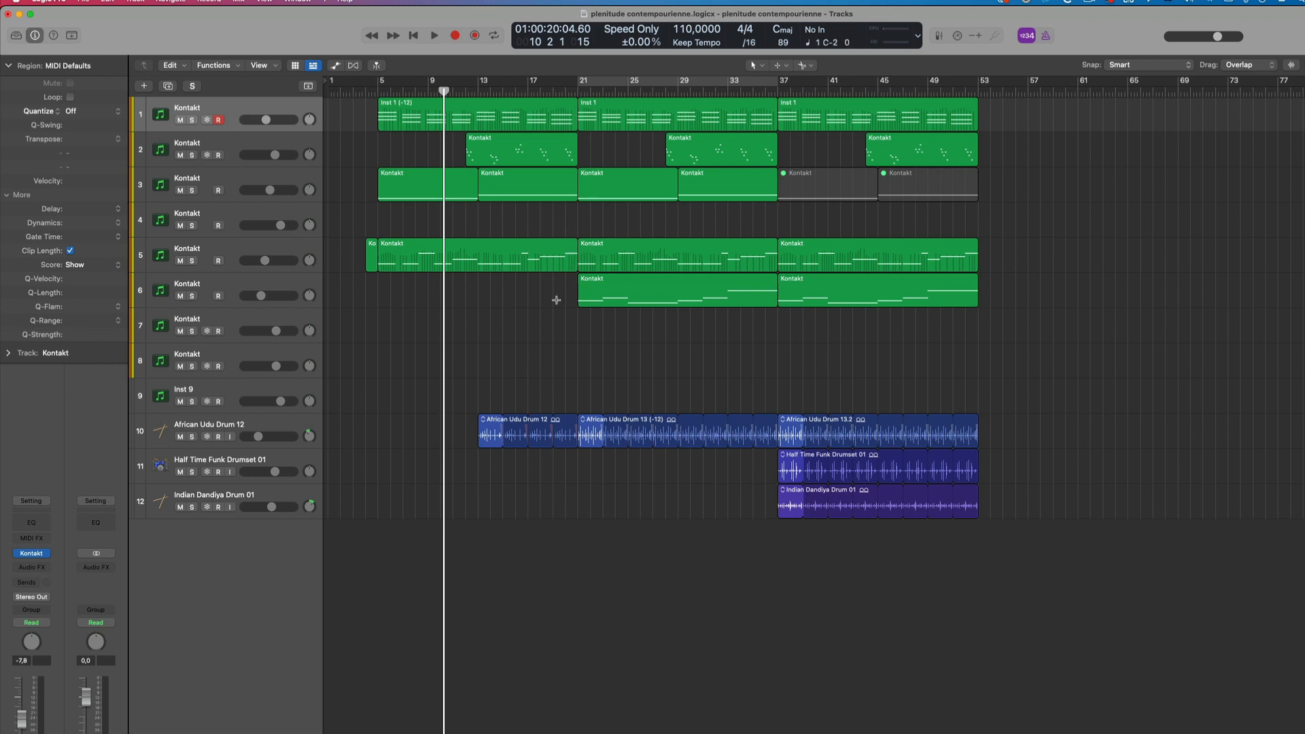
key(alt)
drag(603, 334, 554, 233)
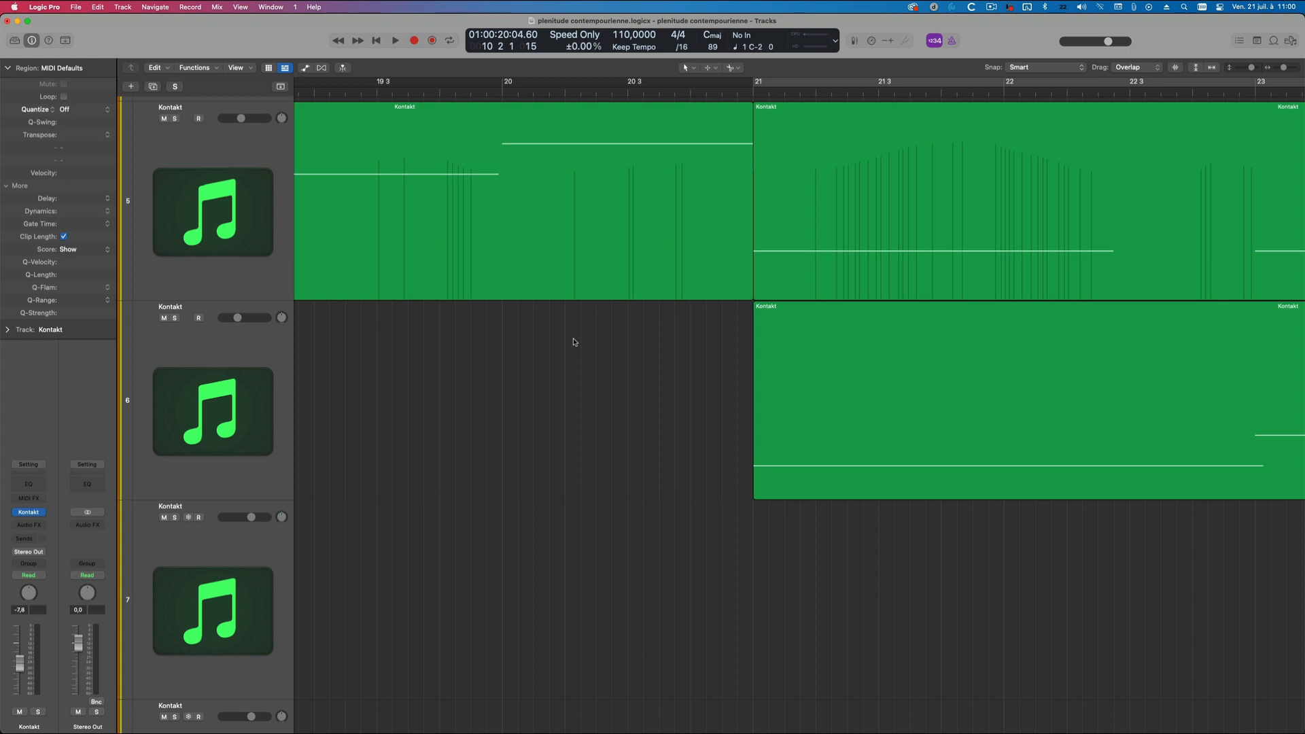
key(z)
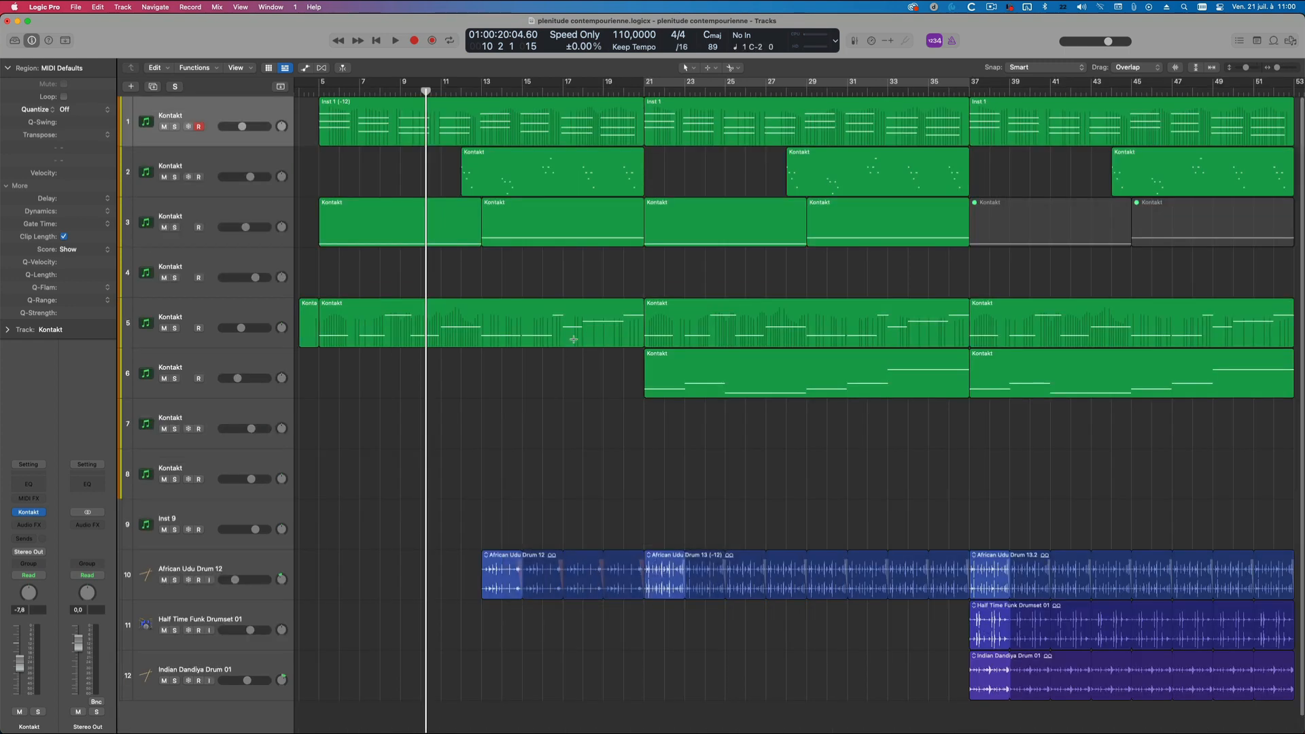
key(z)
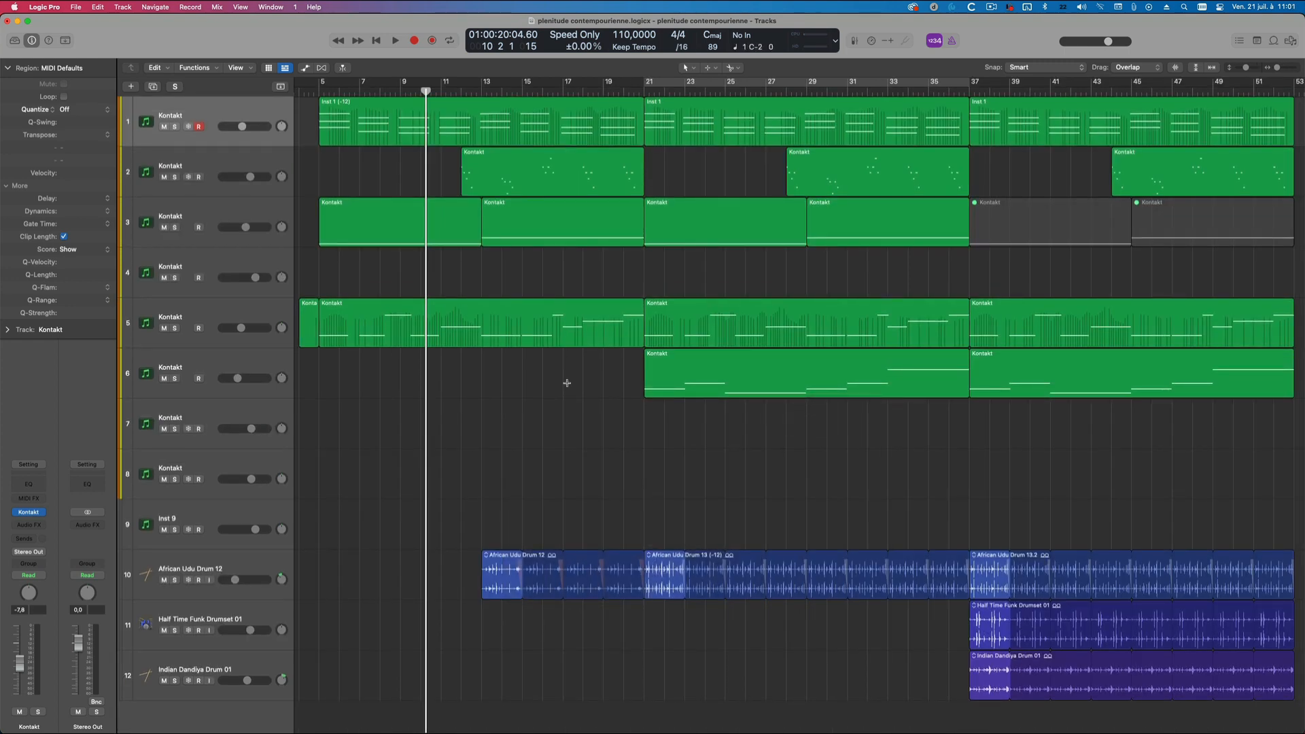
- Zoom to fit the track 6 Kontakt region starting at bar 21, and return to the full arrangement with nothing selected
click(662, 369)
key(z)
click(662, 369)
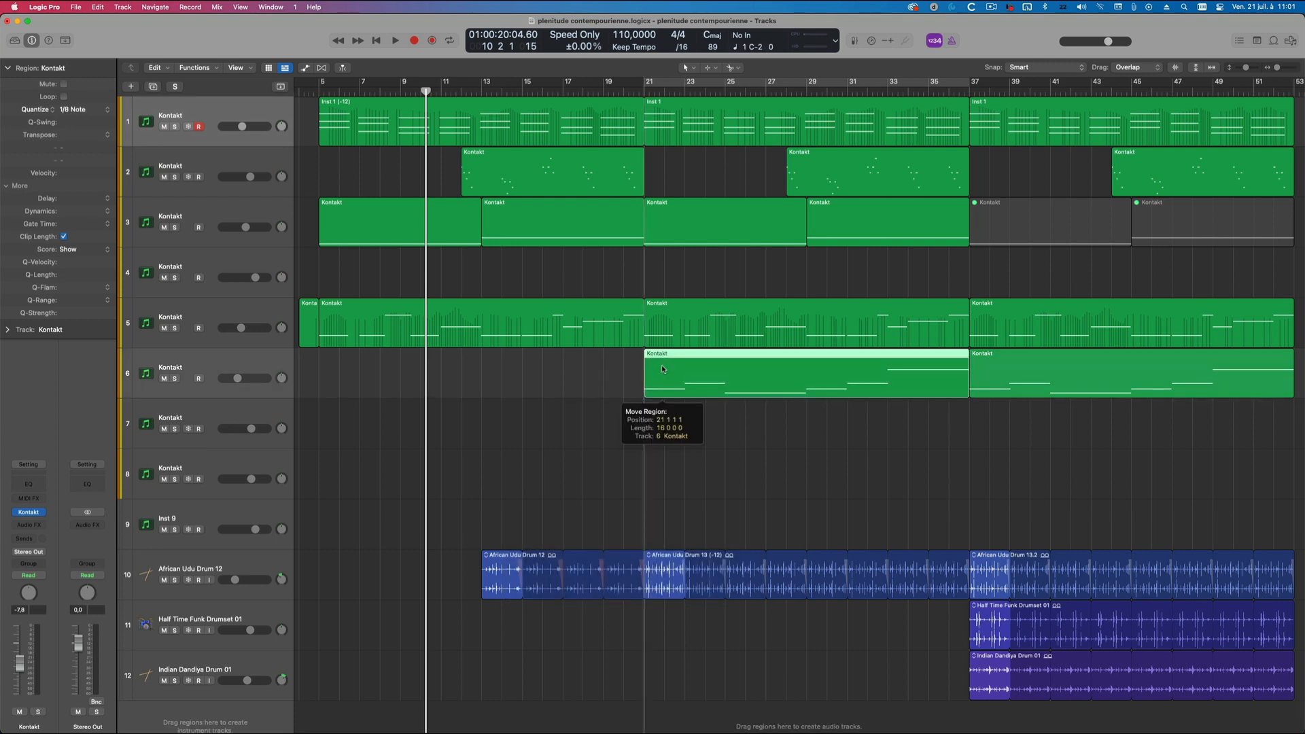
key(z)
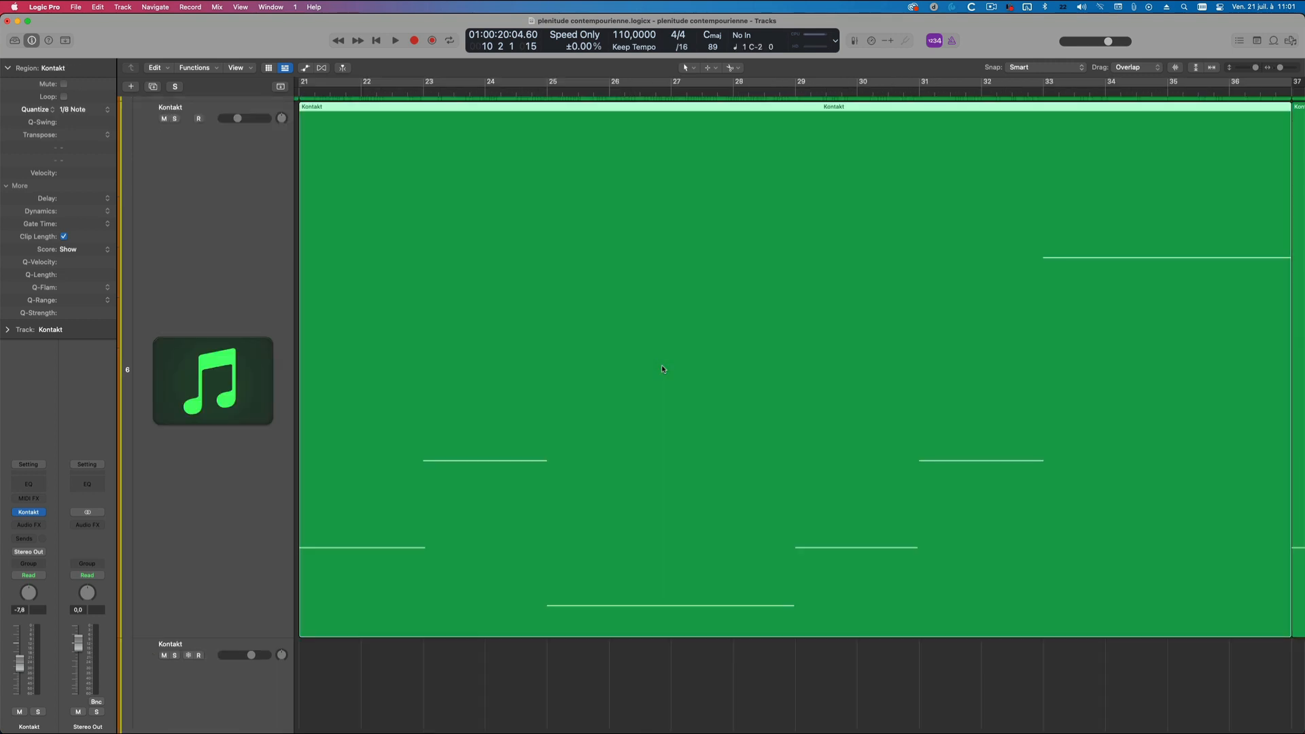
key(z)
click(603, 368)
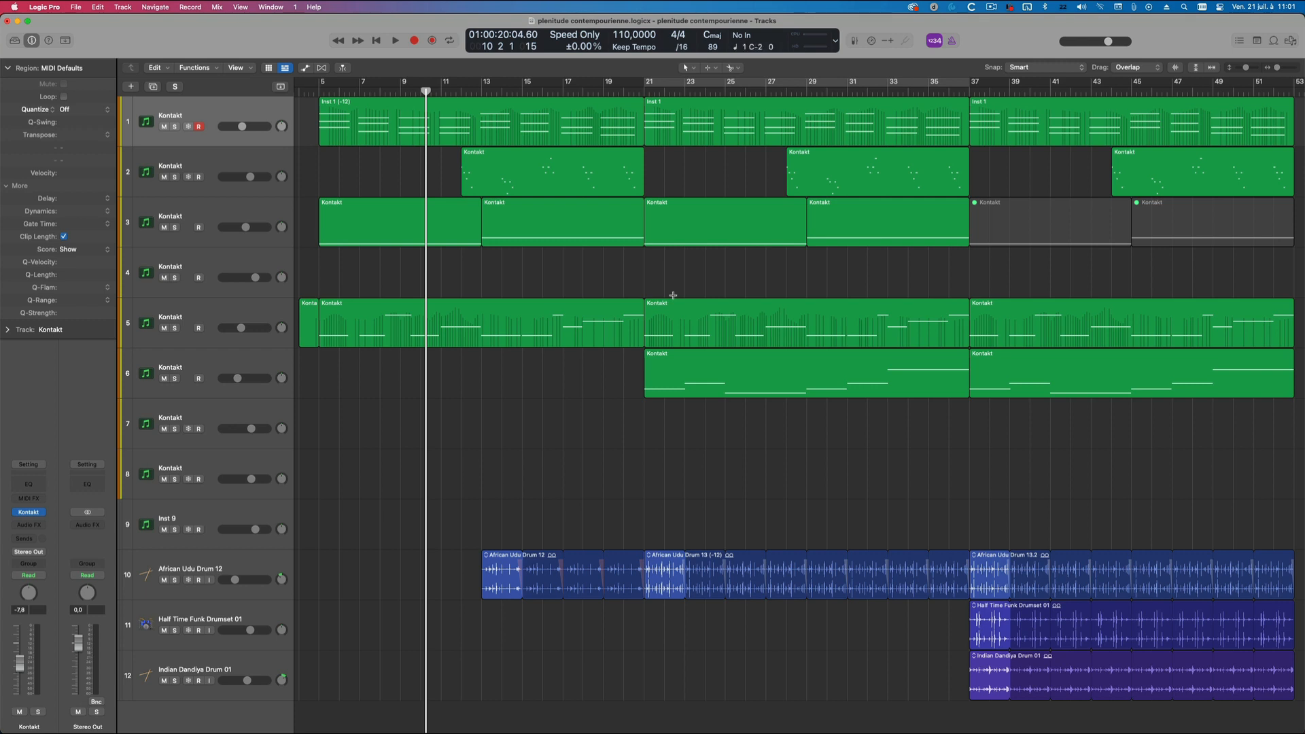
- Zoom the arrangement out to the smallest track heights and fit all regions to the window again
key(alt)
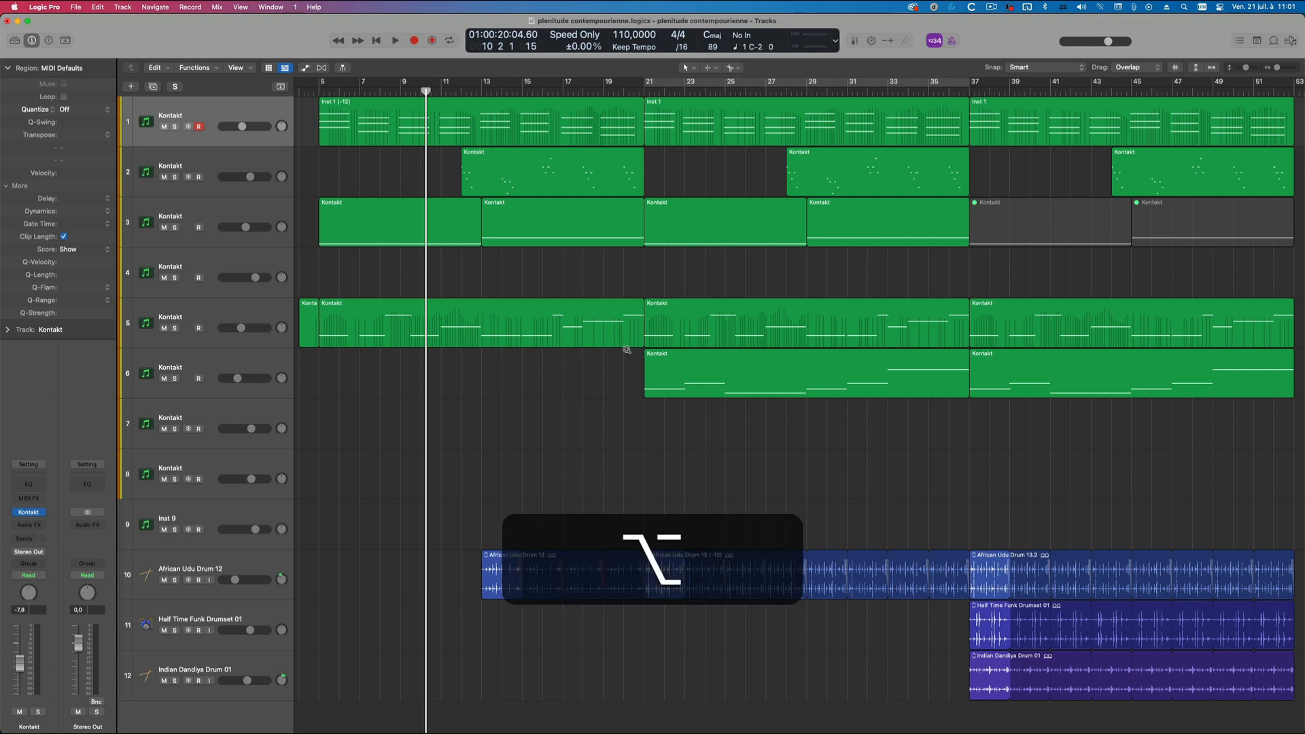
scroll(627, 349, down, 10)
scroll(621, 352, left, 3)
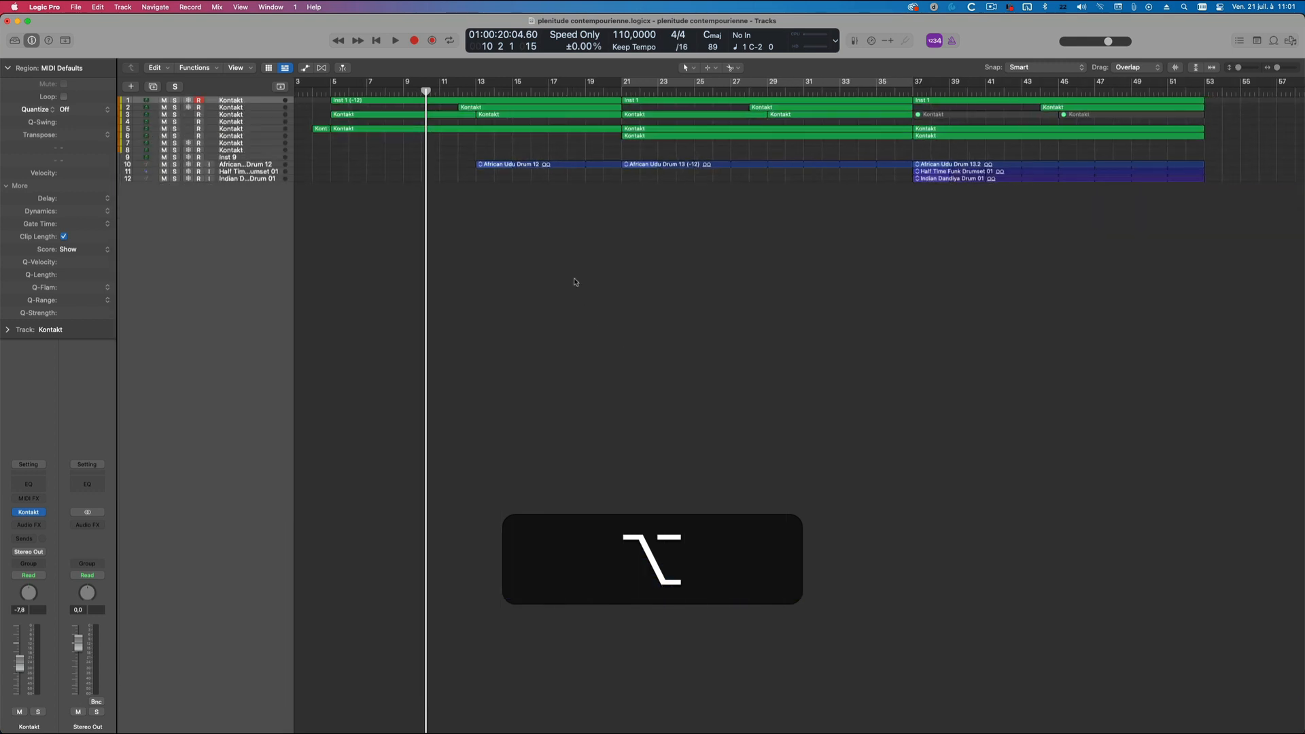
key(z)
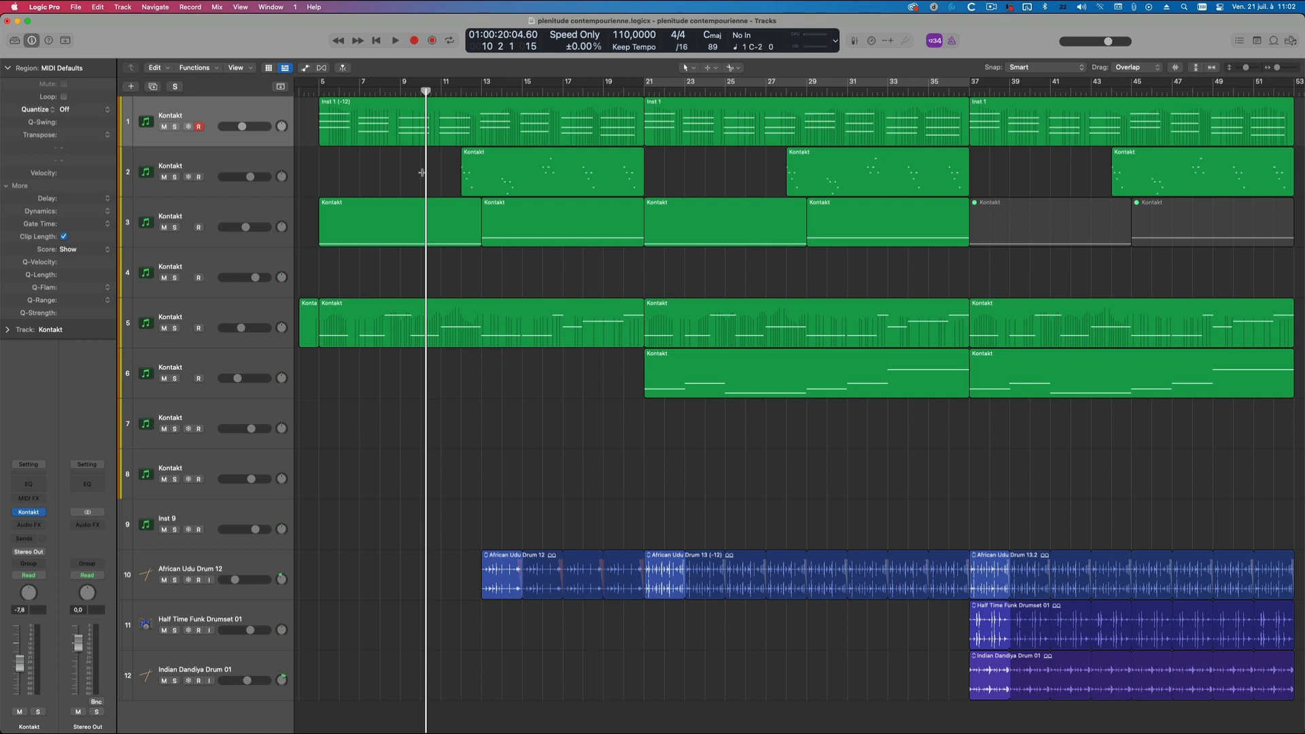
- View the Advanced preferences with the Enable Complete Features option, close the window, and briefly reopen and close it
click(44, 7)
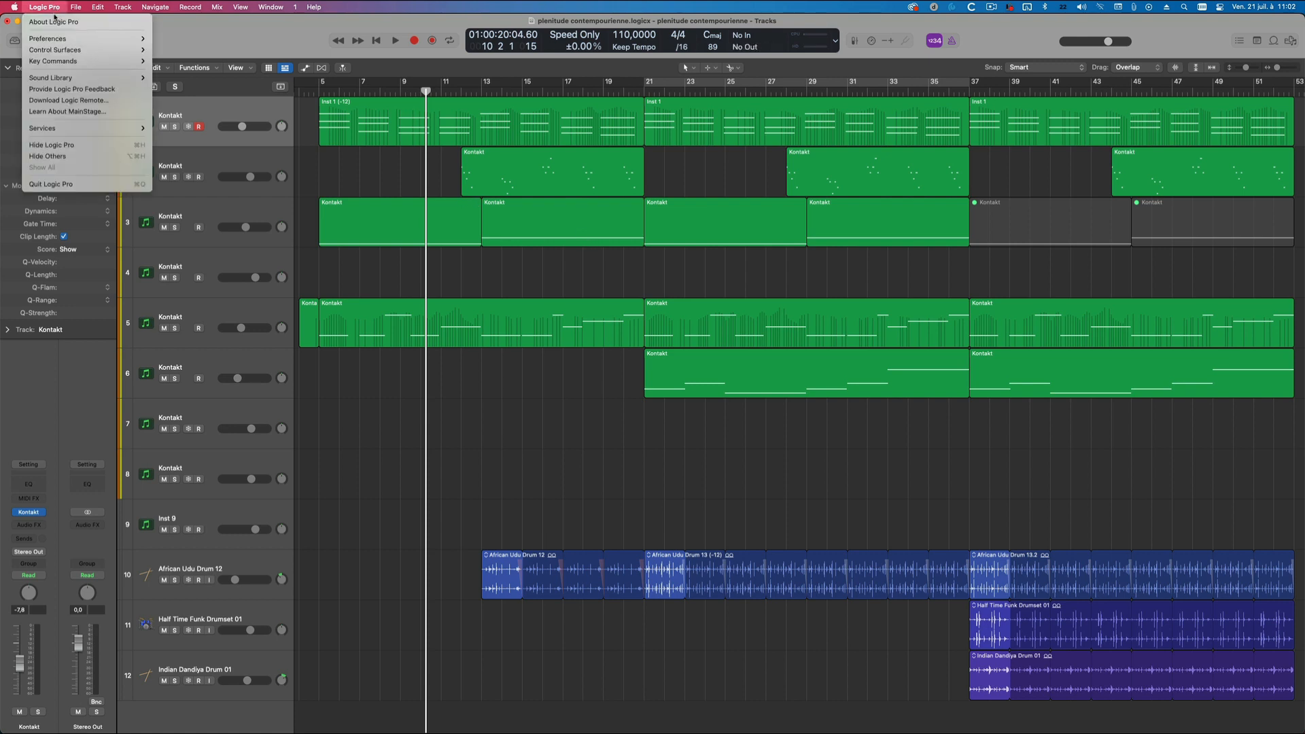
click(550, 366)
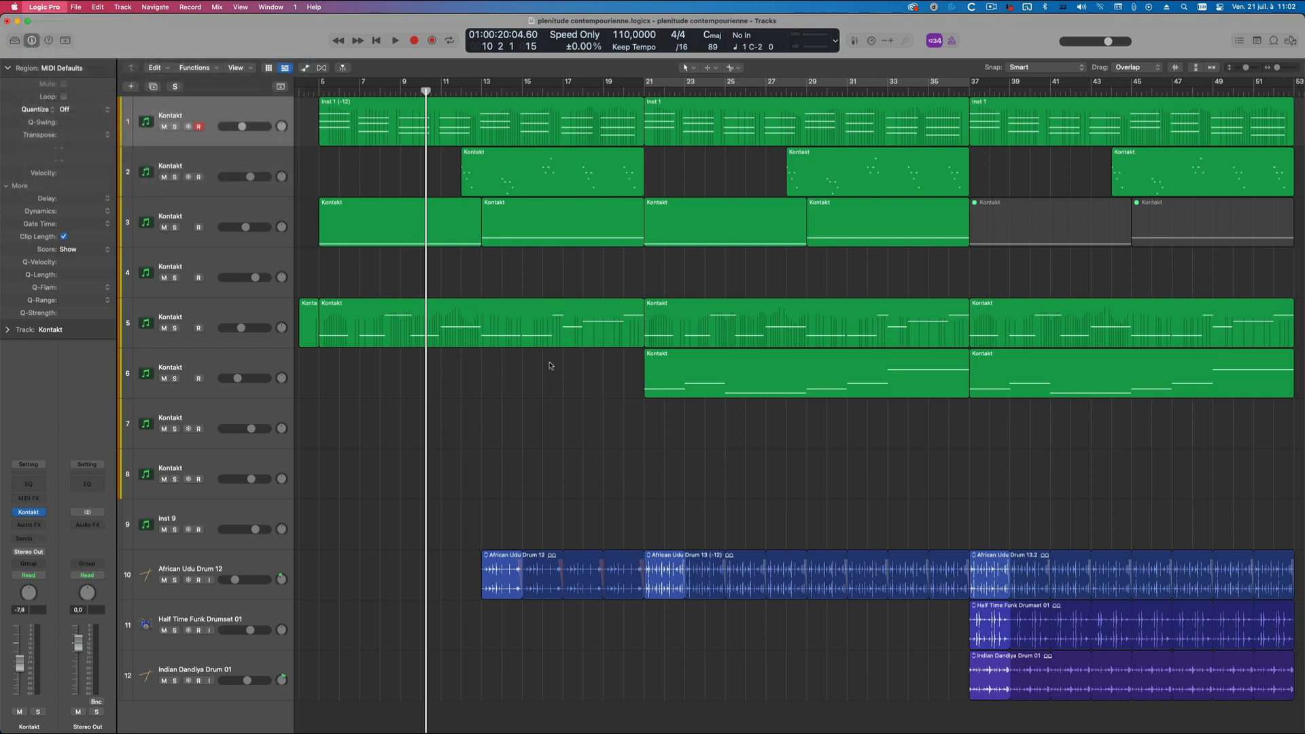
key(super+comma)
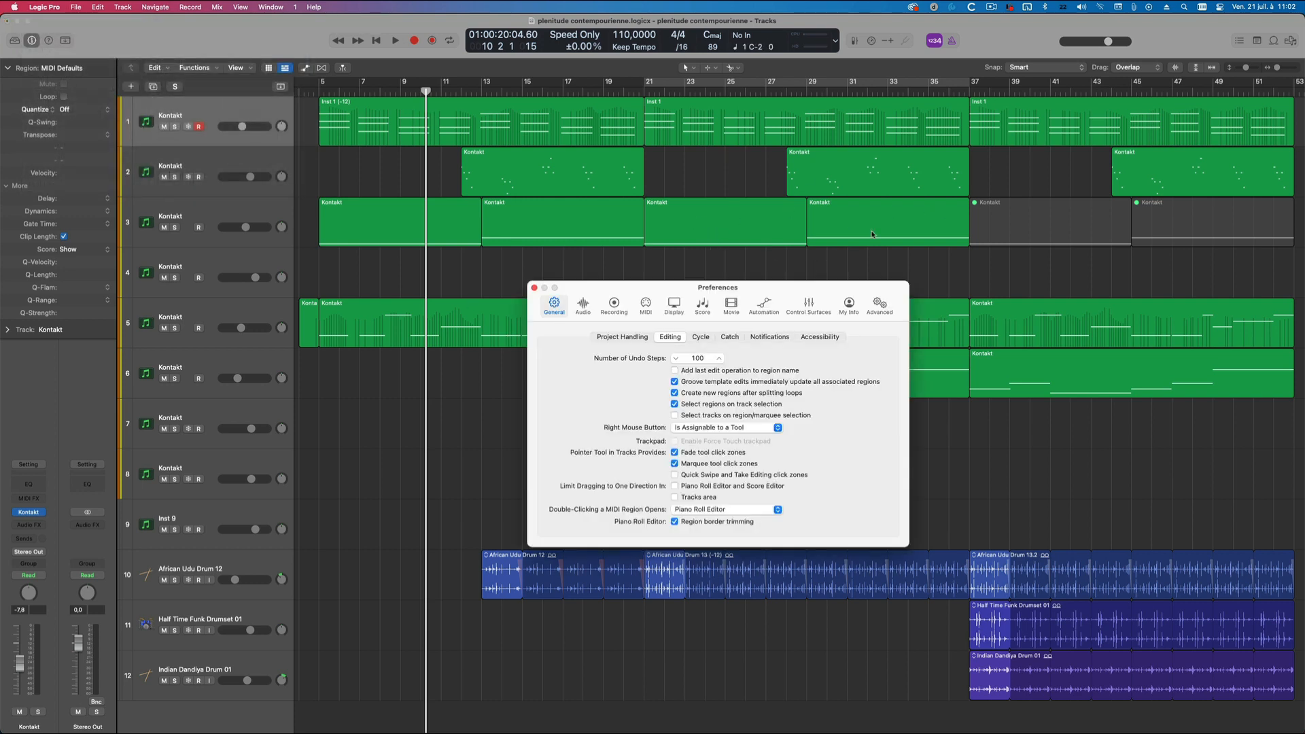
click(883, 308)
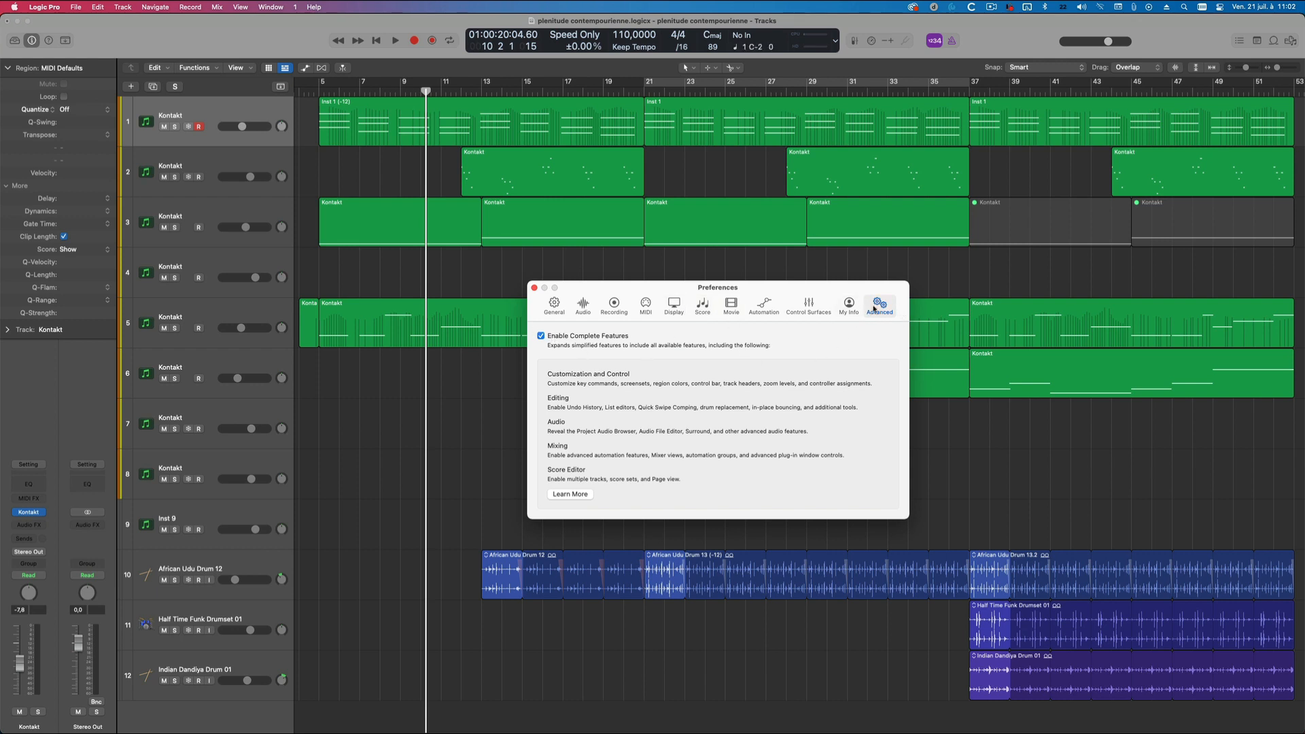
click(534, 287)
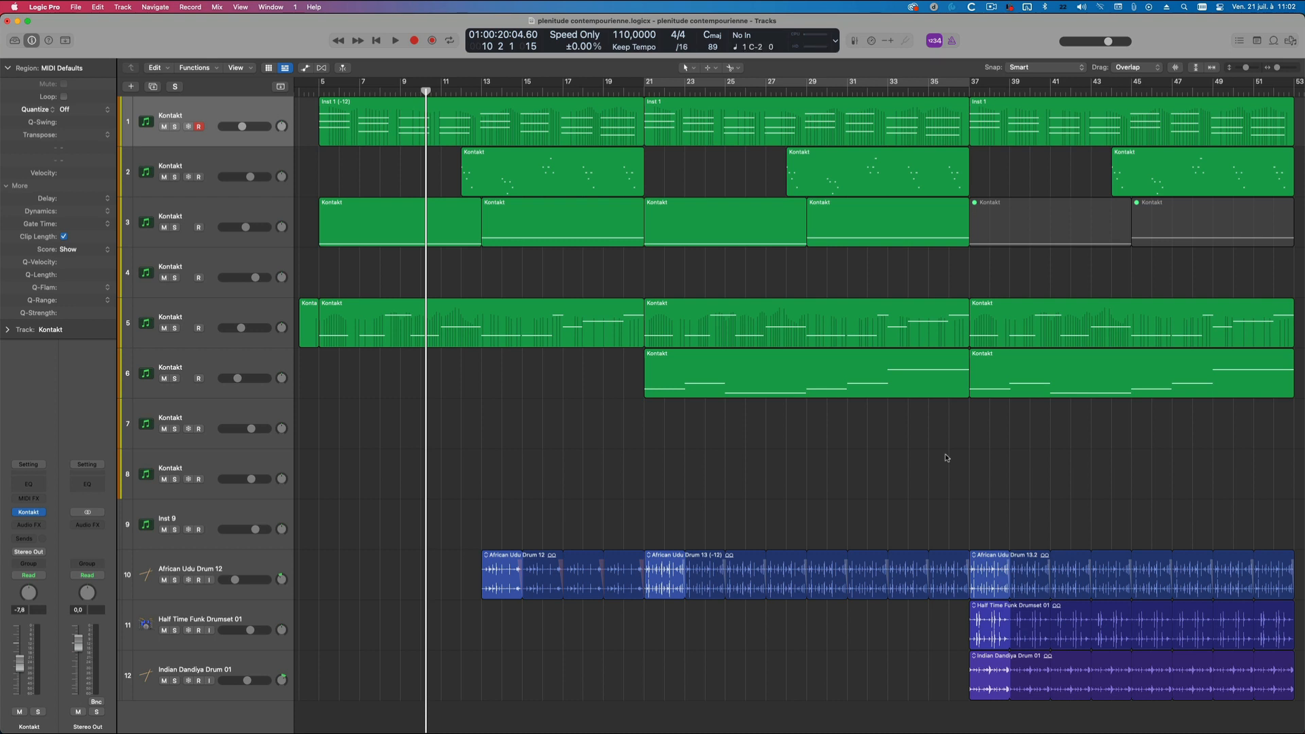
key(super+comma)
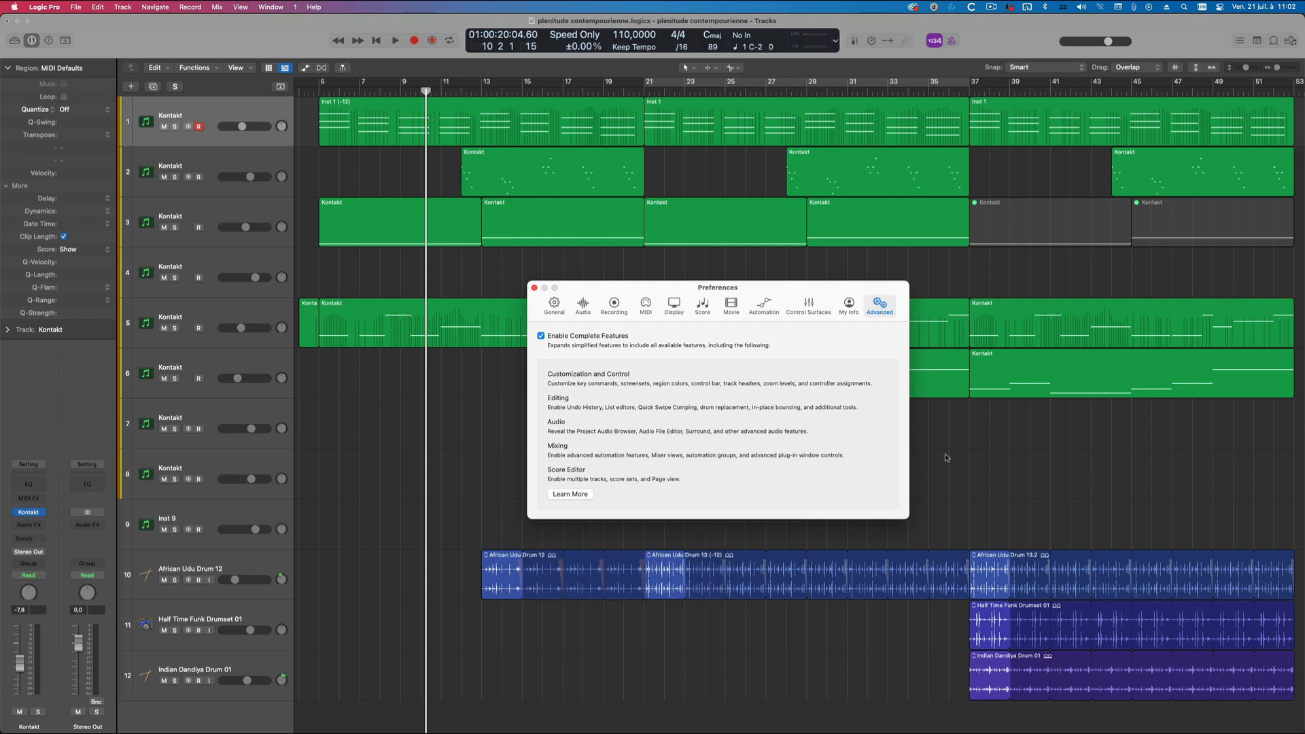
click(534, 287)
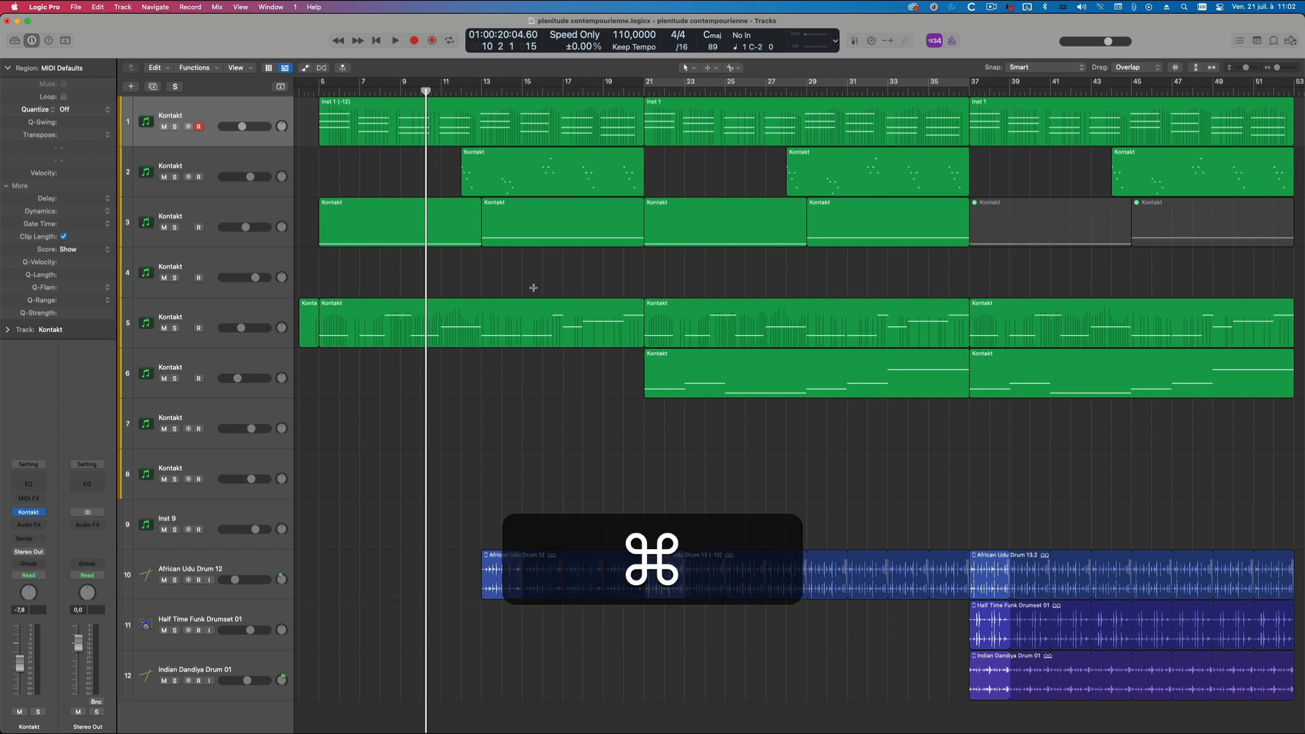
- Reopen the preferences, look through the General, Audio, Recording and MIDI settings, and close the window
key(super+comma)
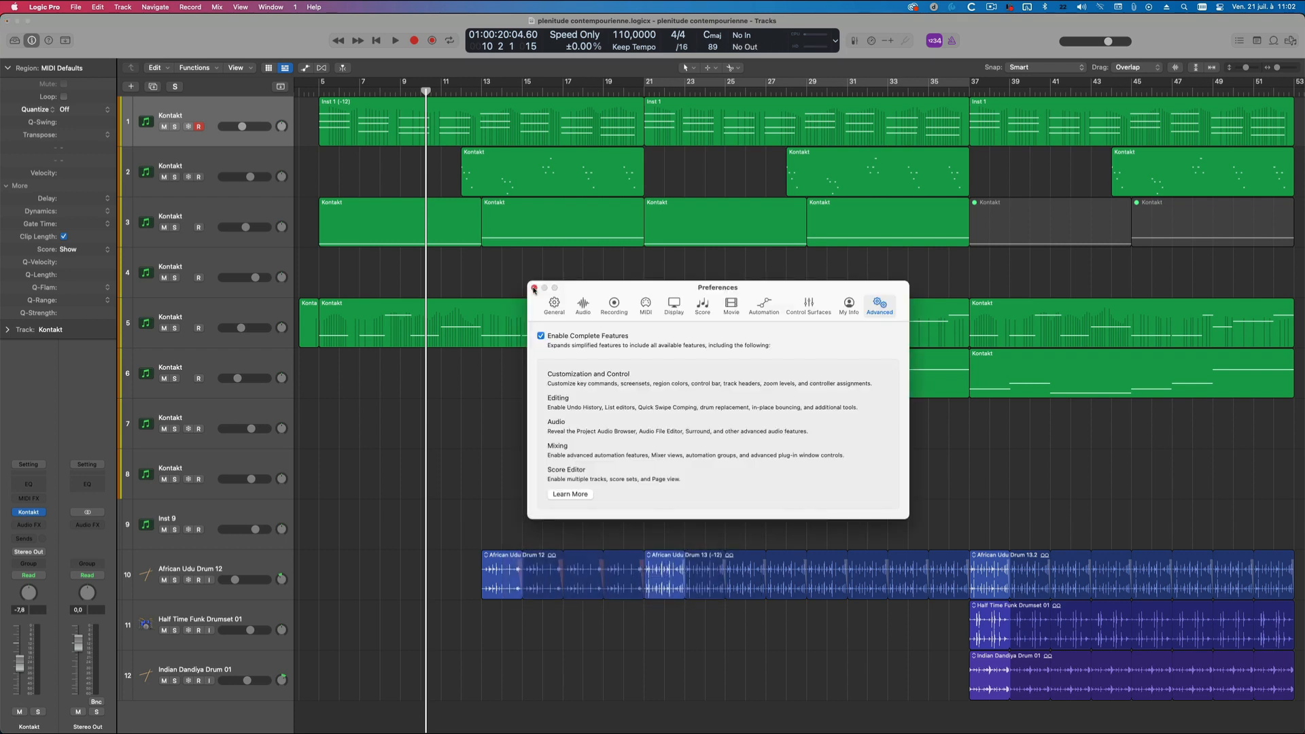
click(554, 304)
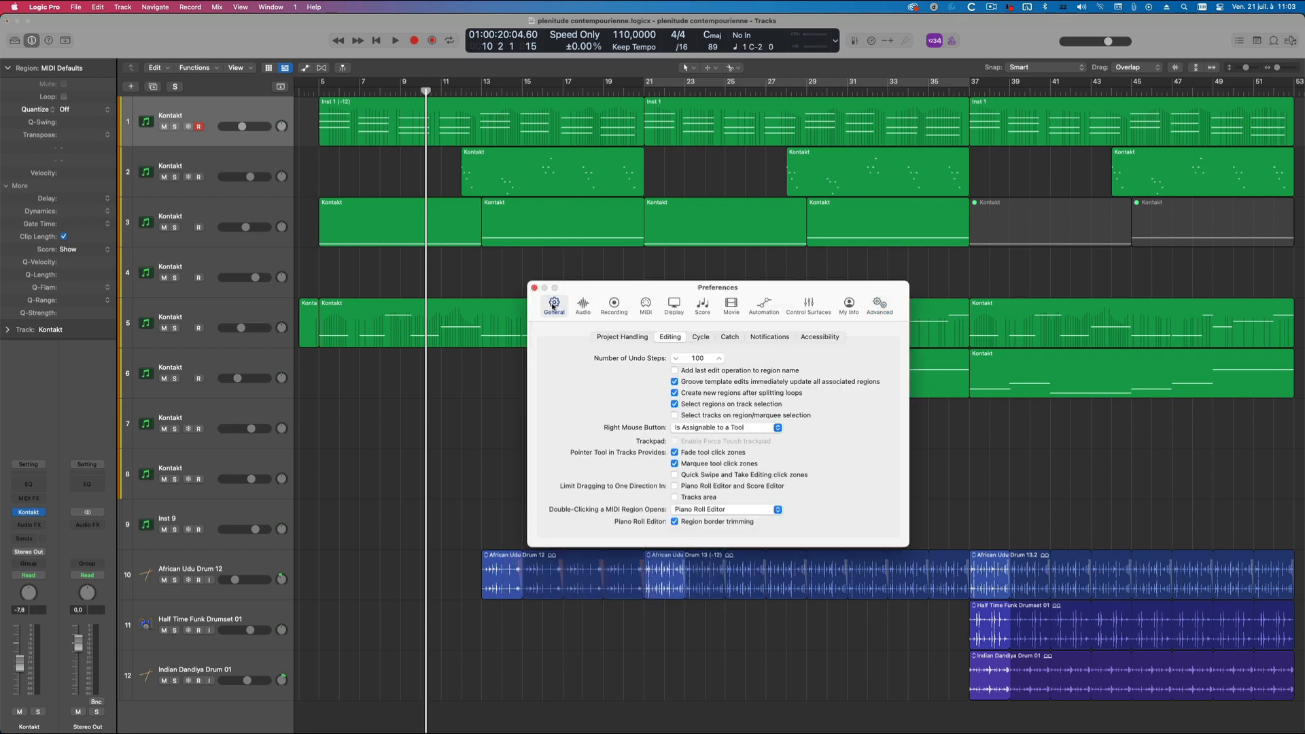
click(586, 307)
click(613, 305)
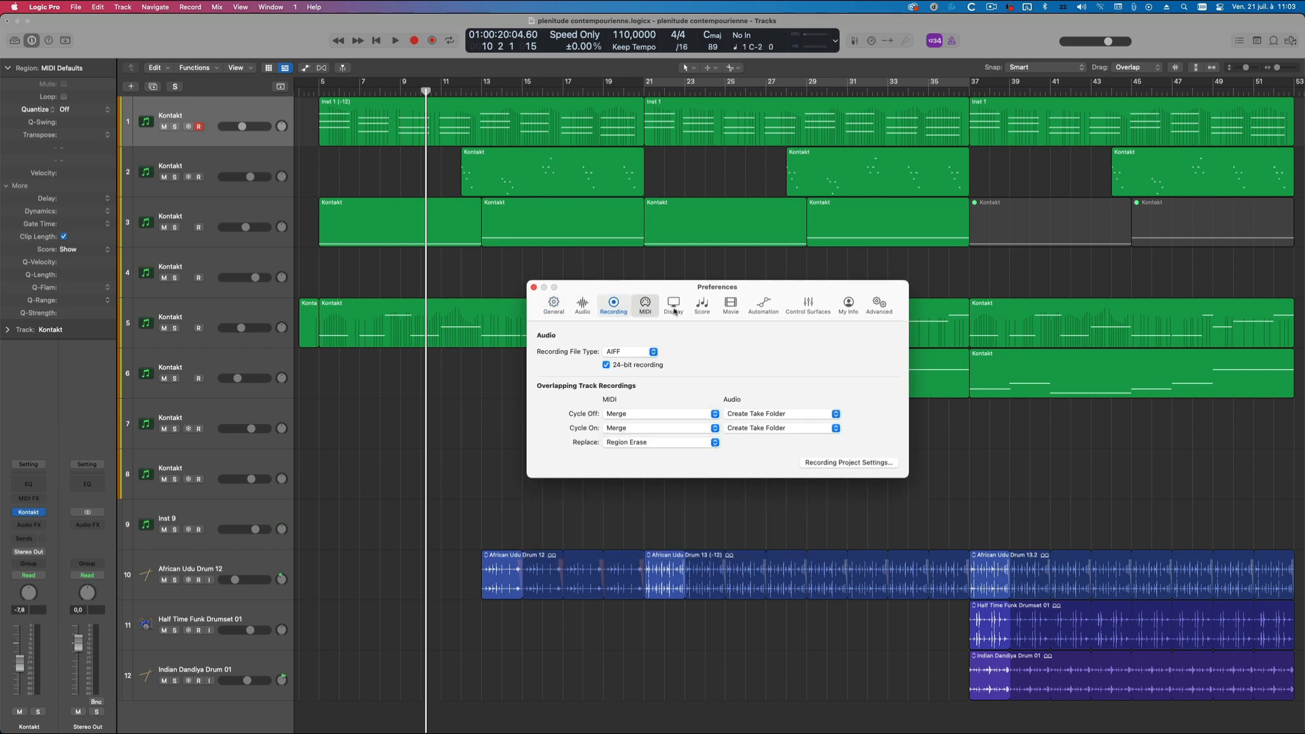
click(646, 305)
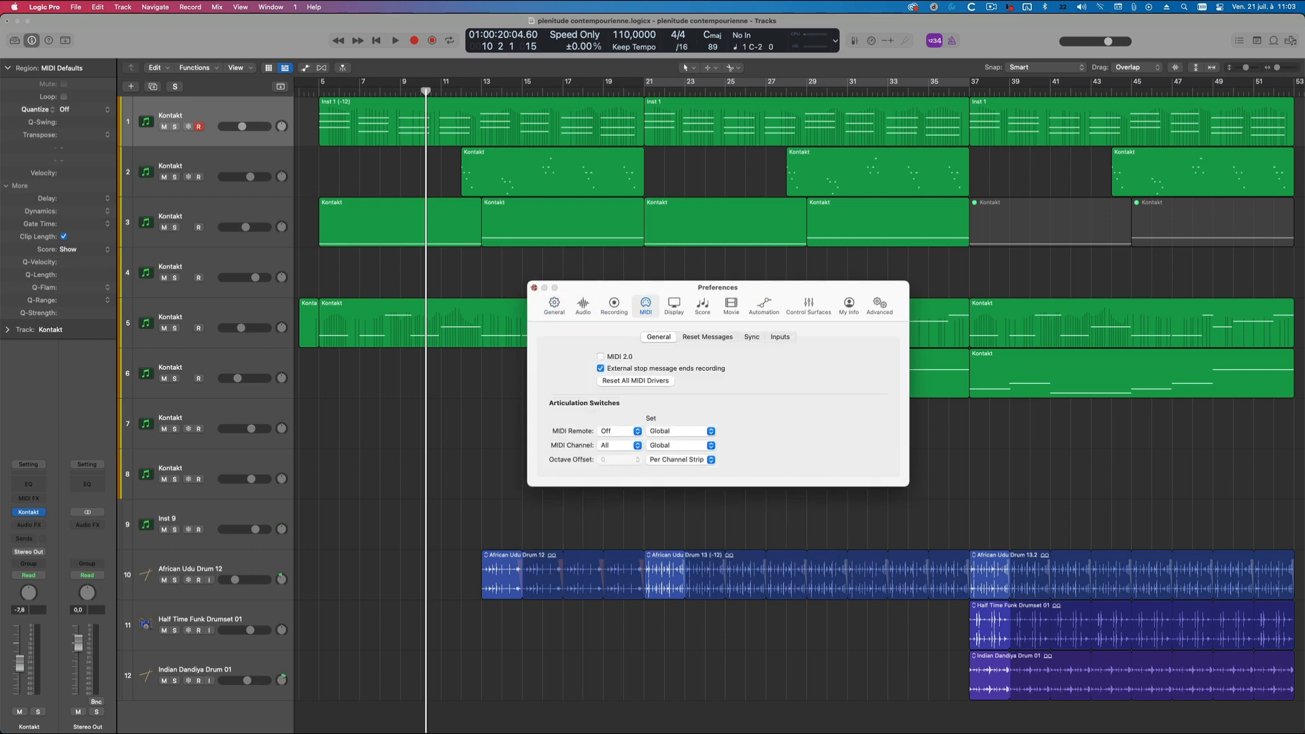
click(534, 287)
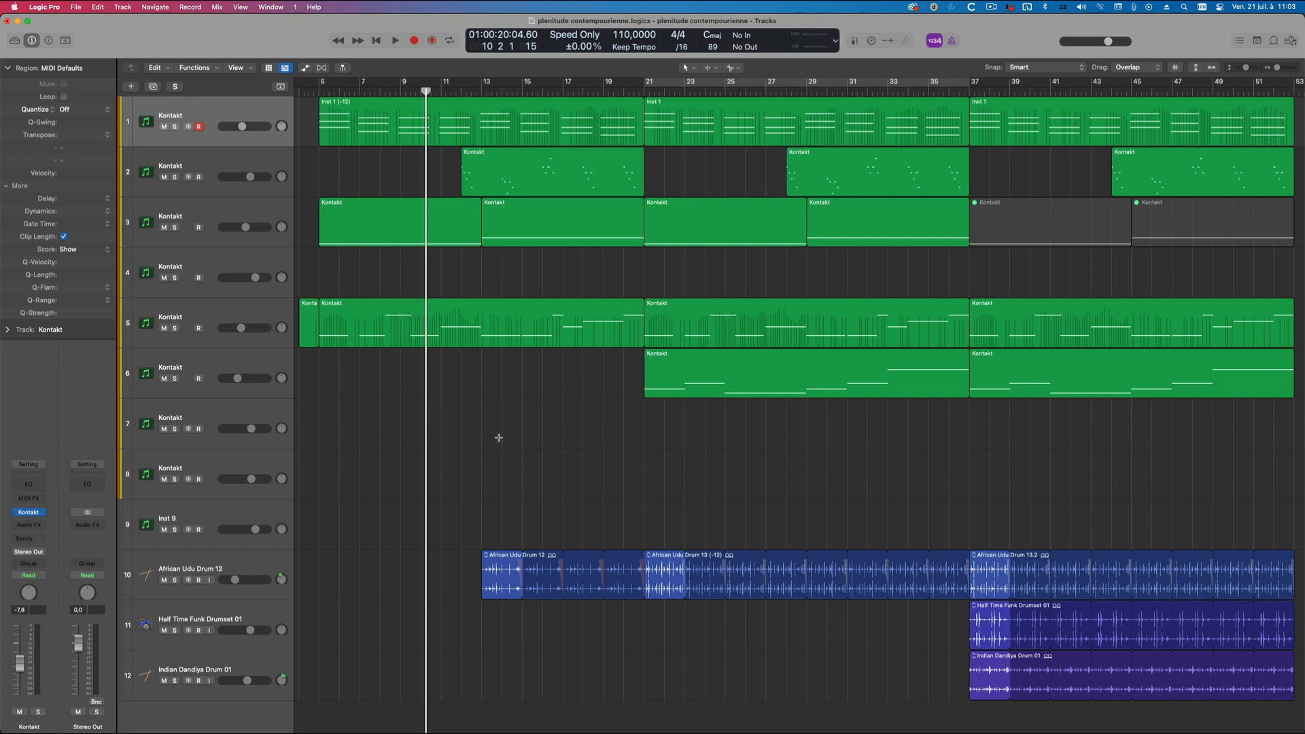
- Look through the tool choices for the primary, Command-key and right-mouse tool slots of the Tracks area
click(691, 64)
click(695, 68)
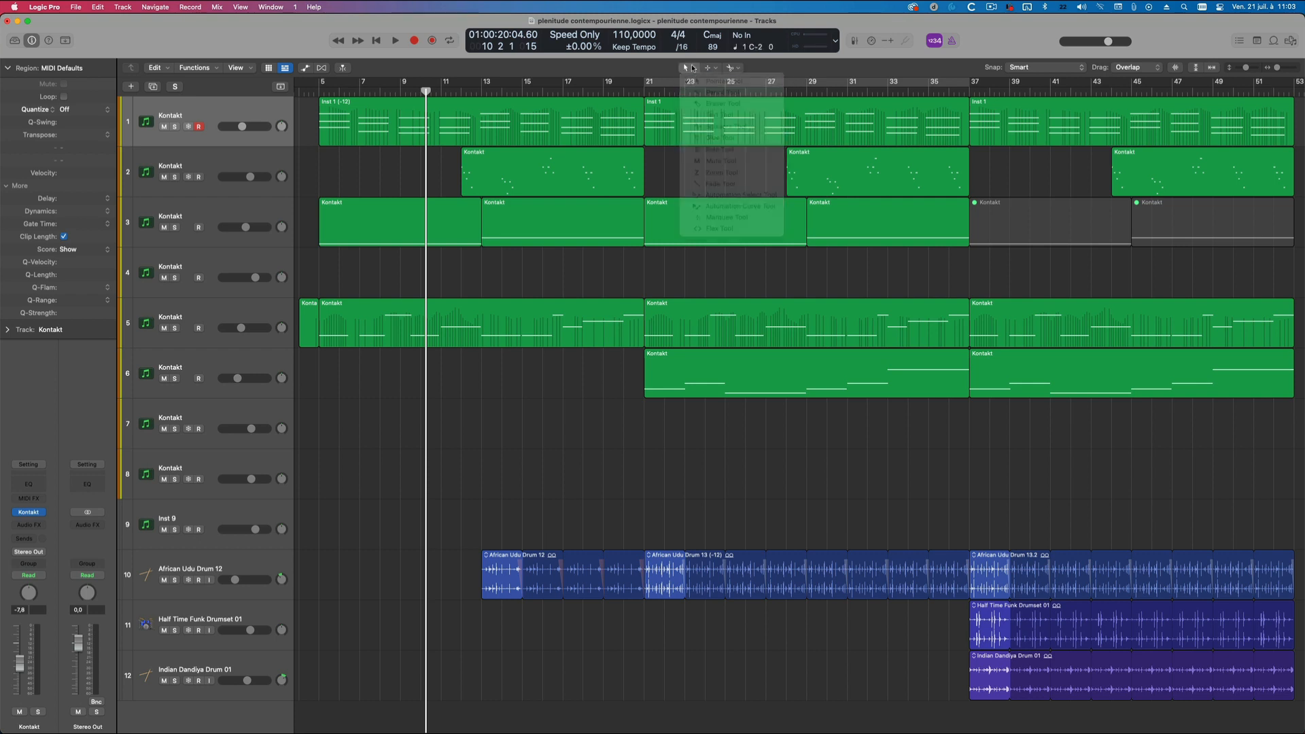
click(716, 68)
click(716, 67)
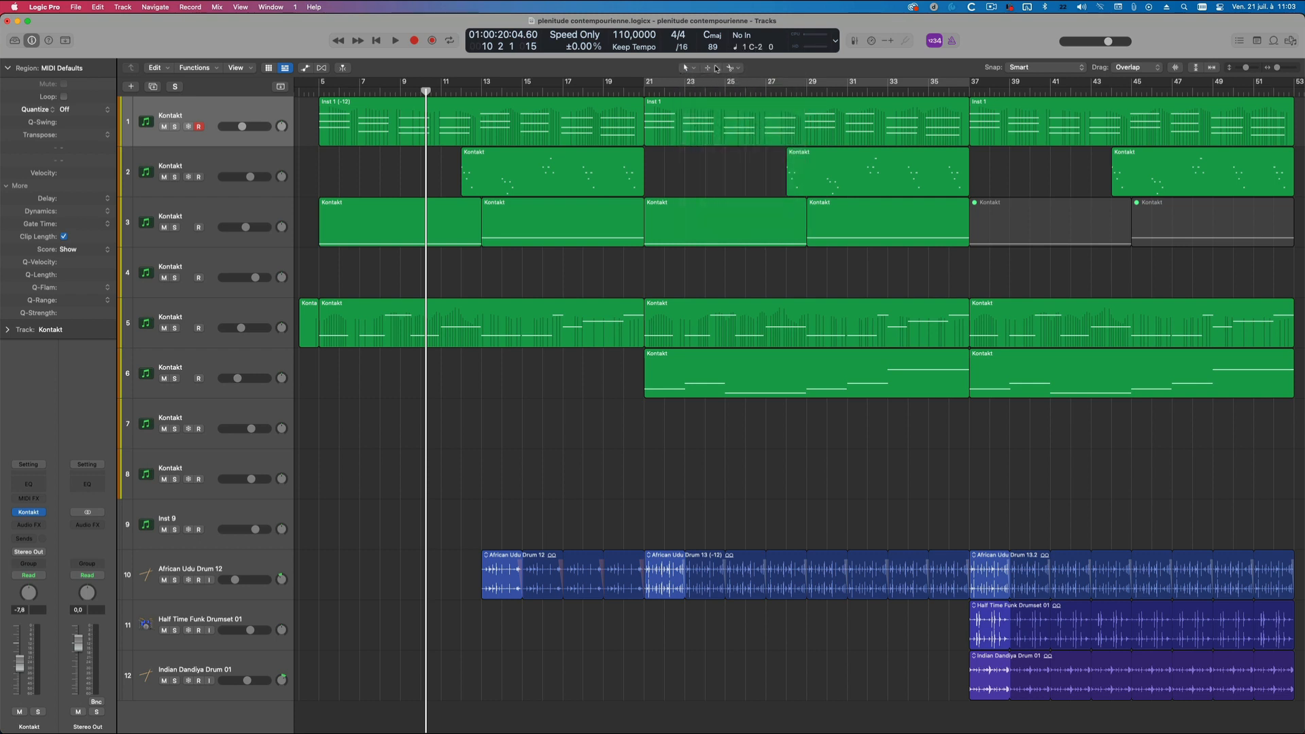
key(super)
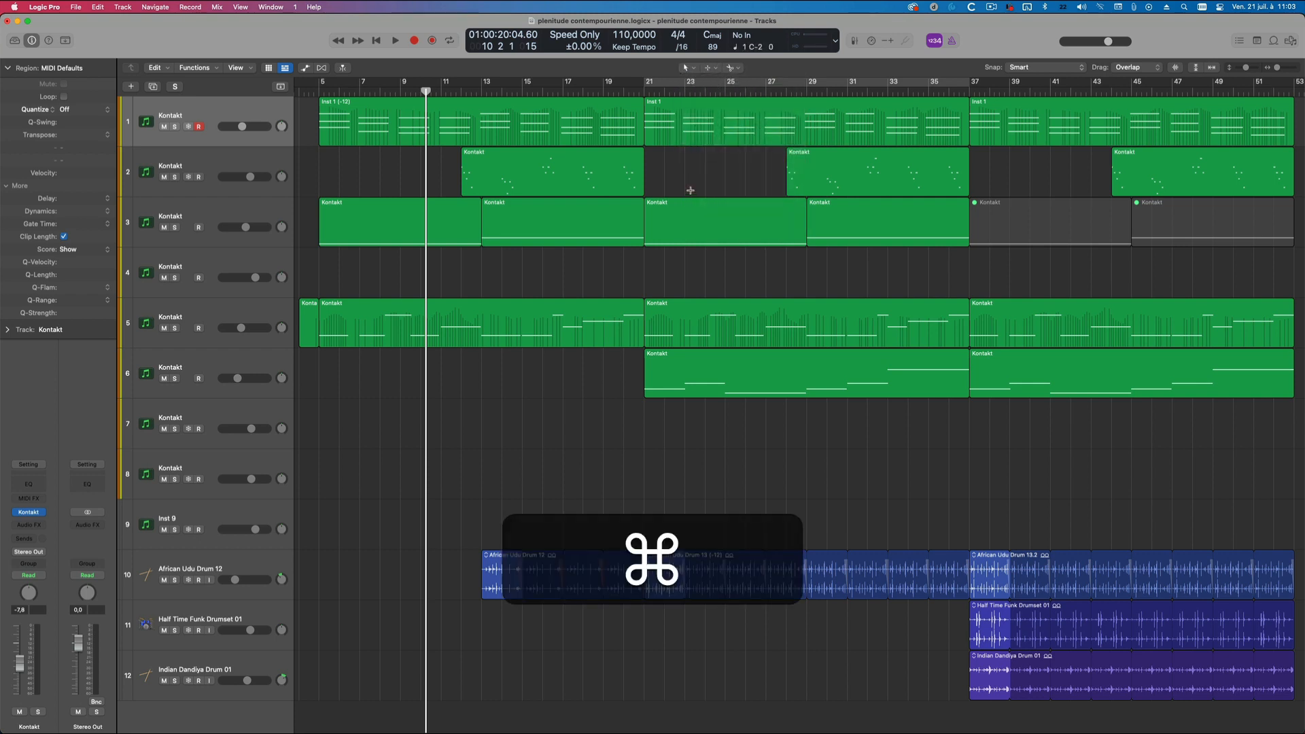
click(734, 68)
click(739, 68)
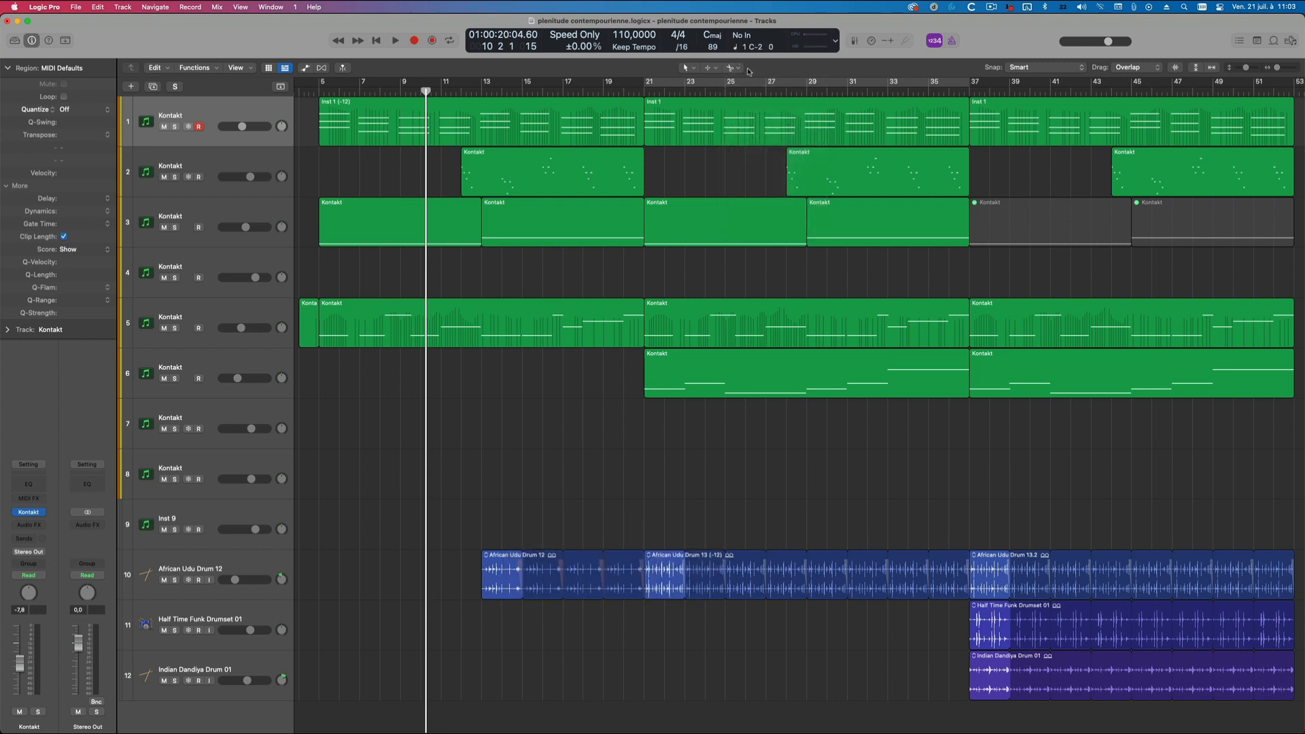
- Set the Right Mouse Button editing preference to Opens Tool and Shortcut Menu and try the combined menu in the Tracks area
key(super+comma)
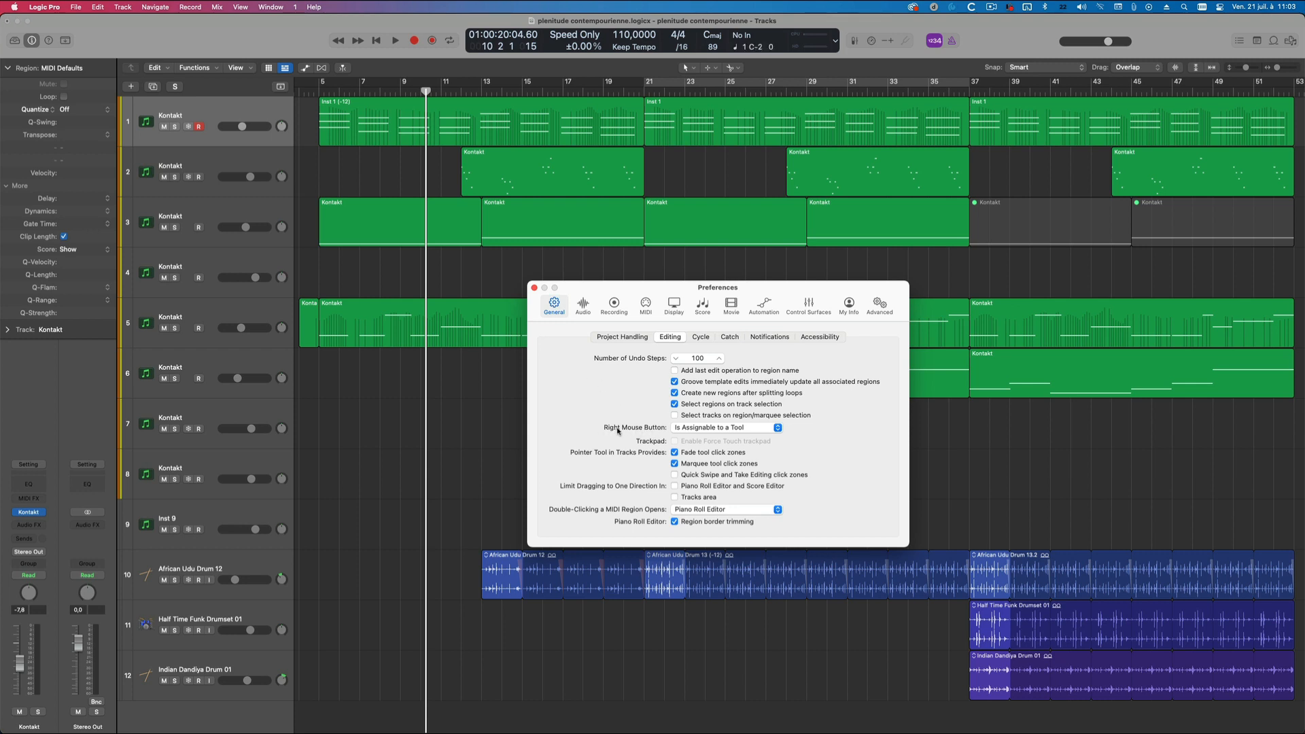
click(684, 428)
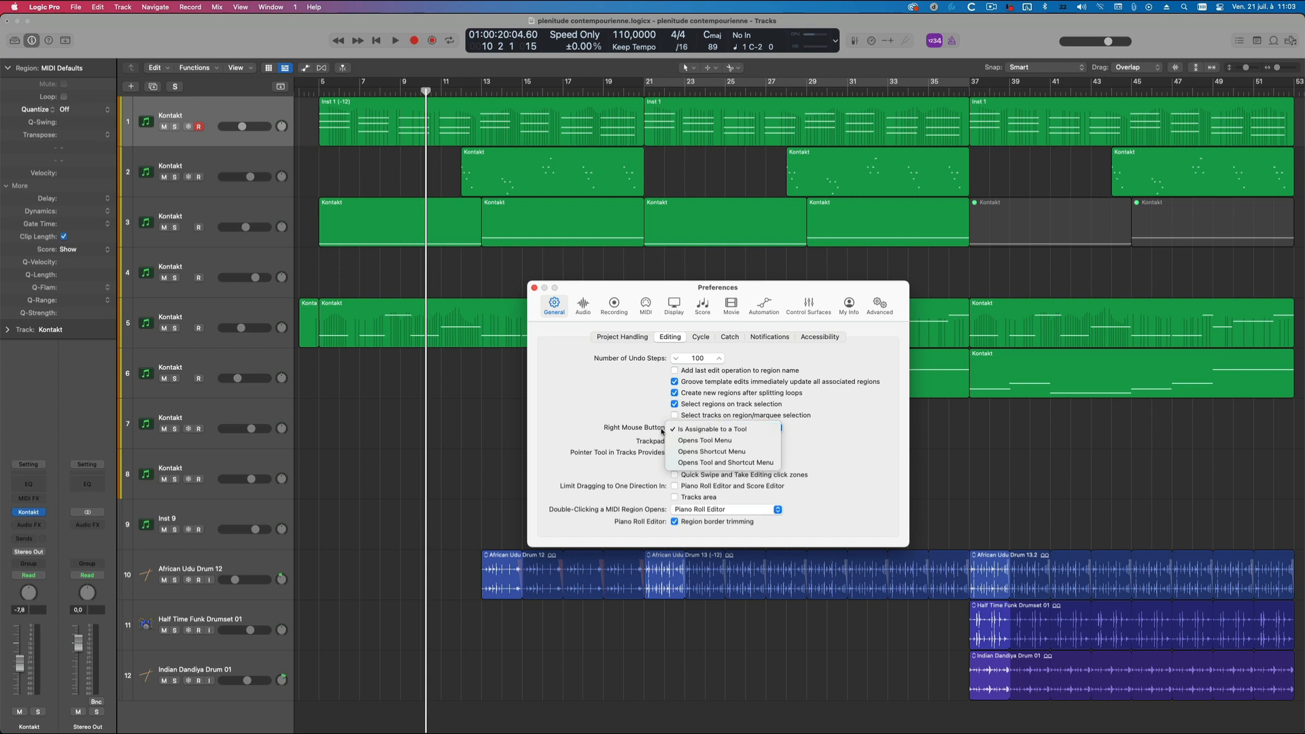
click(706, 465)
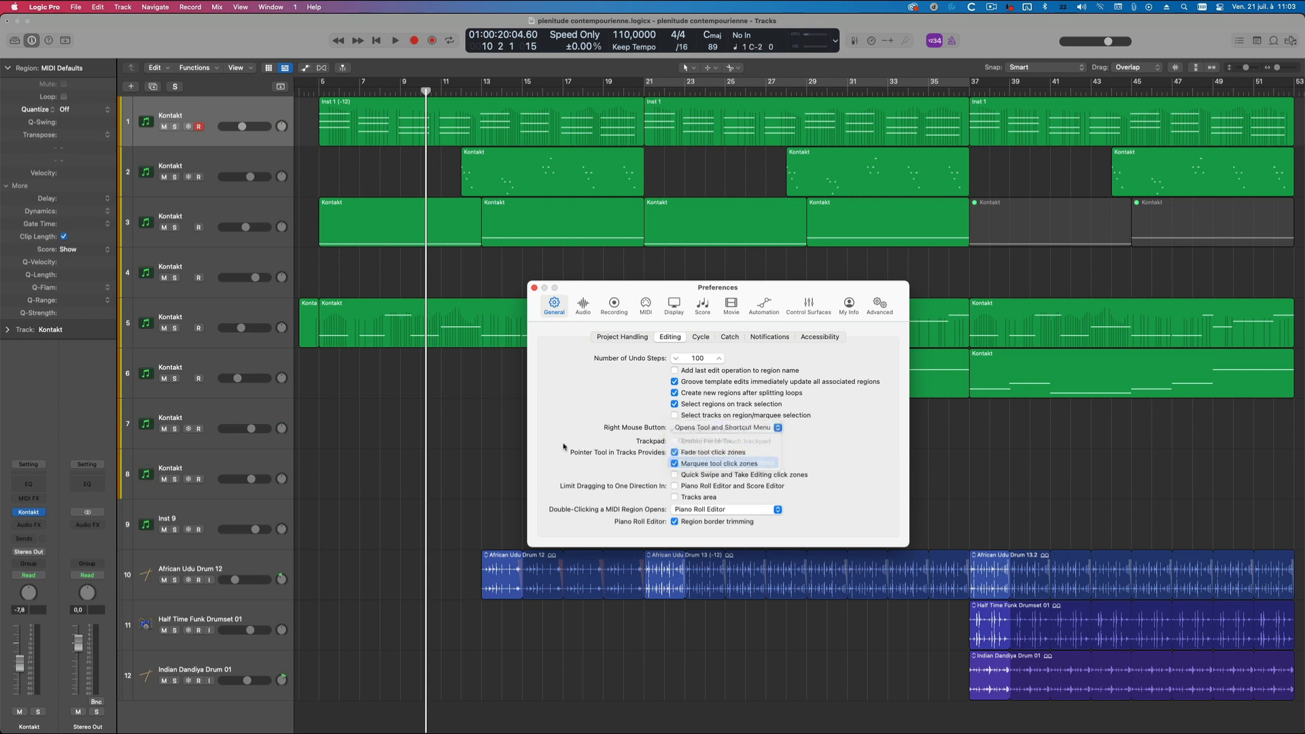
right_click(498, 410)
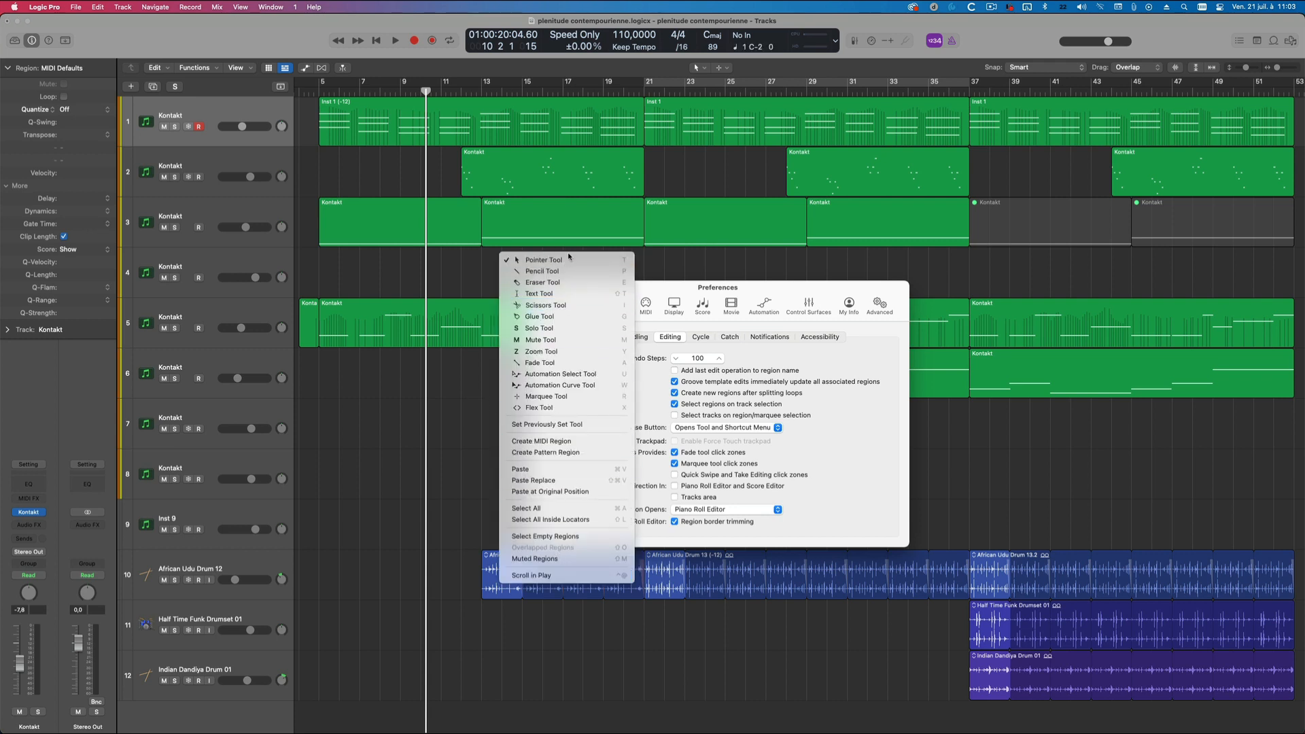
click(463, 436)
- Set the Right Mouse Button preference to Is Assignable to a Tool and close the preferences
click(698, 428)
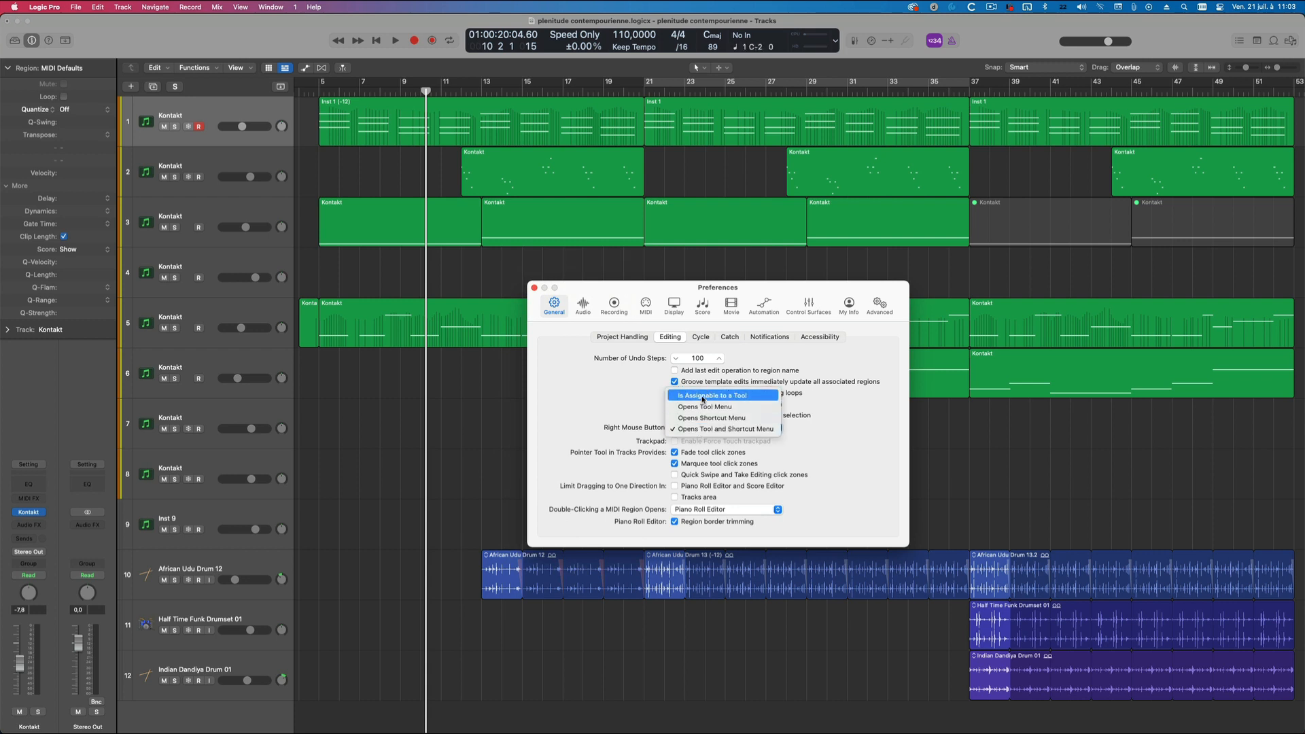
click(703, 397)
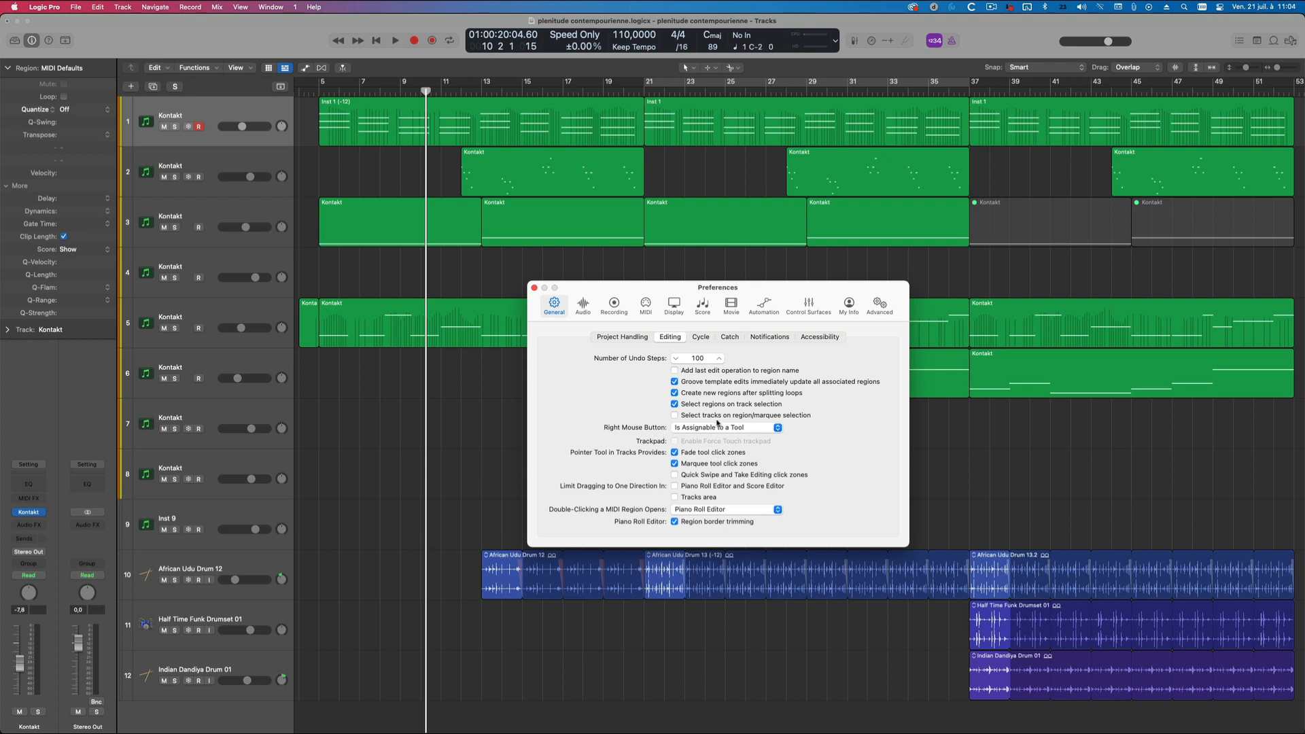
click(534, 288)
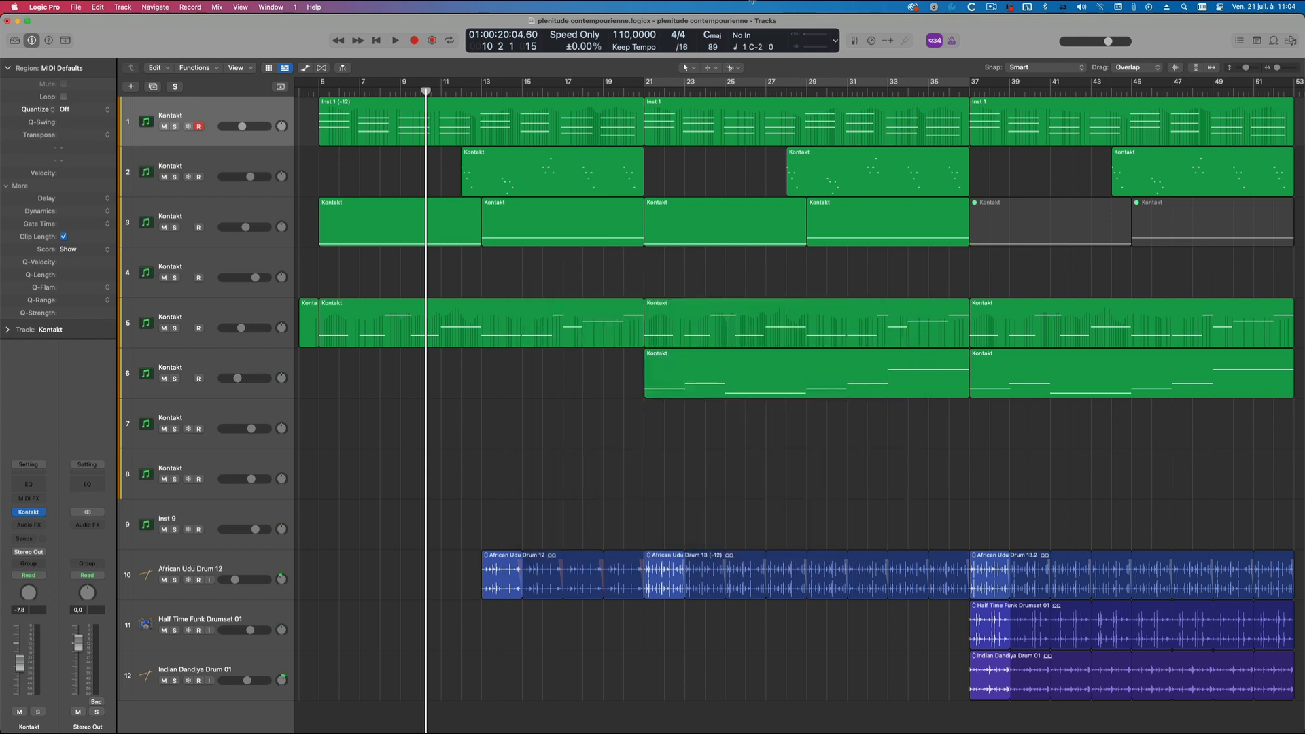
- With the Scissors tool, split the track 5 Kontakt region at bar 18 and the track 2 regions at about bars 15, 18, 19 and 29
click(738, 69)
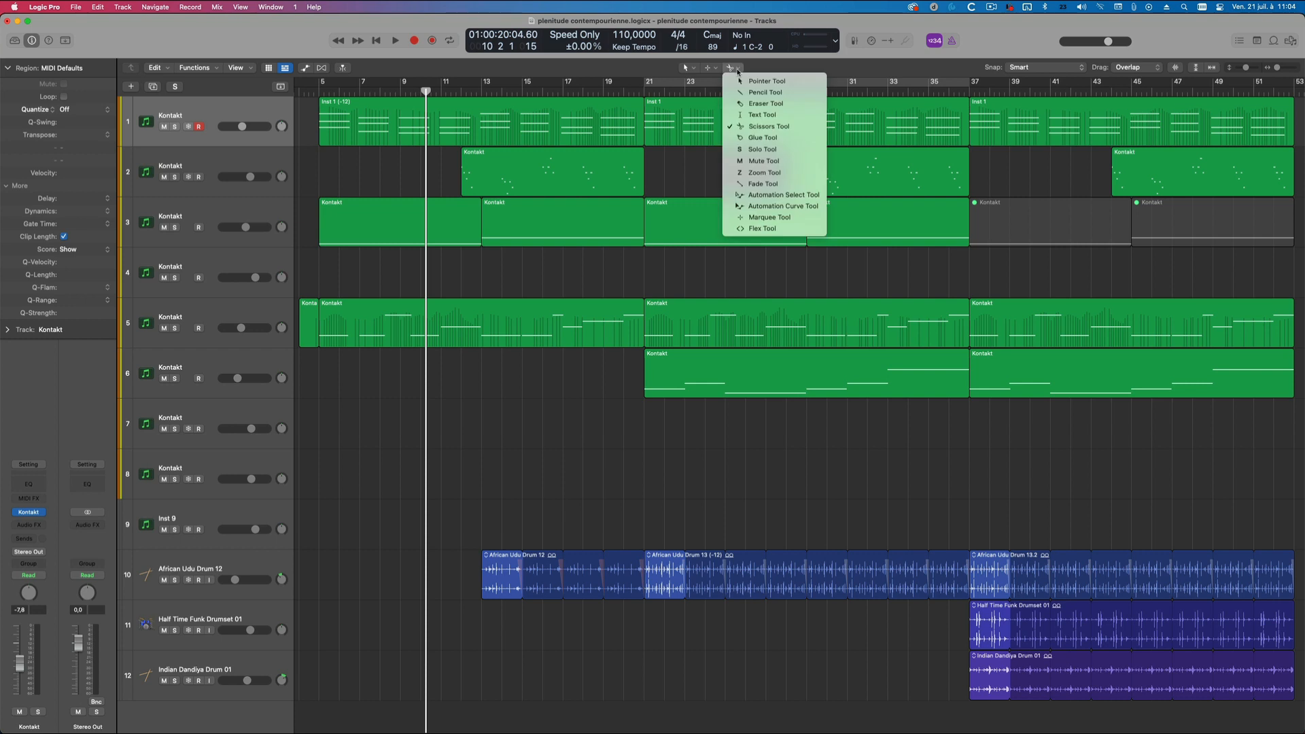
click(576, 366)
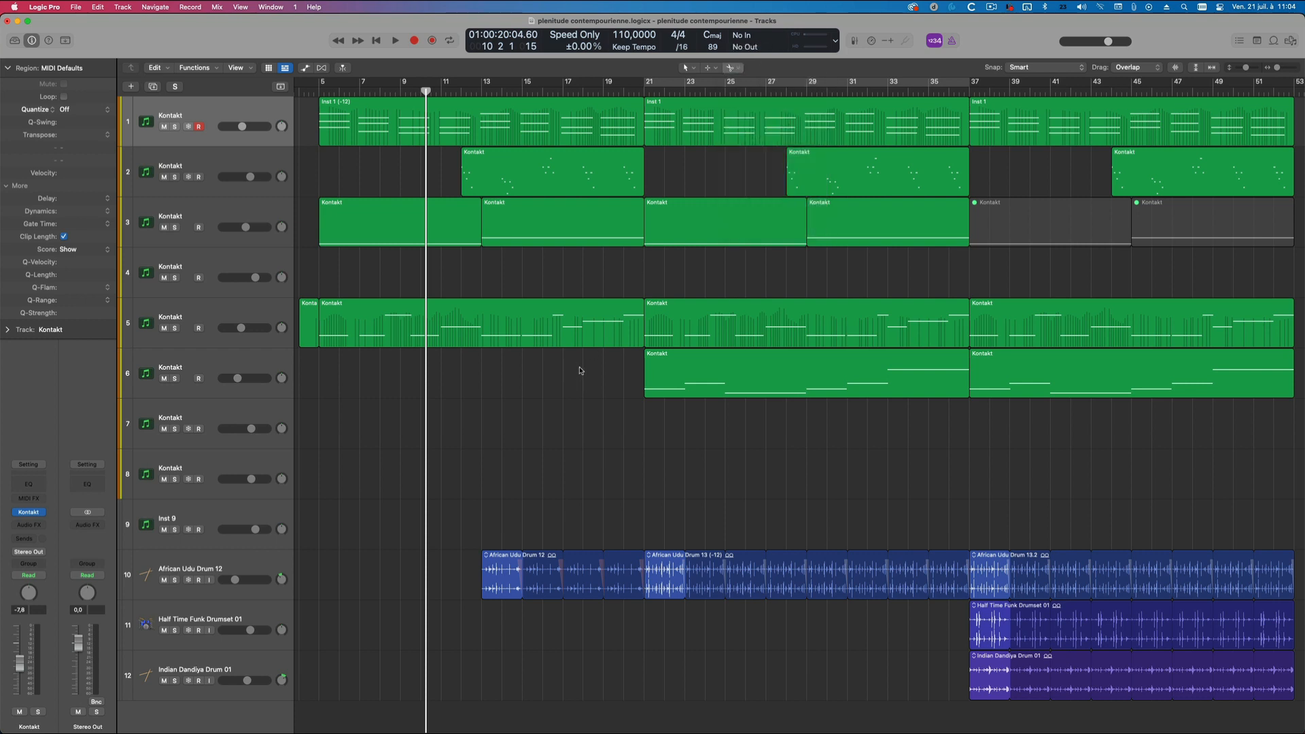
click(582, 333)
click(523, 178)
click(583, 178)
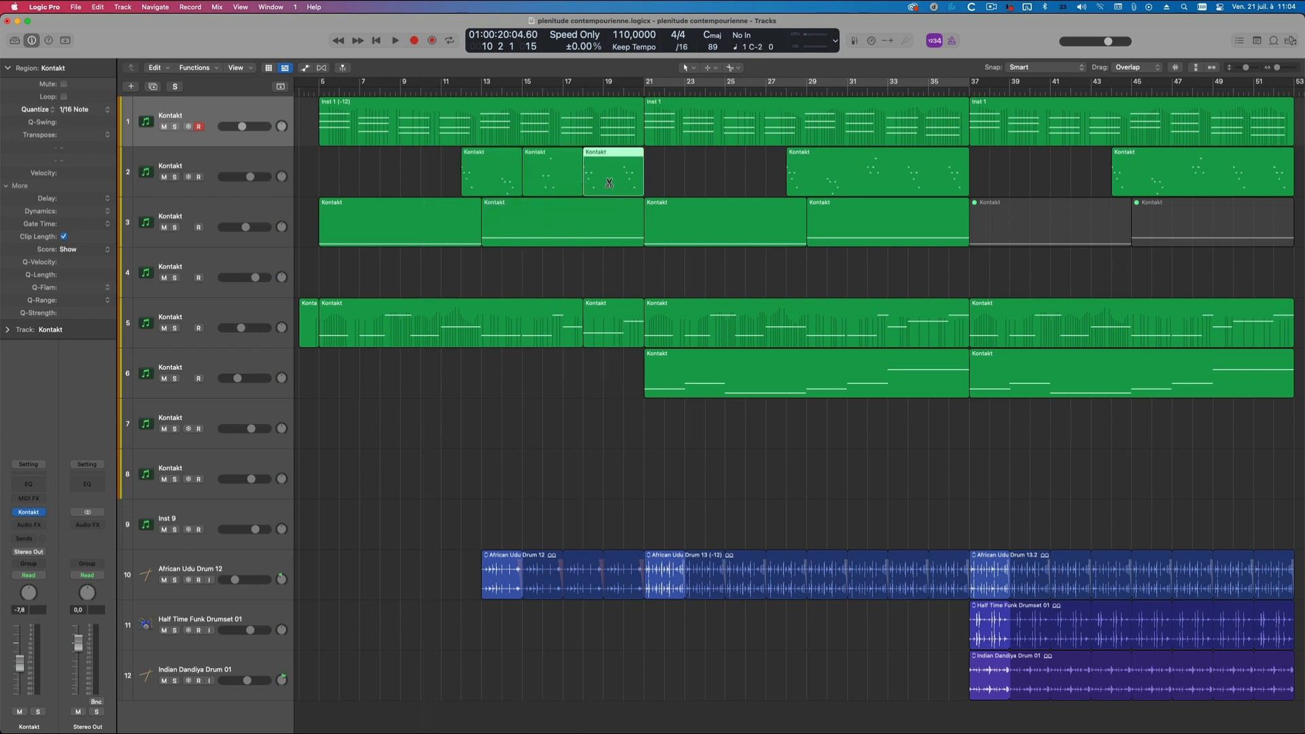
click(609, 182)
click(812, 175)
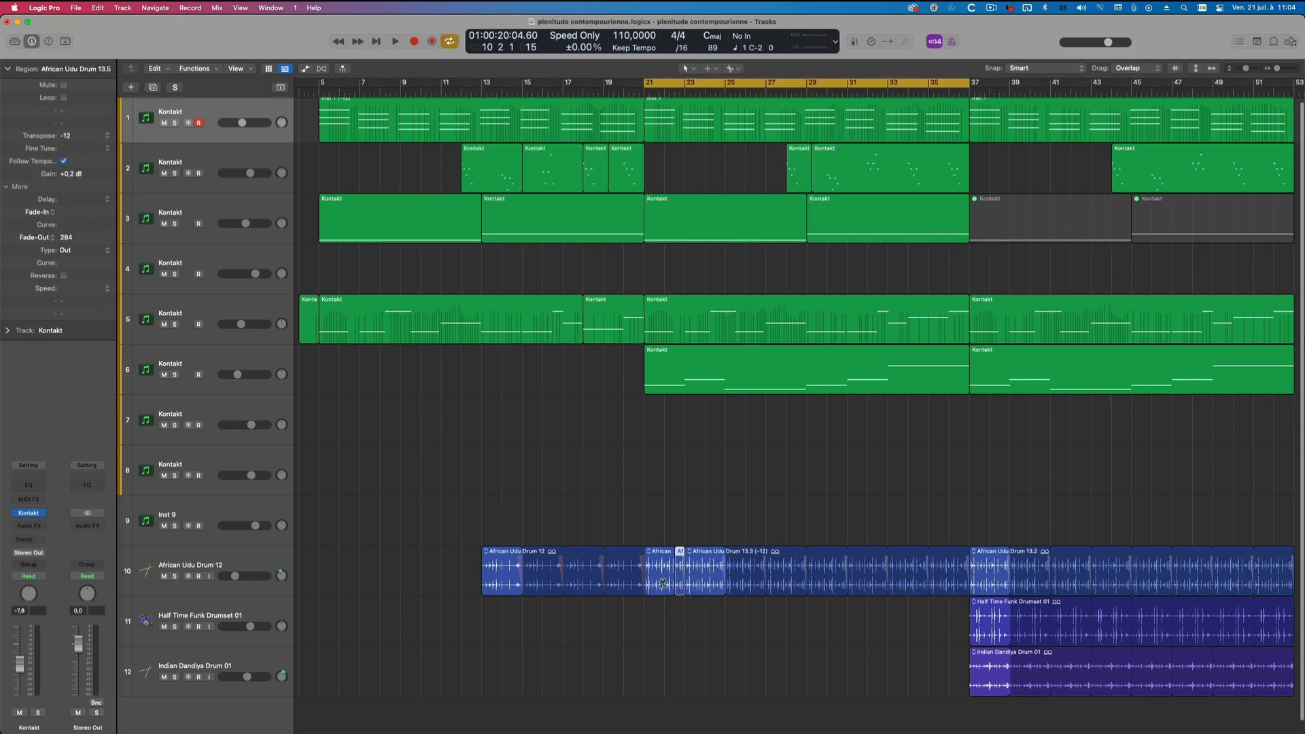
- Try splitting the African Udu Drum 13 region on track 10 near bar 22, and undo its splits
click(664, 581)
key(super+z)
key(super+z)
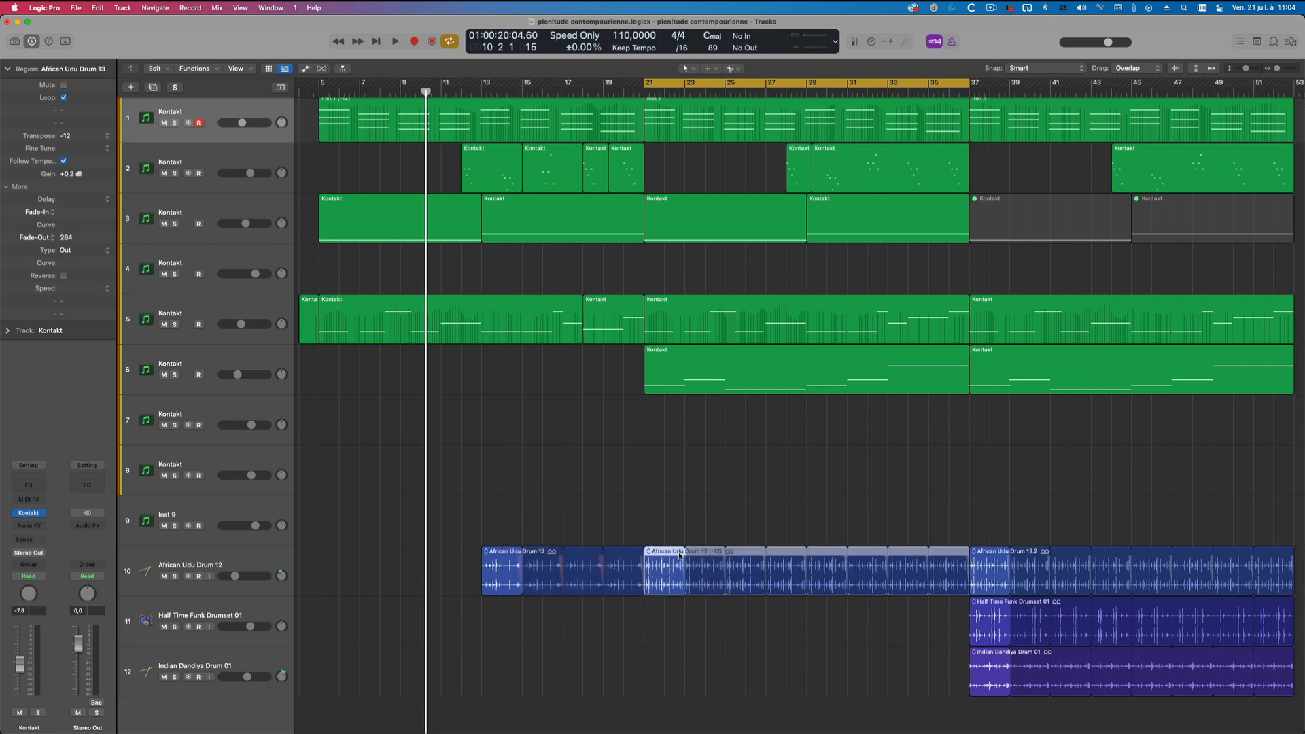
- Review the tools available for the Command-key tool slot, leaving it on the Marquee Tool
click(707, 68)
click(741, 225)
key(super)
click(710, 68)
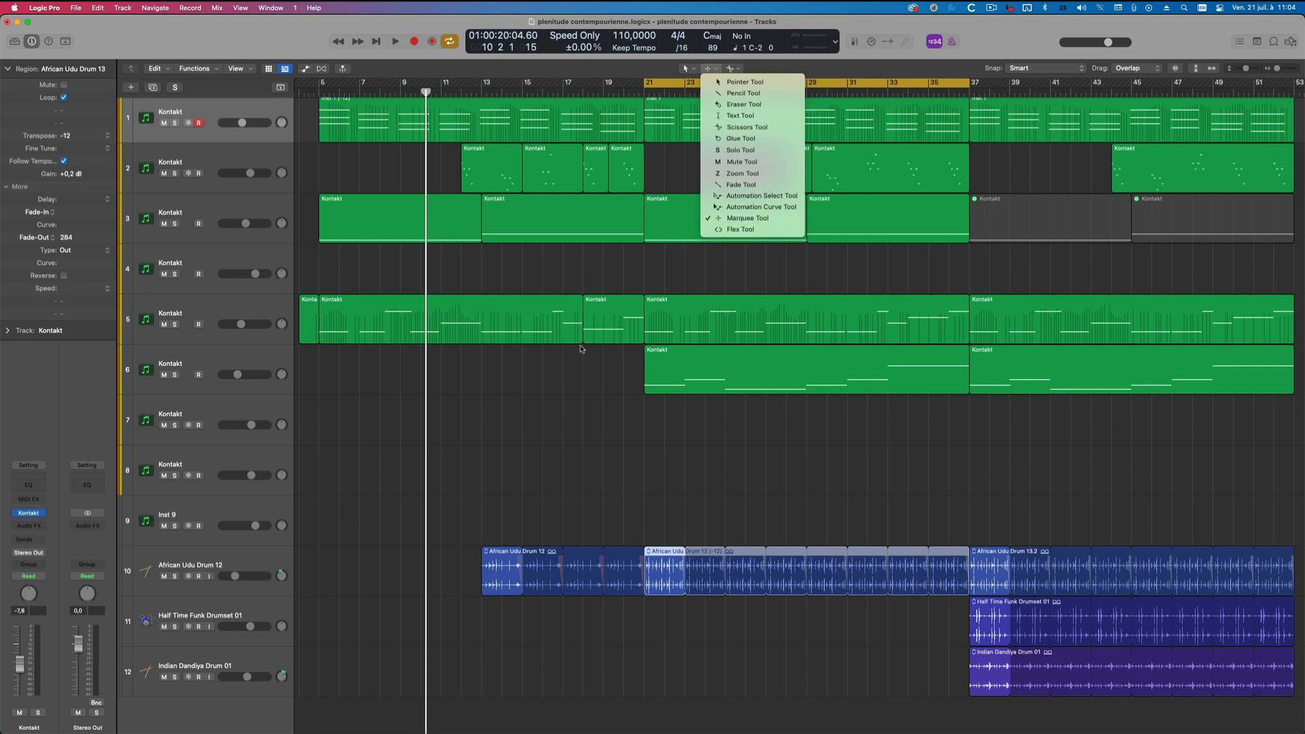
key(super)
click(590, 366)
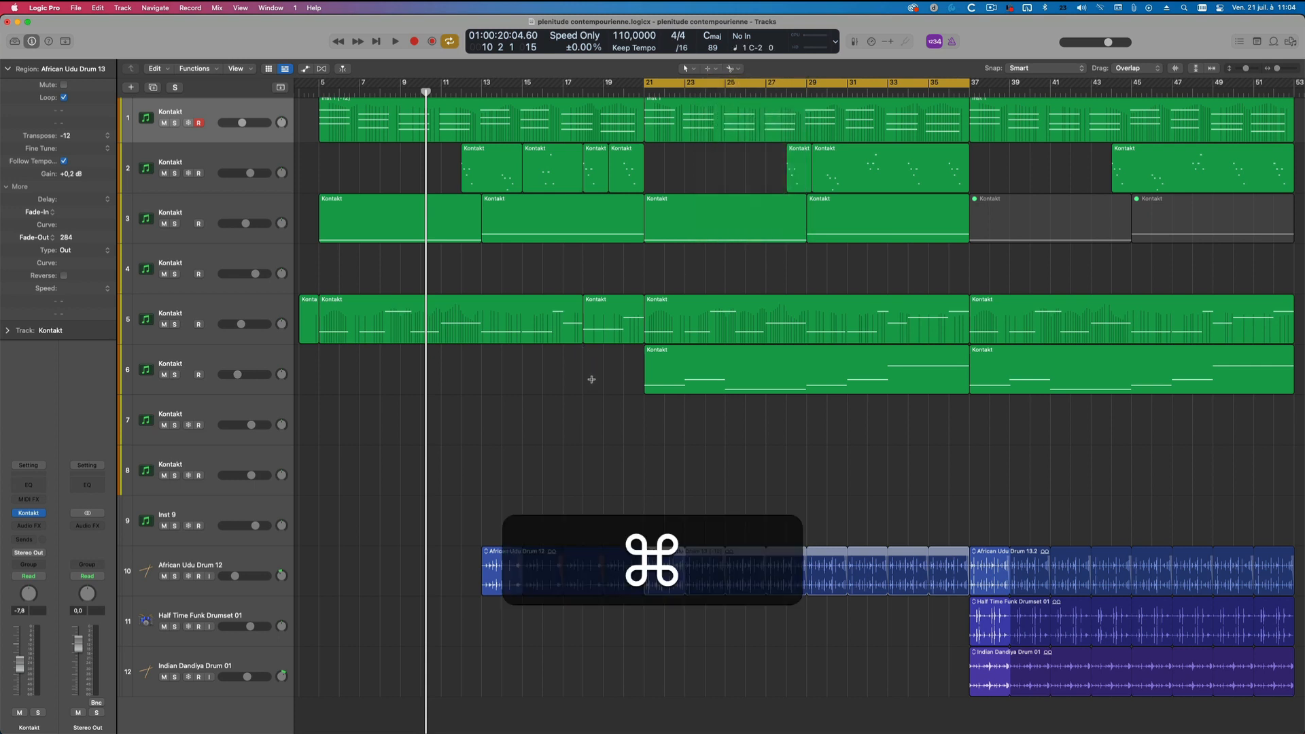
- Marquee-select from about bar 18 to bar 25 on track 6 and separate that part of the Kontakt region, choosing Split for crossing notes
drag(591, 379, 703, 417)
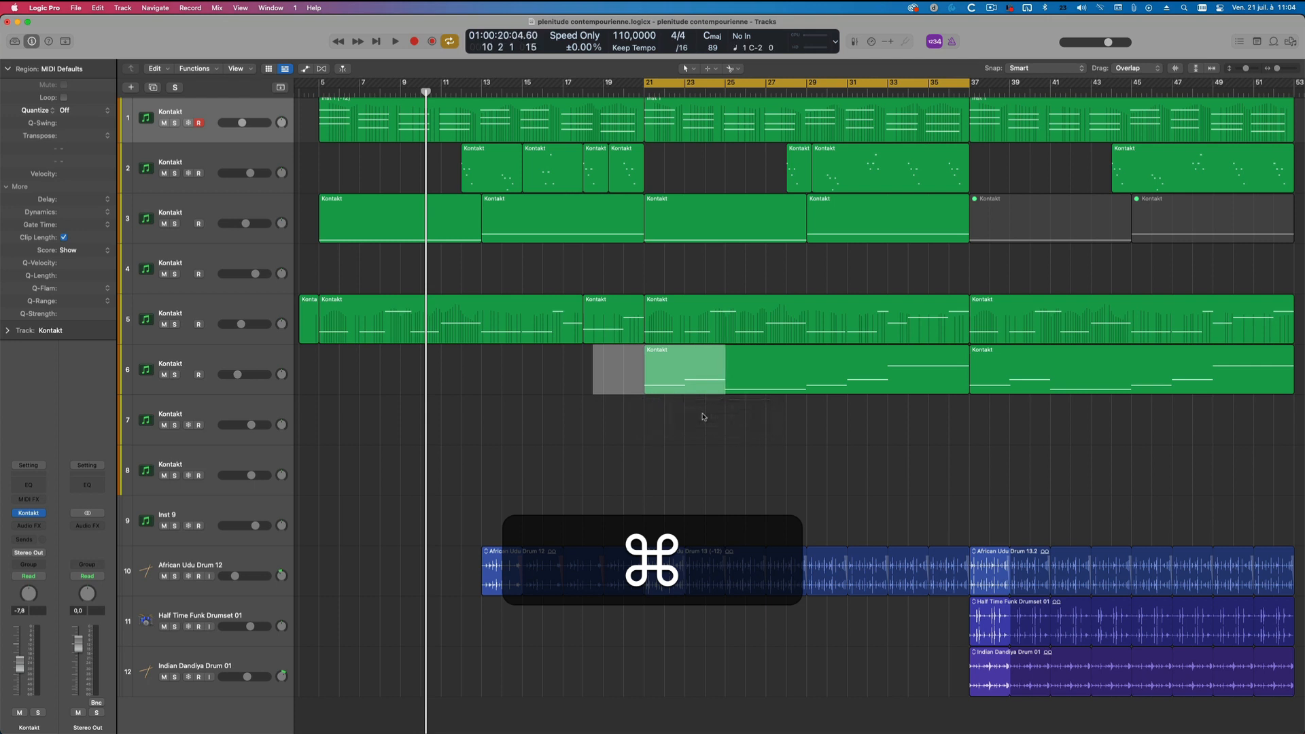
click(699, 360)
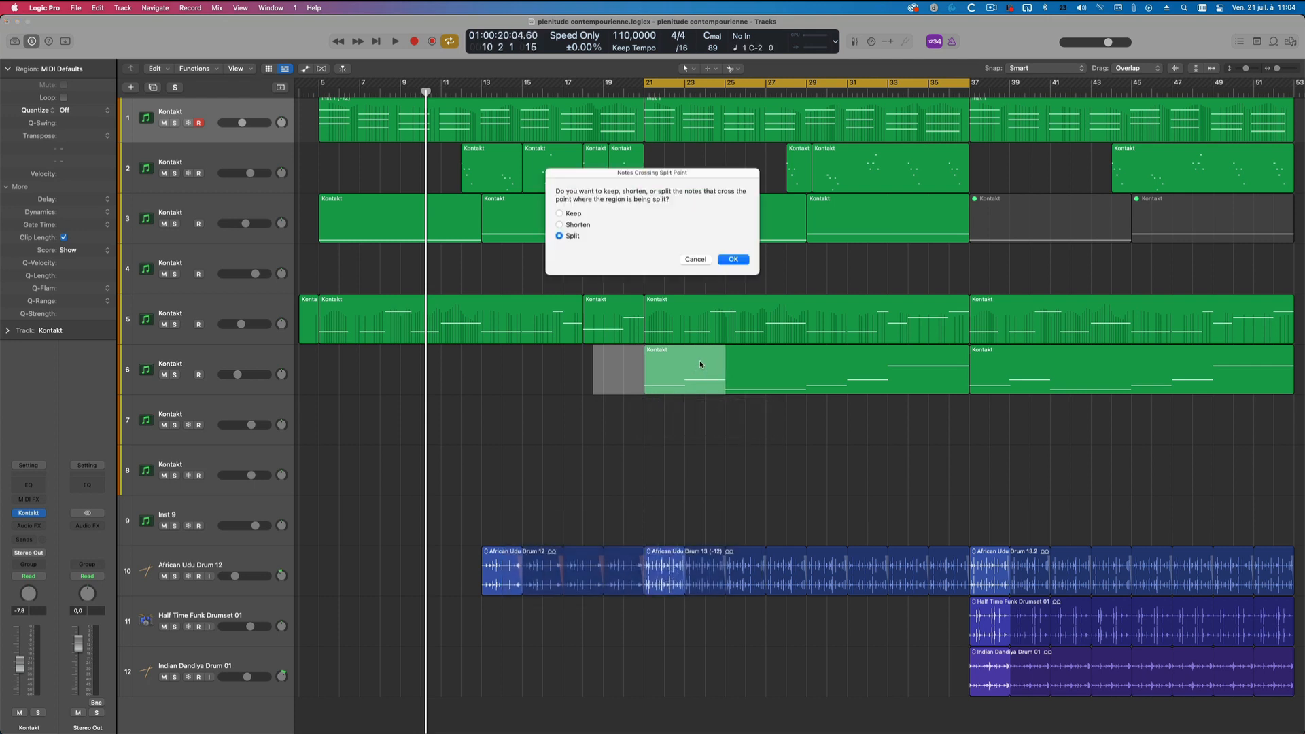
click(730, 262)
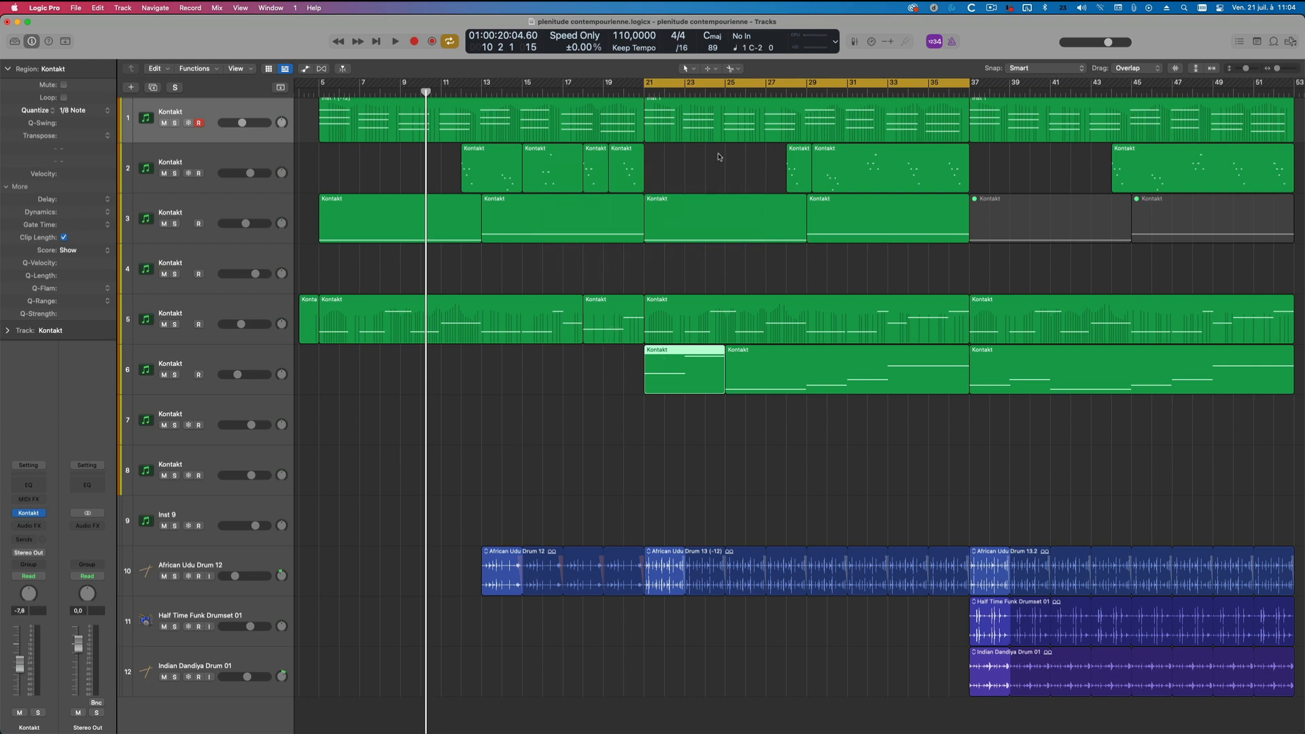
- Copy a marquee selection of the track 1 Inst 1 region from bar 21 to about bar 25 onto track 8, and delete the copy
drag(720, 157, 707, 457)
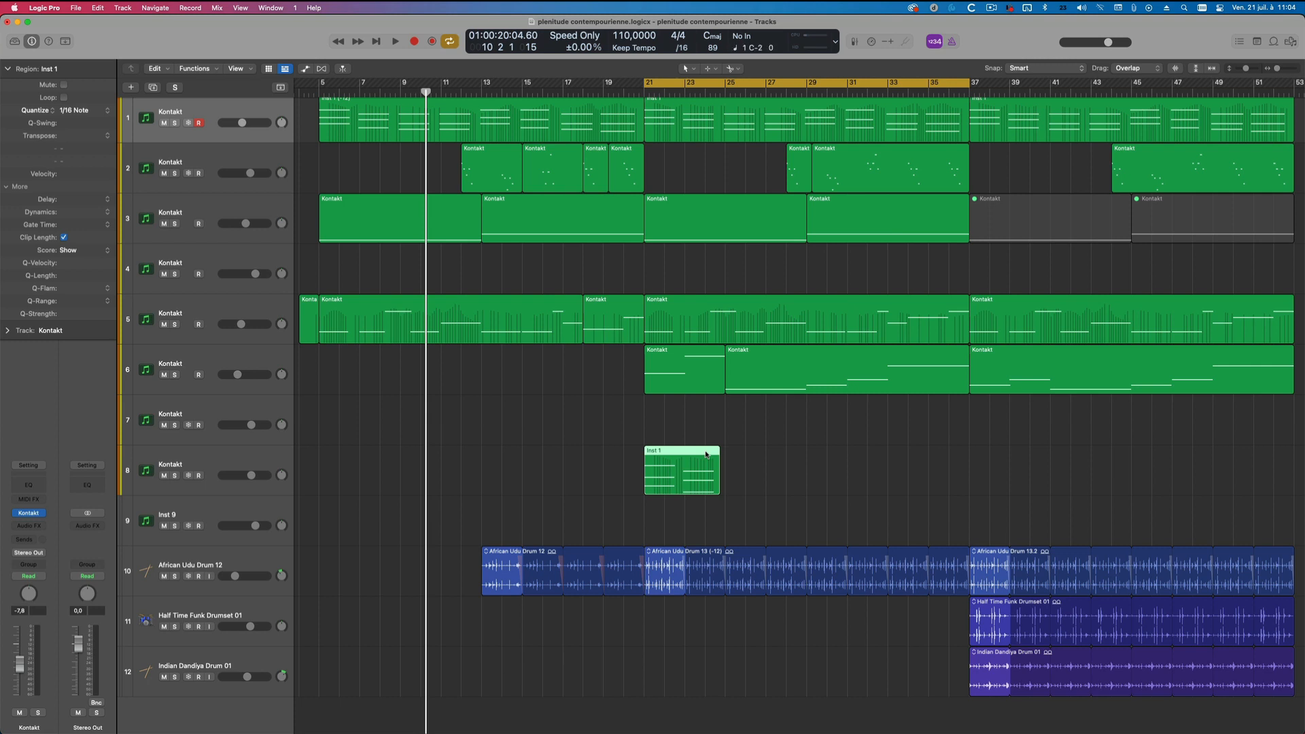
scroll(705, 454, up, 1)
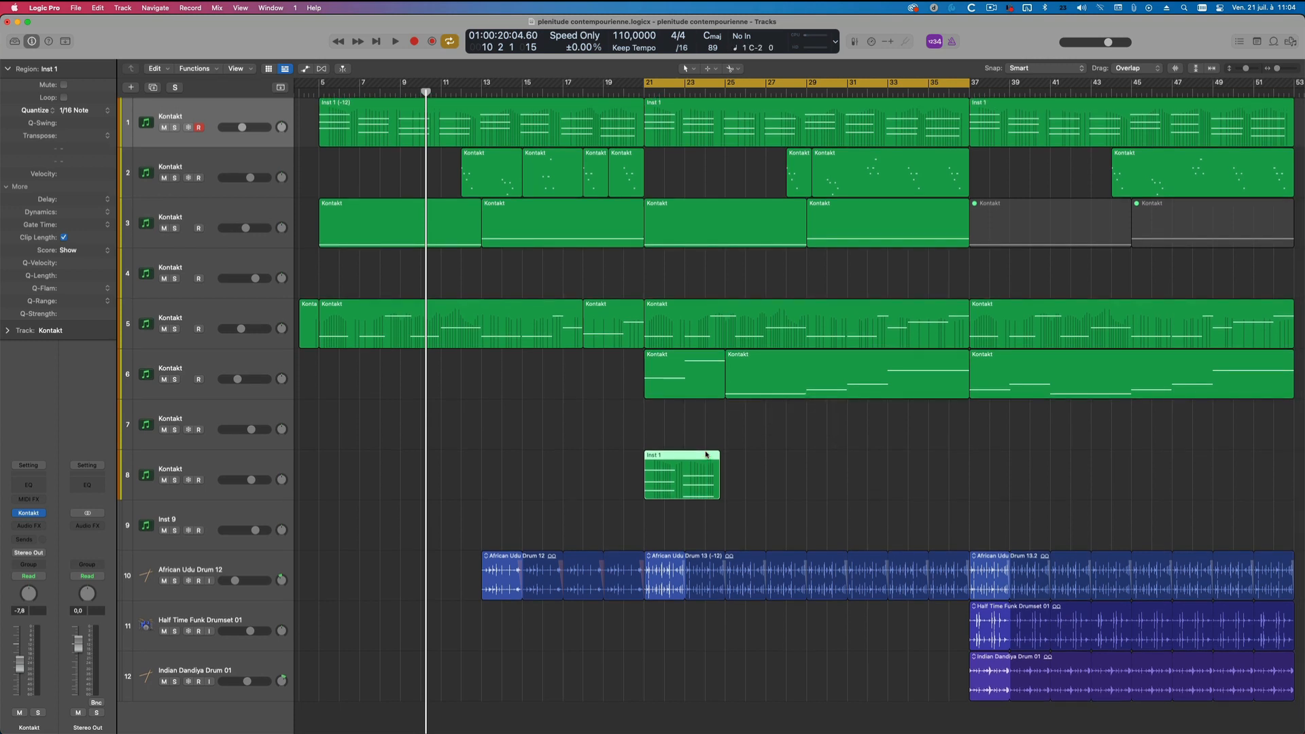
key(BackSpace)
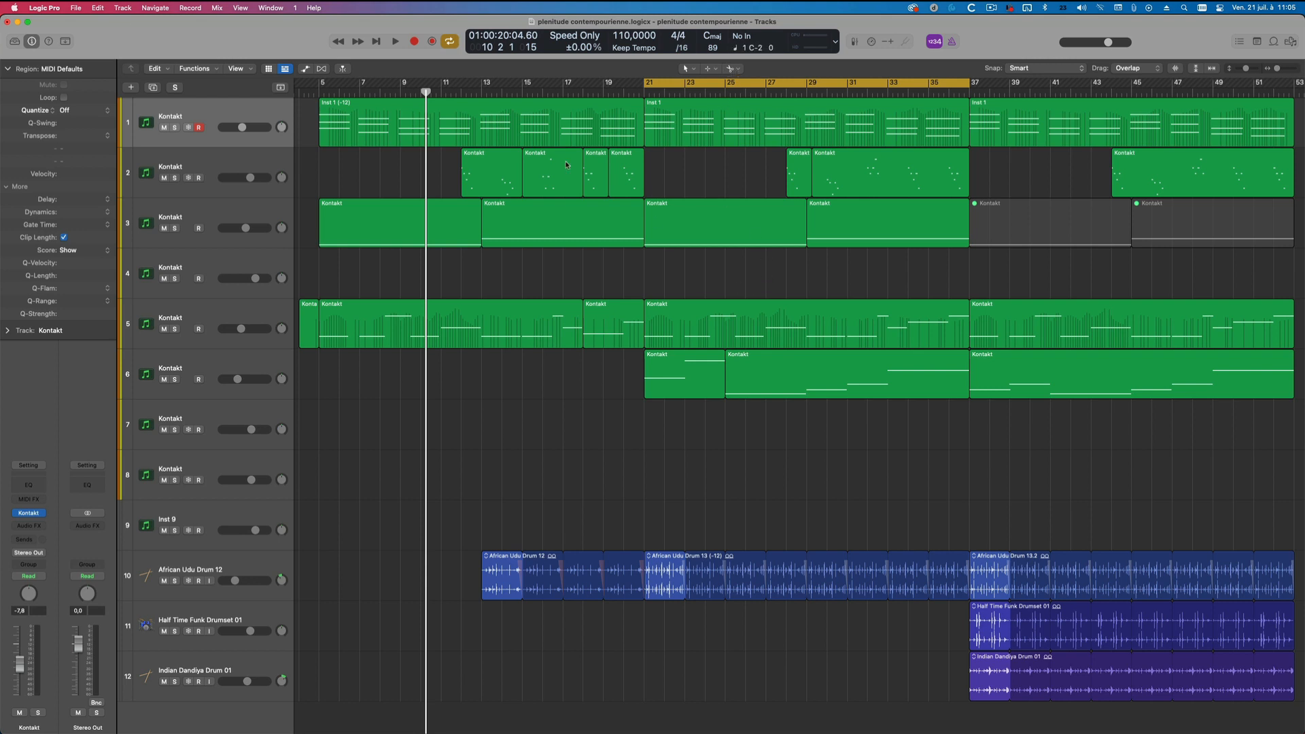
- Set the Right Mouse Button editing preference to Opens Tool and Shortcut Menu and close the preferences
key(super+comma)
click(698, 430)
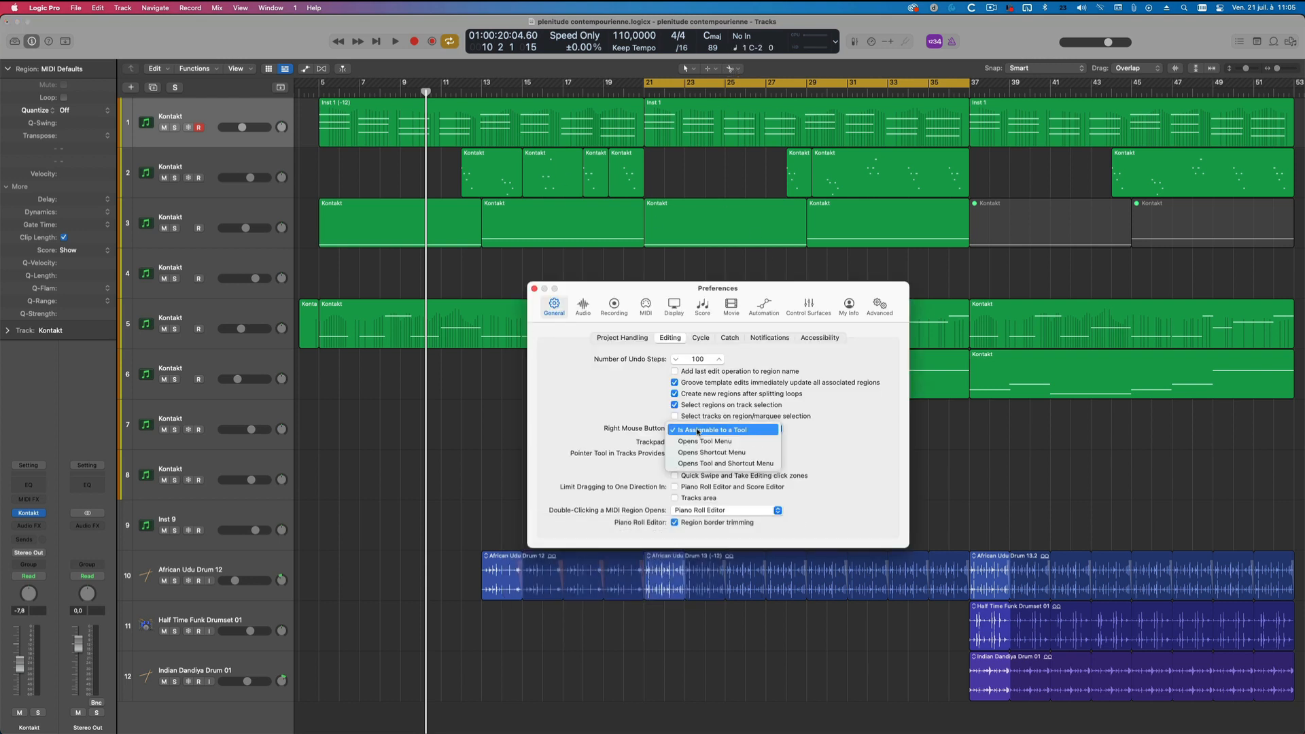
click(725, 462)
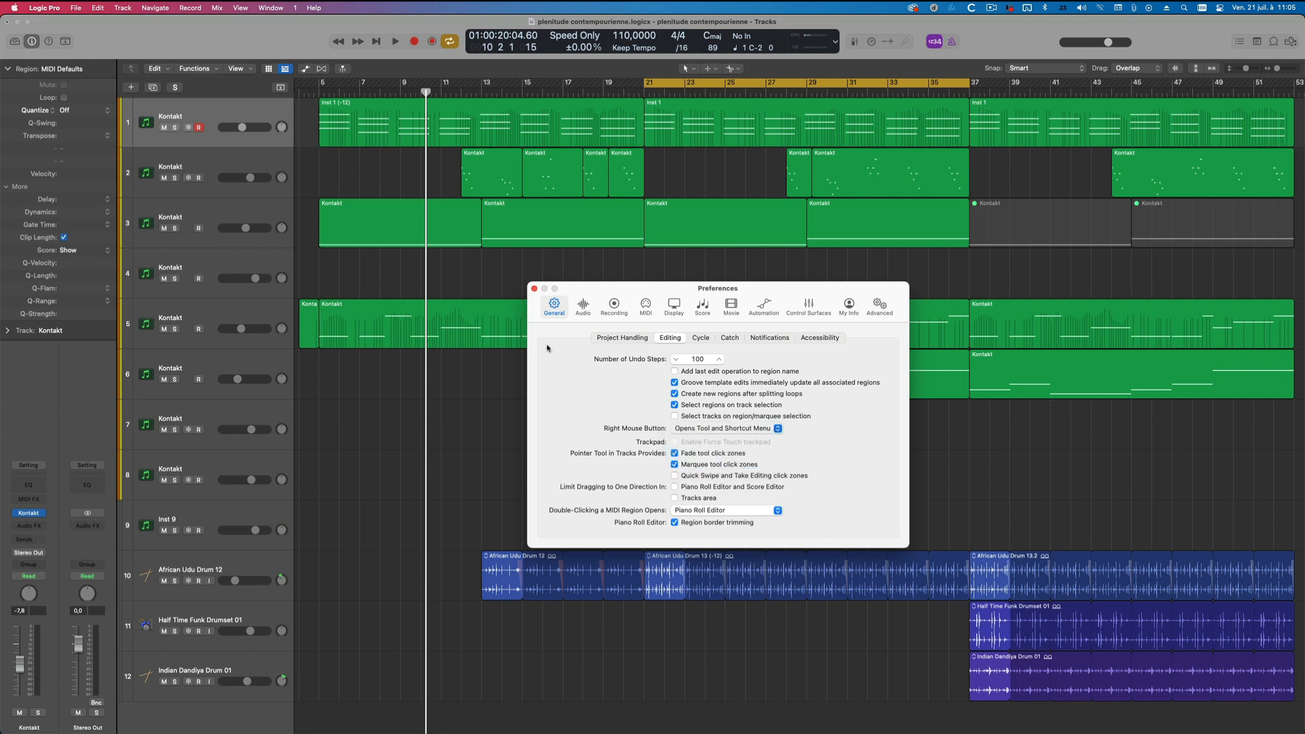
click(535, 288)
- Examine the combined tool and shortcut menu at several empty spots in the Tracks area, dismissing it without choosing anything
right_click(513, 252)
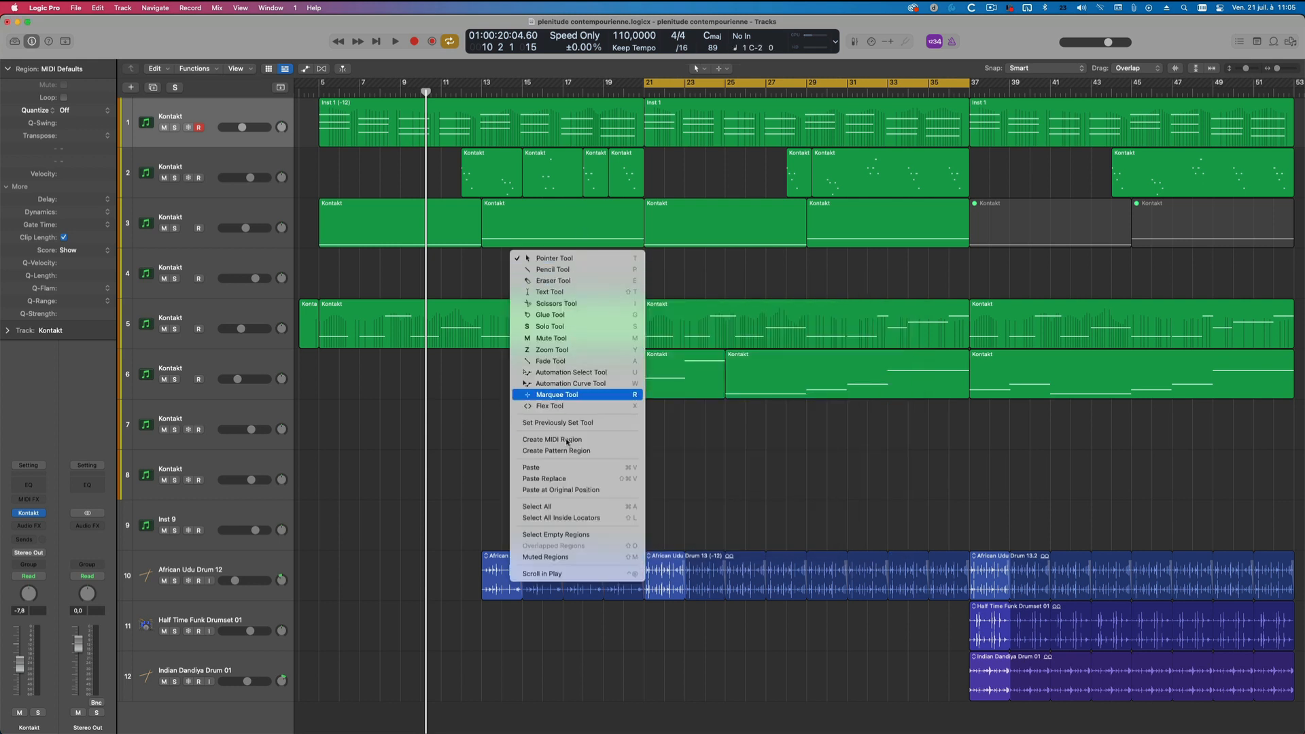
click(696, 466)
right_click(696, 466)
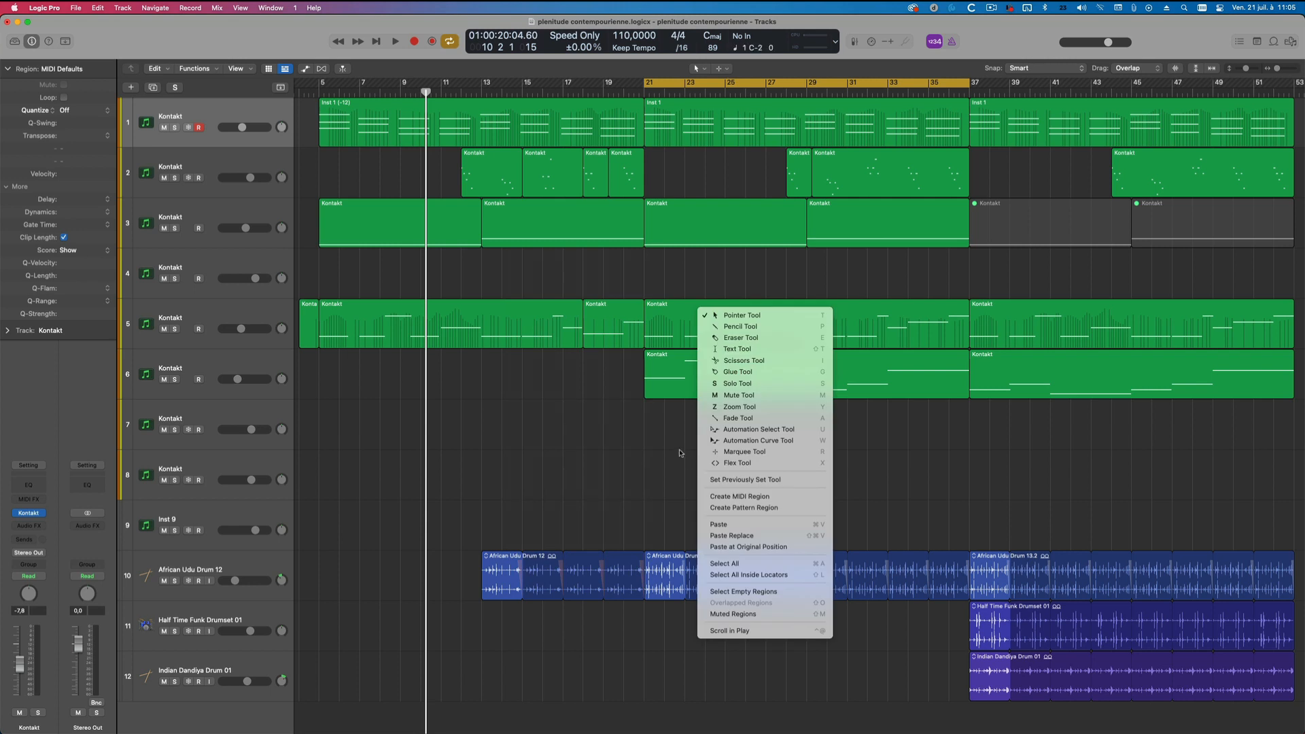
click(670, 444)
right_click(670, 445)
click(583, 426)
right_click(583, 425)
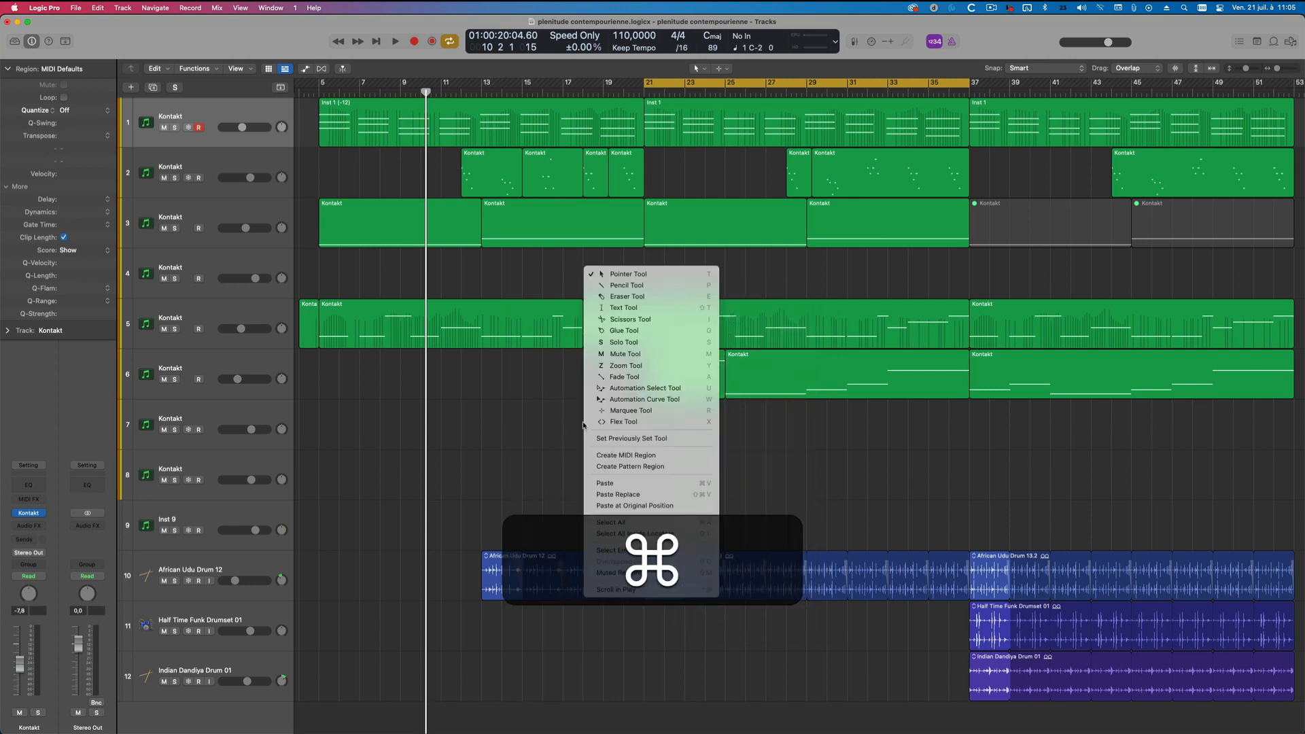
click(567, 420)
super+right_click(566, 421)
click(536, 421)
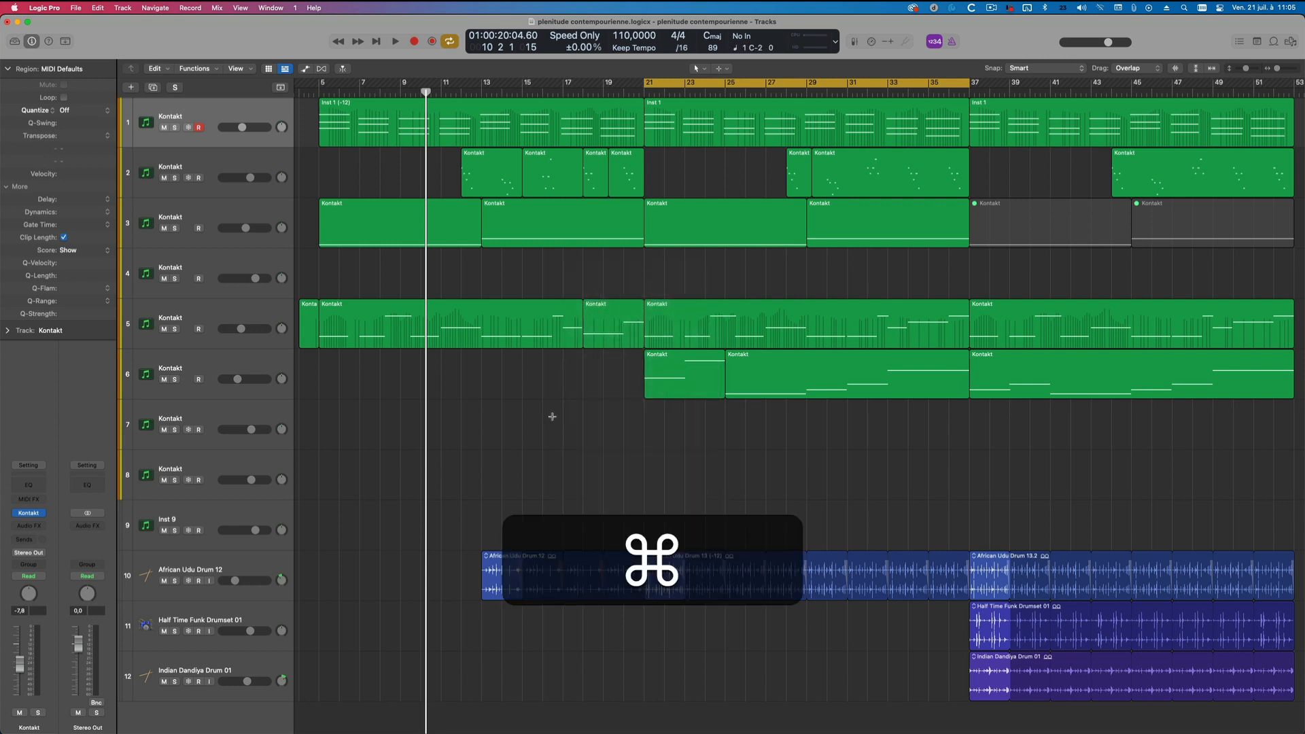
- Place a marquee insertion point on track 7 just before bar 18, play the arrangement from there, and stop
super+click(577, 426)
key(space)
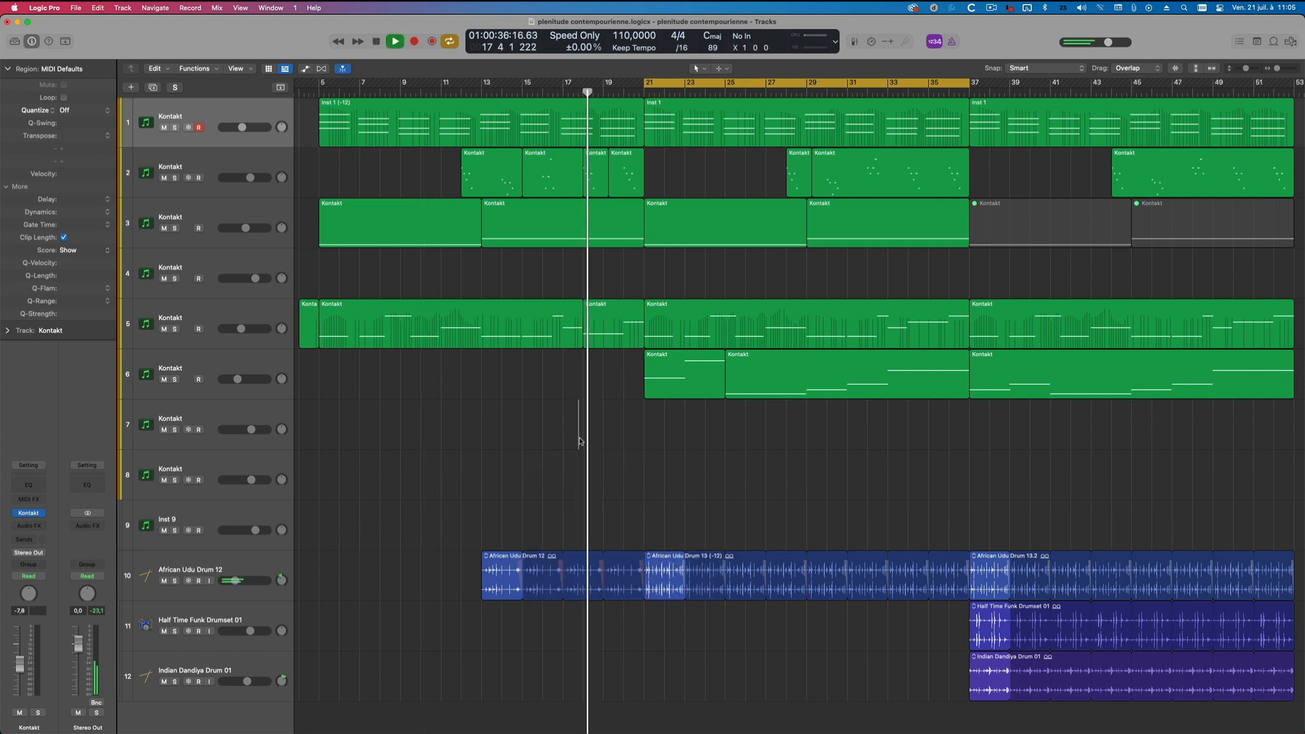
click(643, 291)
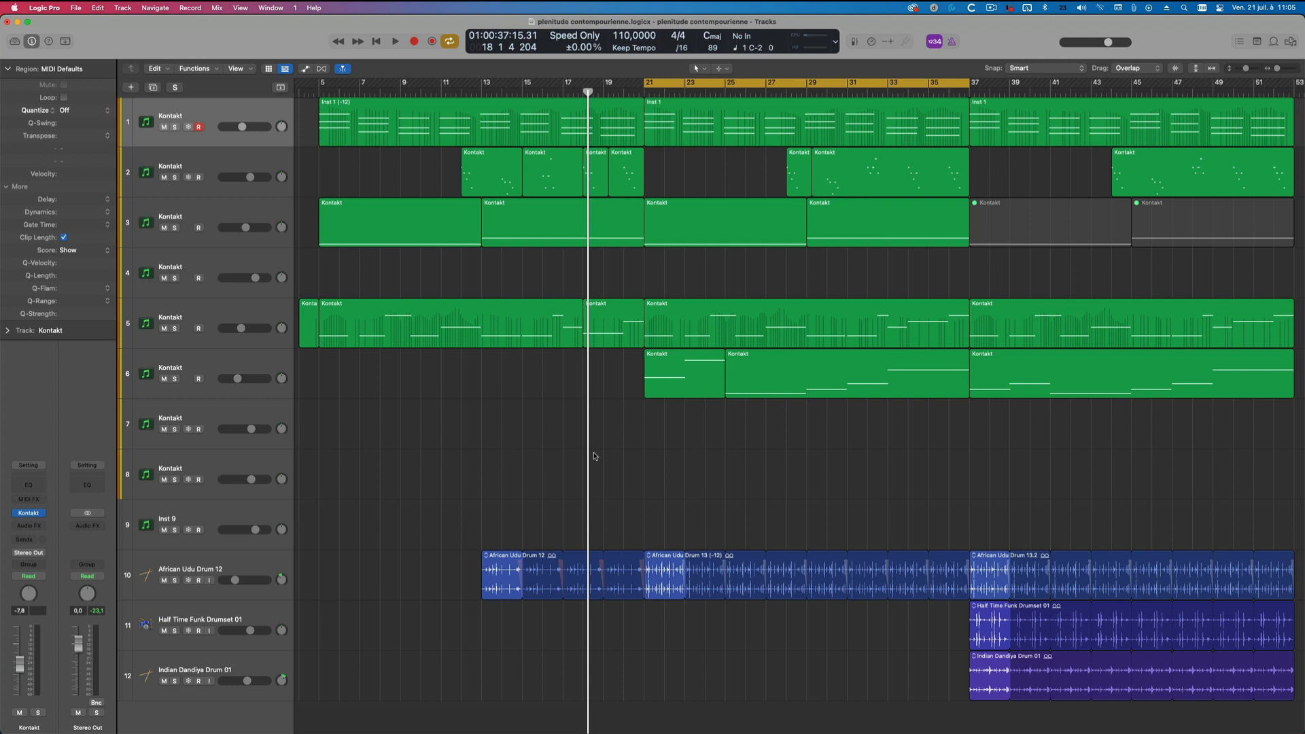
- View the Editing preferences, close them, and select the African Udu Drum 12 region on track 10
key(super+comma)
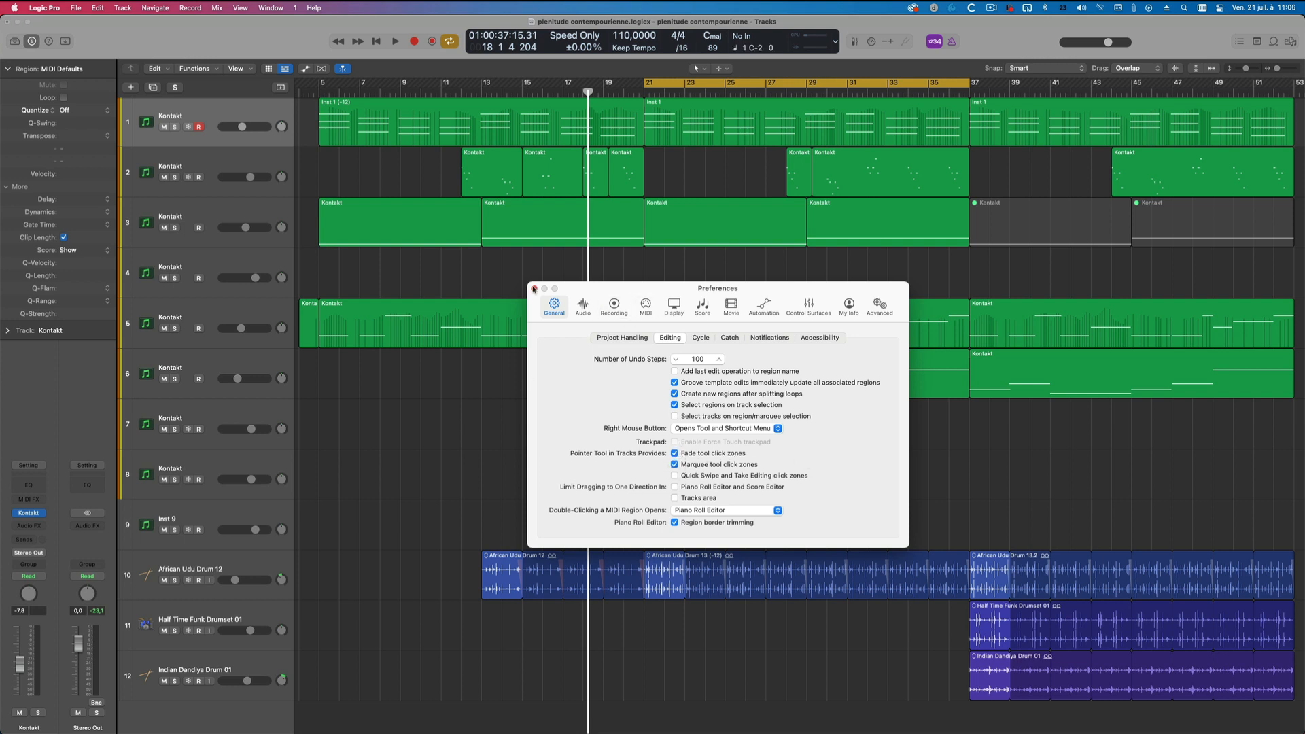
key(super+w)
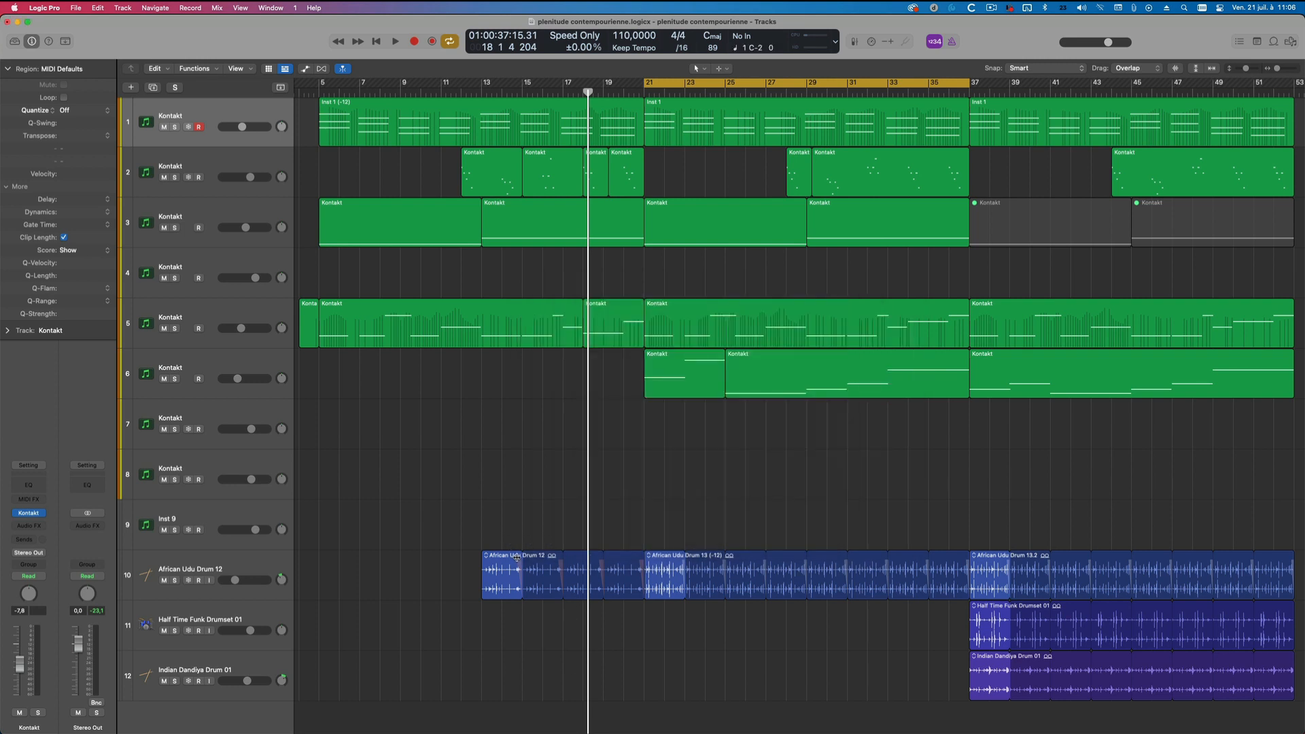
click(508, 556)
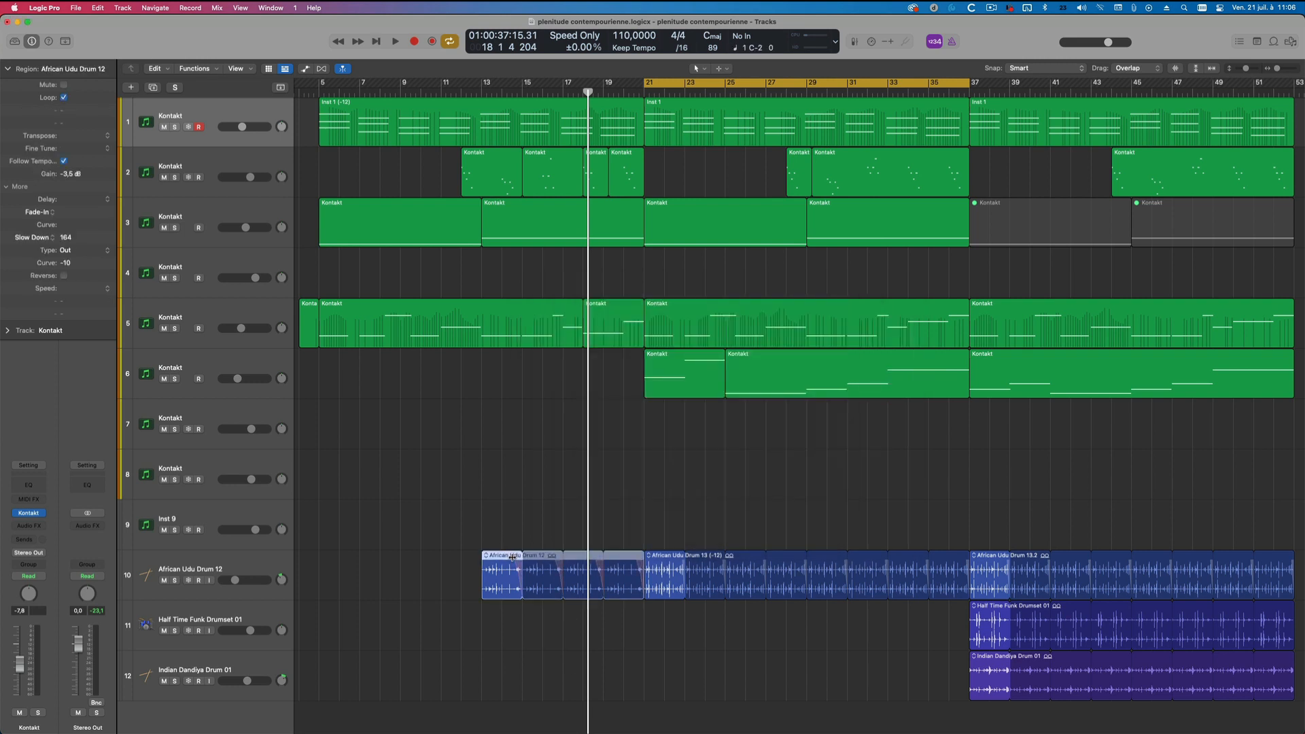
- Remove the fade-in from the start of the African Udu Drum 12 region, keeping its type as Fade-In
drag(483, 554, 565, 631)
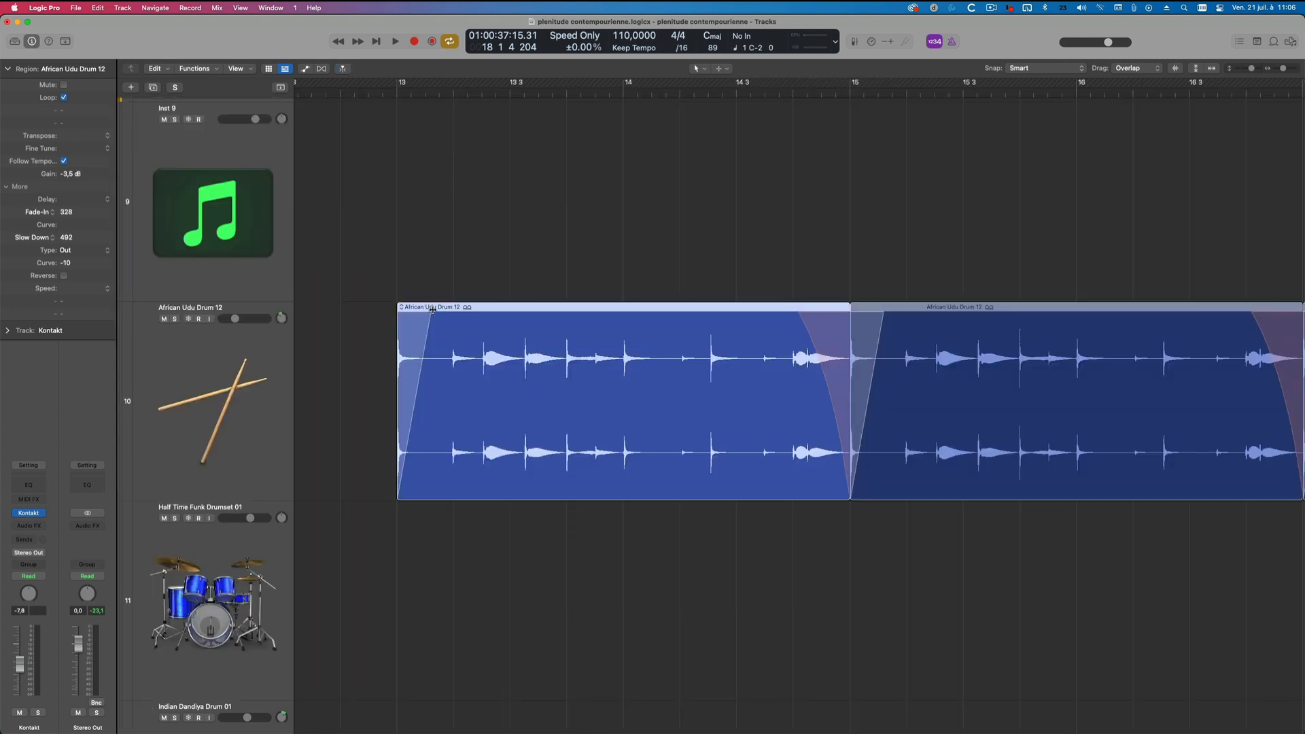
drag(433, 310, 391, 310)
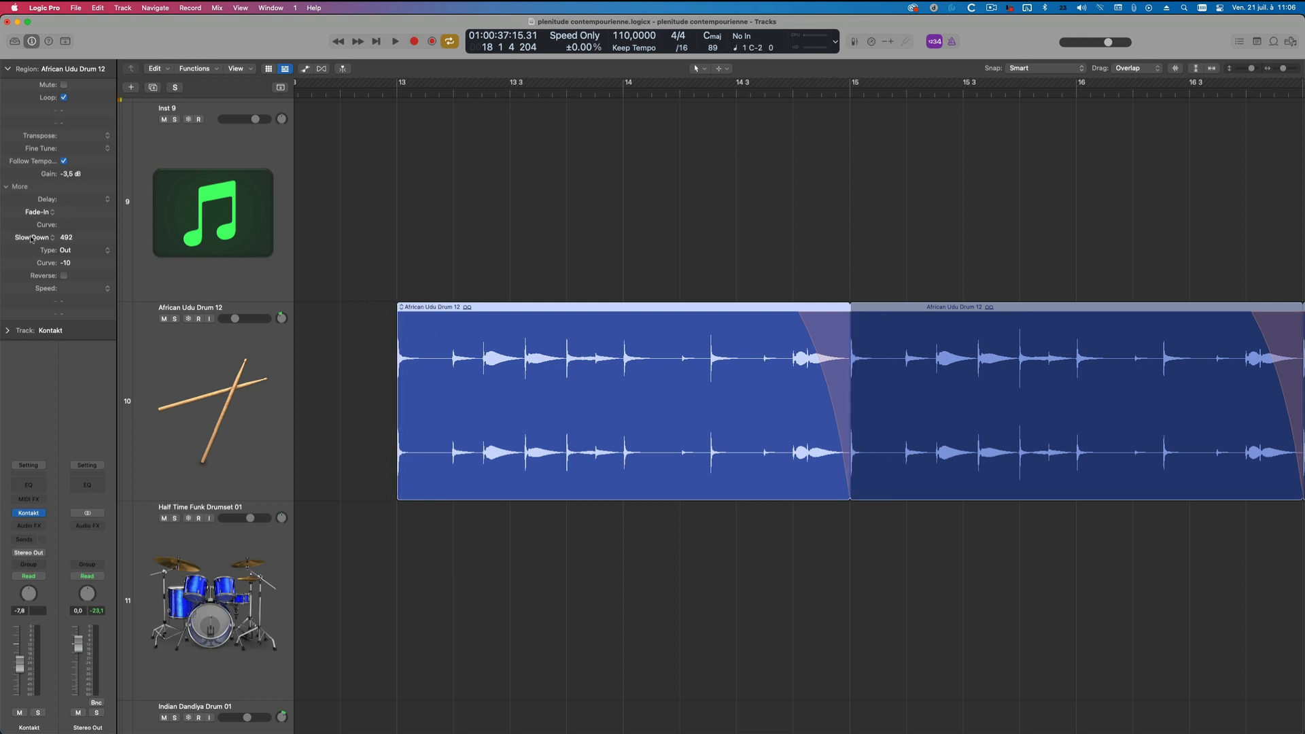
click(58, 212)
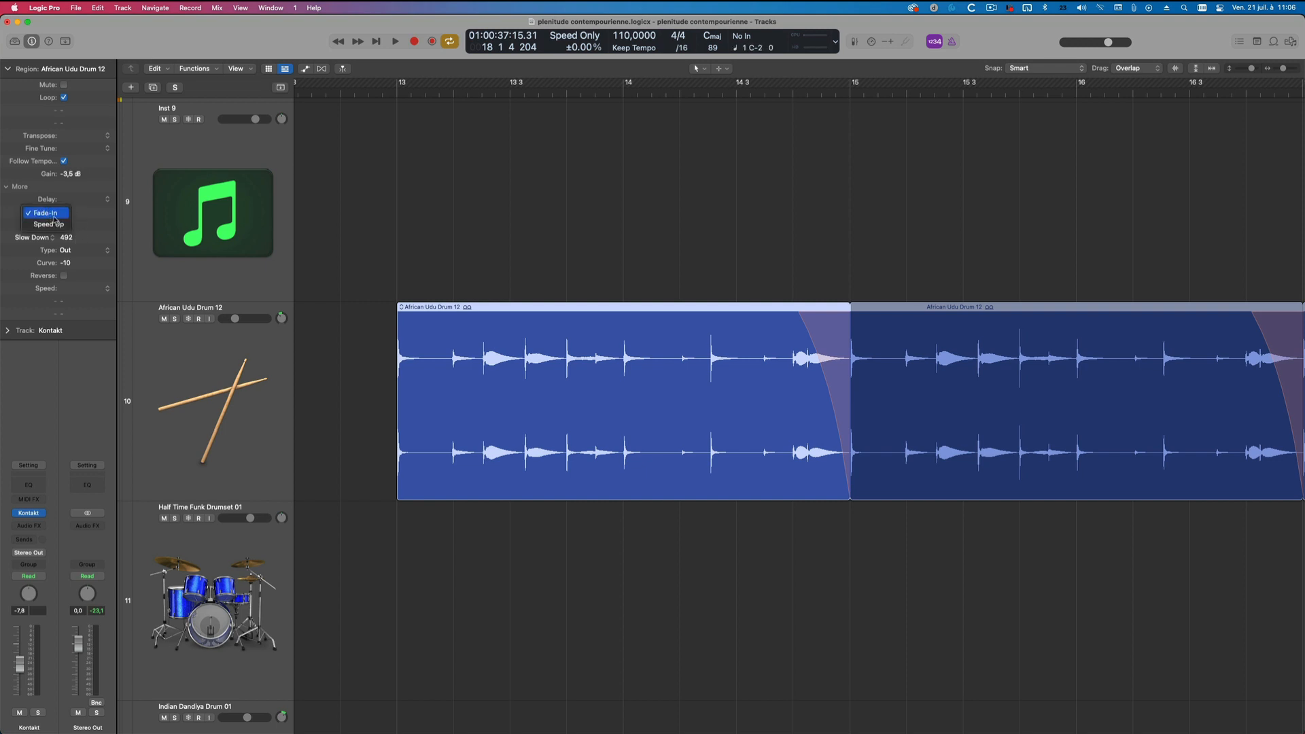
click(70, 218)
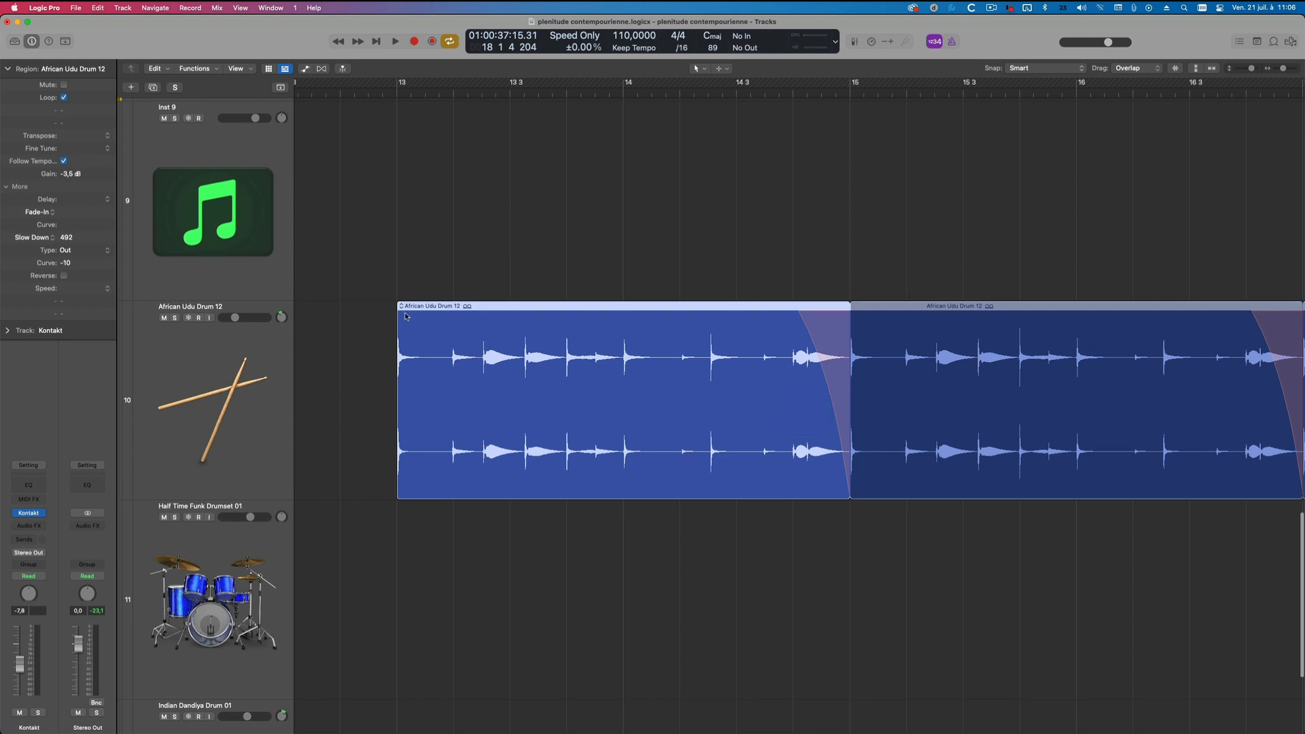
- Draw a fade-in of about 333 at the start of the African Udu Drum 12 region and audition it in solo
drag(398, 307, 432, 307)
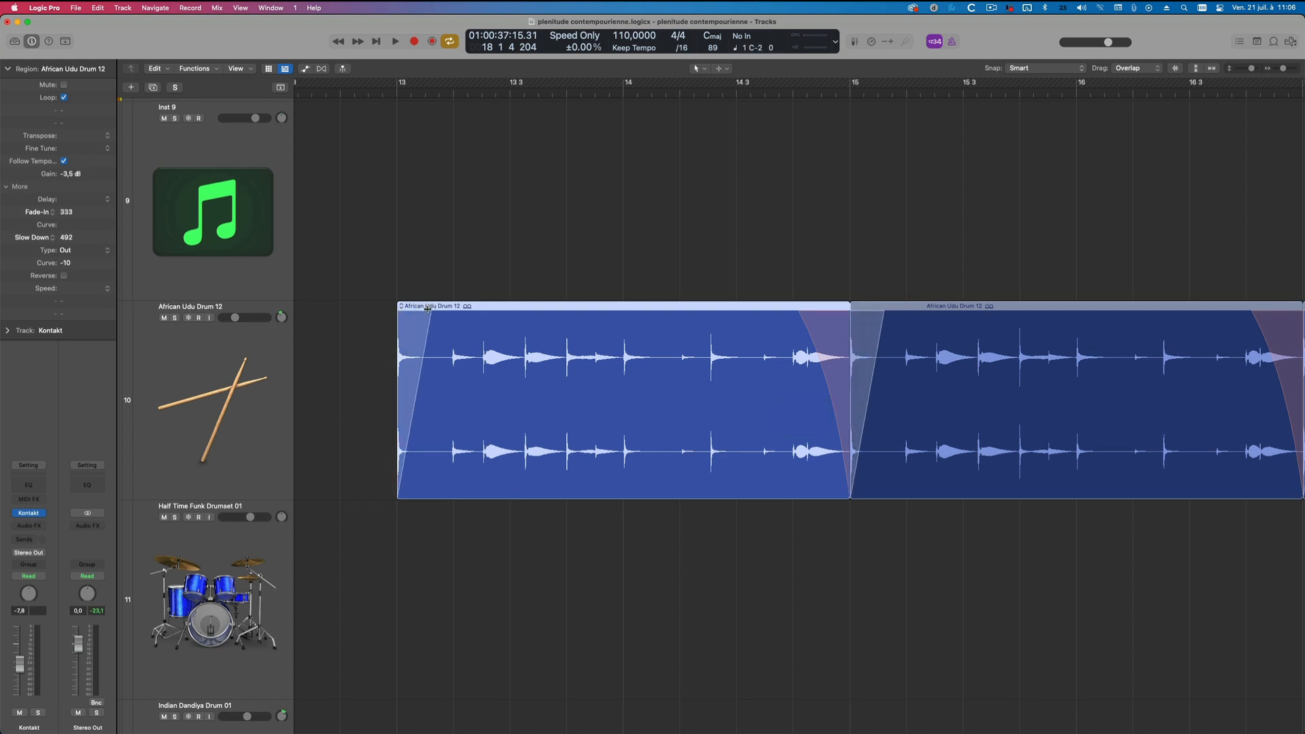
scroll(433, 309, left, 1)
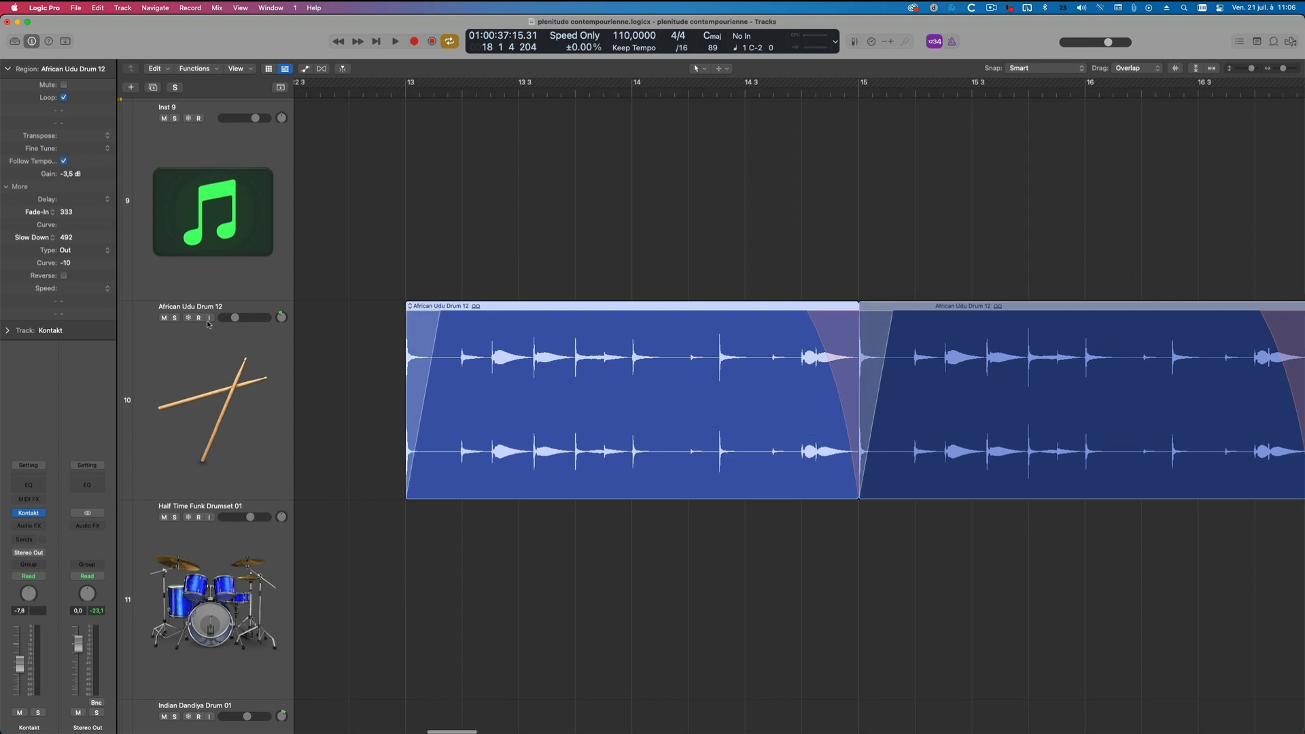
key(shift+space)
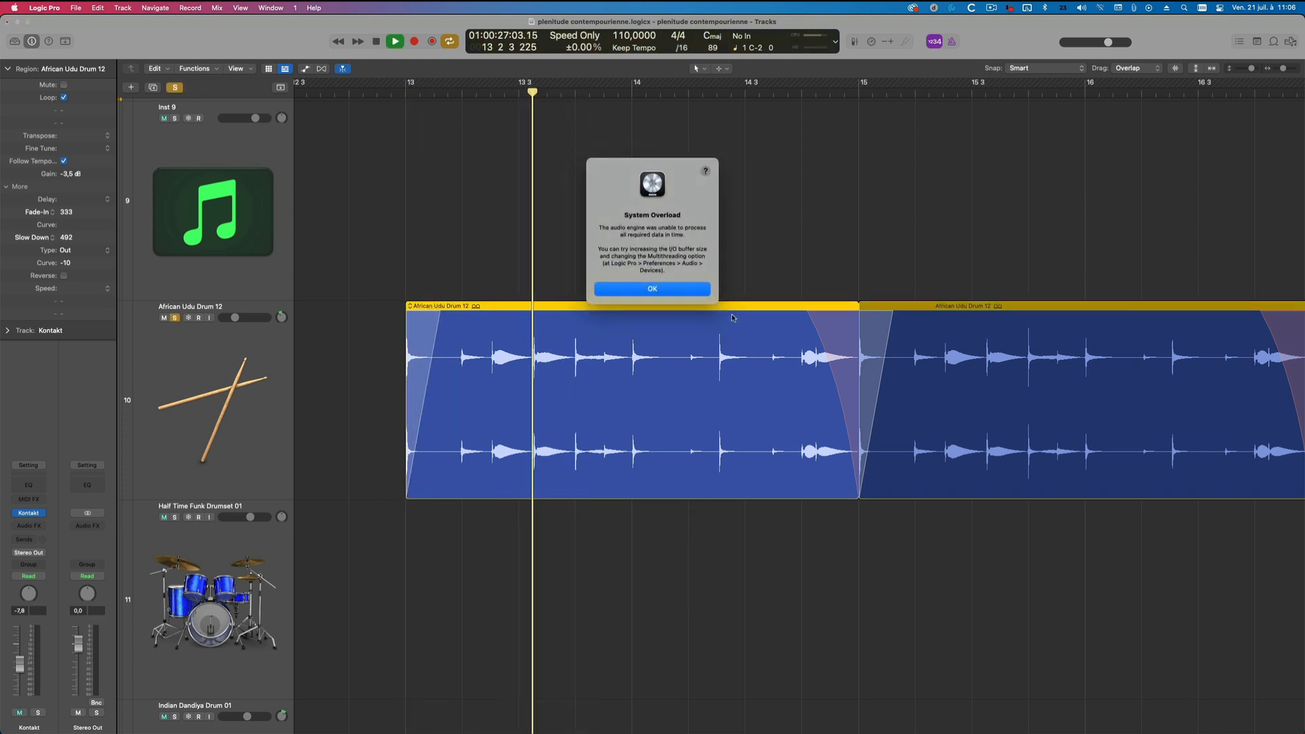
key(Return)
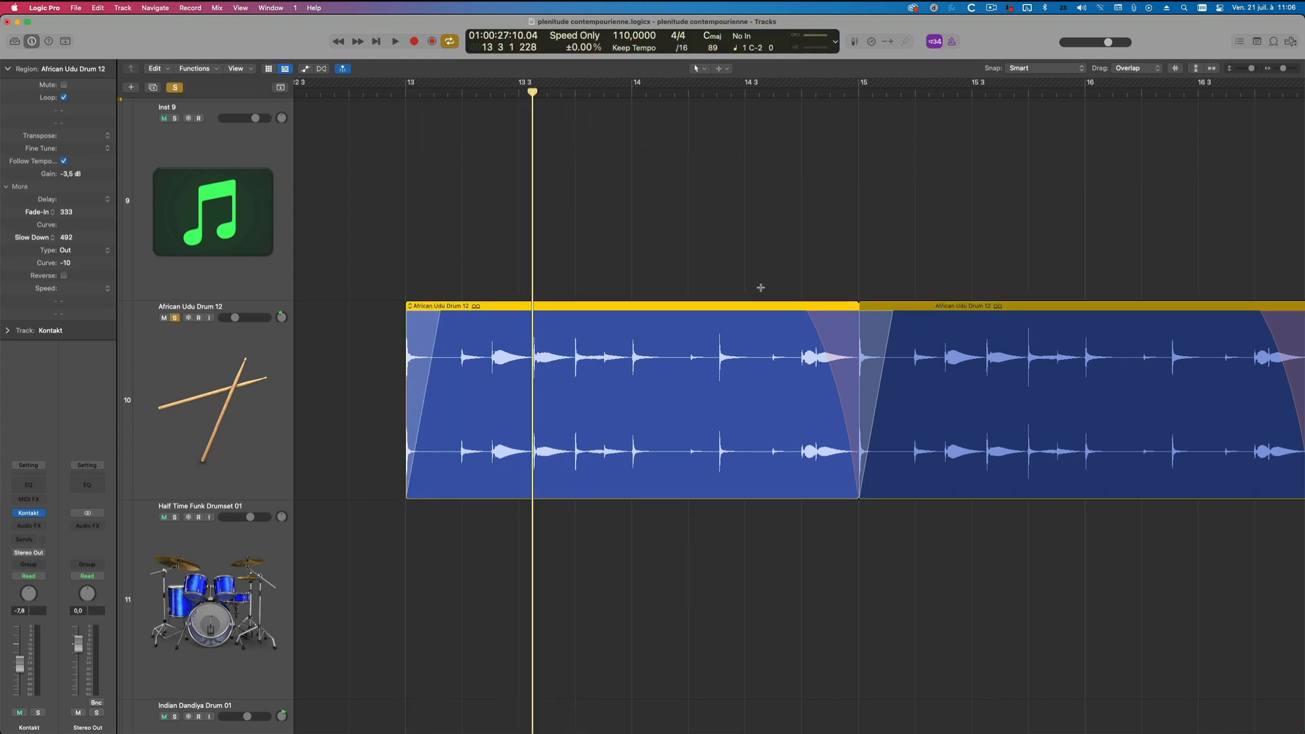
- Remove the region's fade-in and turn off solo on the African Udu Drum 12 track
drag(442, 308, 406, 308)
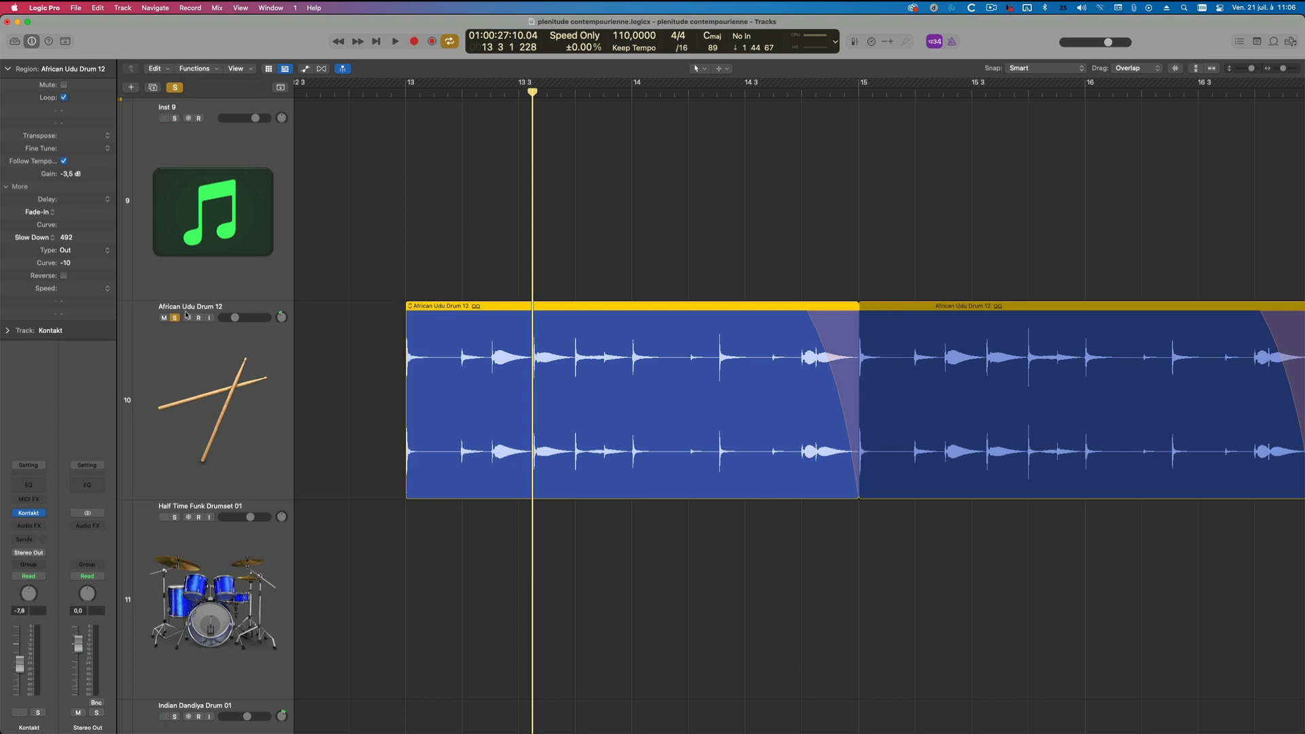
click(174, 317)
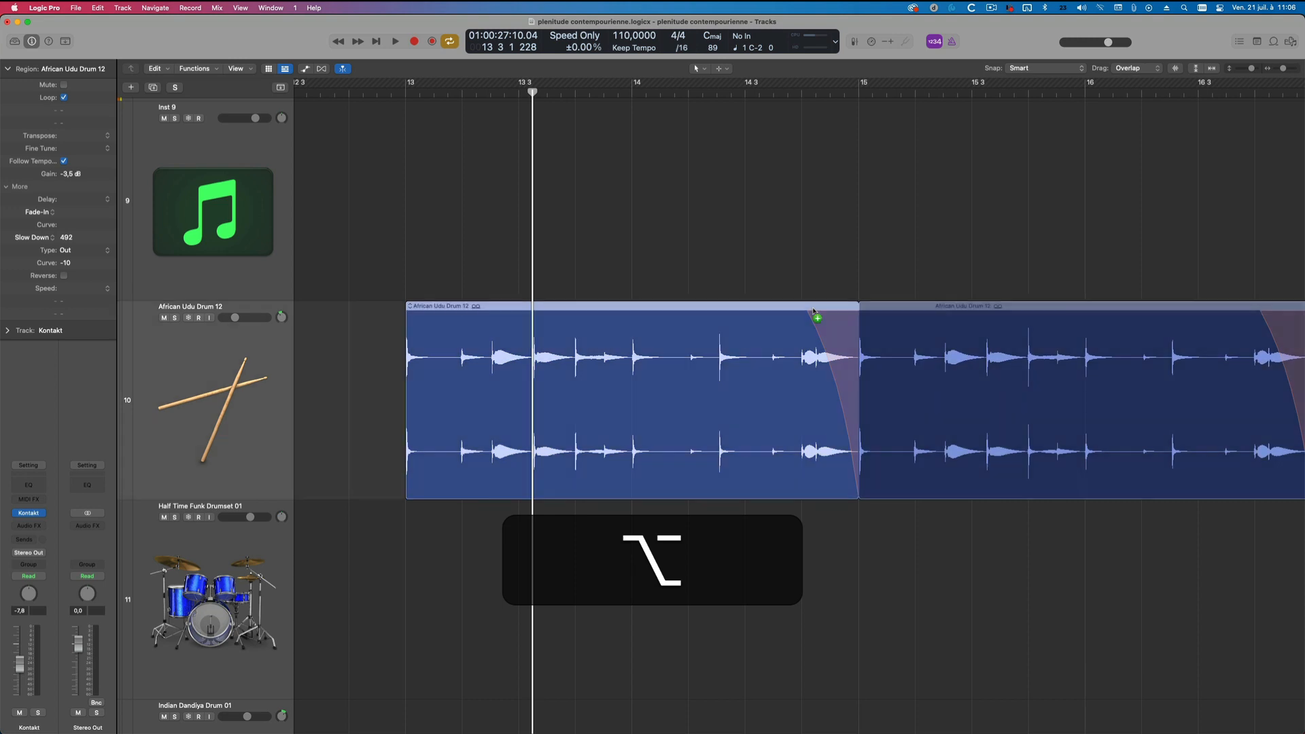
- Change the Slow Down at the region's end to Fade and create a Speed Up of about 756 at its start
ctrl+alt+click(813, 310)
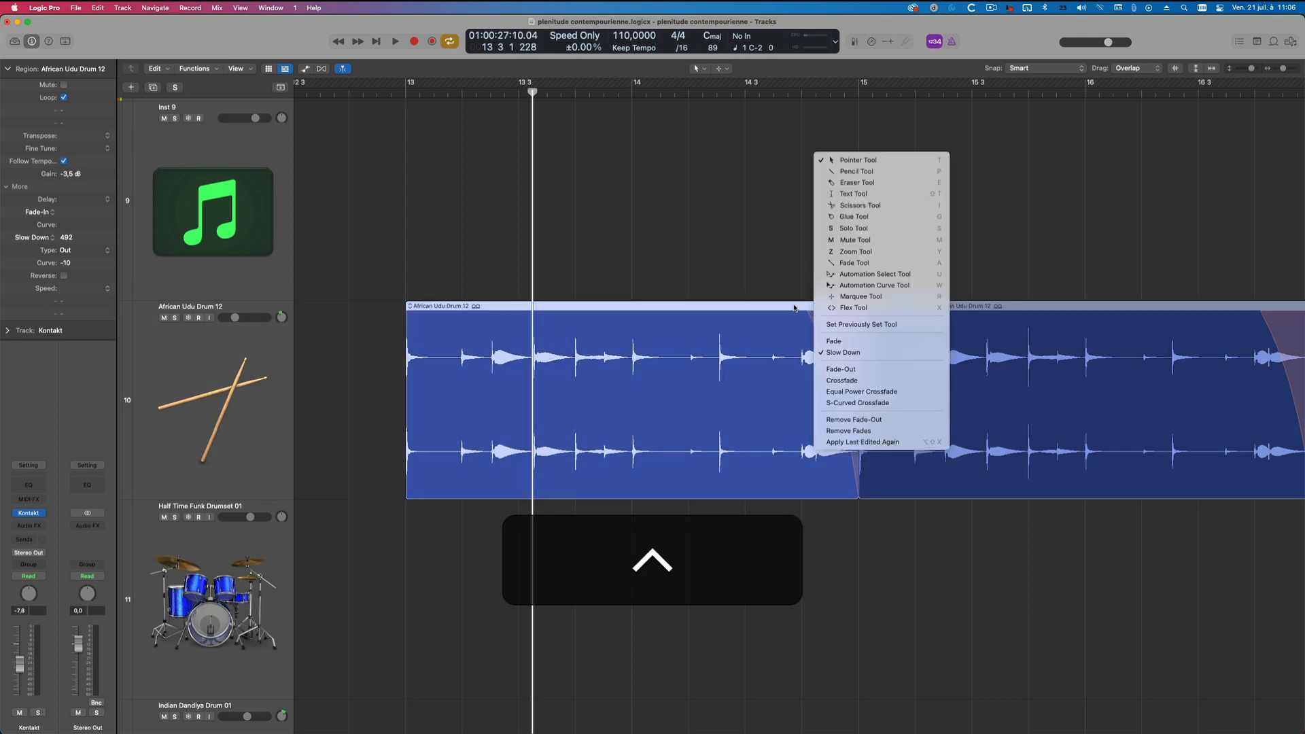
click(852, 342)
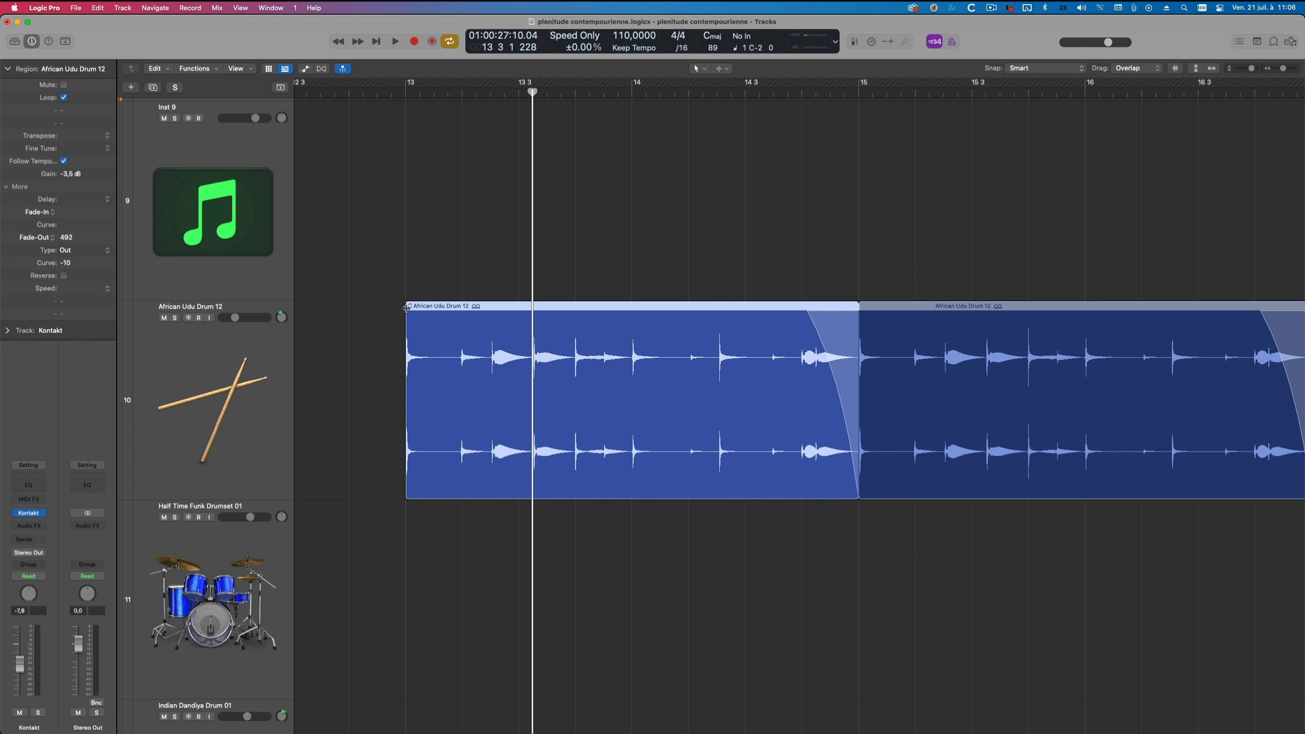
drag(406, 307, 483, 308)
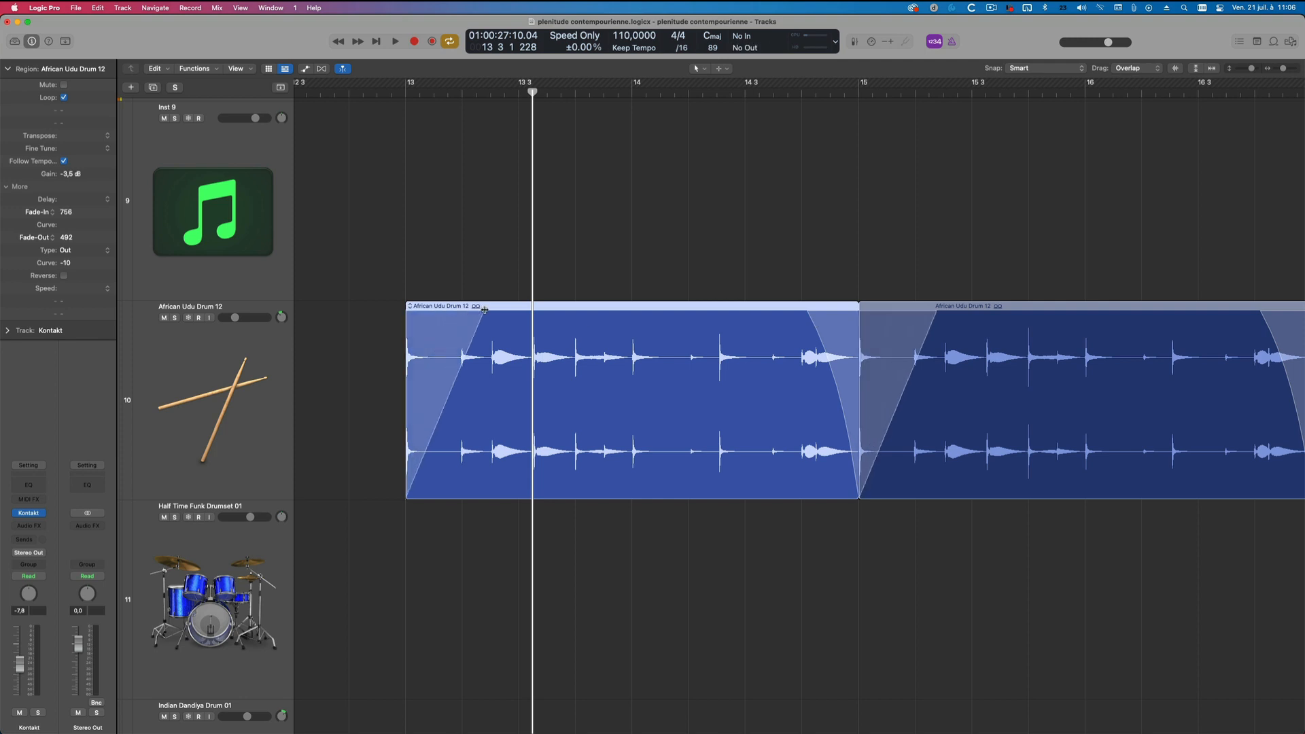
ctrl+click(436, 309)
click(452, 352)
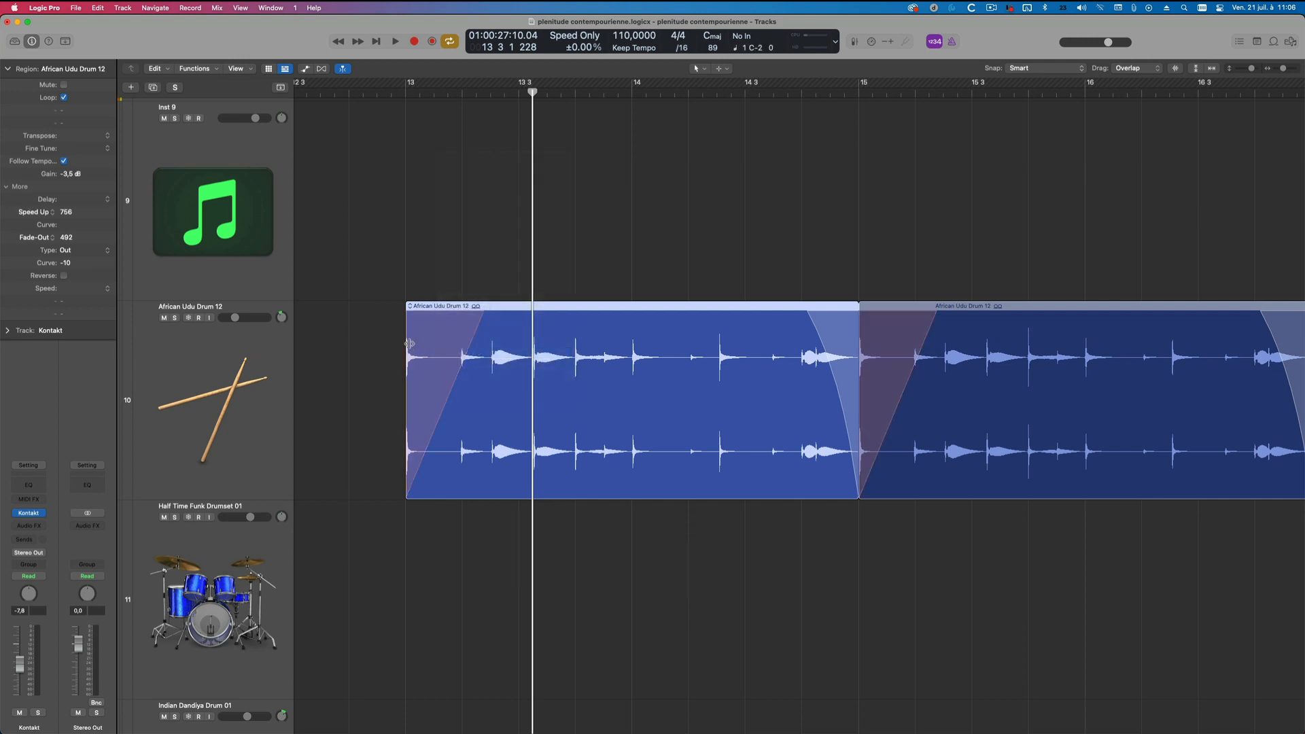
- Bend the region's opening Speed Up curve to about 48 and its closing Fade-Out curve to about -42
drag(430, 339, 456, 345)
drag(840, 322, 693, 377)
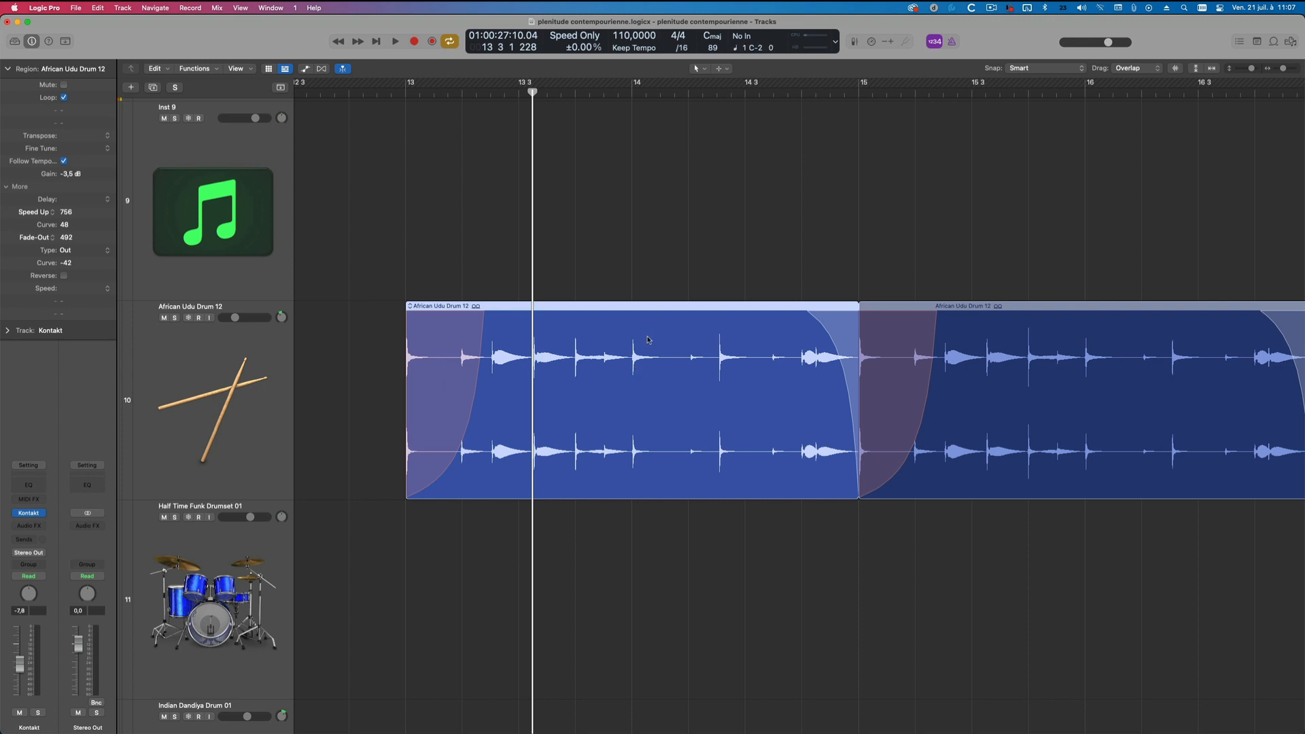
- View the Editing preferences and close them
key(super+comma)
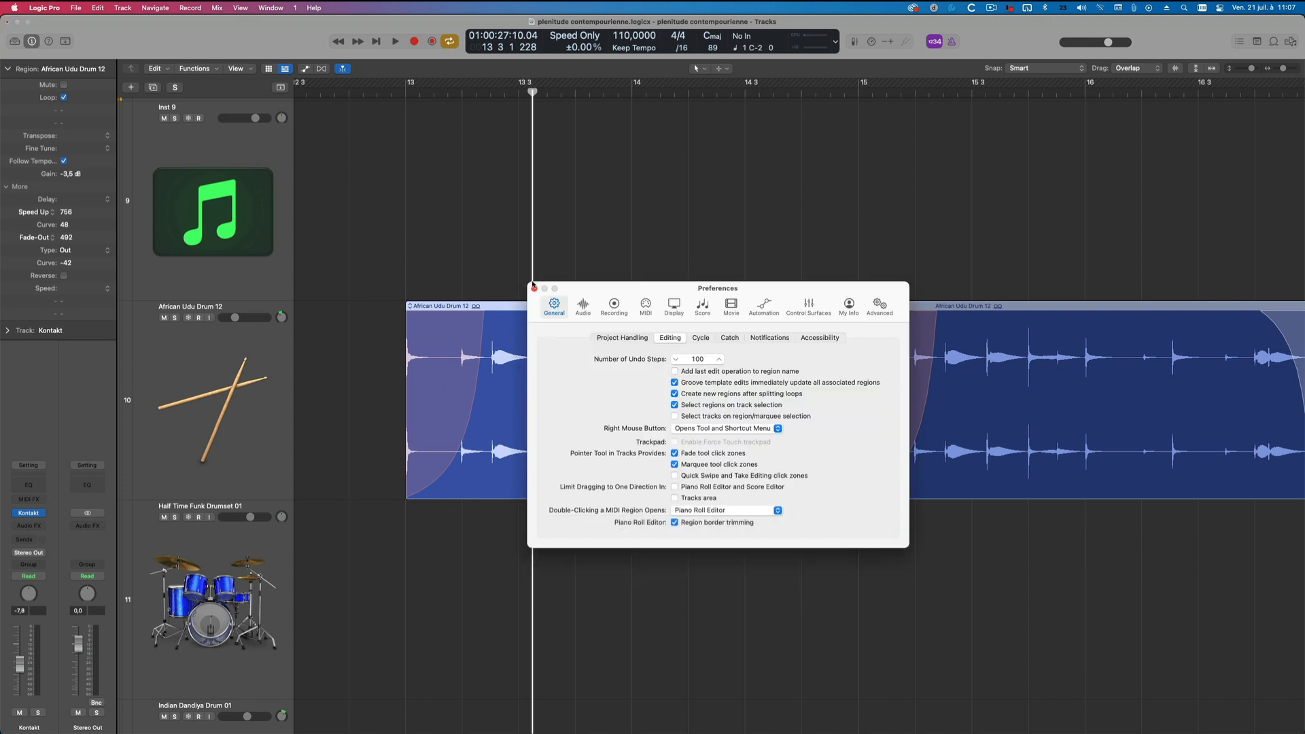
click(534, 288)
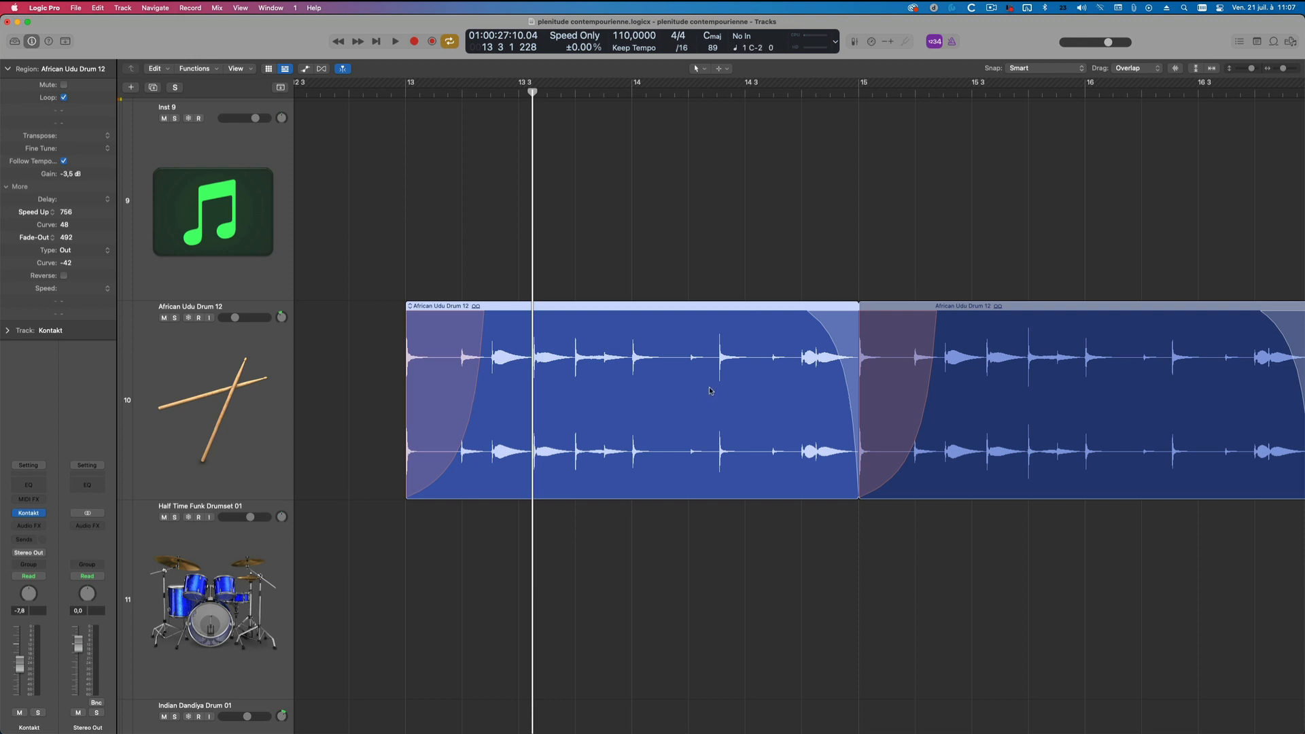
- Try to move the African Udu Drum 12 region slightly later on its track, and undo the move
mouse_move(677, 384)
mouse_down()
mouse_move(651, 384)
mouse_move(697, 384)
mouse_up()
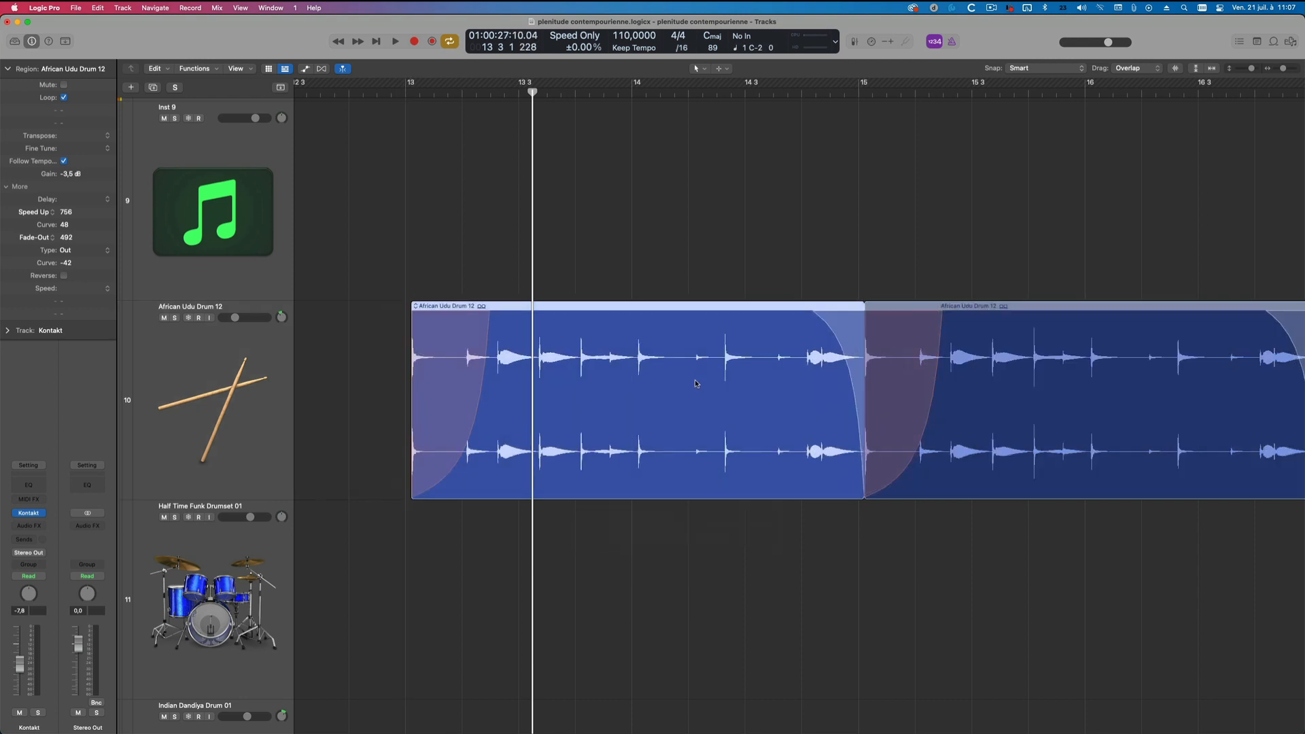
key(super+z)
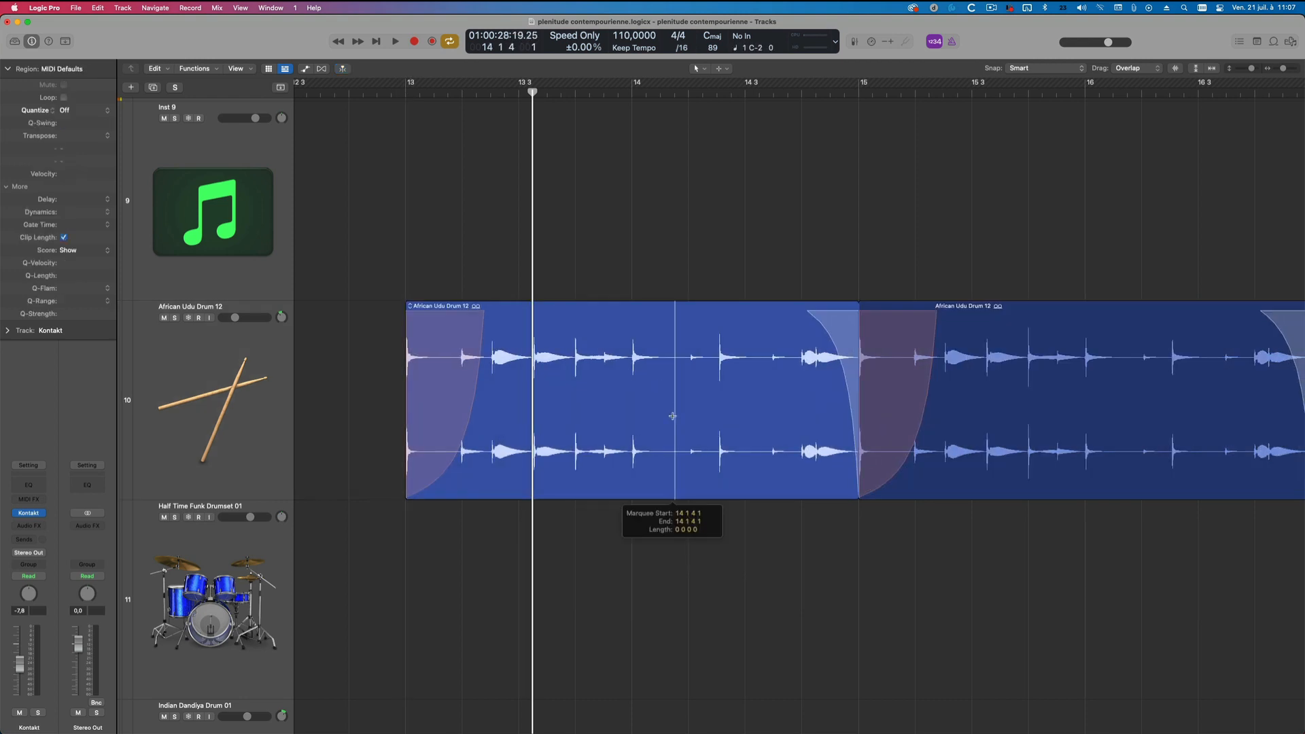
- Split the African Udu Drum 12 region shortly after bar 14 with the Marquee tool
super+click(672, 415)
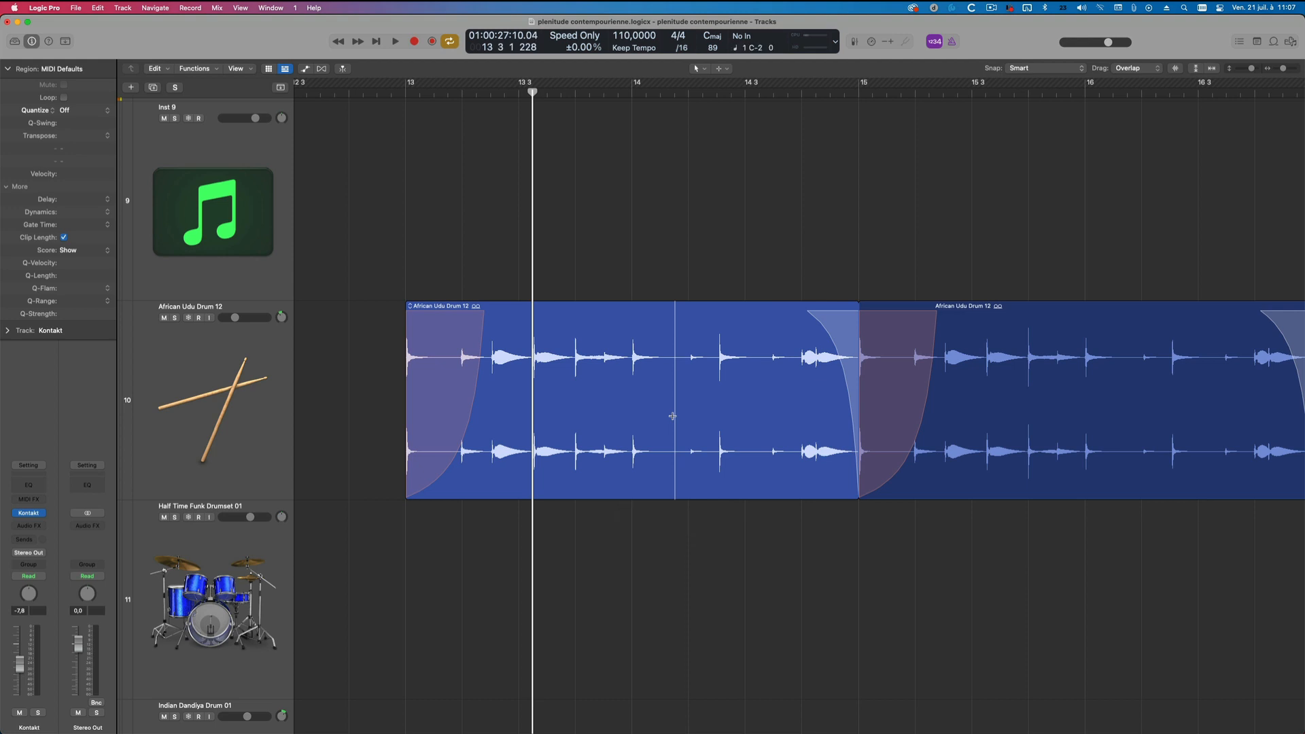
click(672, 416)
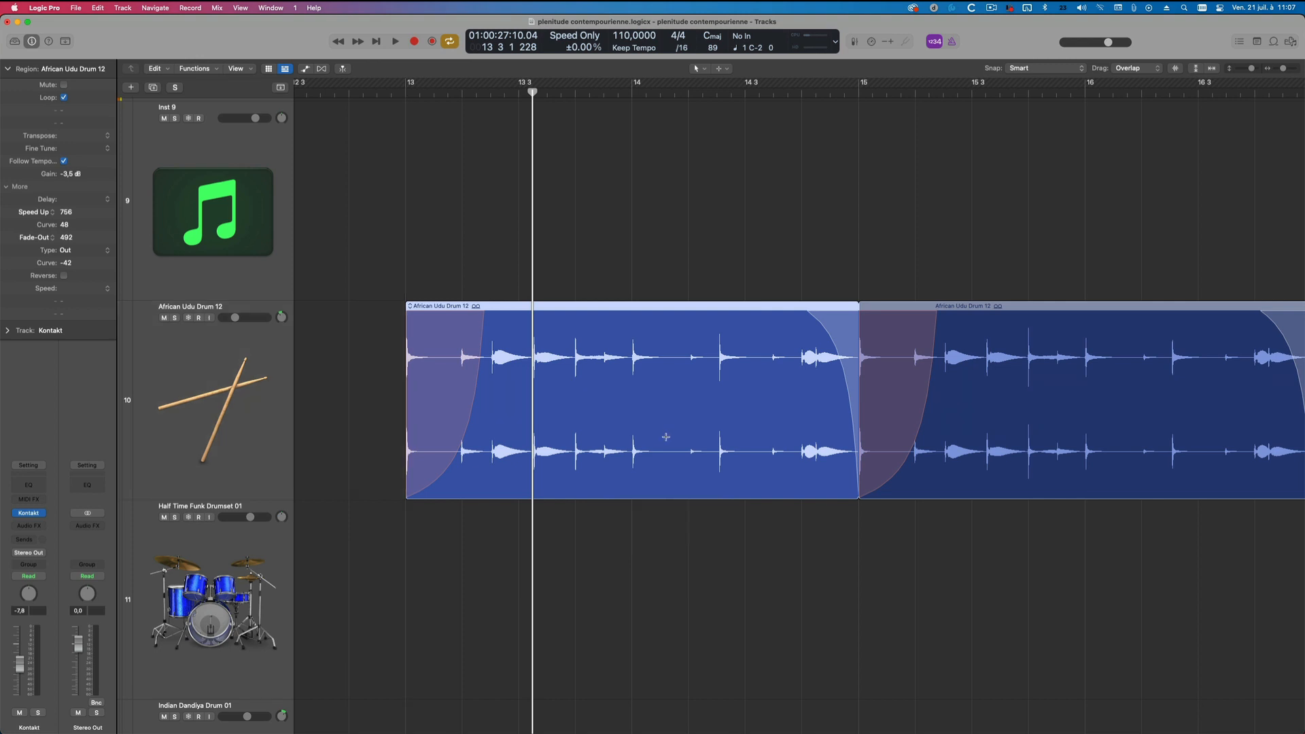
super+double_click(666, 437)
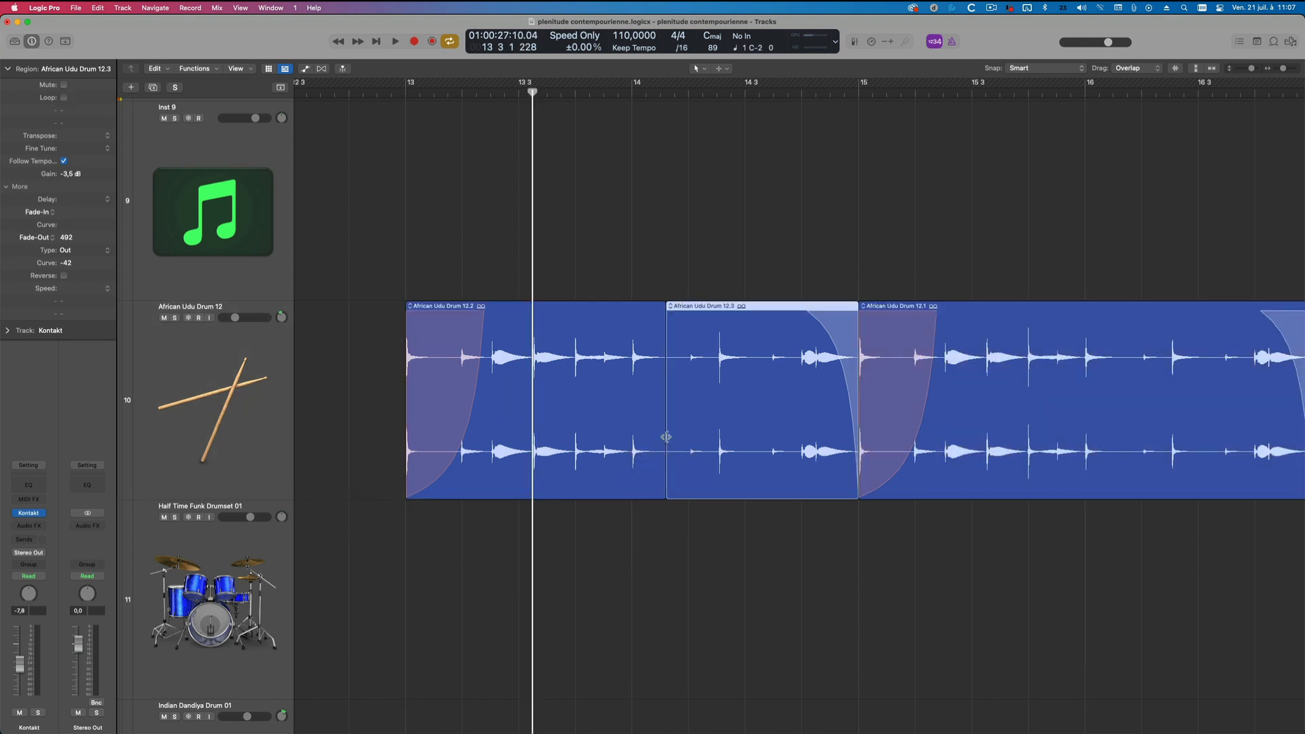
- Make a short marquee selection across the new split near bar 14 on track 10, and clear the selection
super+click(619, 433)
drag(618, 433, 693, 435)
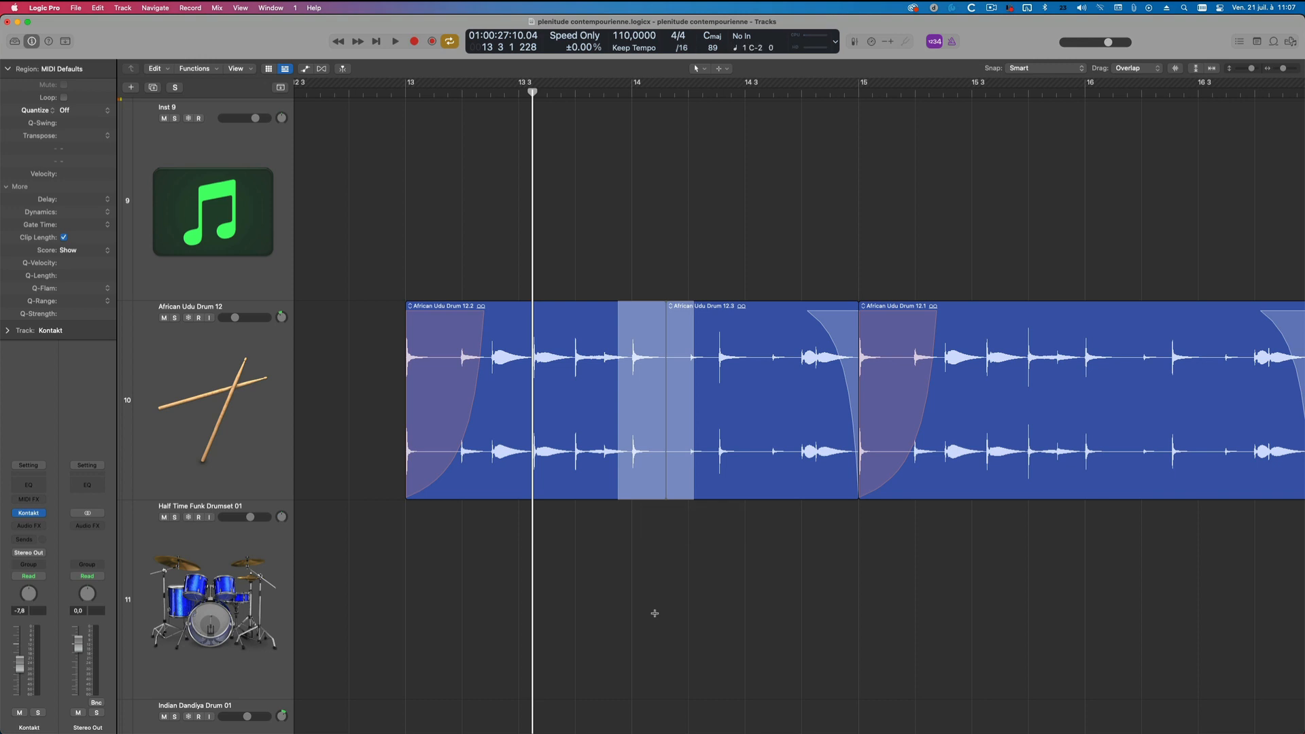
scroll(653, 611, down, 3)
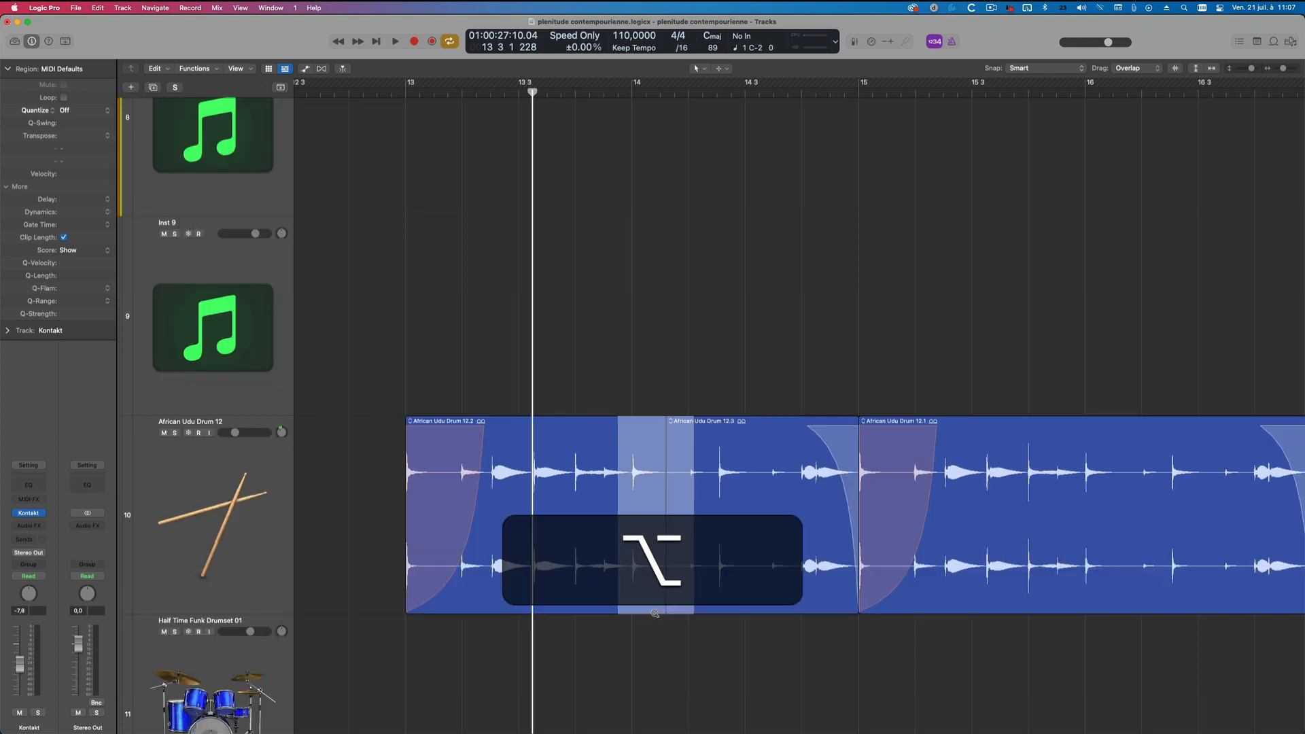
scroll(651, 610, down, 5)
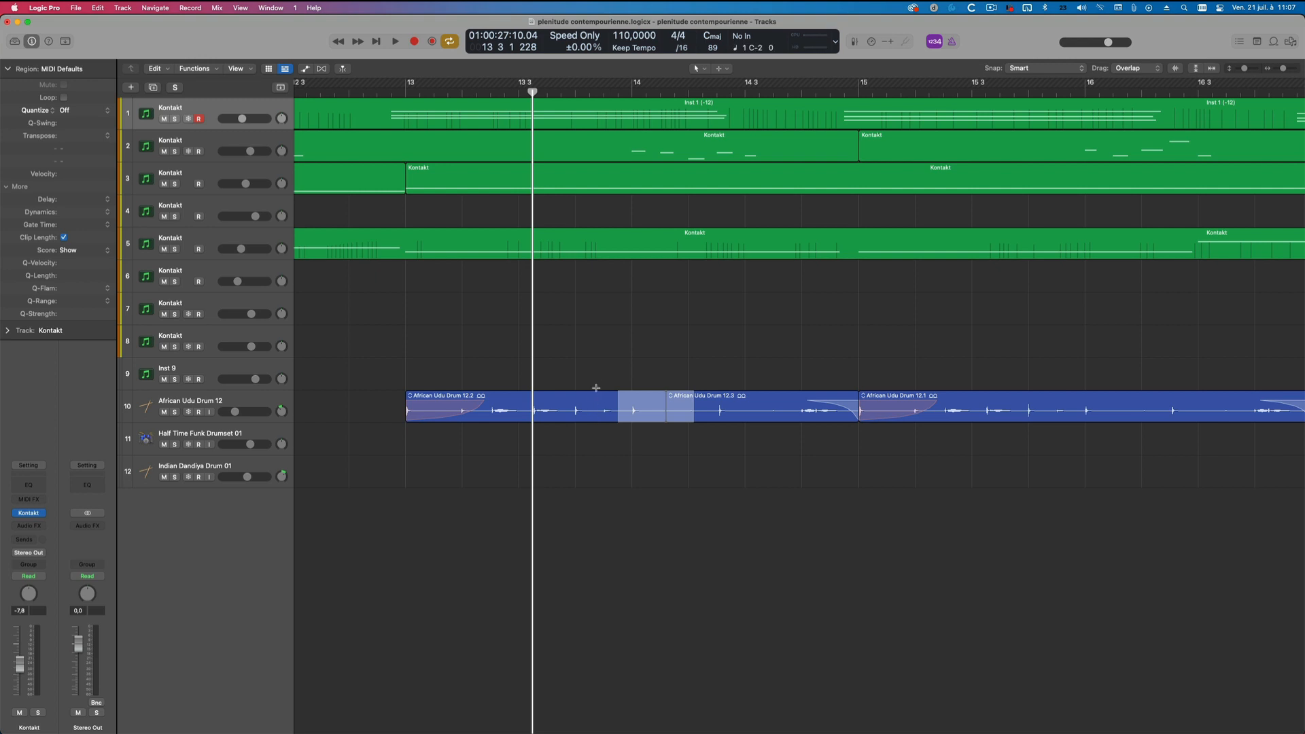
click(601, 435)
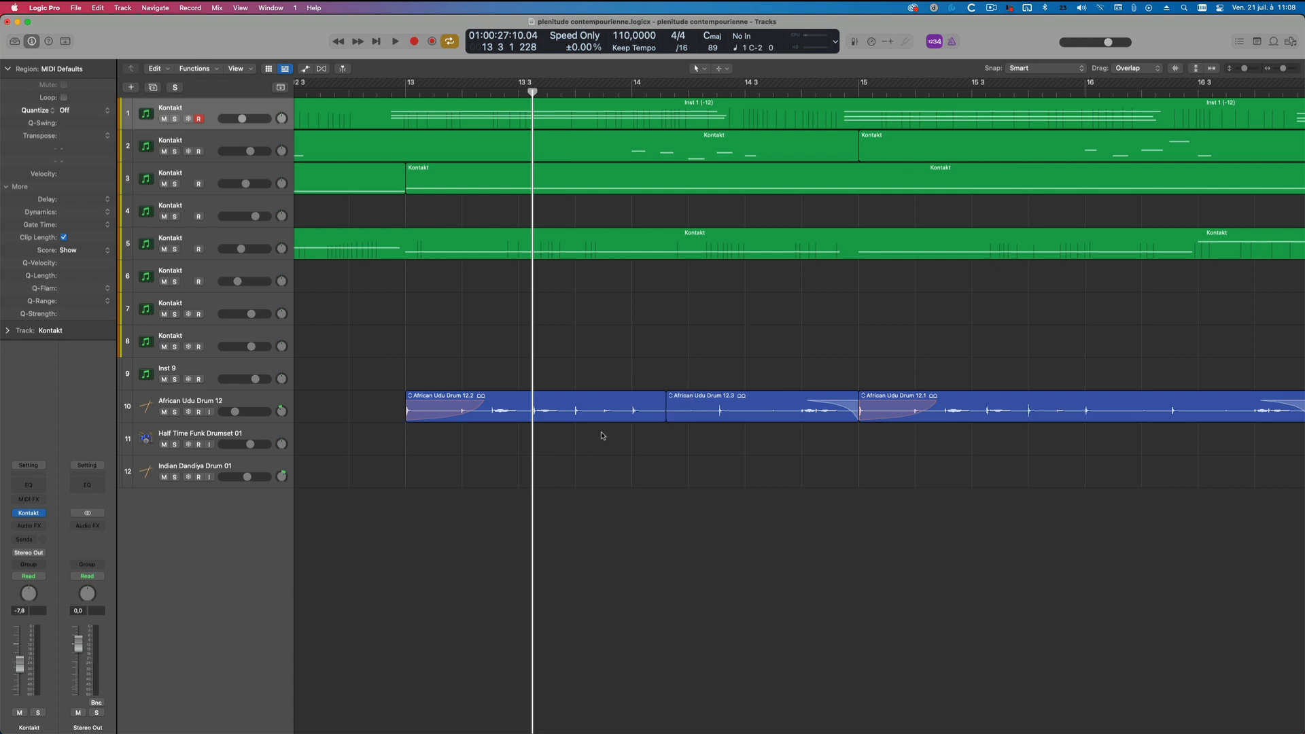
- Solo track 1, play the arrangement within the active cycle range, and stop
scroll(601, 435, left, 1)
key(super)
scroll(385, 206, left, 1)
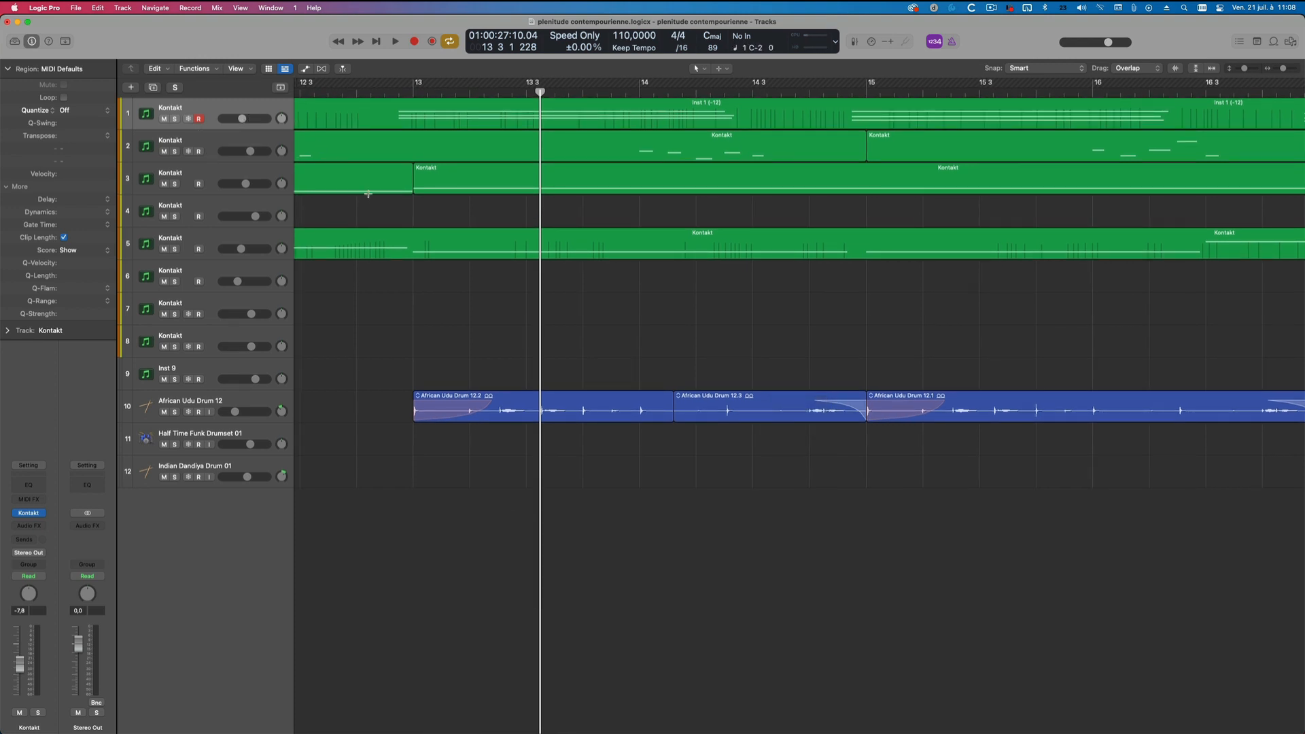
click(175, 120)
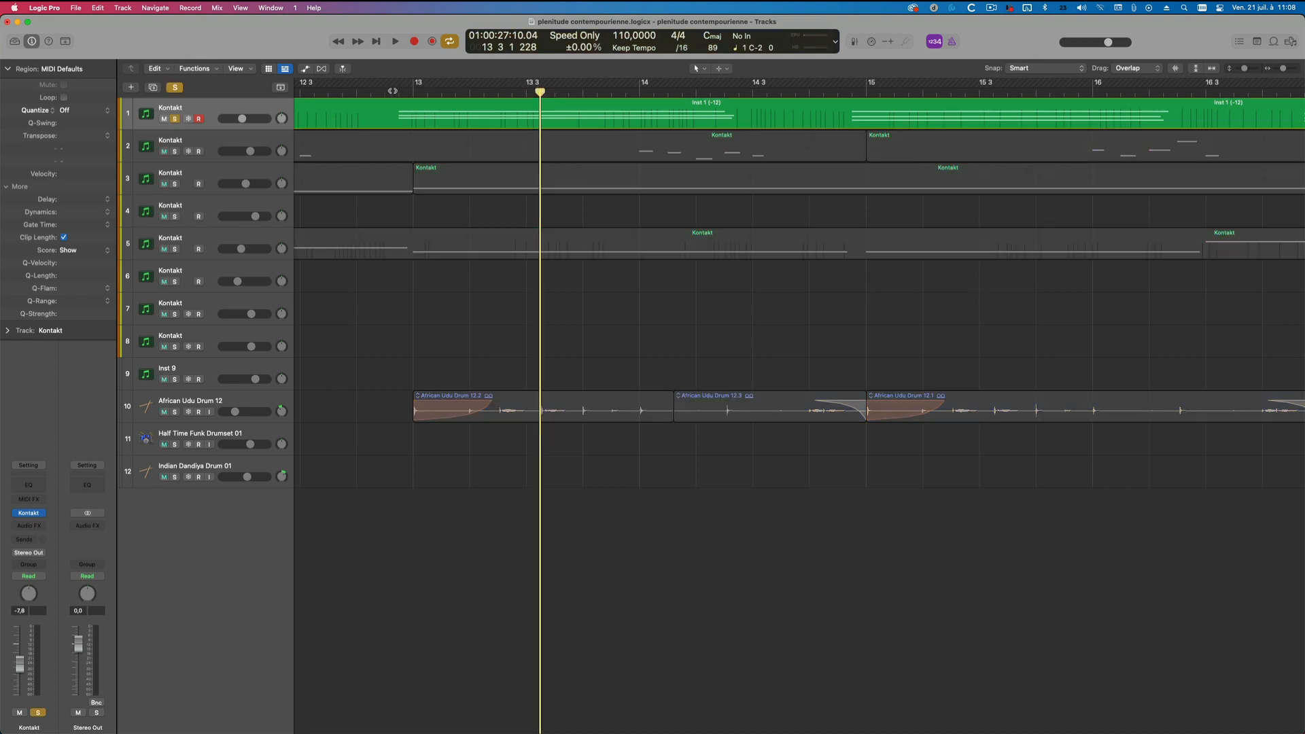
click(385, 91)
key(space)
key(space)
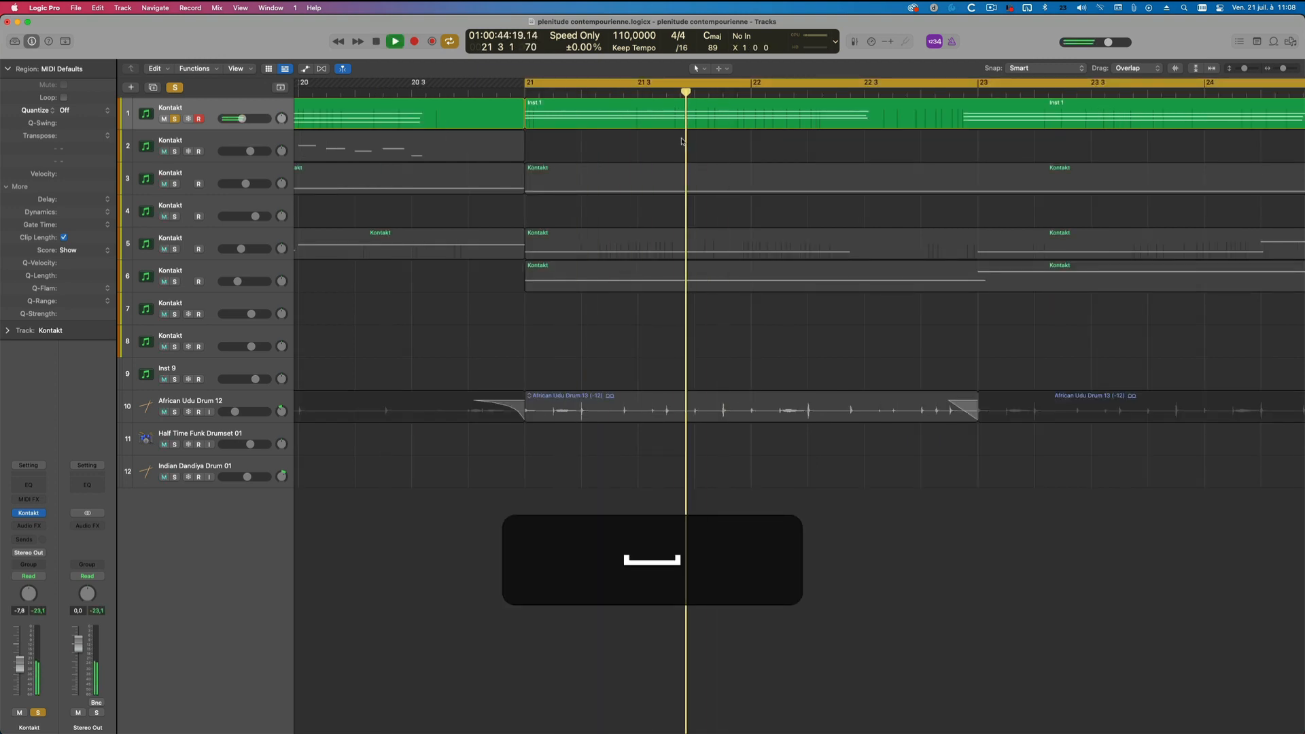
key(space)
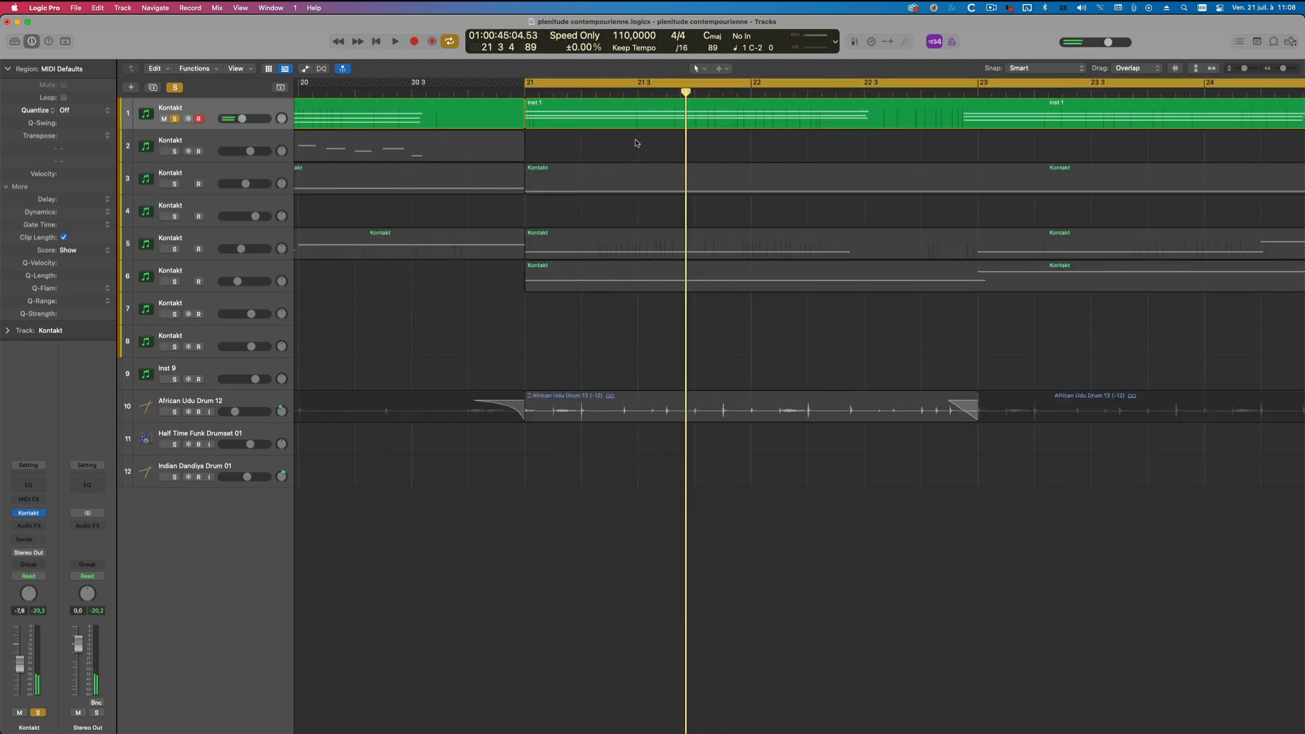
- Turn off Cycle mode, resume playback from the playhead, and stop
click(676, 82)
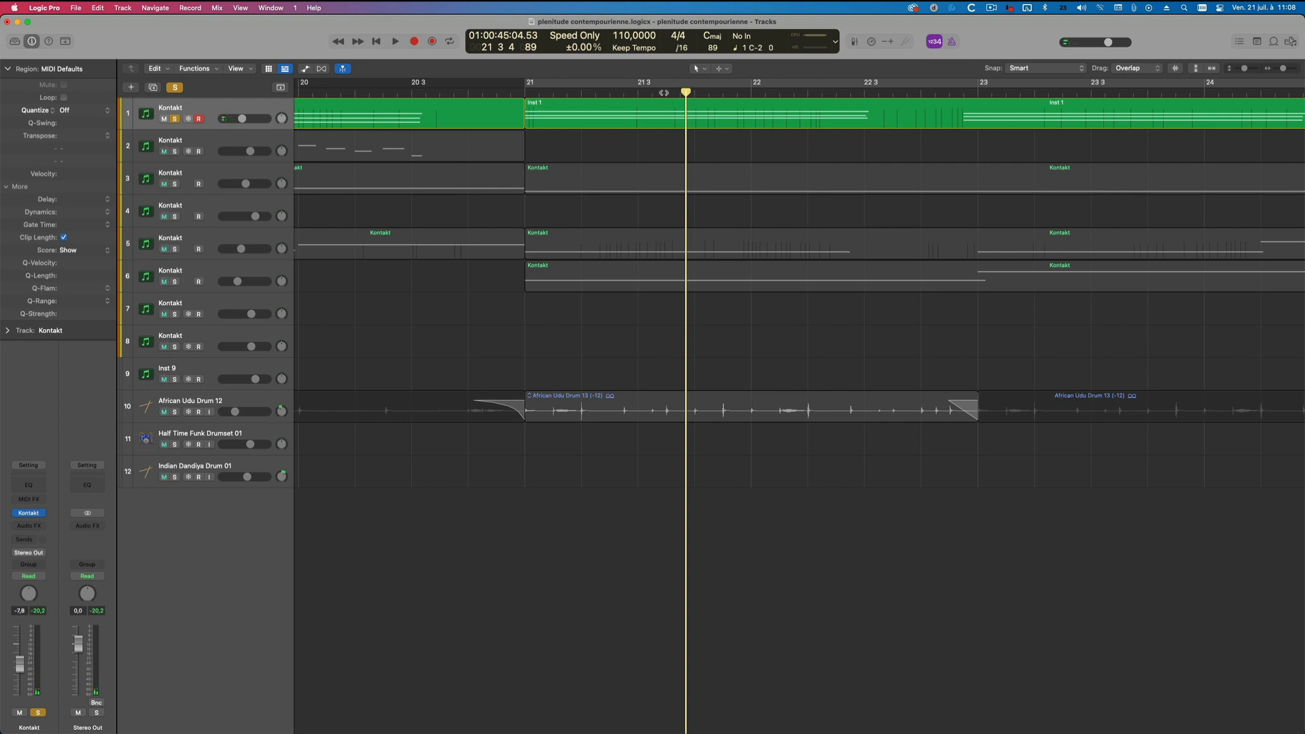
key(space)
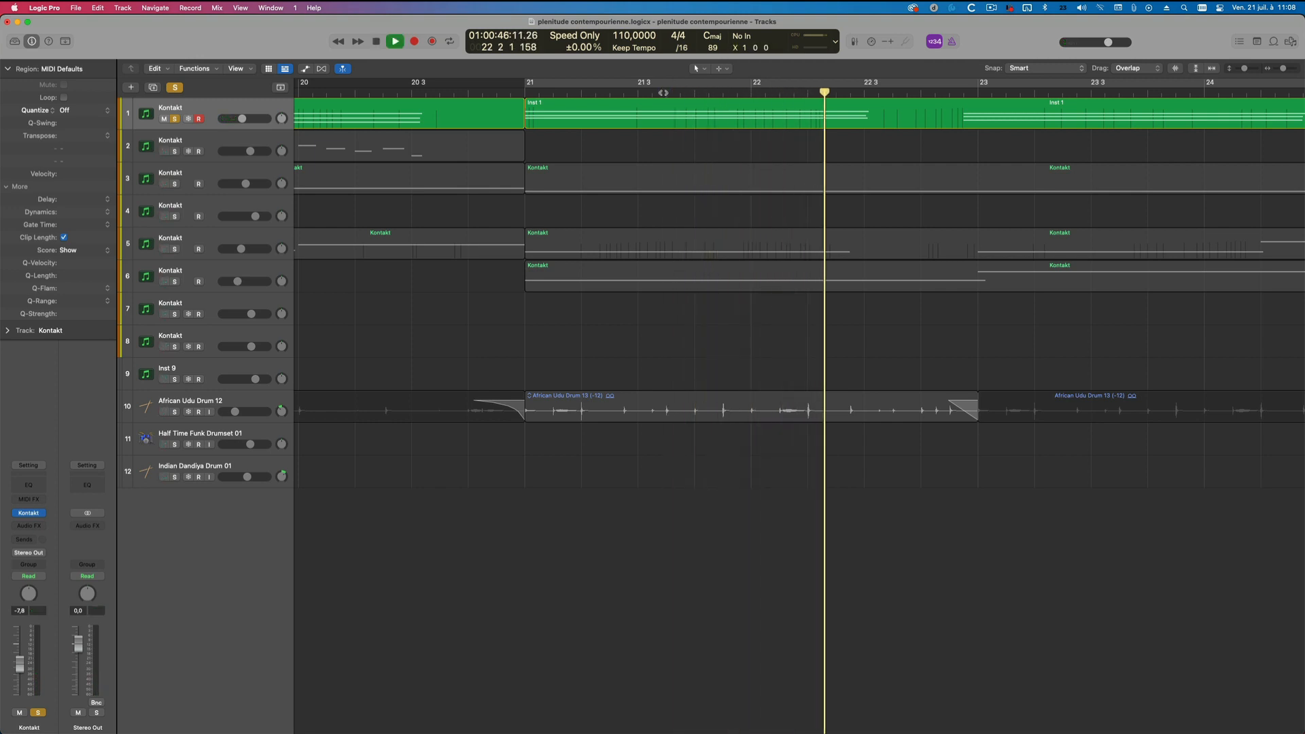
key(space)
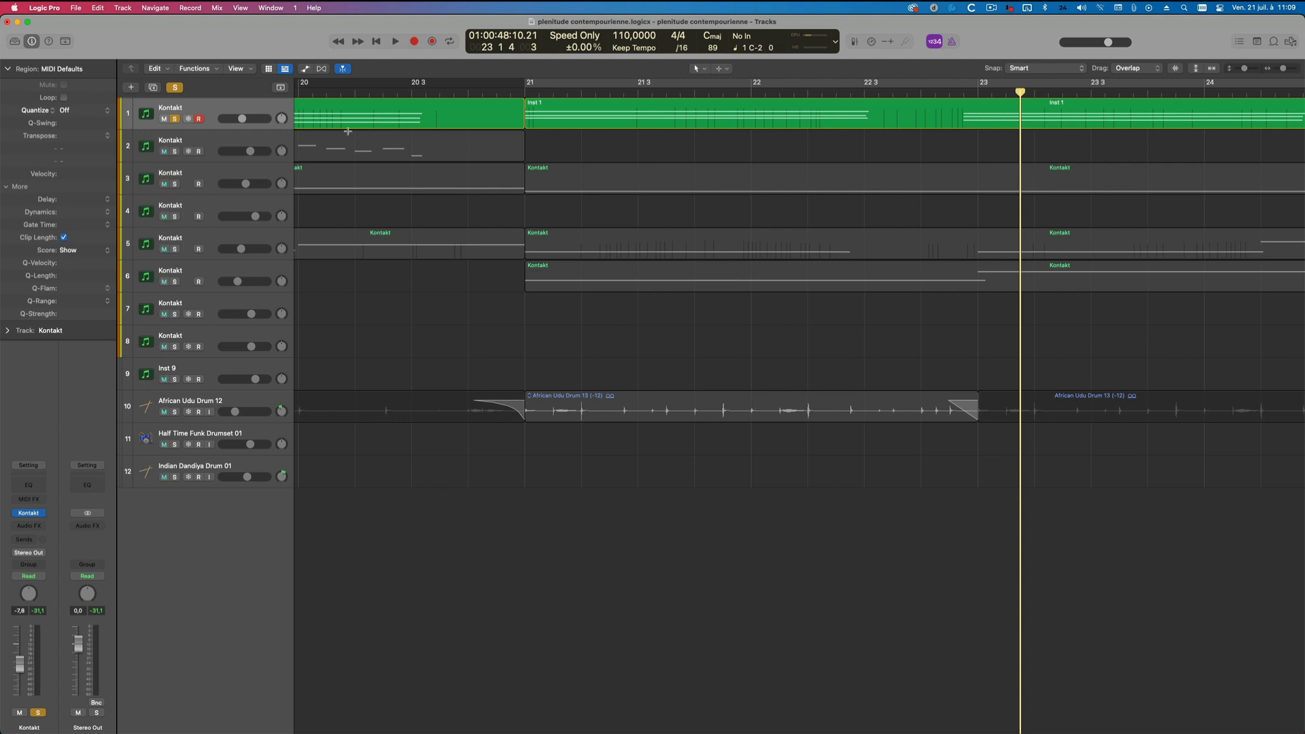
- Enable chasing of Notes, including Sustained, in the project's MIDI Chase settings, and close the Project Settings window
click(44, 8)
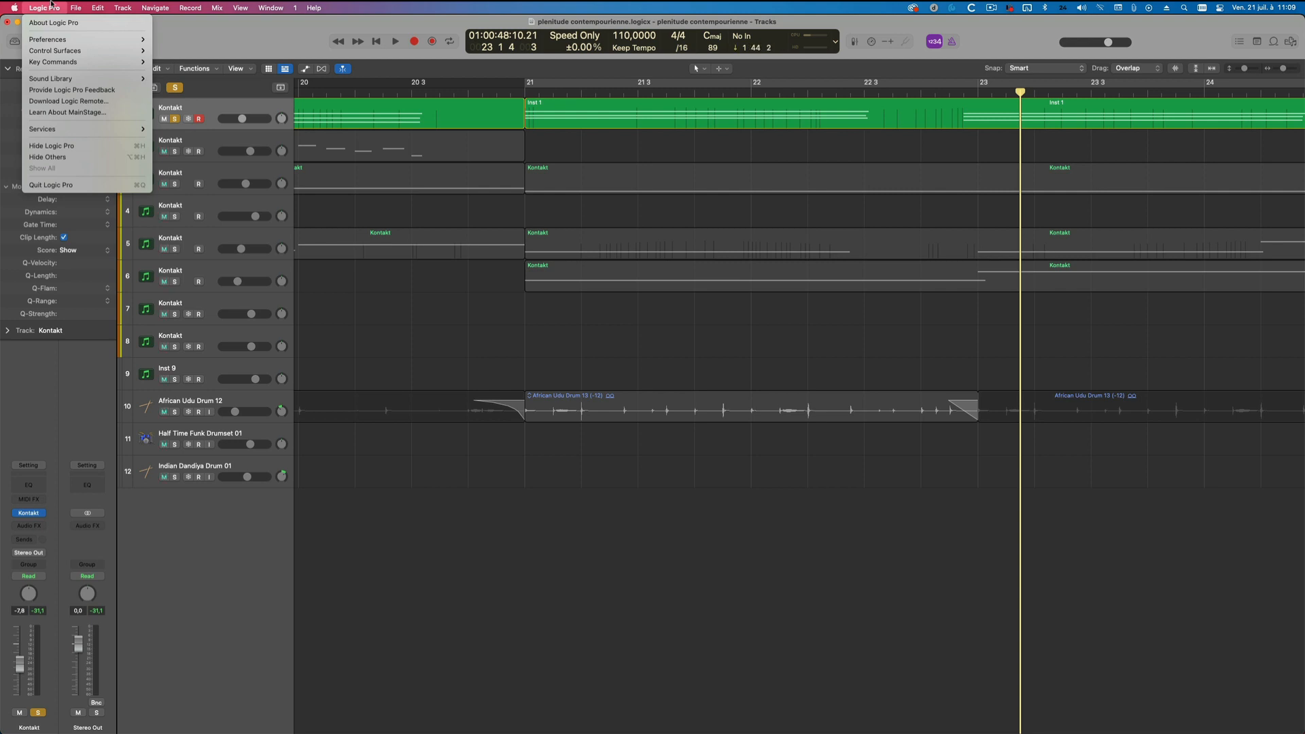
mouse_move(86, 7)
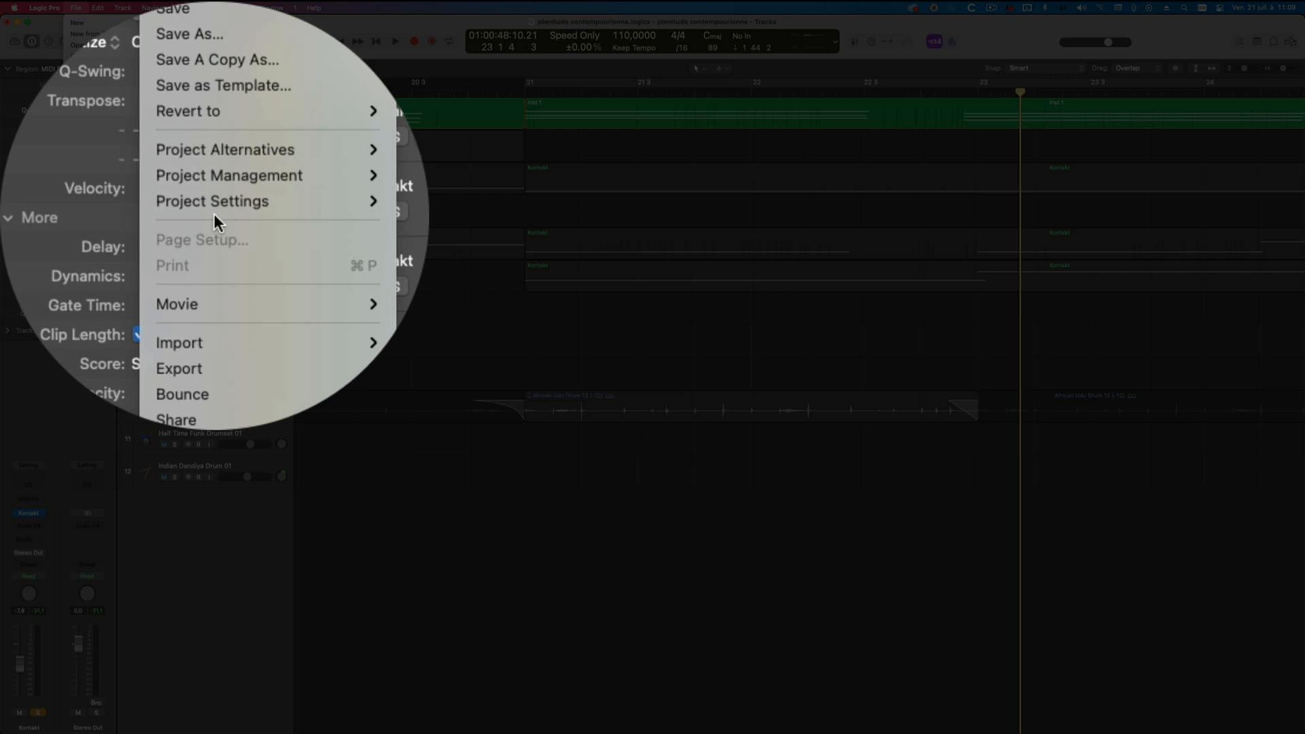
mouse_move(81, 179)
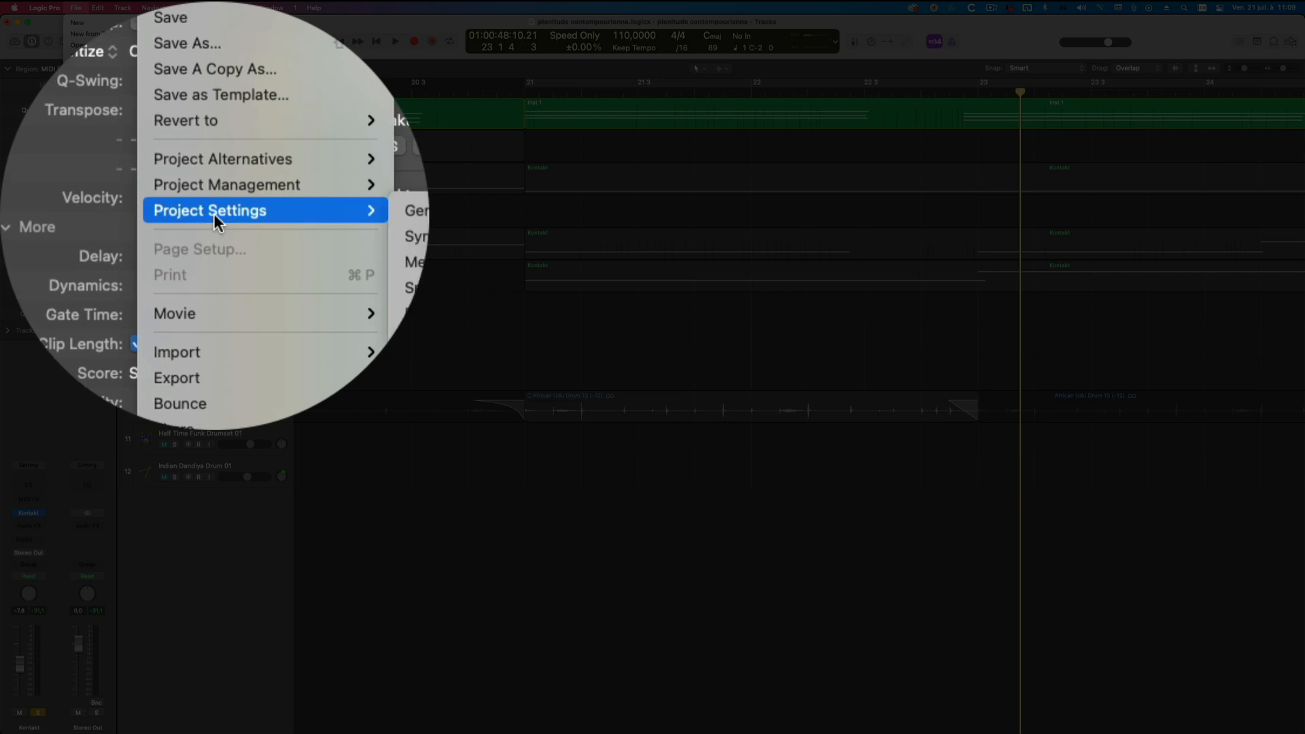
click(214, 257)
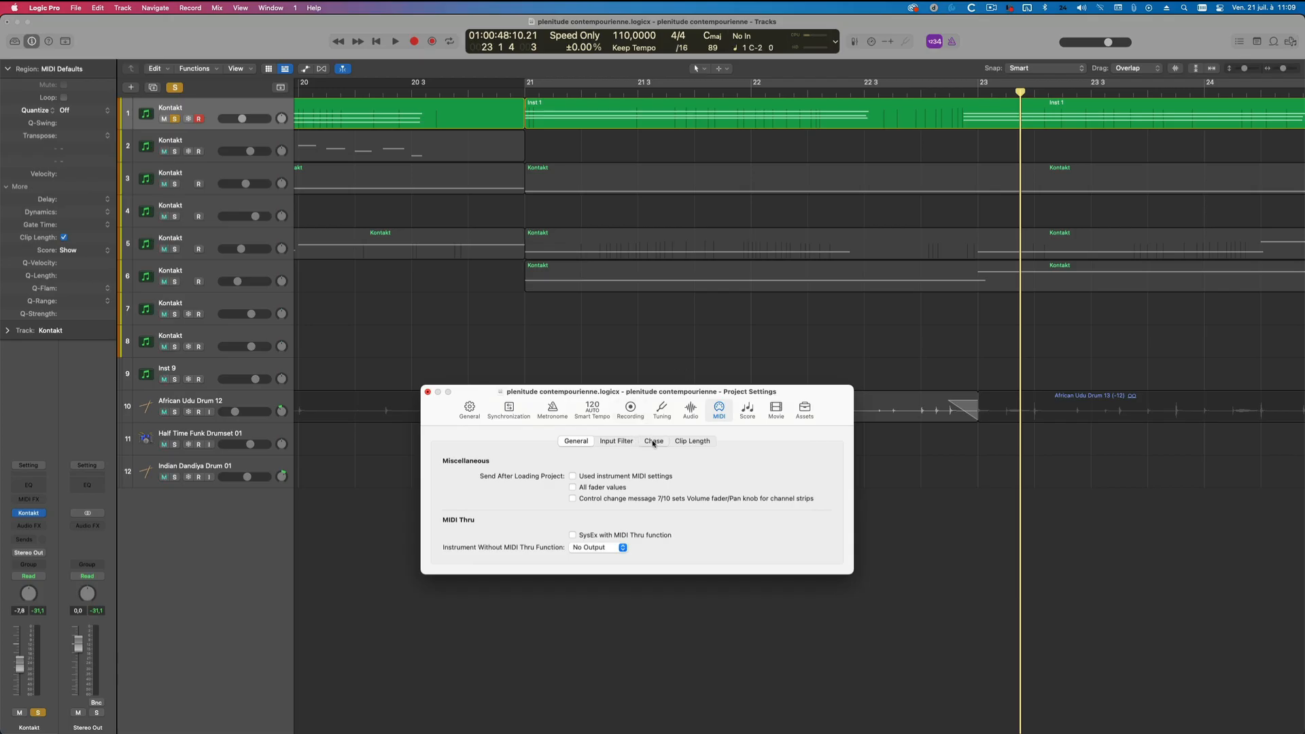
click(651, 441)
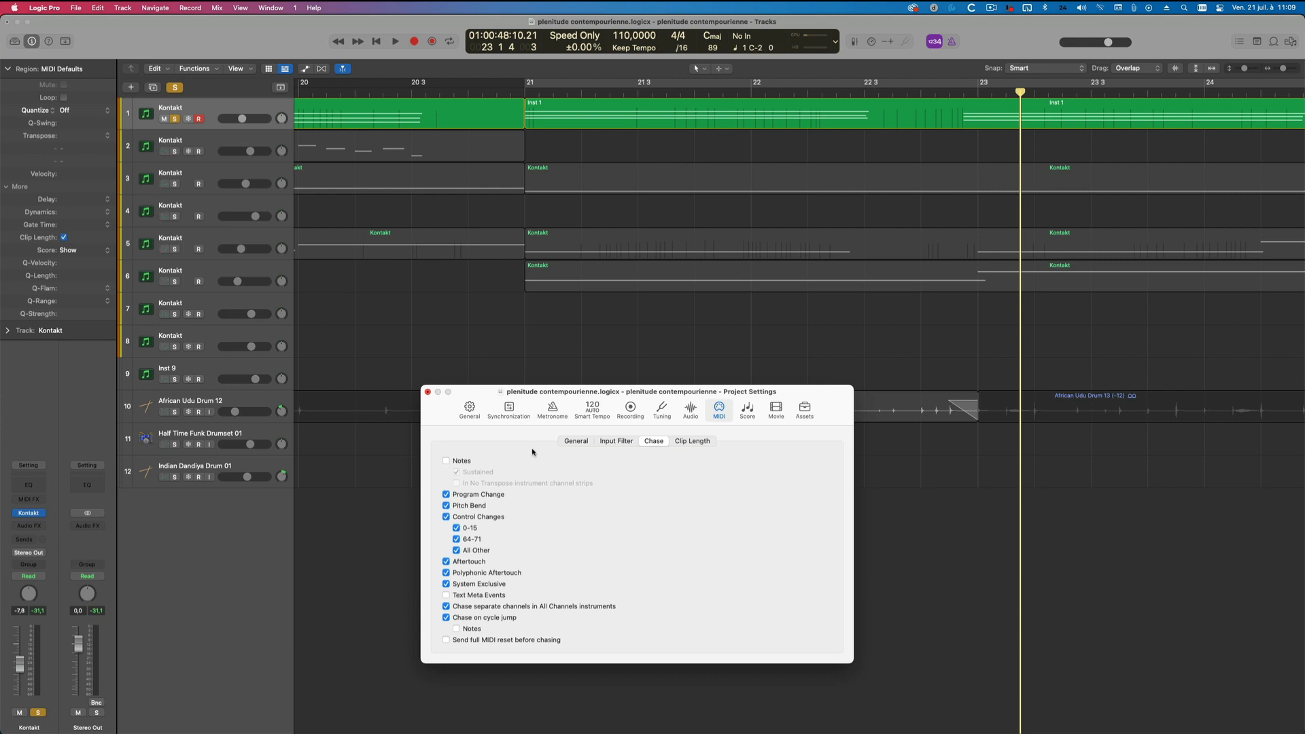
click(446, 462)
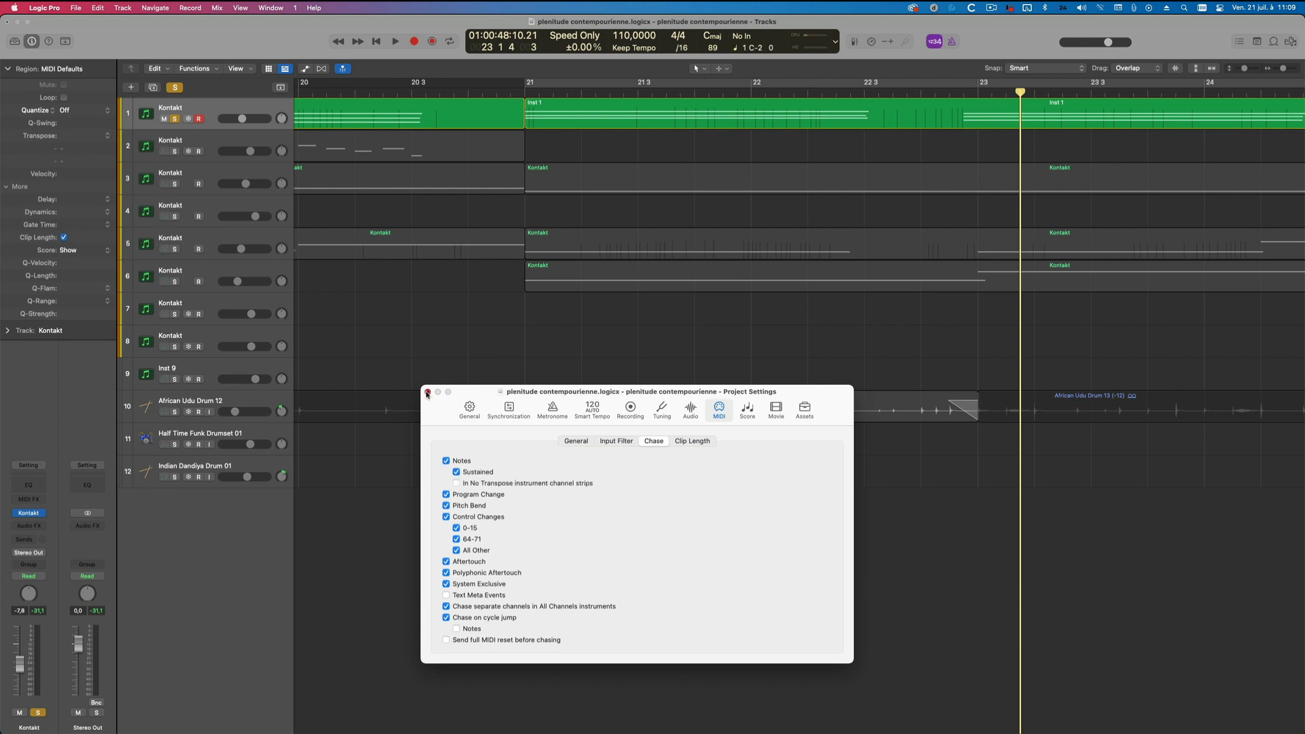
click(427, 392)
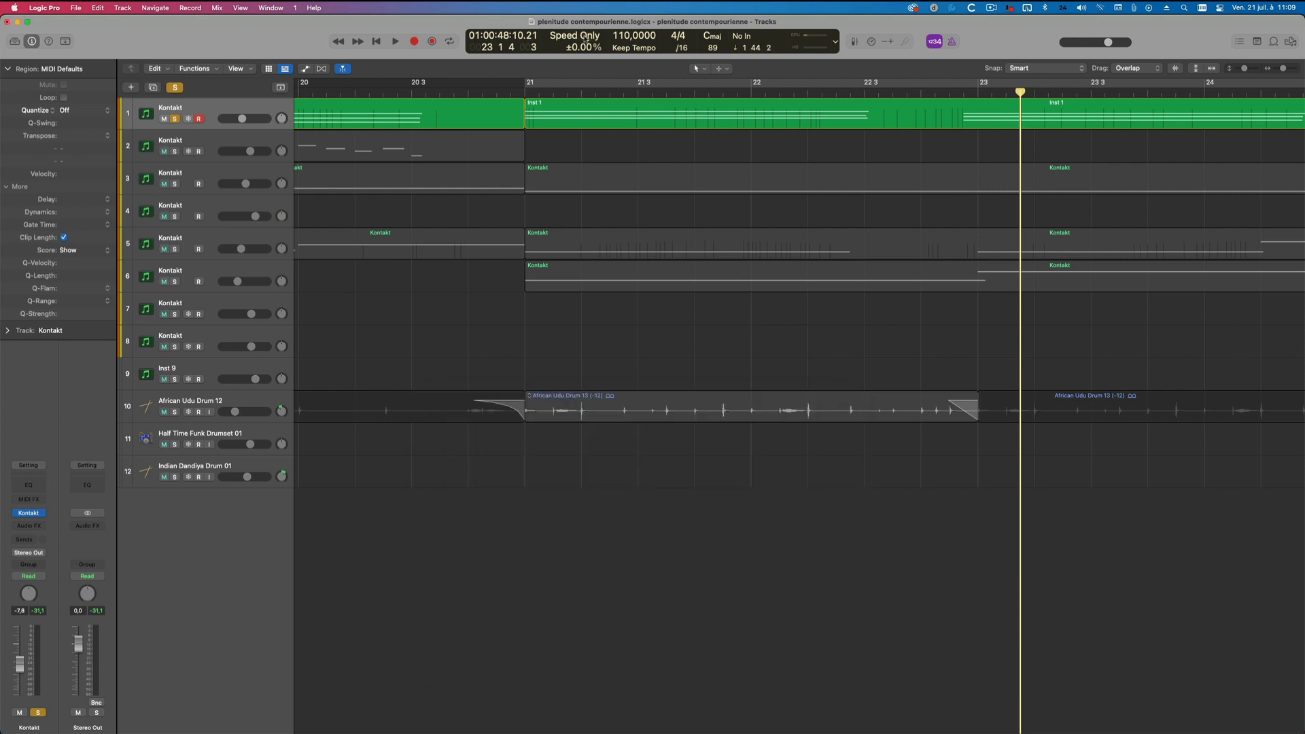
- Play the soloed track 1 from shortly after 21 3, partway through its long notes, and stop
click(671, 91)
key(space)
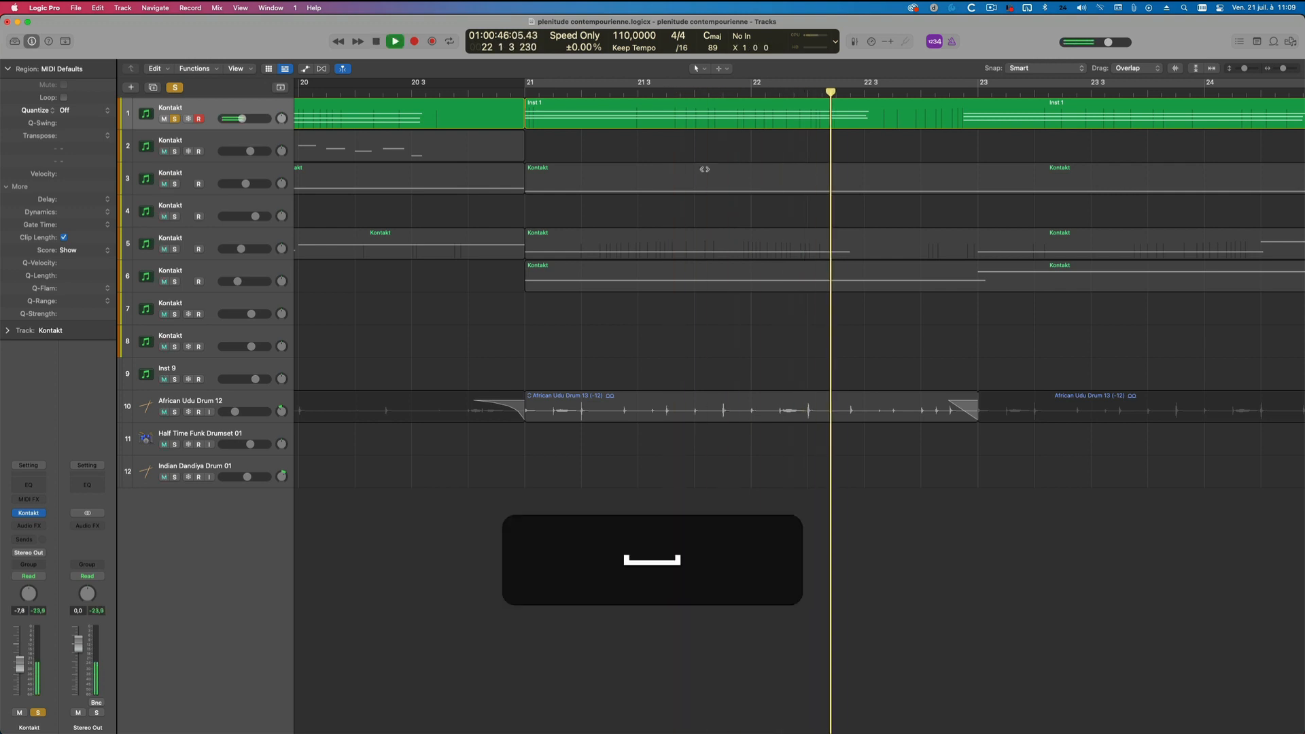
key(space)
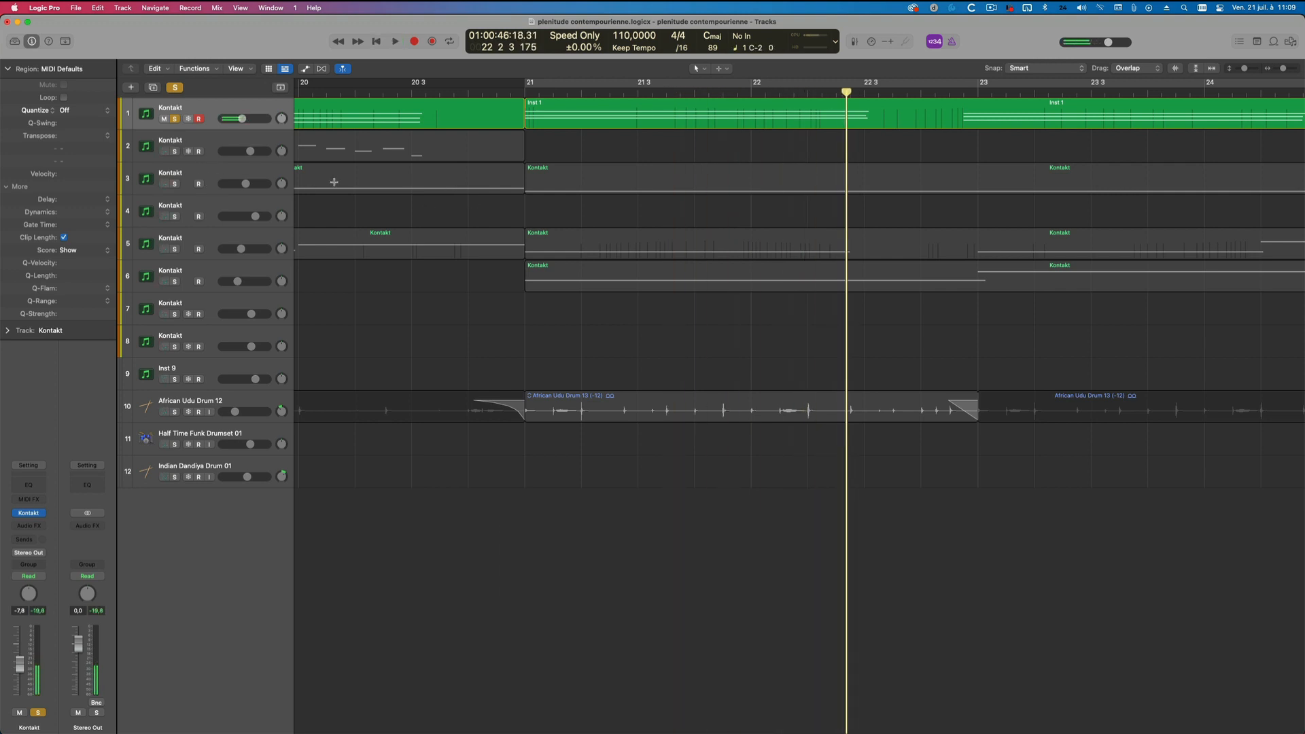
- Play the soloed track 1 from shortly after bar 19, in the middle of the held notes, and stop
scroll(334, 182, left, 6)
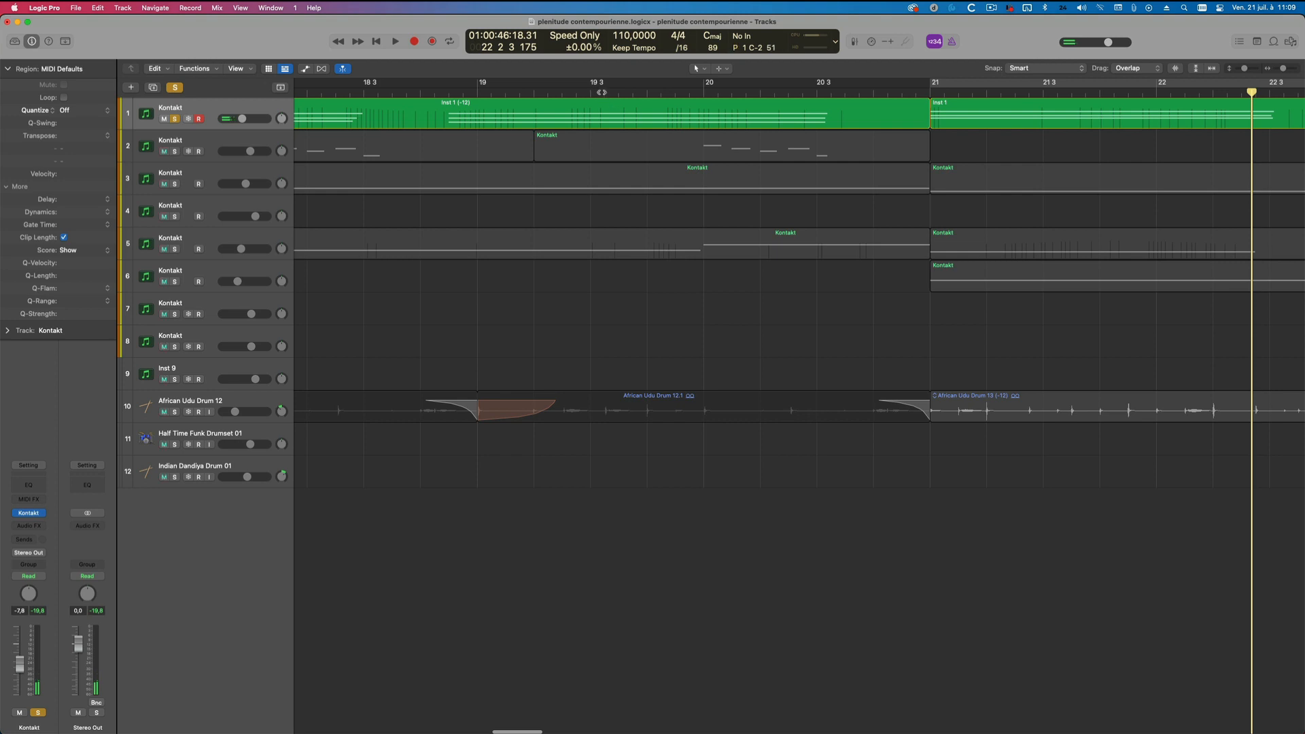
click(537, 91)
key(space)
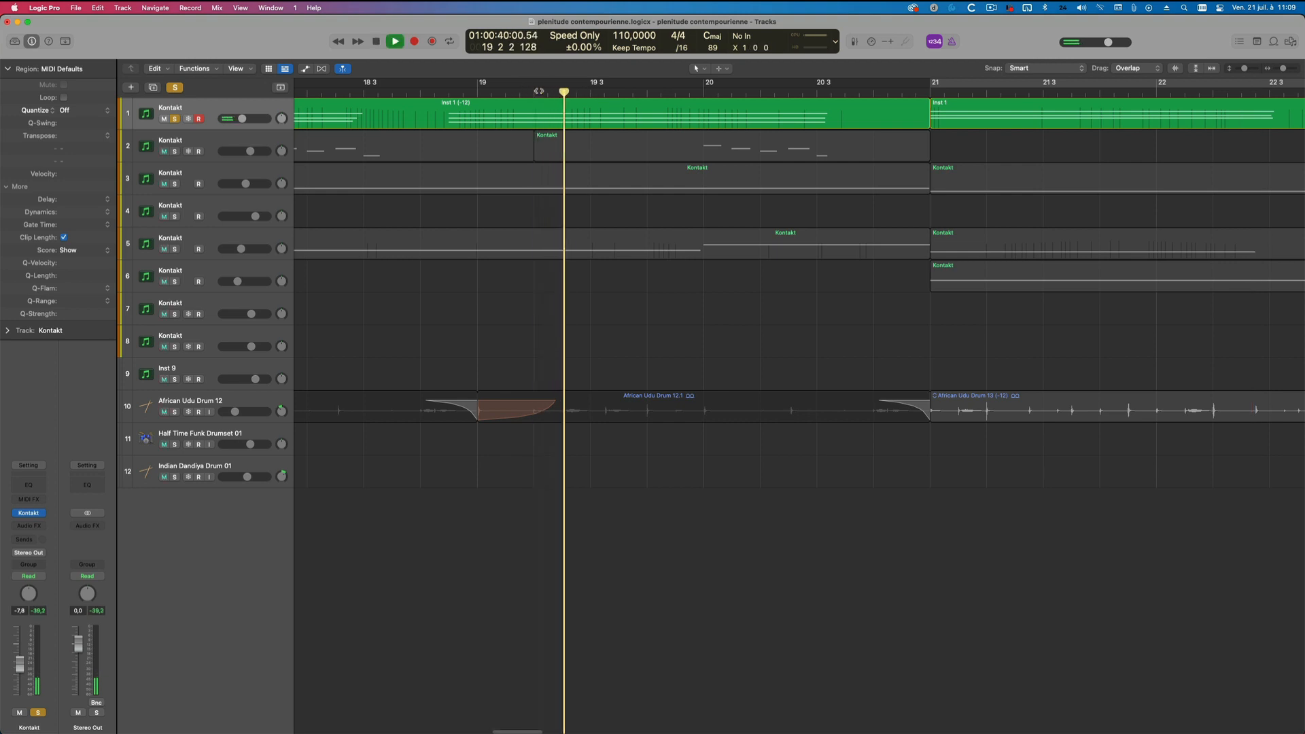
key(space)
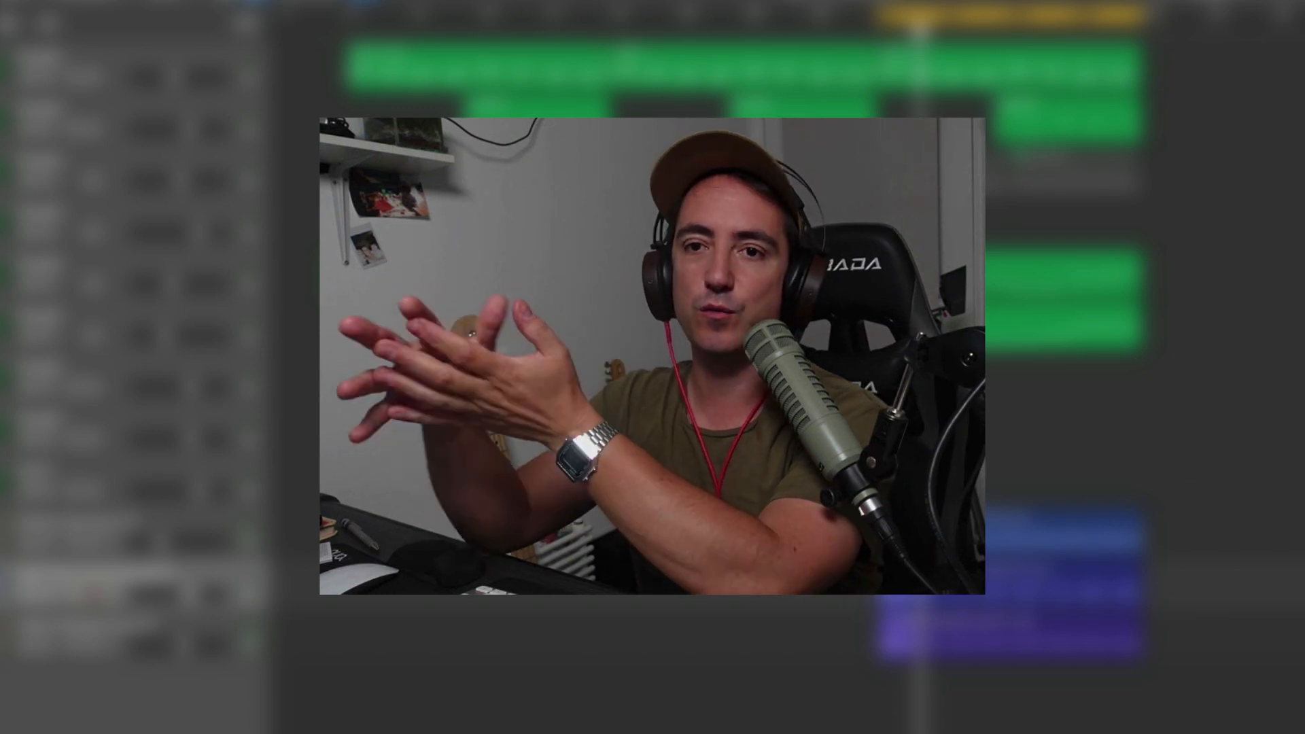
drag(935, 14, 672, 20)
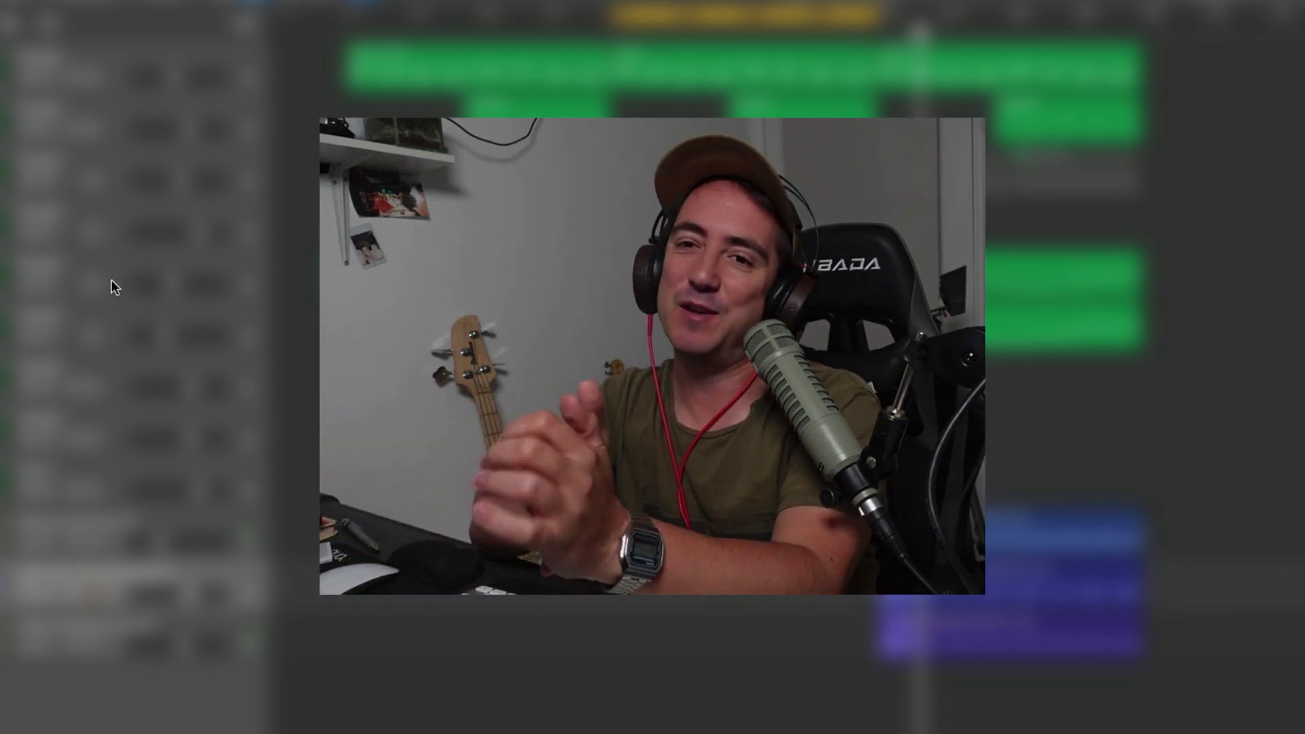
click(47, 336)
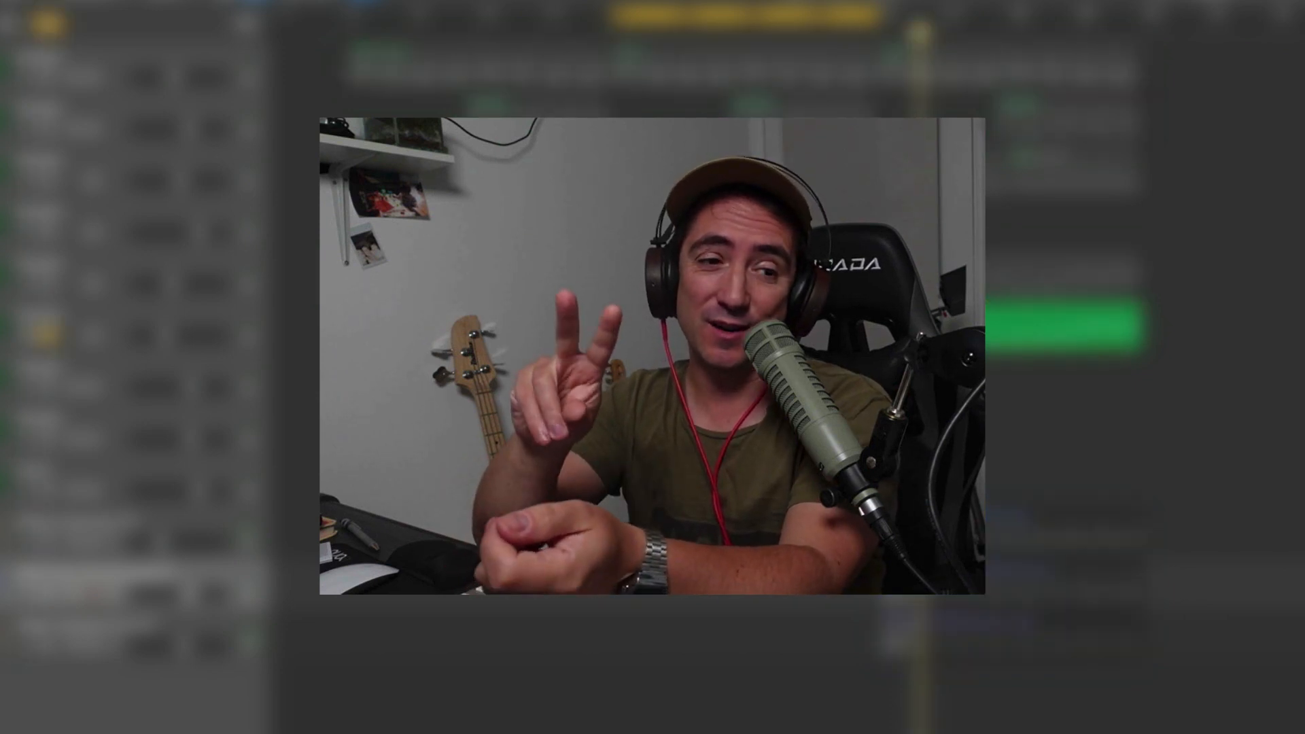